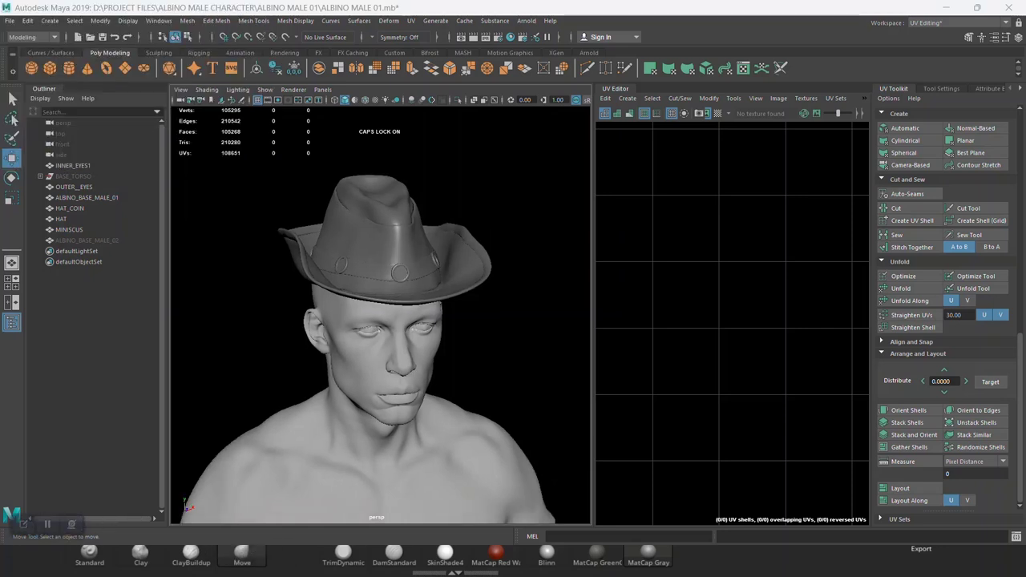
- Select the HAT mesh from the front and zoom the UV Editor to show its 7 UV shells
mouse_move(377, 320)
alt+mouse_down()
mouse_move(337, 316)
mouse_move(357, 308)
alt+mouse_up()
click(377, 200)
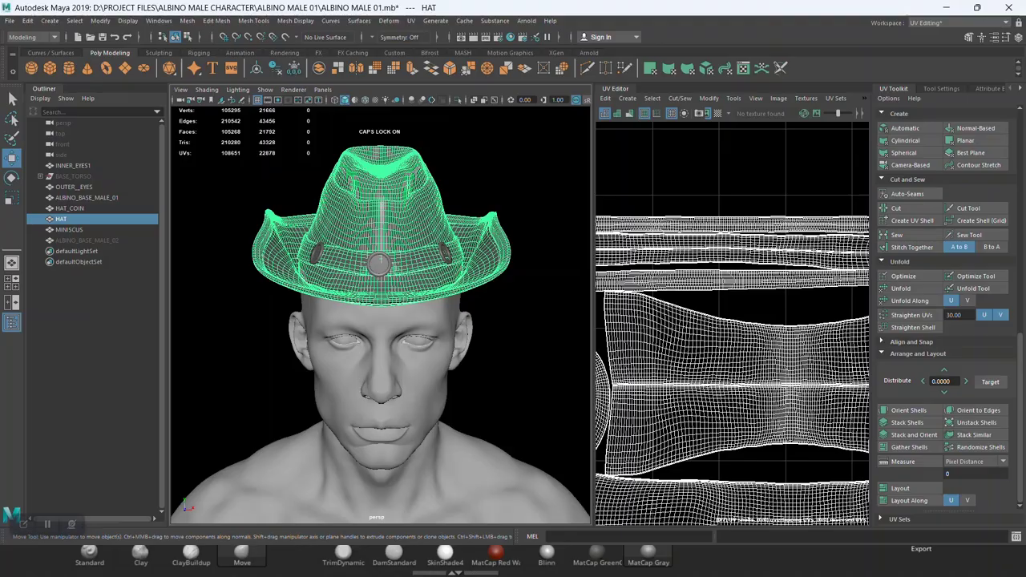
scroll(380, 265, up, 3)
scroll(380, 265, up, 3)
scroll(379, 265, up, 2)
scroll(379, 264, up, 2)
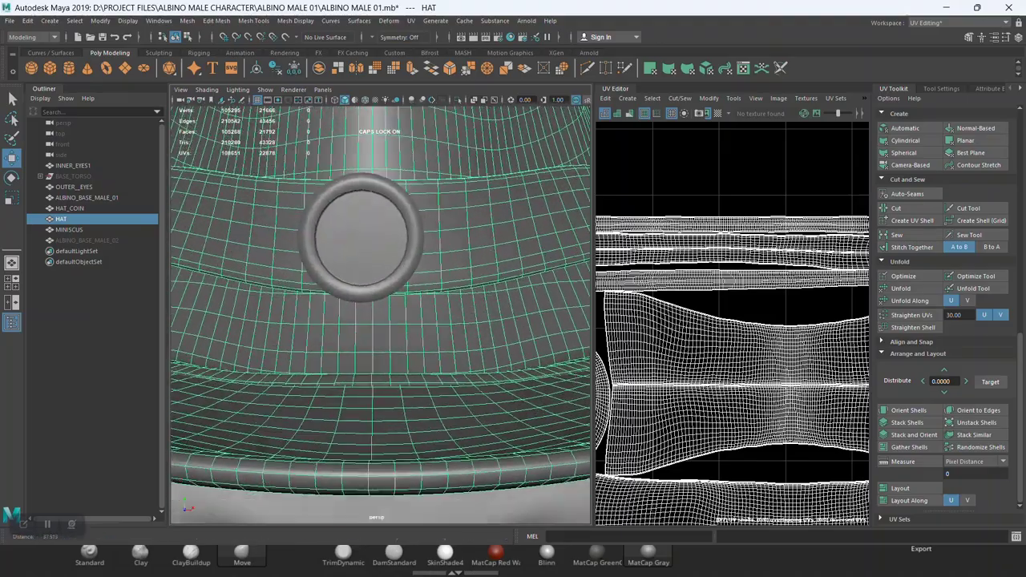
scroll(379, 313, down, 3)
scroll(729, 257, up, 2)
scroll(729, 256, up, 2)
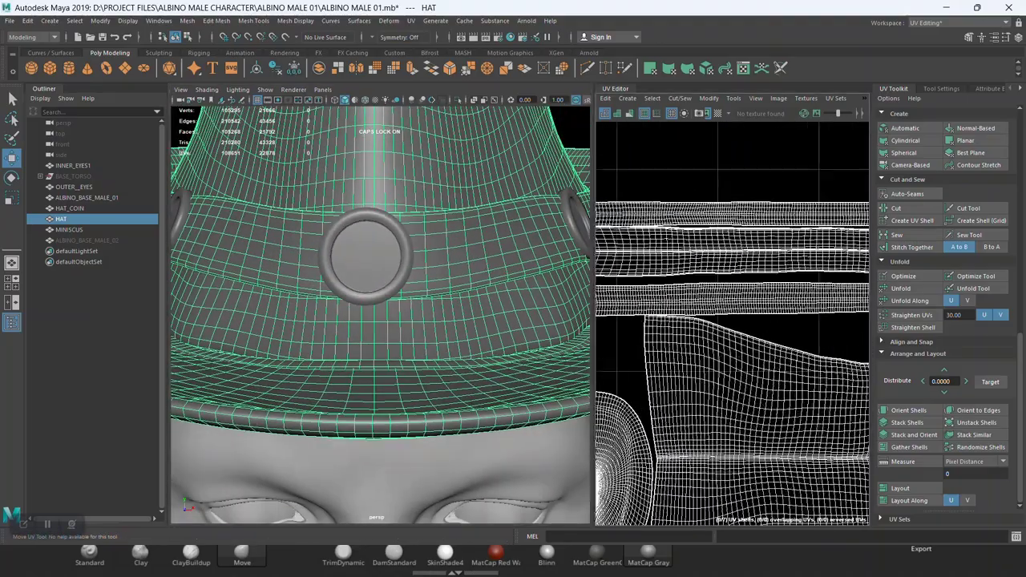
scroll(731, 324, down, 2)
scroll(731, 323, down, 2)
scroll(732, 324, down, 2)
scroll(732, 324, down, 1)
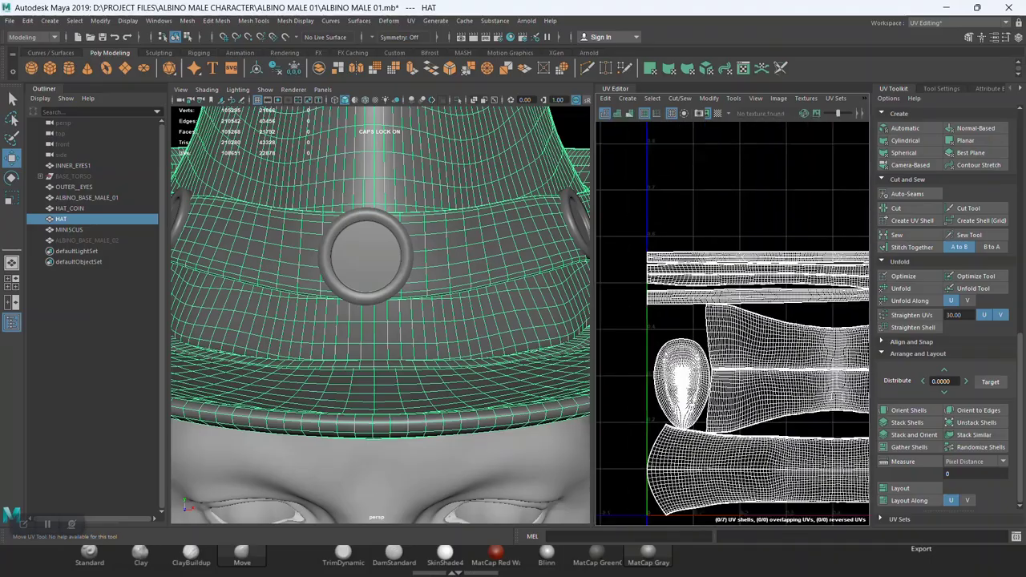
scroll(732, 324, down, 2)
scroll(732, 324, down, 2)
scroll(731, 324, down, 2)
scroll(732, 324, down, 1)
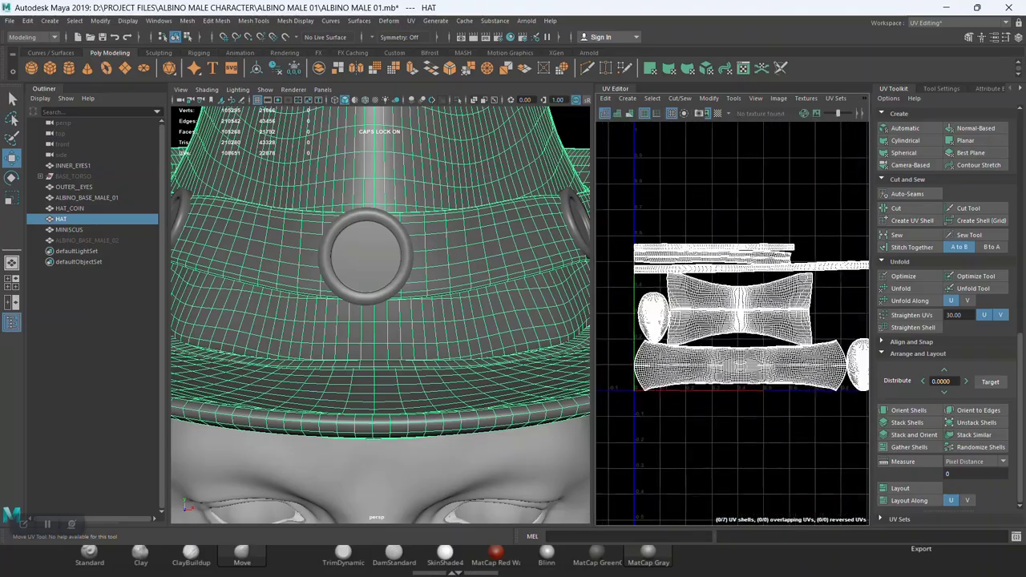
scroll(732, 324, down, 1)
scroll(731, 324, down, 1)
scroll(732, 324, down, 1)
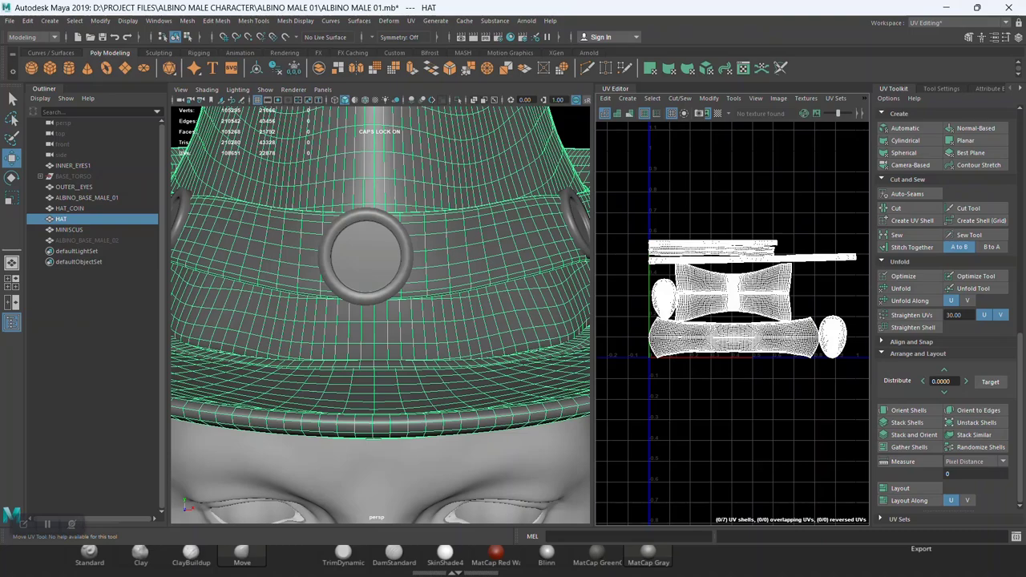
- Convert the two oval UV shells to faces to see which hat parts they map to
right_drag(663, 298, 621, 286)
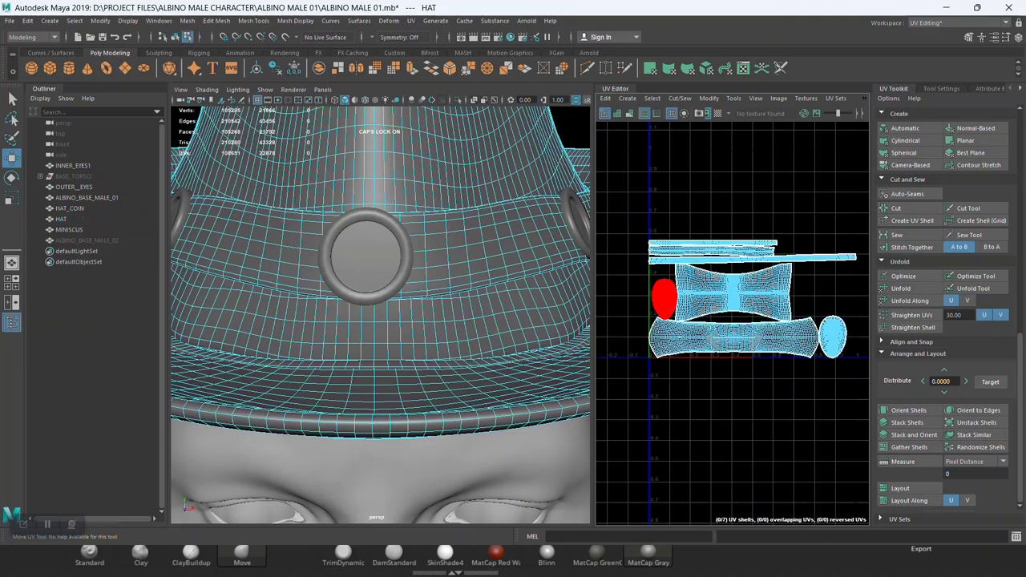
click(664, 299)
key(ctrl+F11)
key(f)
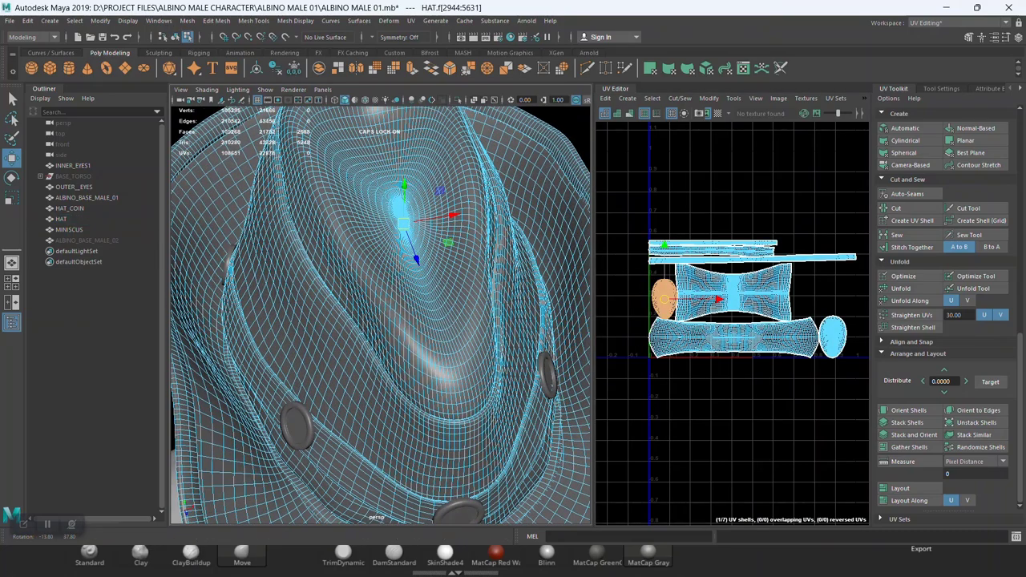
alt+drag(380, 360, 380, 264)
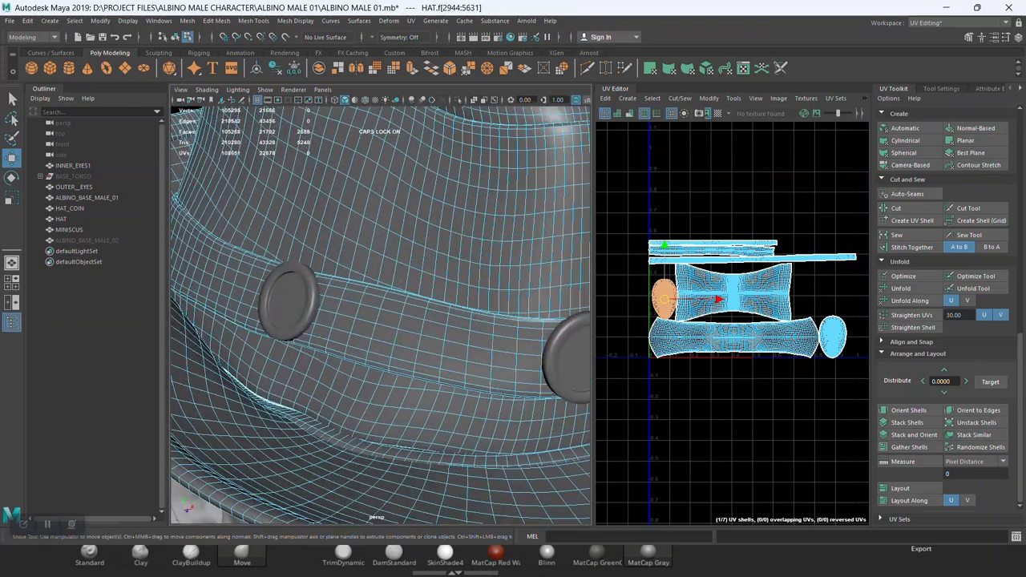
key(ctrl+shift+i)
key(f)
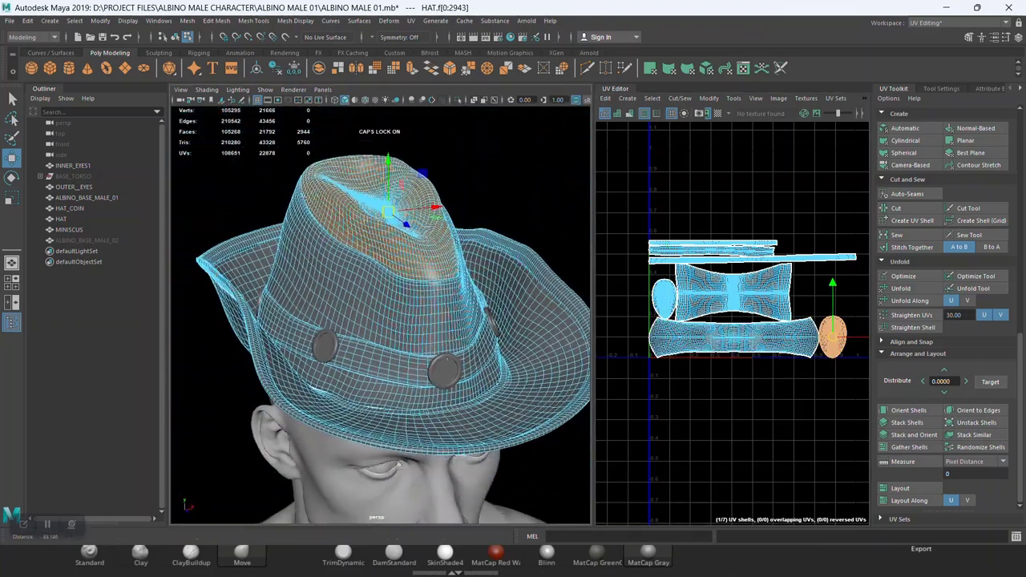
- Zoom and pan the UV Editor to centre all the hat's UV shells
scroll(713, 390, down, 2)
scroll(712, 389, down, 1)
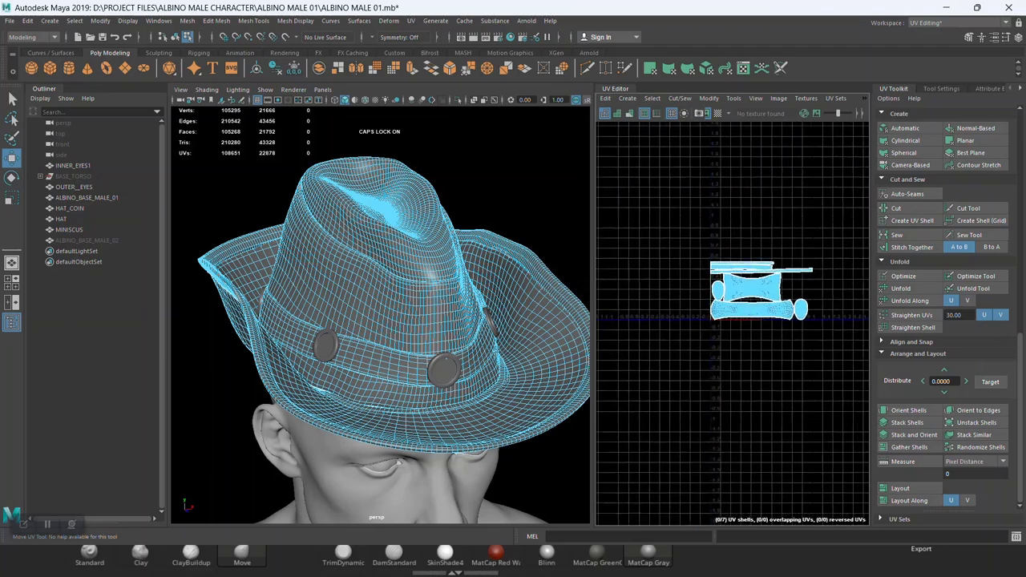
scroll(713, 390, down, 1)
scroll(771, 364, up, 1)
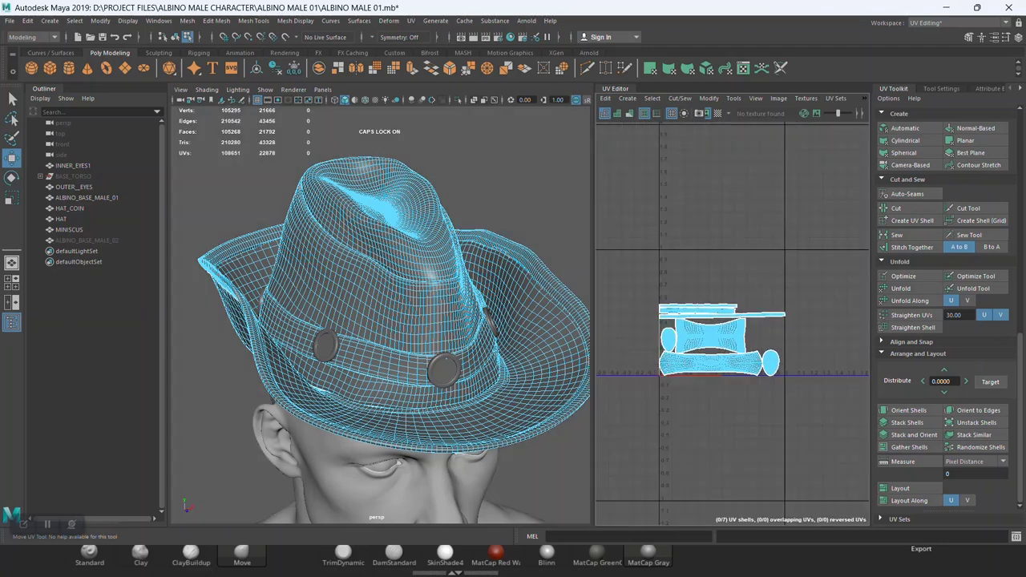
scroll(696, 314, up, 1)
scroll(696, 313, up, 1)
scroll(696, 314, up, 1)
scroll(696, 313, up, 2)
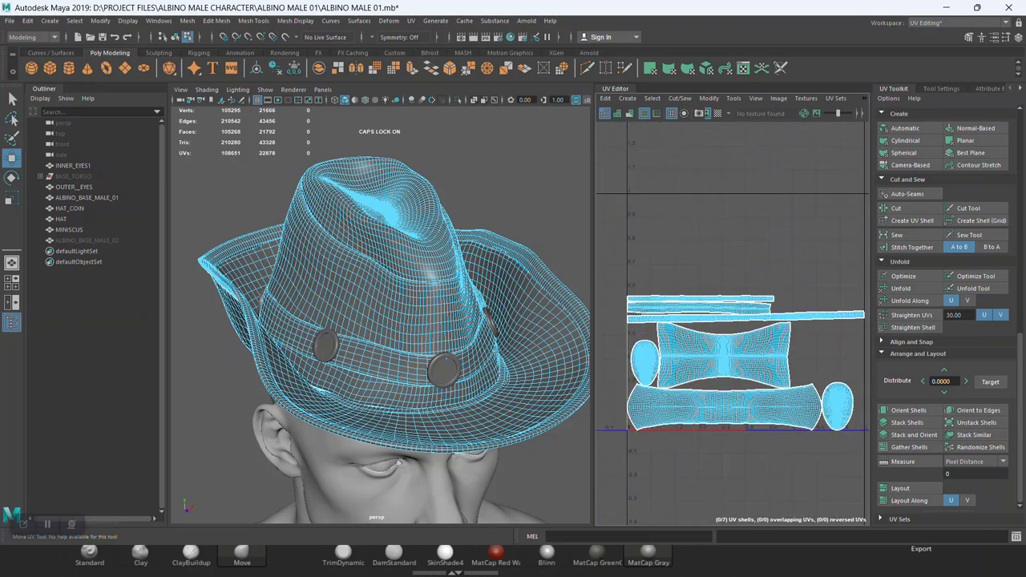
alt+middle_drag(721, 345, 736, 311)
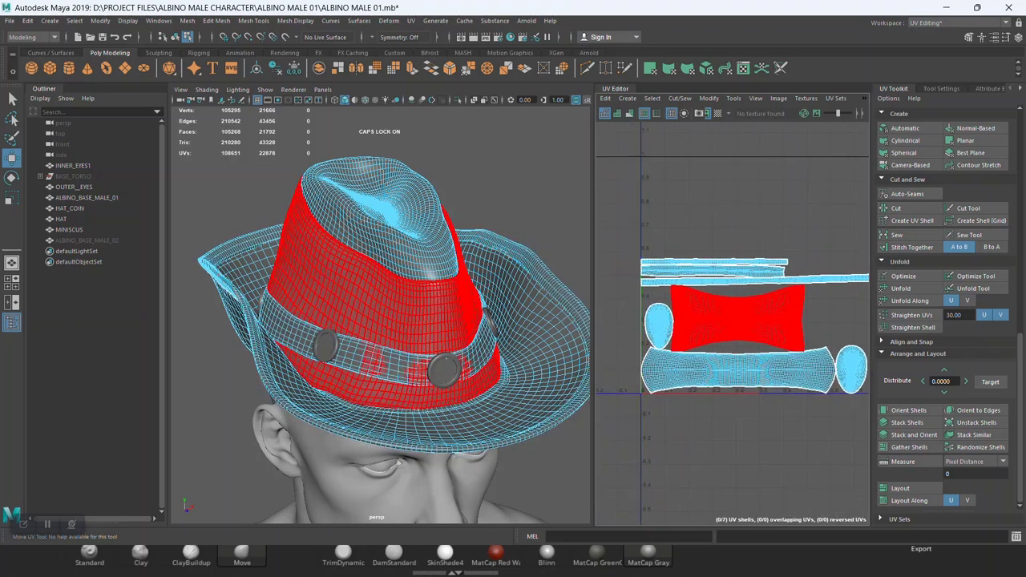
scroll(722, 317, up, 2)
scroll(722, 317, up, 1)
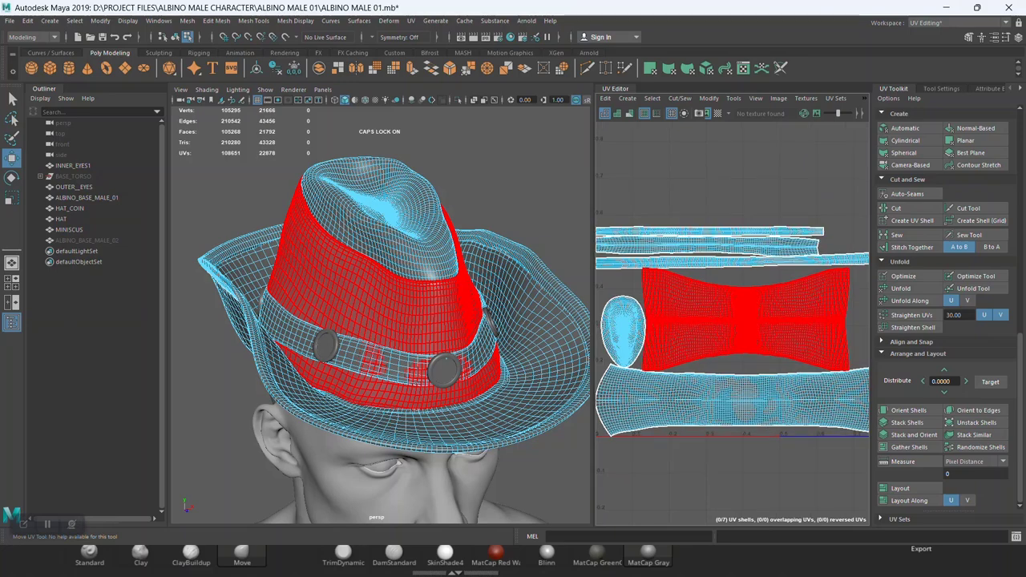
scroll(722, 317, down, 2)
alt+middle_drag(722, 316, 671, 350)
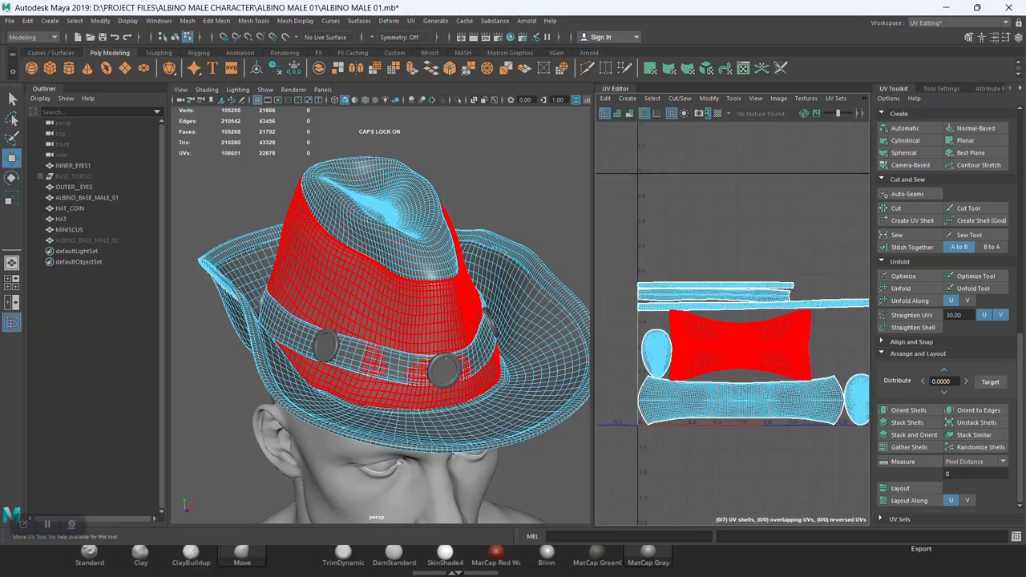
scroll(721, 320, up, 1)
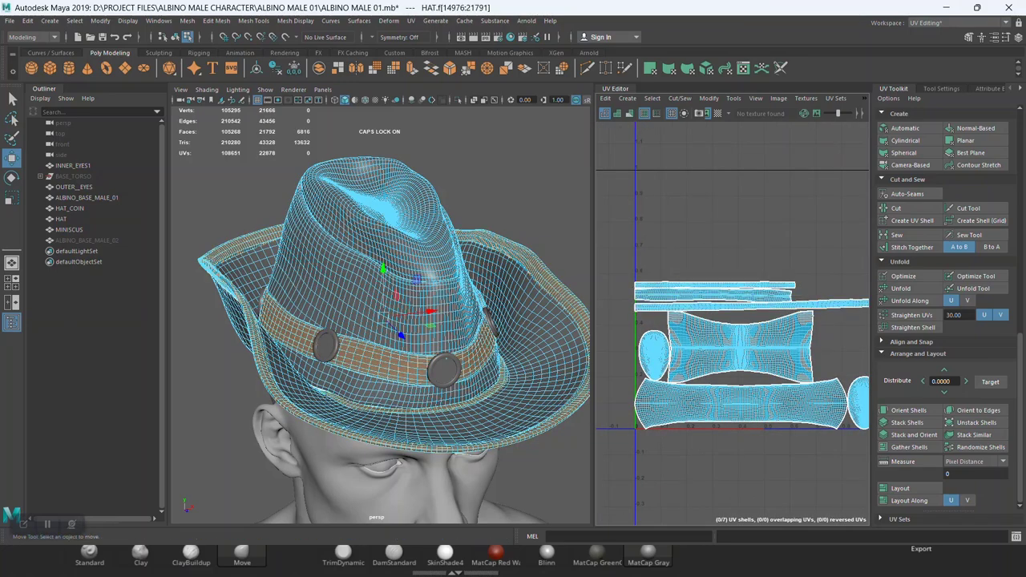
scroll(668, 224, down, 2)
- Select all seven hat shells and run Layout UVs with packing resolution 4096, map size 4096, shell padding 20
drag(668, 224, 828, 399)
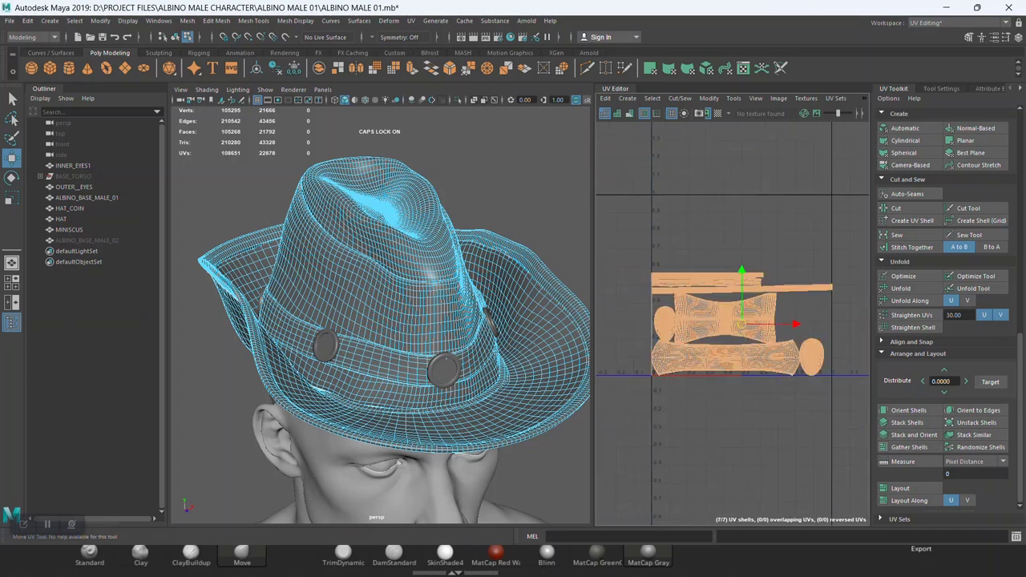
click(709, 98)
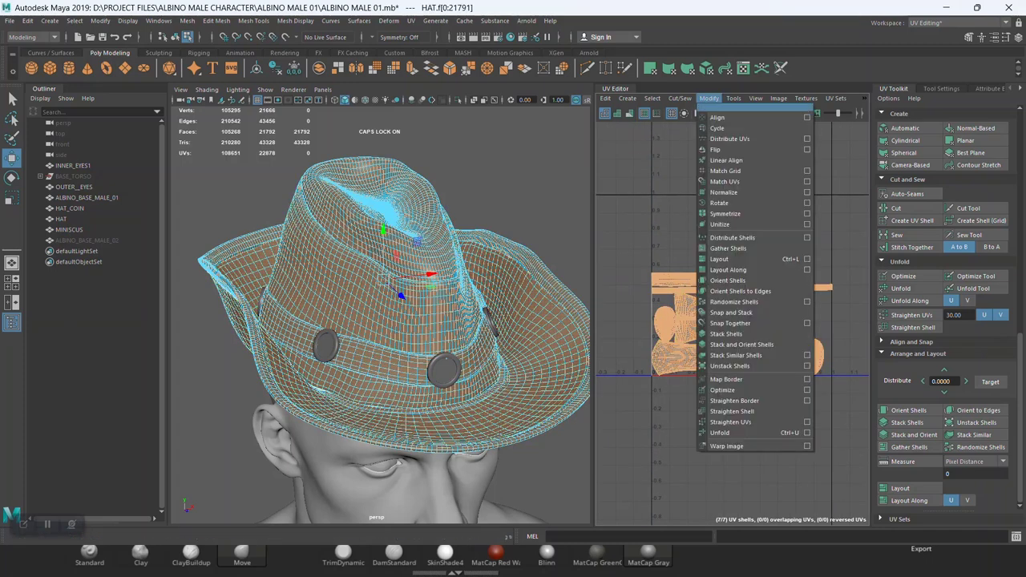
click(807, 259)
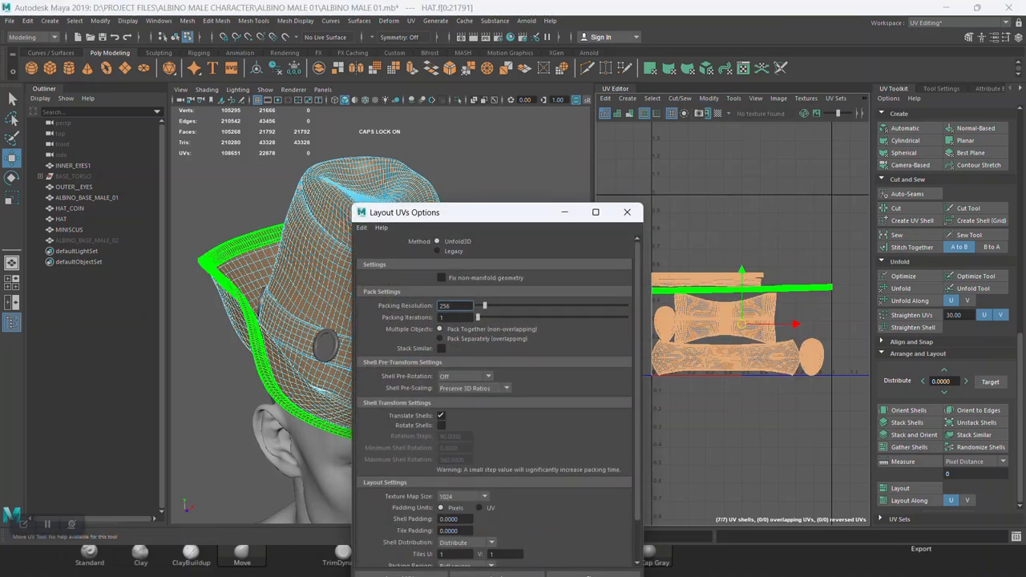
text(4096)
key(Return)
drag(481, 212, 528, 100)
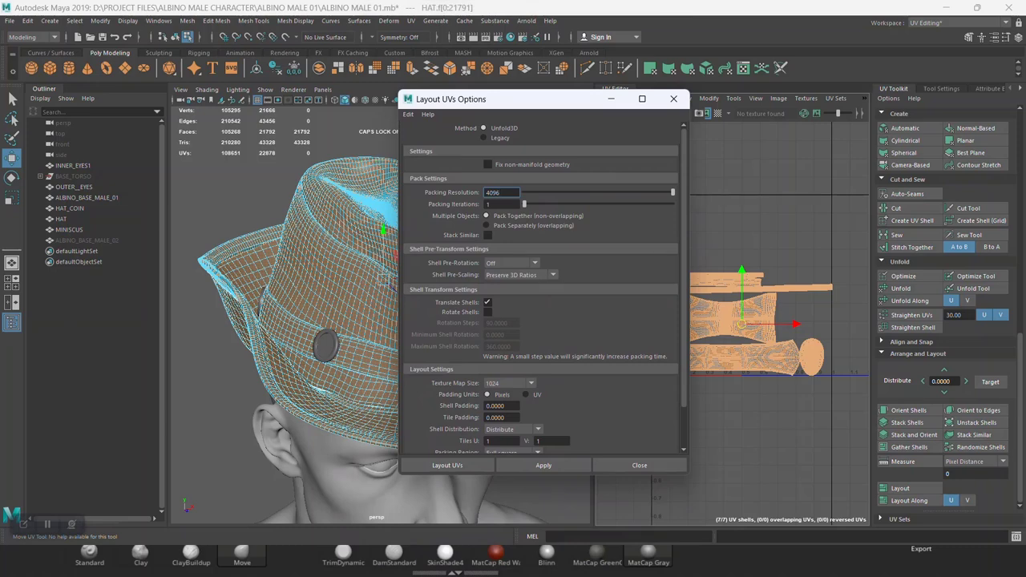
click(508, 383)
click(505, 394)
click(490, 405)
text(20)
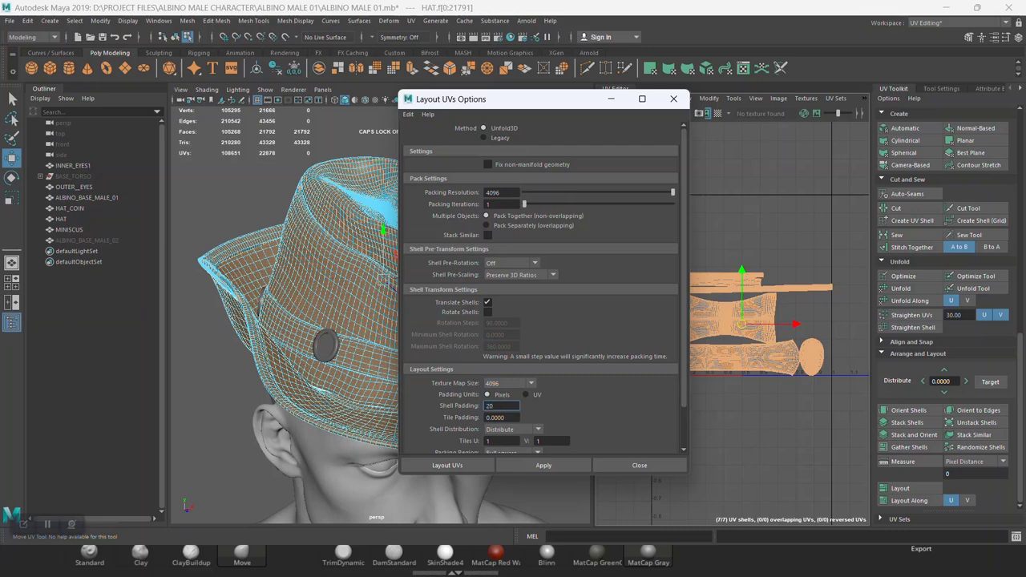
key(Tab)
key(Tab)
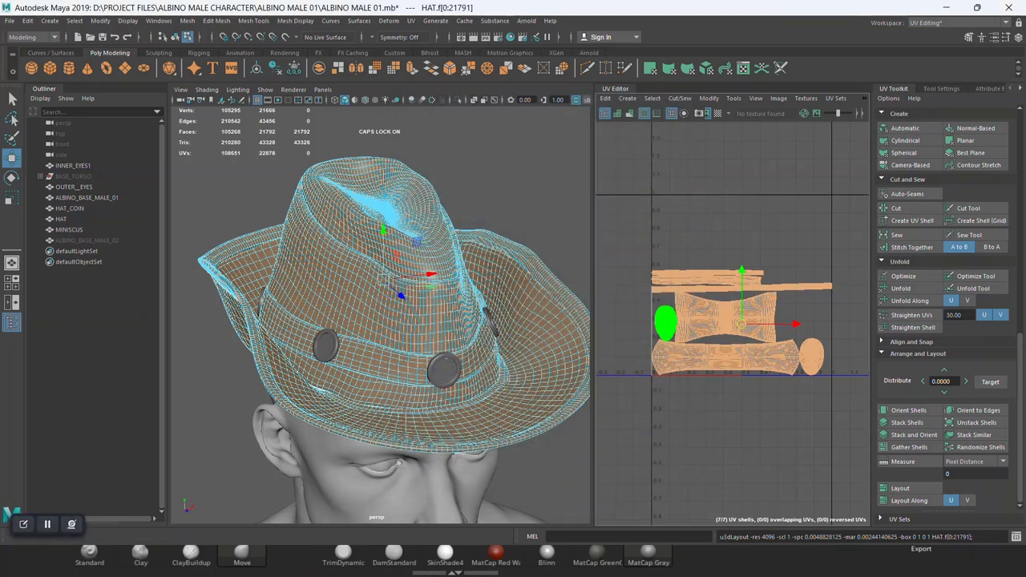
- Move the three hat band UV strips above the 0–1 square, then select the four lower shells
scroll(731, 321, up, 2)
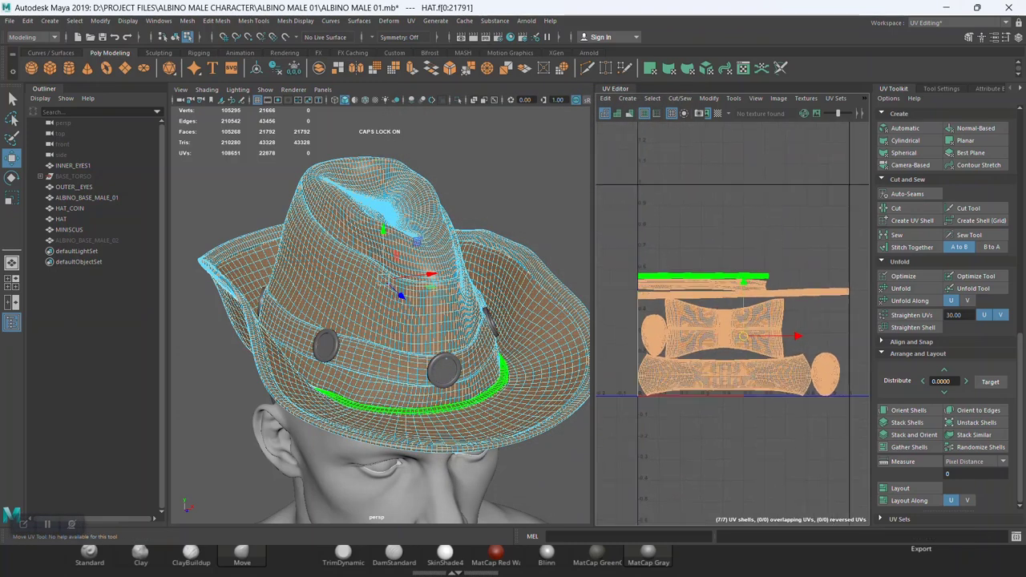
scroll(732, 321, up, 2)
scroll(732, 320, up, 2)
key(F8)
scroll(732, 321, up, 3)
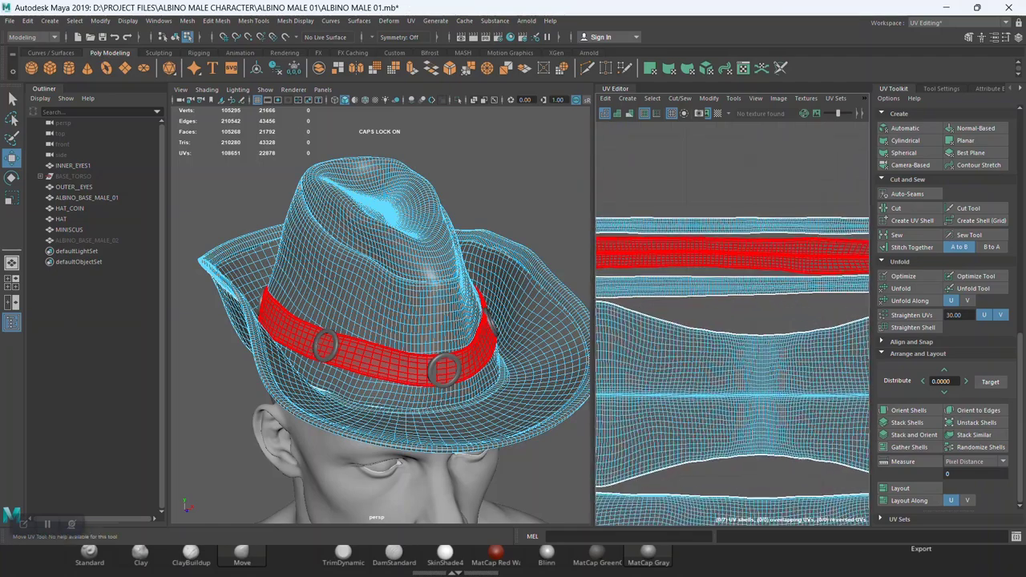
scroll(731, 321, down, 4)
scroll(731, 321, up, 1)
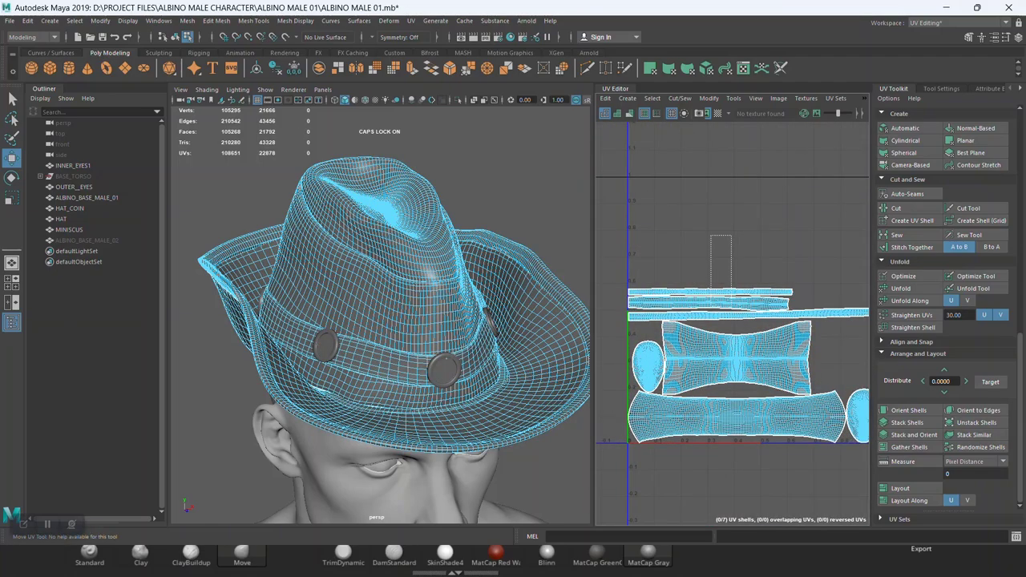
drag(710, 234, 735, 312)
drag(759, 277, 759, 136)
scroll(732, 321, down, 2)
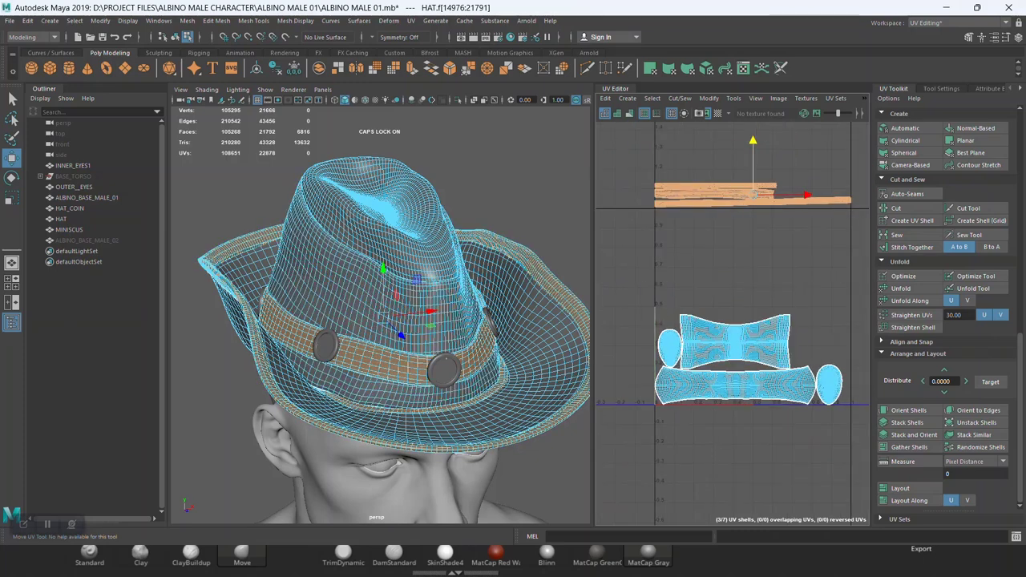
drag(641, 284, 840, 426)
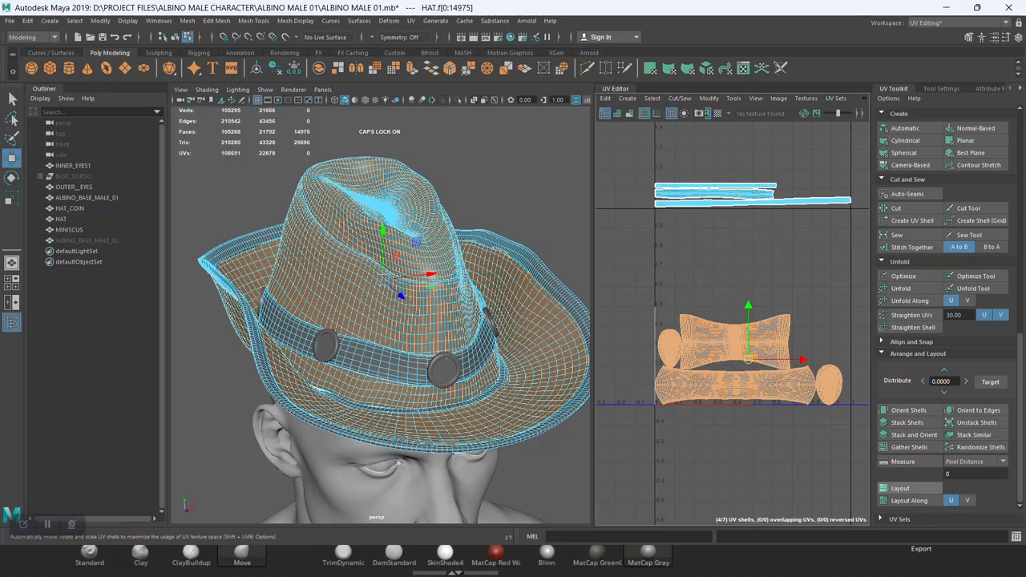
- Pack the four selected lower shells into the UV square and frame the layout
click(900, 488)
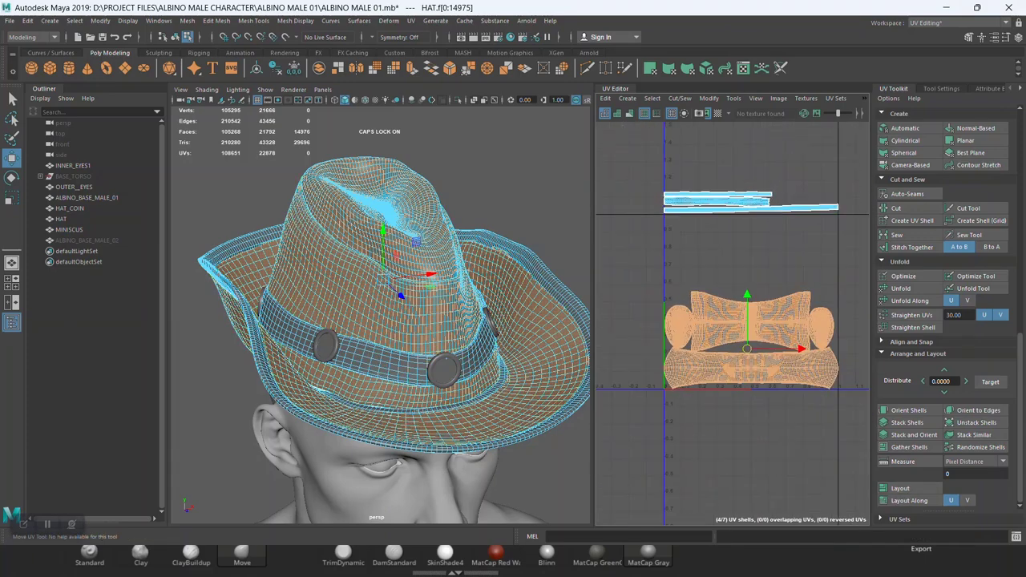
key(F8)
scroll(725, 243, up, 3)
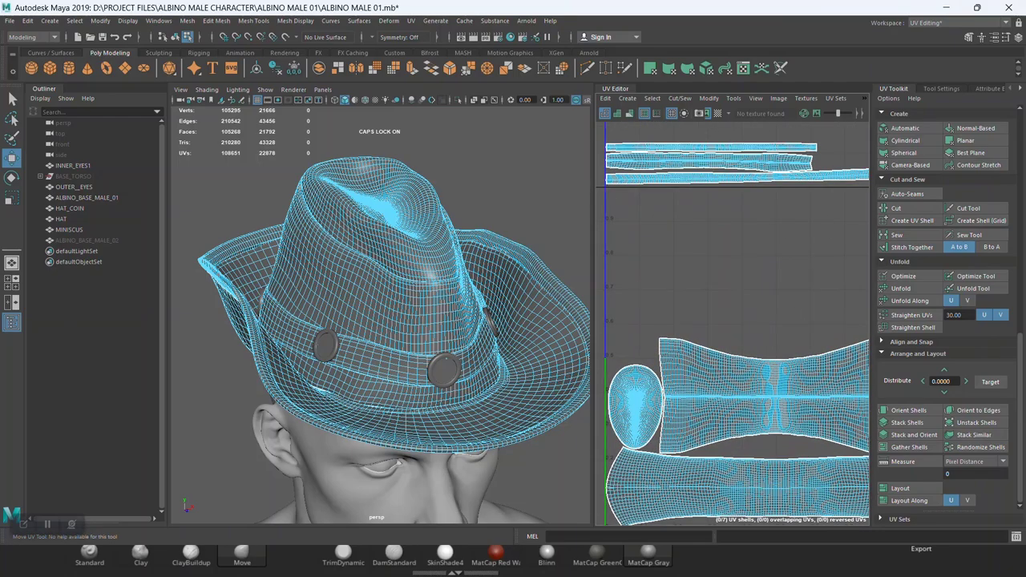
scroll(732, 320, down, 3)
scroll(731, 321, up, 4)
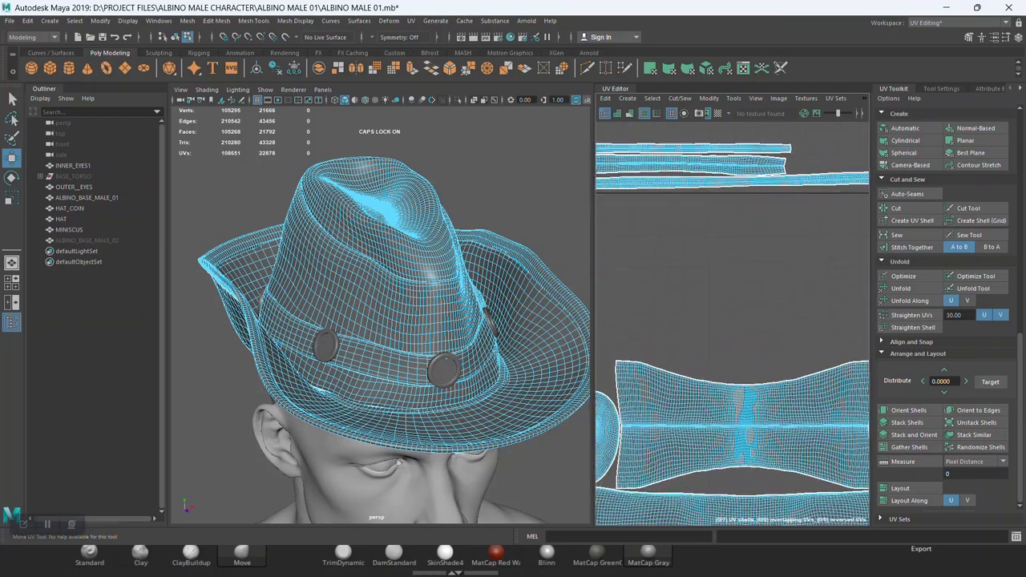
key(f)
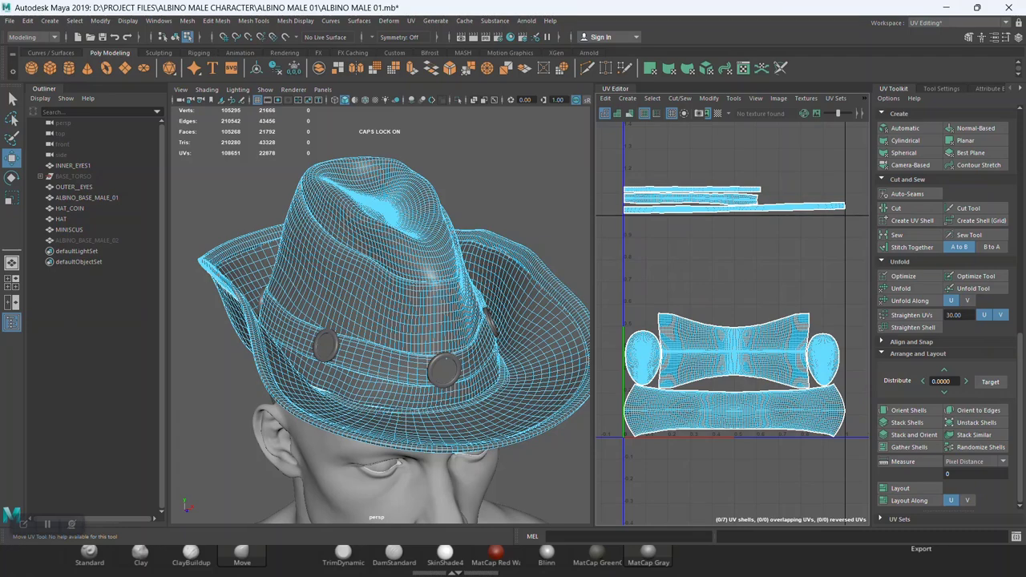
- Select the hat crown's UV shell as faces and scroll to the Texel Density settings
scroll(715, 437, up, 2)
click(736, 345)
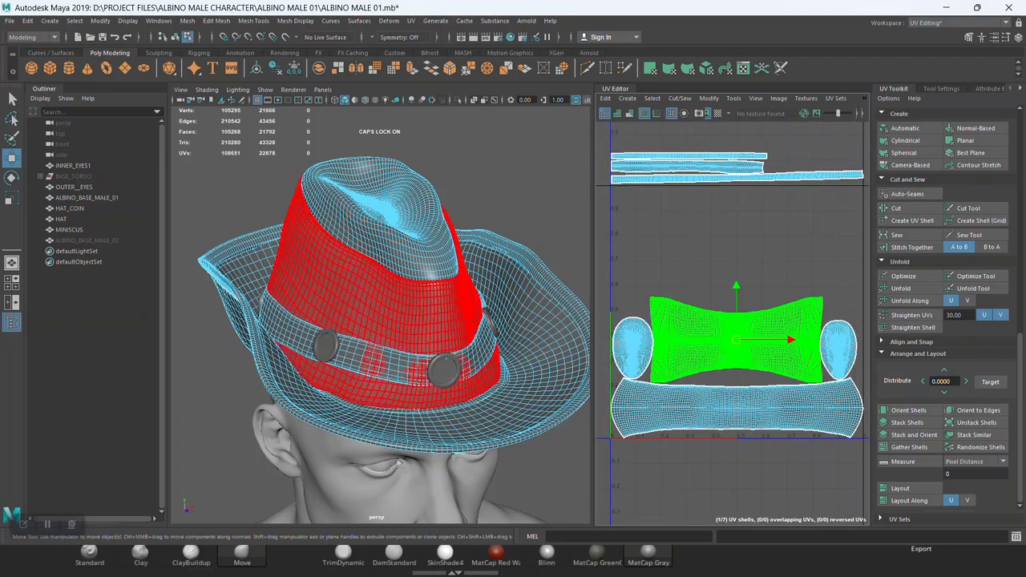
key(ctrl+F11)
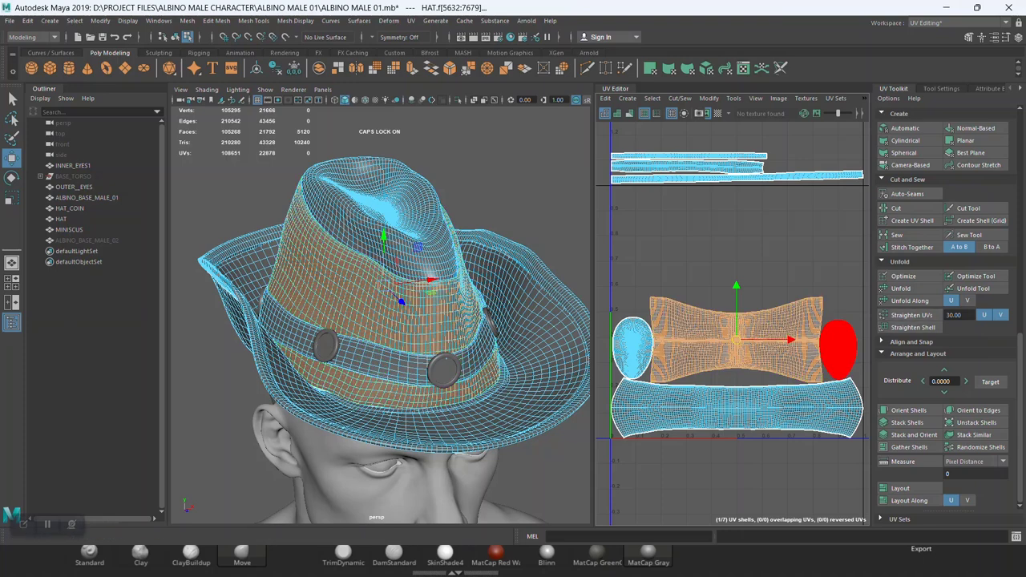
scroll(927, 274, up, 3)
scroll(927, 274, up, 3)
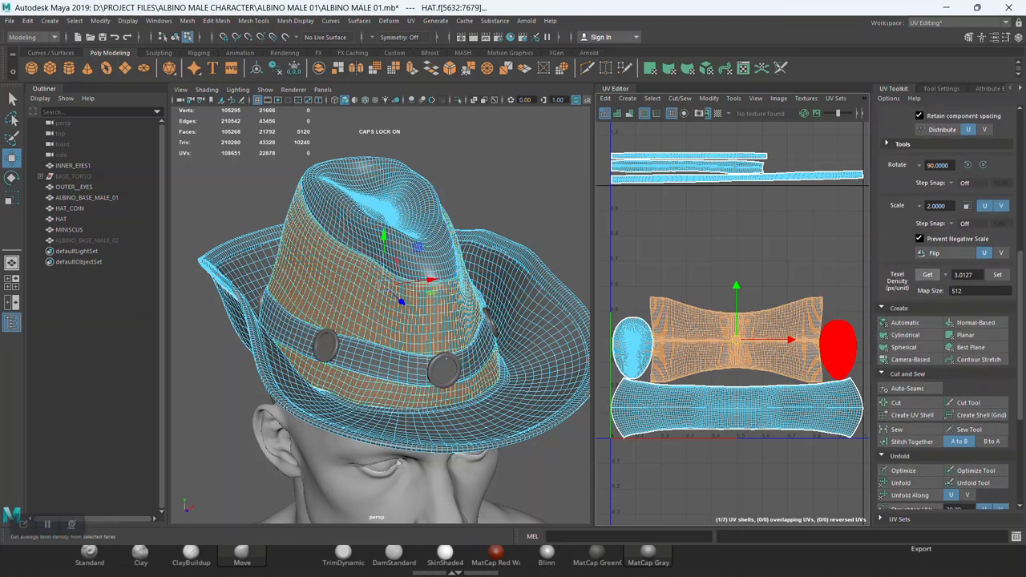
- Apply the crown's measured texel density to the three stacked band shells
click(928, 274)
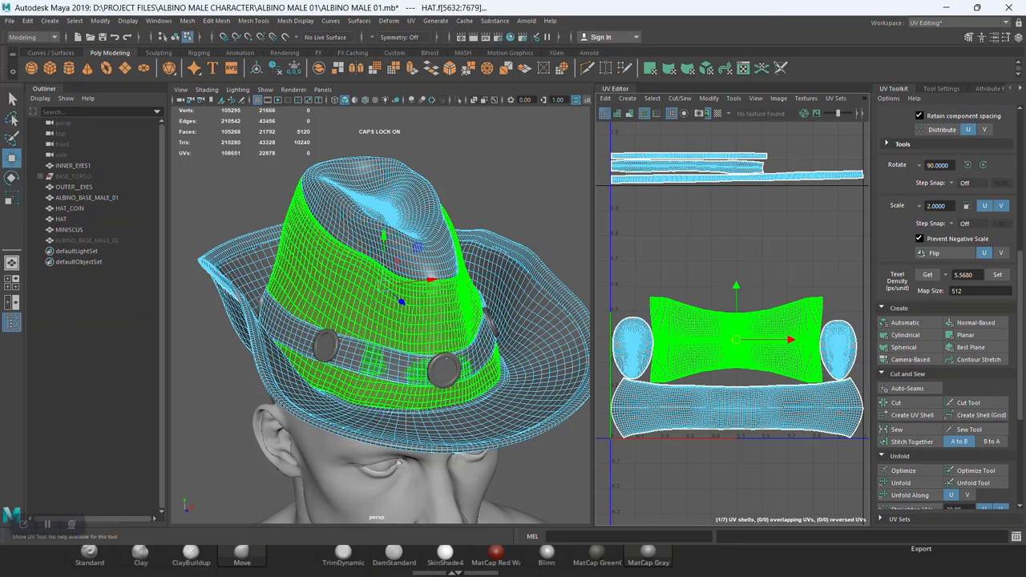
scroll(733, 324, down, 1)
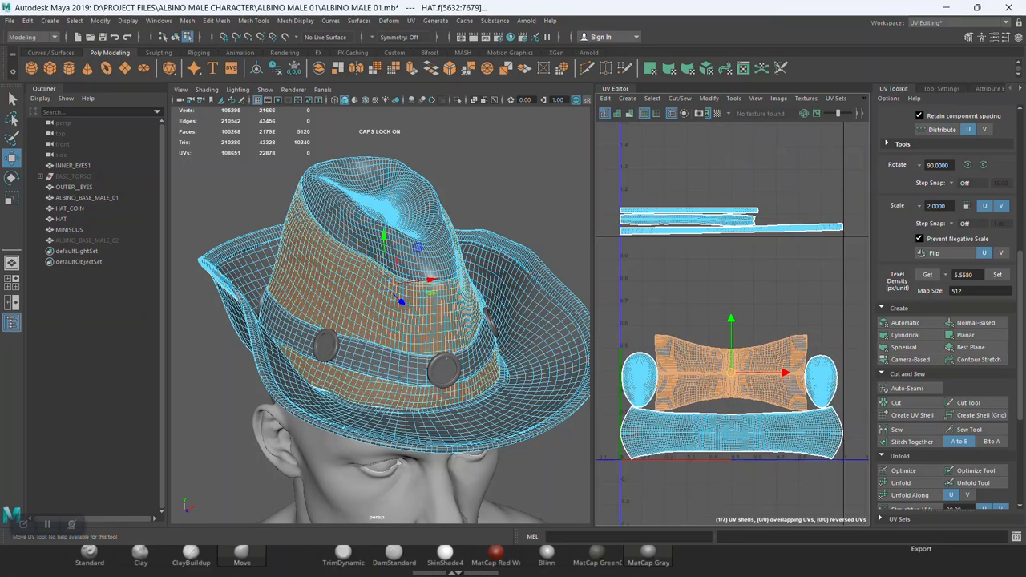
click(770, 497)
drag(647, 171, 711, 271)
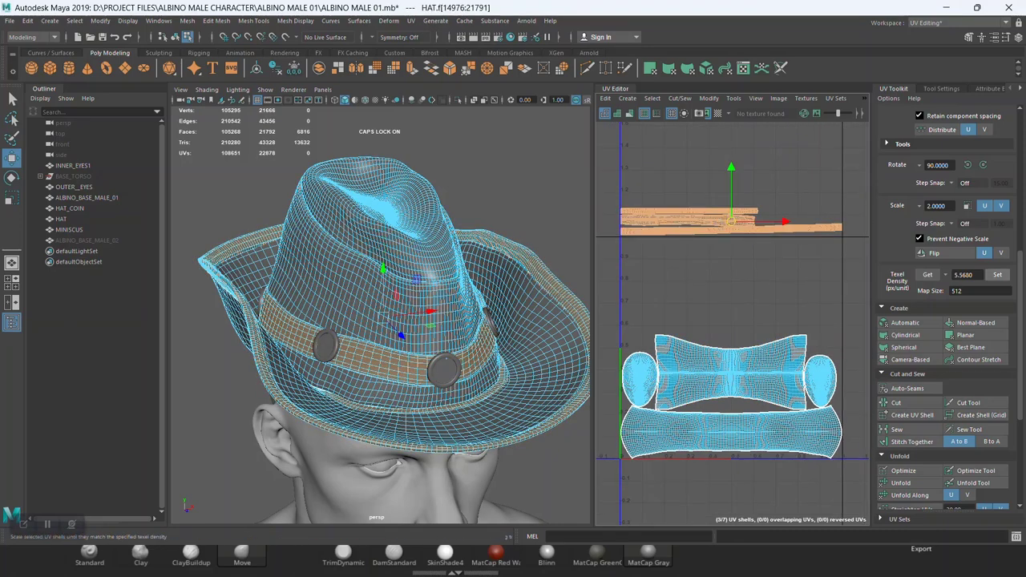
click(997, 274)
- Narrow the band shells horizontally and lower them toward the packed shells, reading 4.5219 px/unit
scroll(710, 296, down, 1)
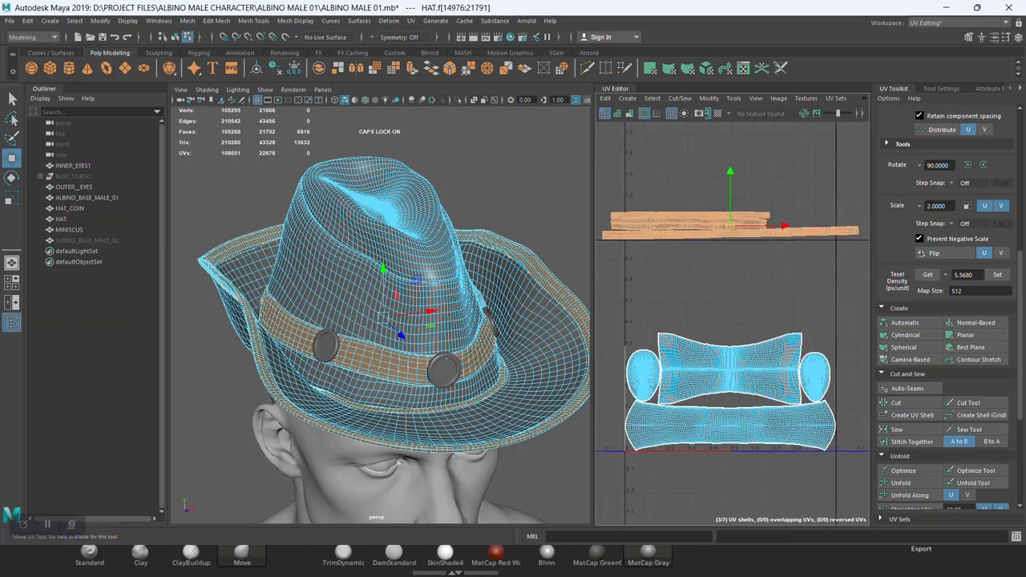
alt+middle_drag(721, 321, 731, 323)
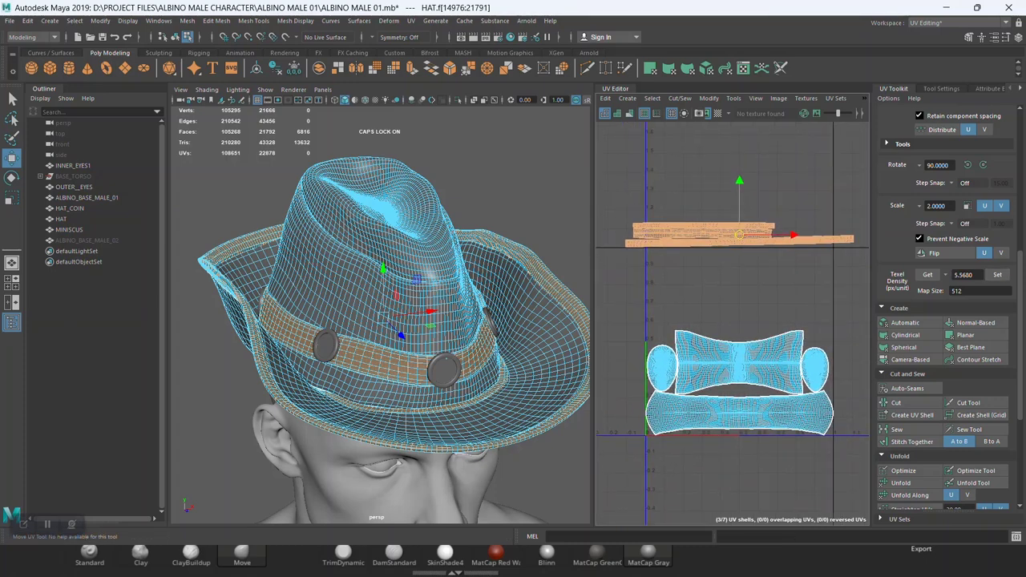
key(r)
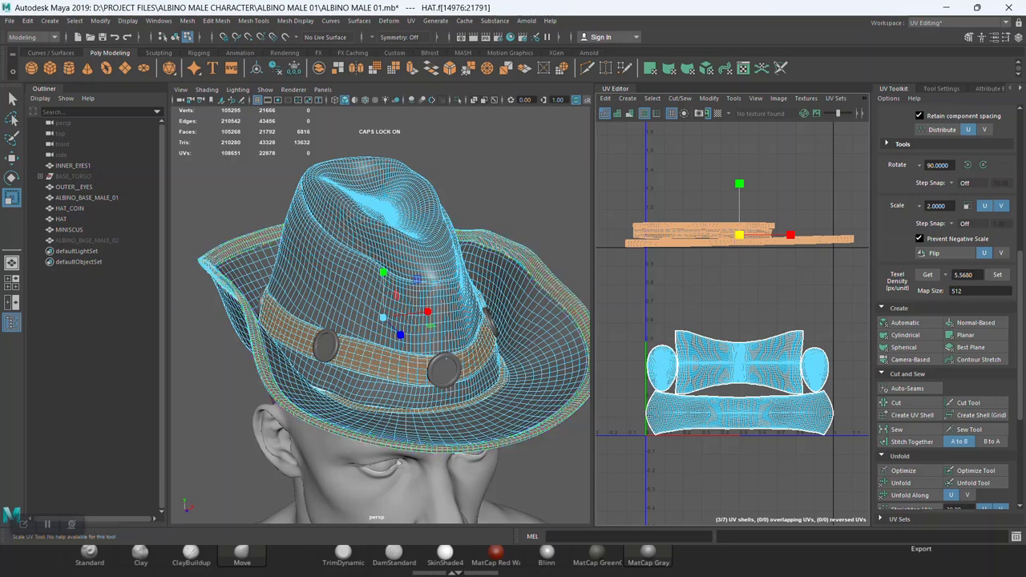
drag(790, 235, 779, 235)
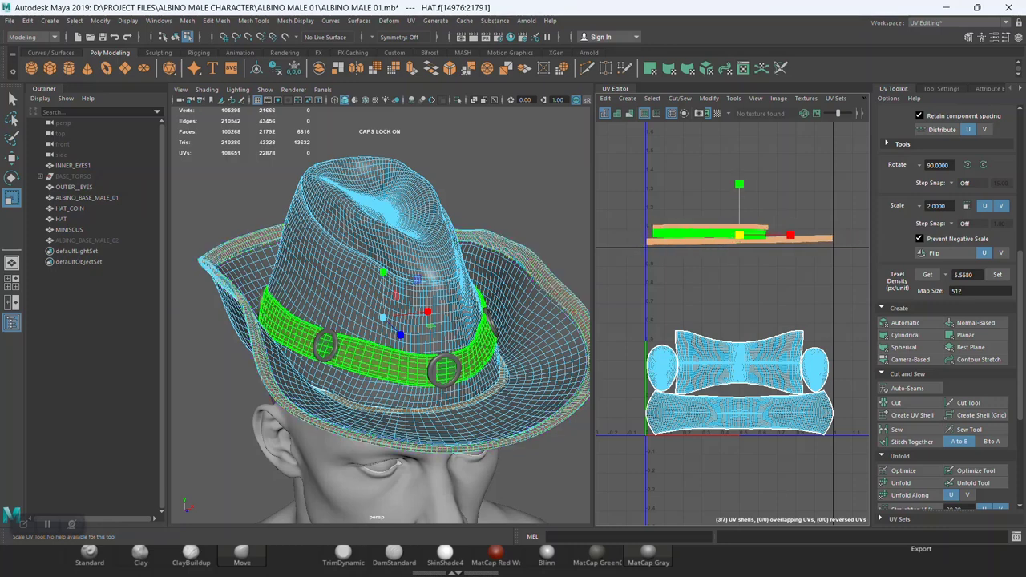
key(w)
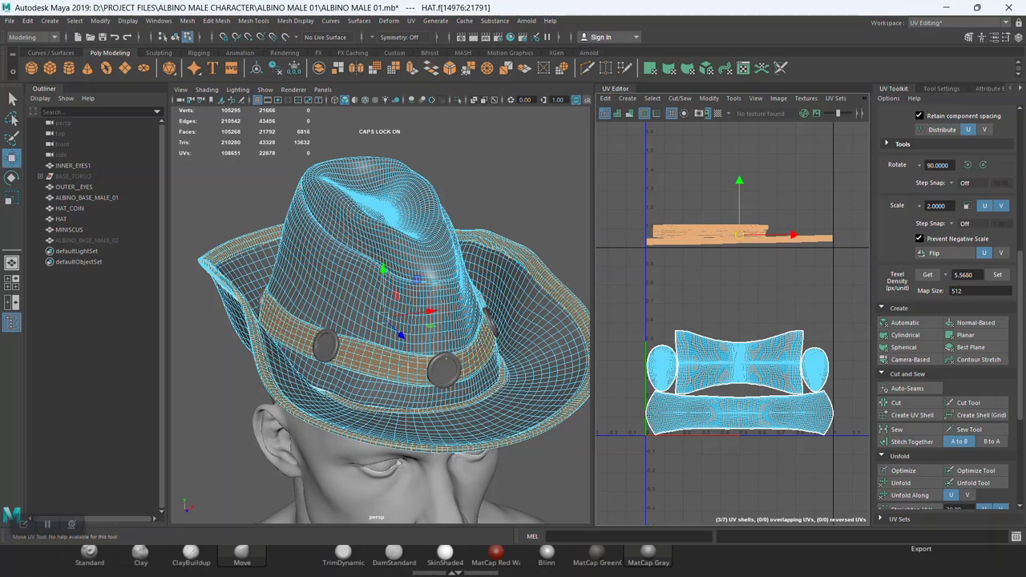
click(928, 274)
drag(739, 182, 739, 239)
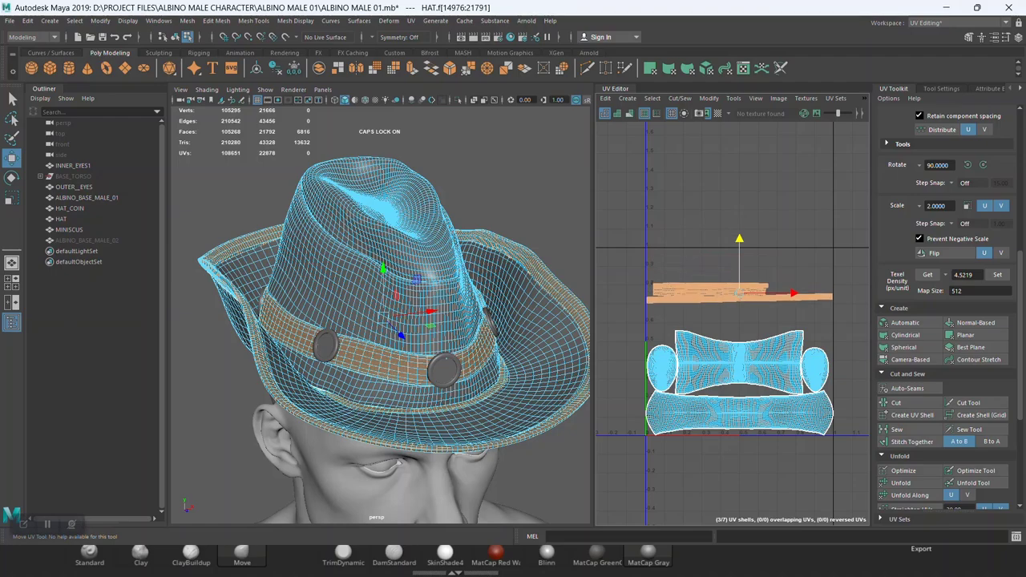
- Check the band strips' fit in the tile, then select the upper band strip shell
scroll(711, 305, up, 2)
scroll(710, 305, up, 2)
scroll(710, 305, up, 2)
scroll(710, 305, up, 2)
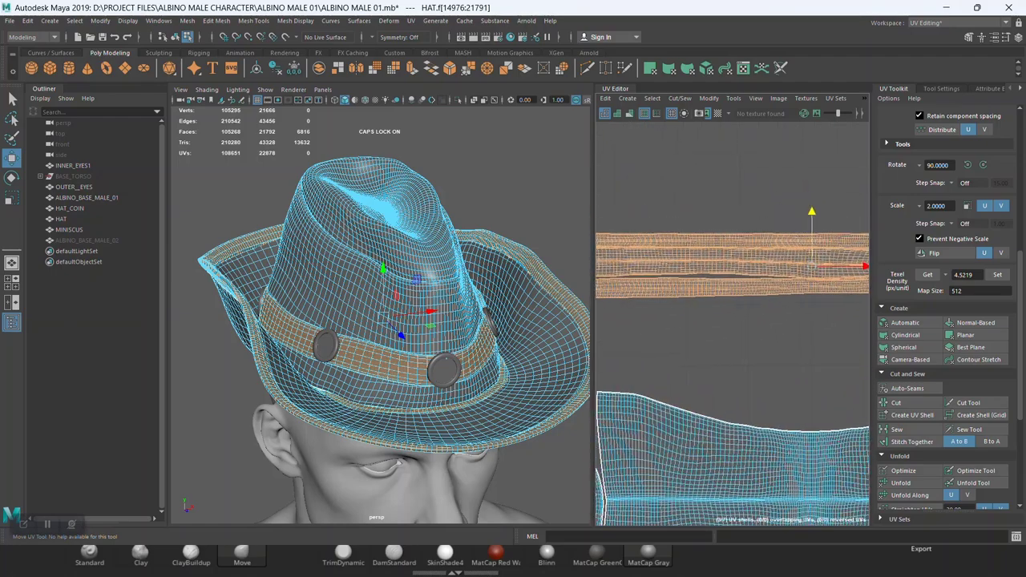
scroll(732, 321, down, 2)
scroll(731, 320, down, 1)
scroll(732, 320, down, 2)
scroll(732, 320, down, 2)
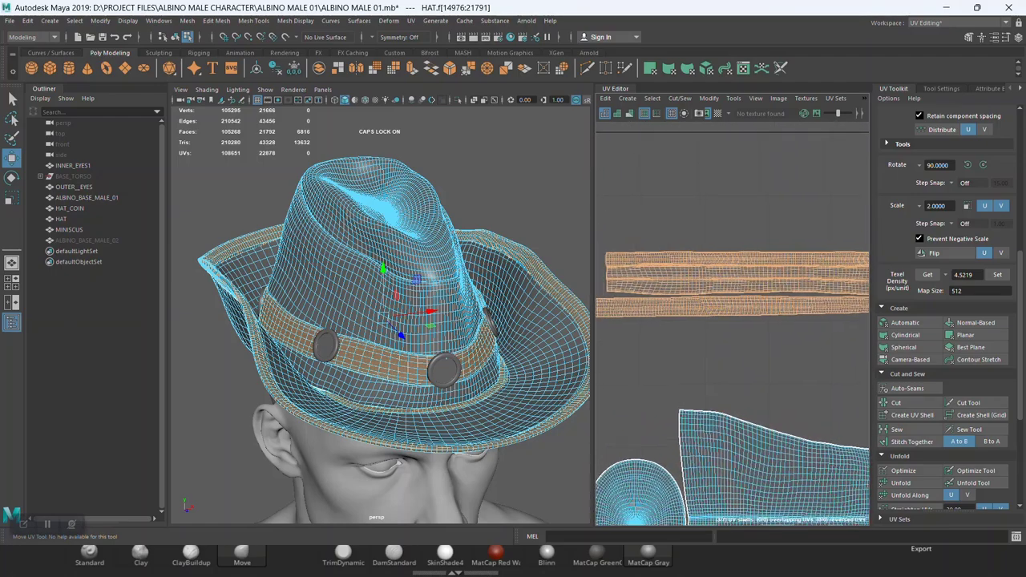
scroll(732, 320, up, 1)
scroll(732, 321, up, 2)
scroll(732, 320, up, 2)
scroll(732, 321, up, 2)
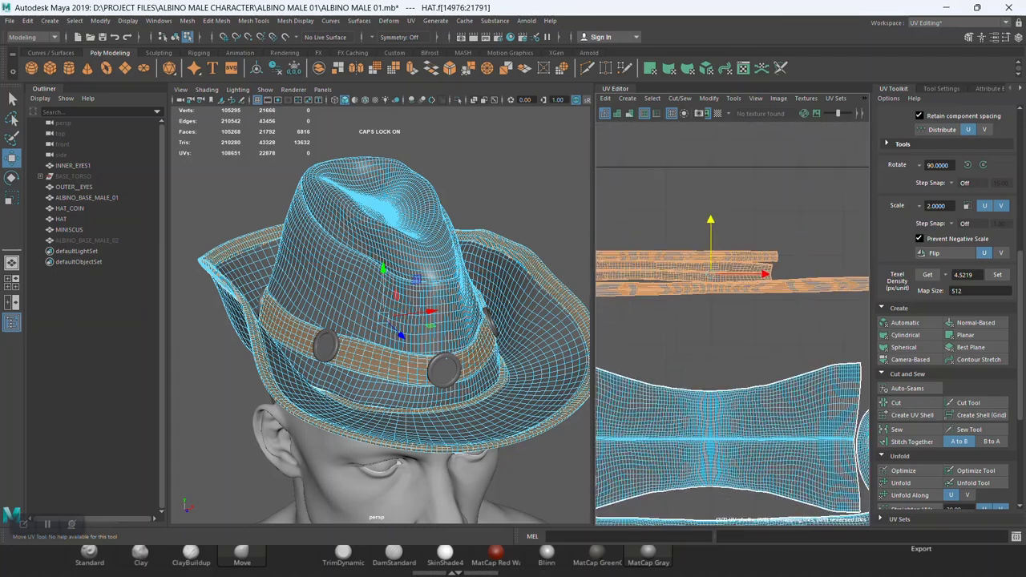
scroll(732, 320, down, 2)
scroll(731, 321, down, 2)
scroll(732, 320, down, 1)
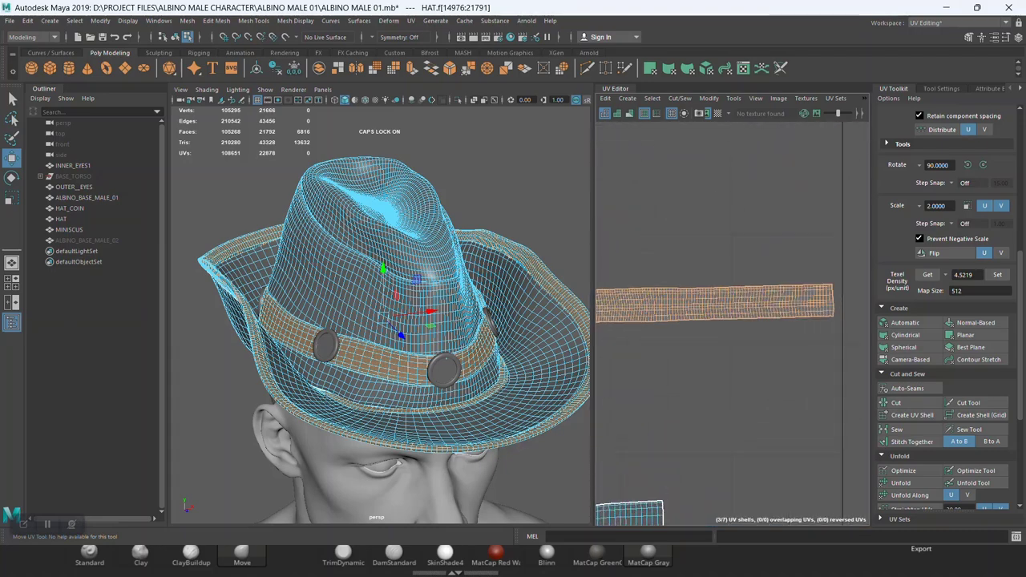
scroll(732, 321, up, 1)
scroll(731, 321, up, 2)
scroll(732, 320, up, 2)
scroll(731, 320, up, 2)
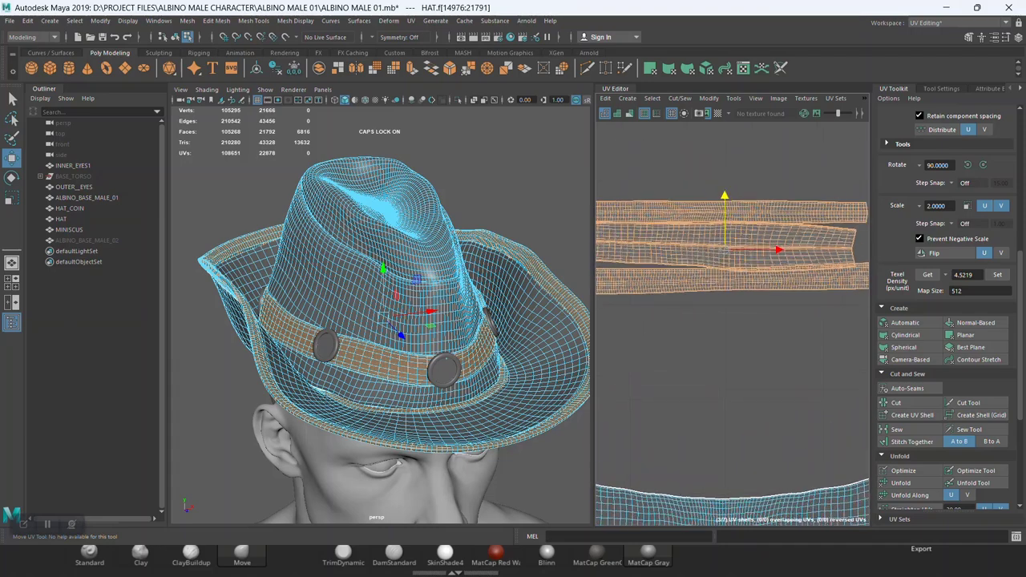
scroll(731, 321, up, 2)
click(732, 320)
scroll(731, 320, up, 2)
scroll(732, 320, up, 2)
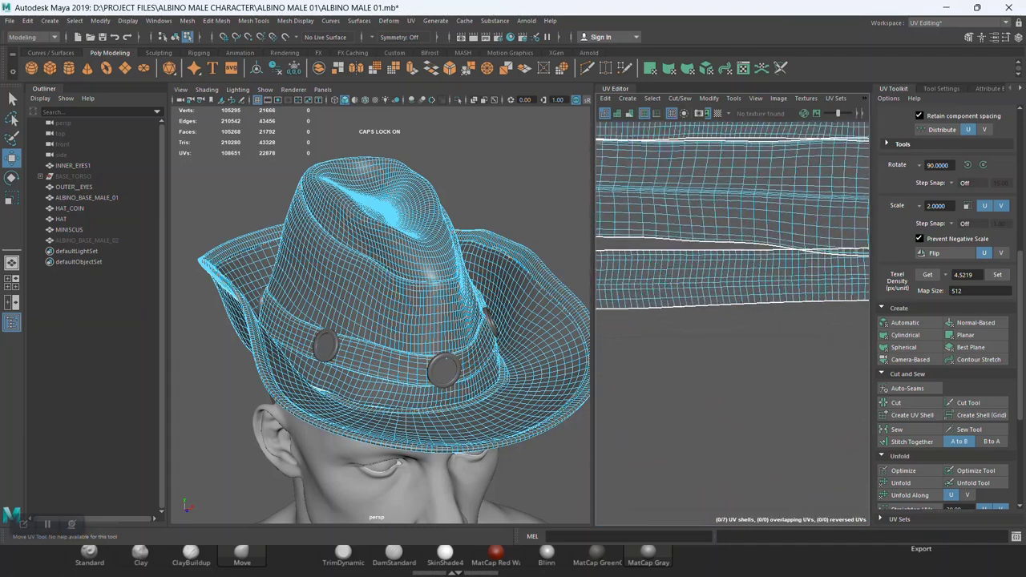
scroll(732, 320, down, 2)
scroll(731, 321, down, 2)
scroll(731, 320, down, 1)
scroll(732, 321, down, 2)
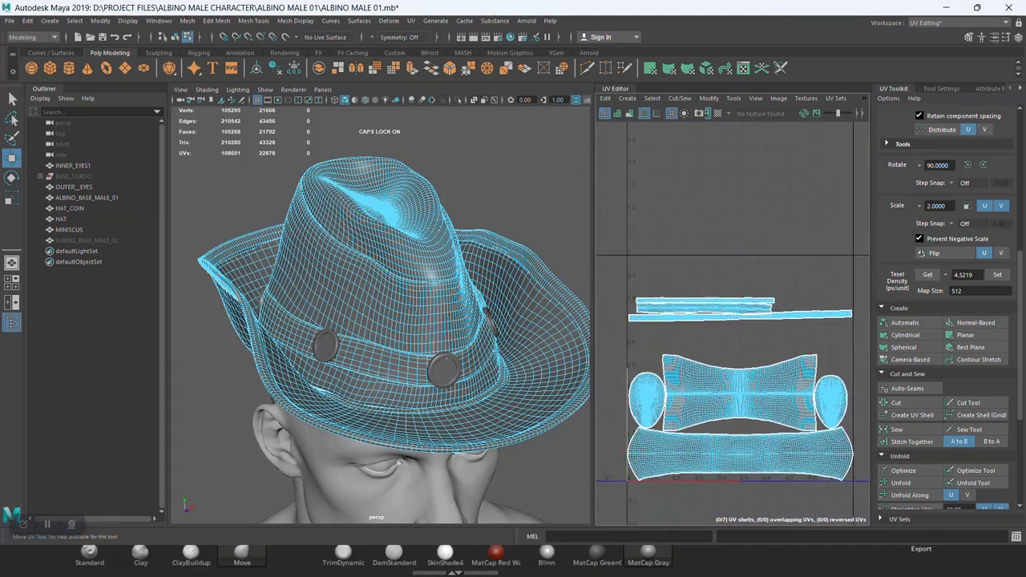
click(702, 306)
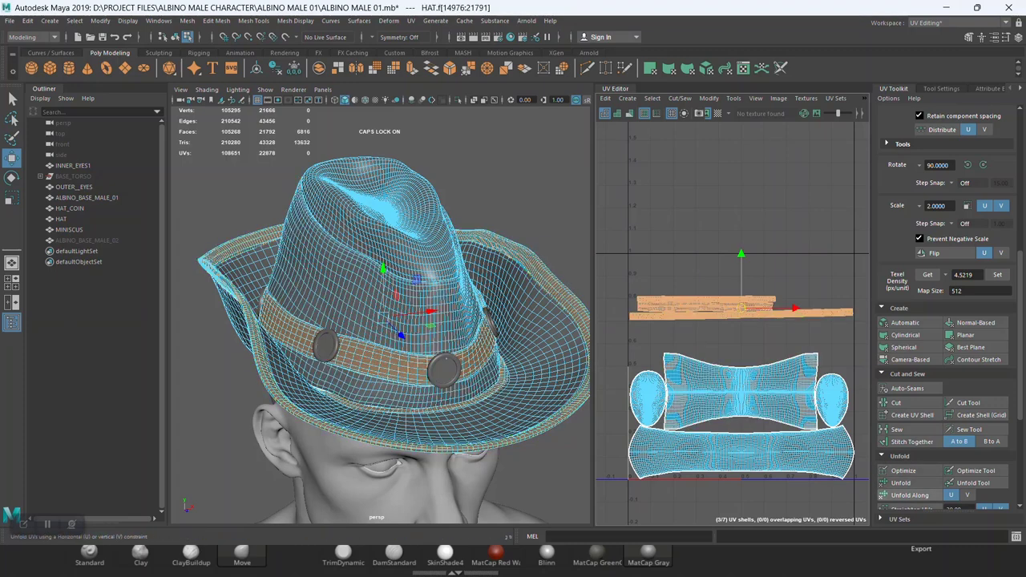
- Auto-layout the upper band strip shell and move it above the other shells
scroll(905, 493, down, 3)
scroll(905, 493, down, 2)
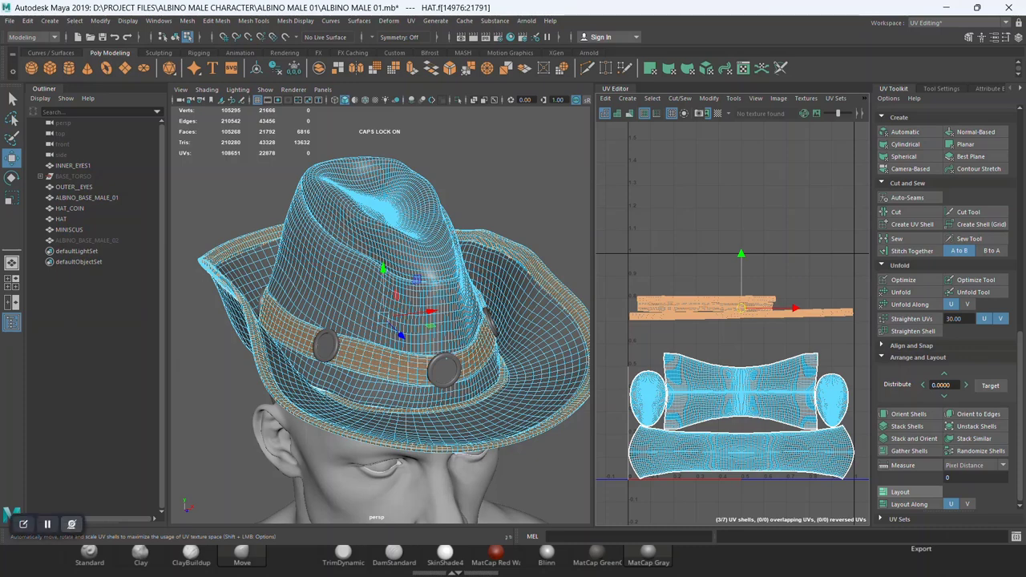
click(900, 491)
scroll(719, 397, up, 1)
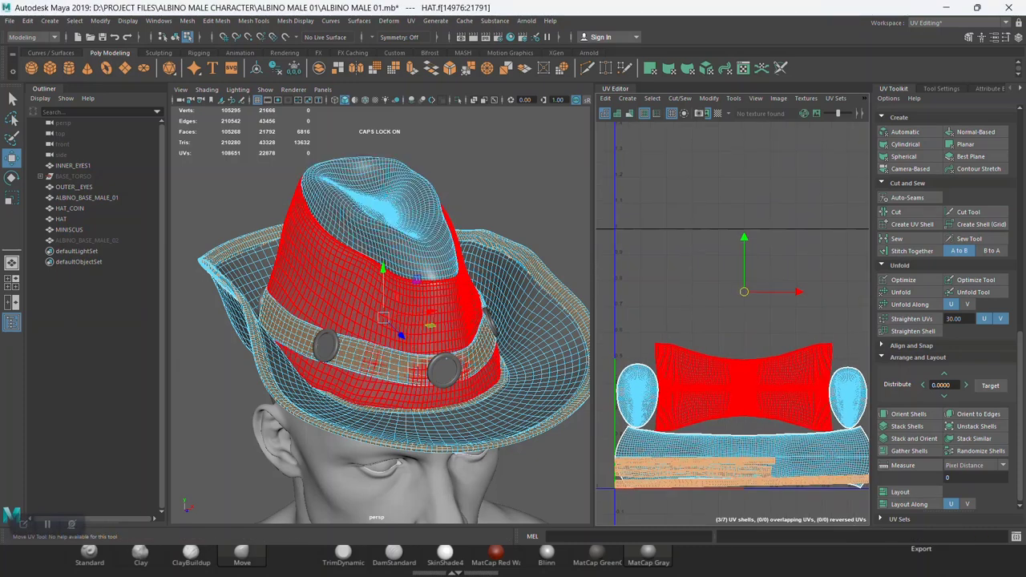
scroll(719, 397, down, 2)
drag(739, 264, 739, 166)
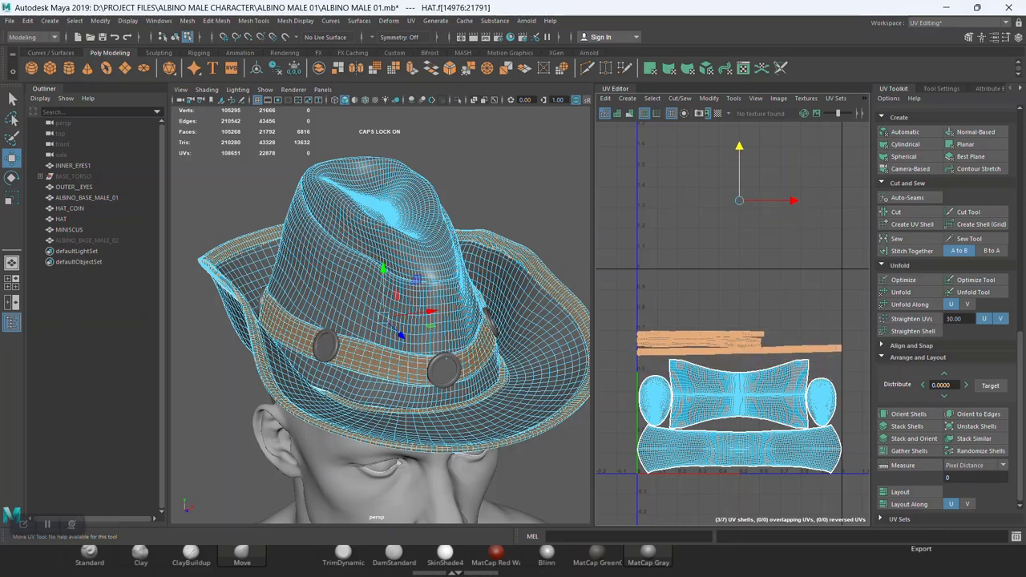
- Select and frame the middle band shell to check its placement
click(721, 345)
key(f)
scroll(732, 320, up, 2)
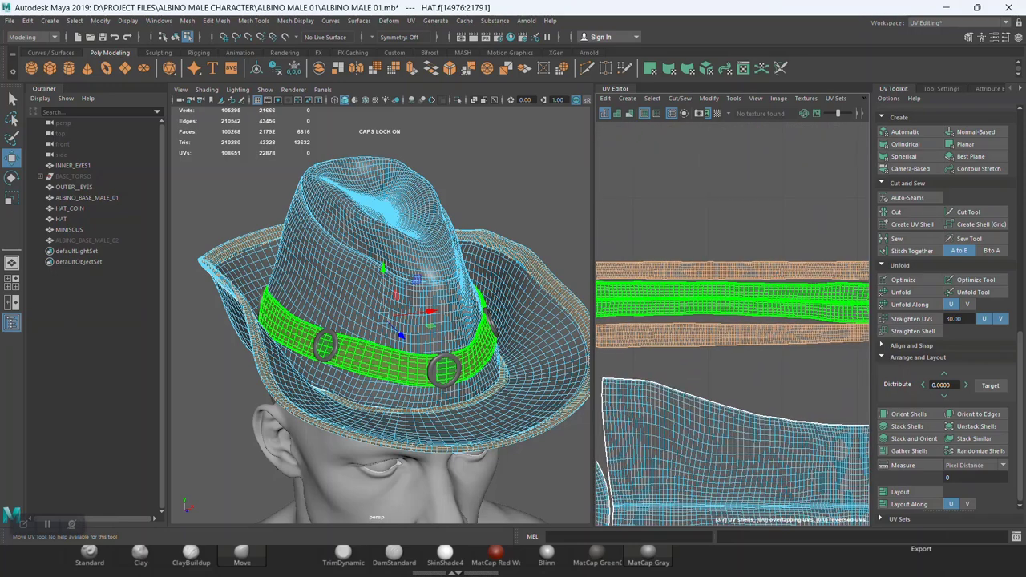
scroll(732, 320, up, 2)
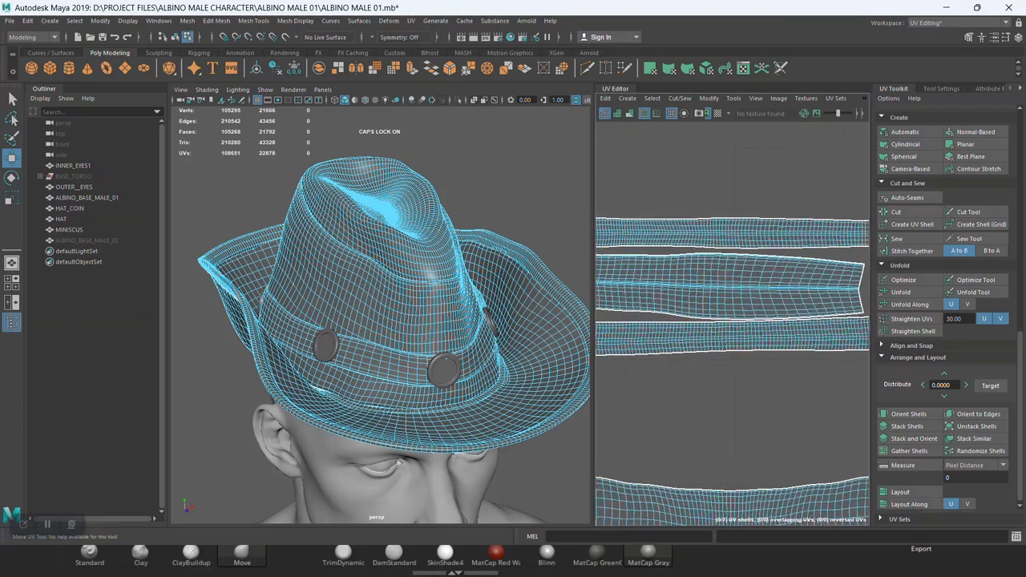
scroll(732, 320, up, 2)
scroll(731, 321, up, 2)
scroll(732, 321, down, 2)
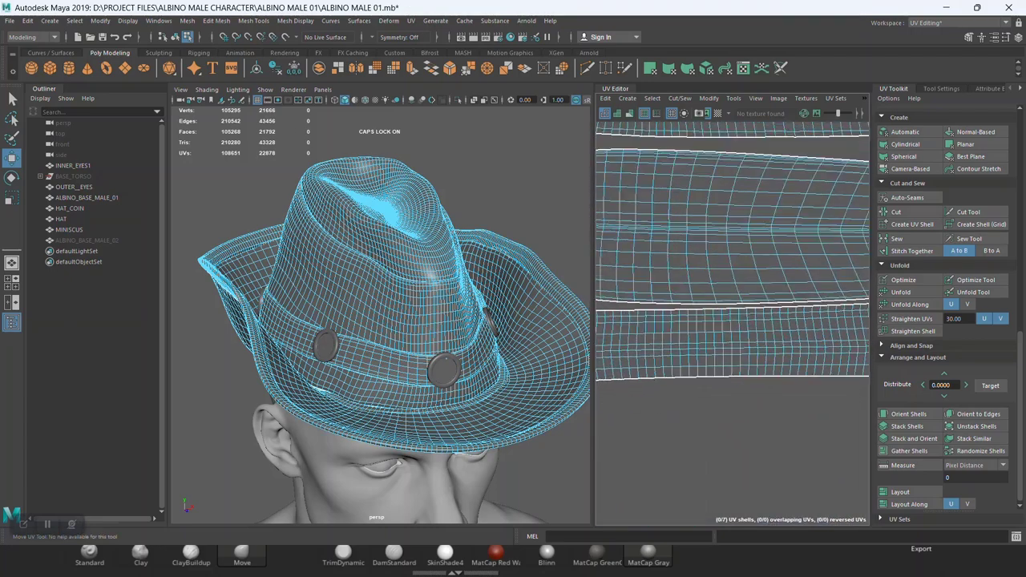
scroll(732, 321, down, 2)
scroll(732, 320, down, 1)
scroll(732, 320, down, 2)
scroll(772, 157, down, 1)
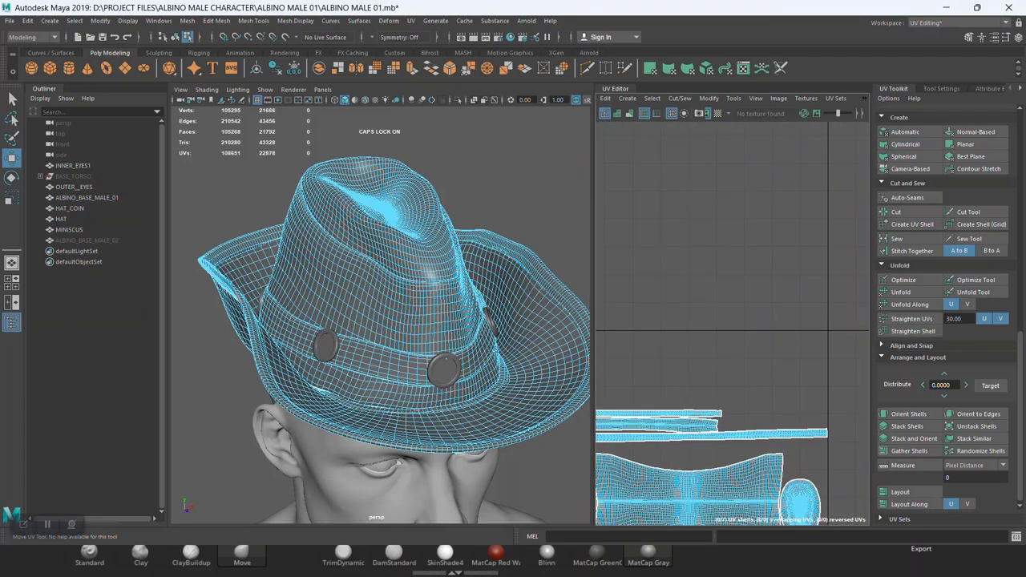
scroll(772, 156, down, 1)
scroll(771, 157, down, 1)
- Marquee-select the hat band UVs to verify the layout, then clear the selection and orbit the hat
drag(706, 293, 714, 363)
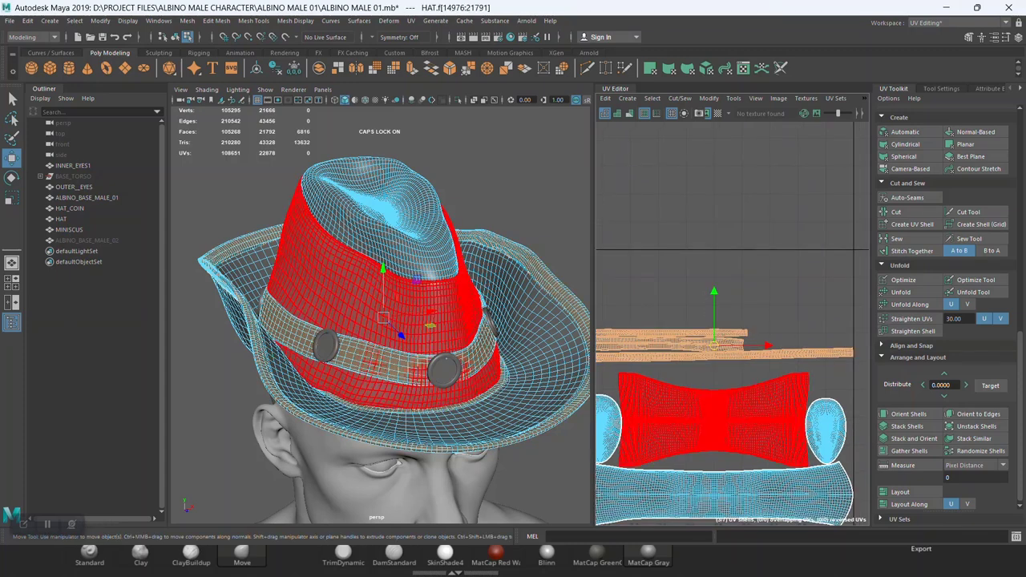
scroll(930, 241, up, 3)
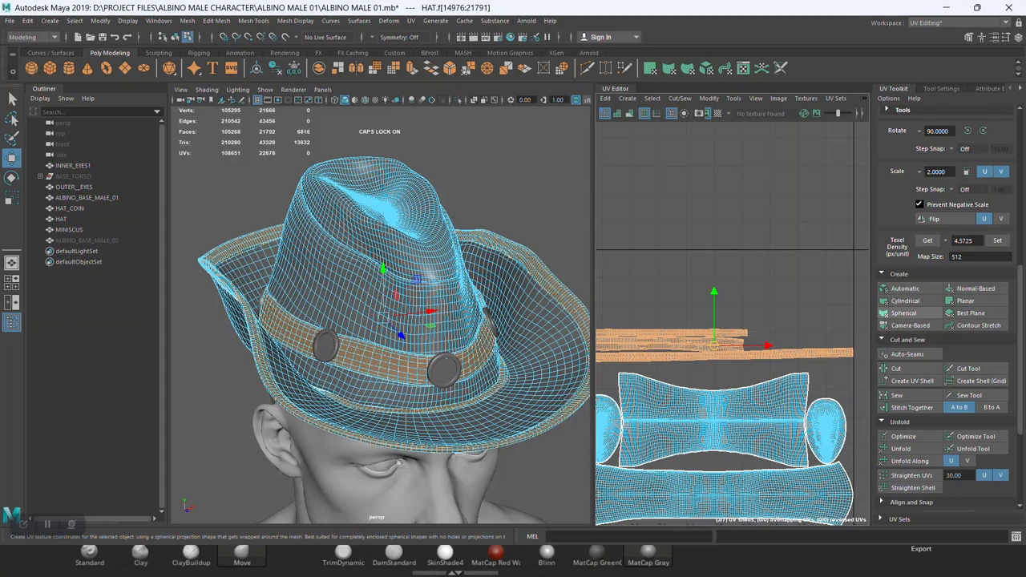
click(761, 201)
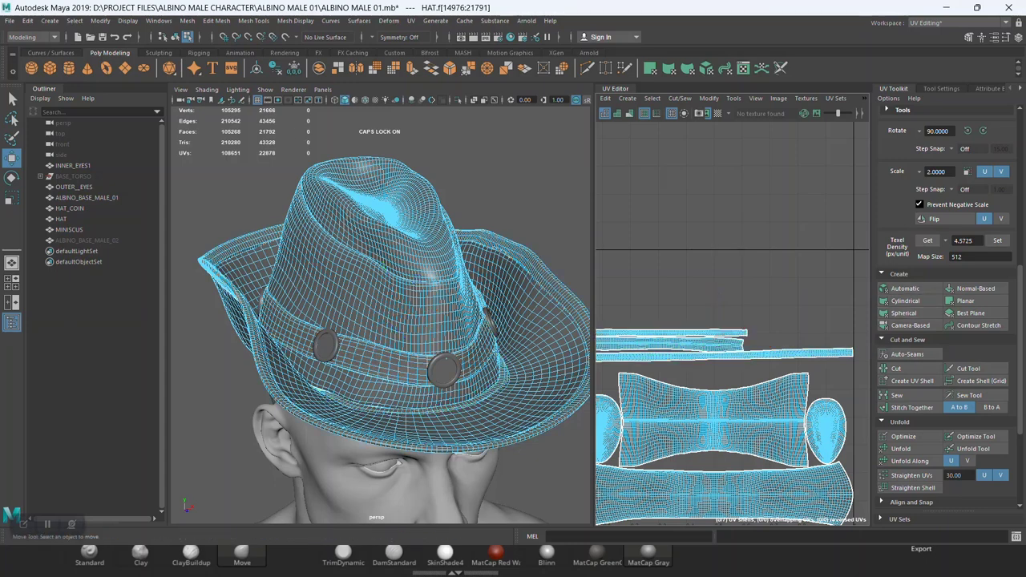
scroll(732, 323, down, 2)
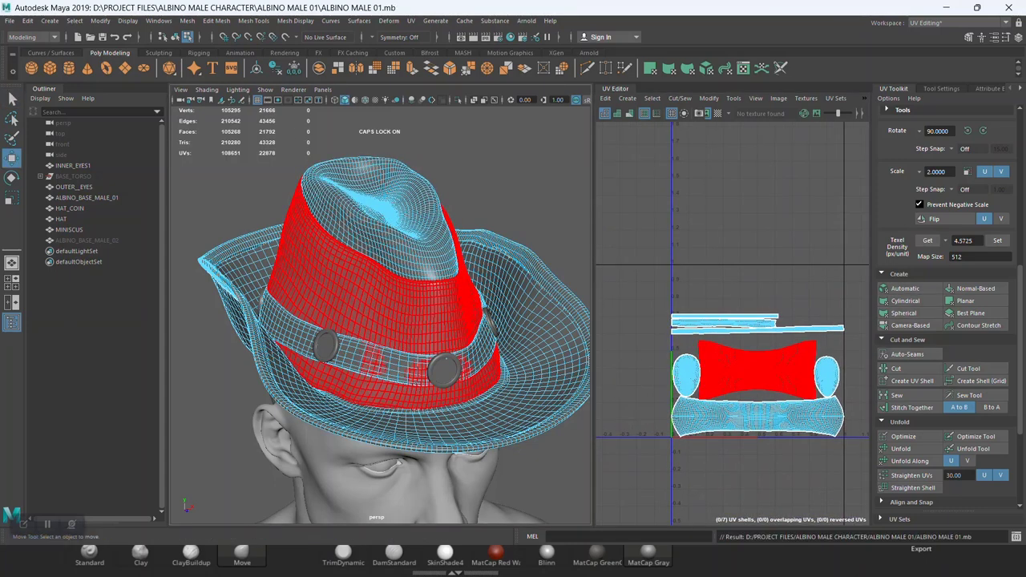
alt+drag(377, 320, 425, 313)
- Return to object selection, frame the head from the front, and select HAT_COIN in the Outliner
right_drag(424, 240, 377, 181)
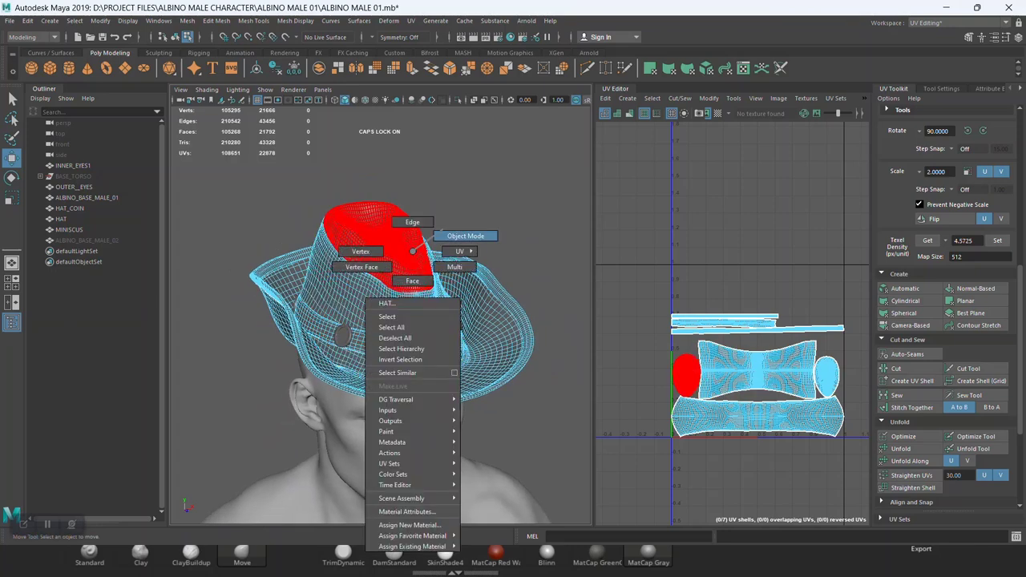
click(521, 177)
alt+drag(521, 176, 529, 172)
mouse_move(377, 321)
alt+mouse_down()
mouse_move(321, 321)
mouse_move(384, 313)
mouse_move(376, 360)
alt+mouse_up()
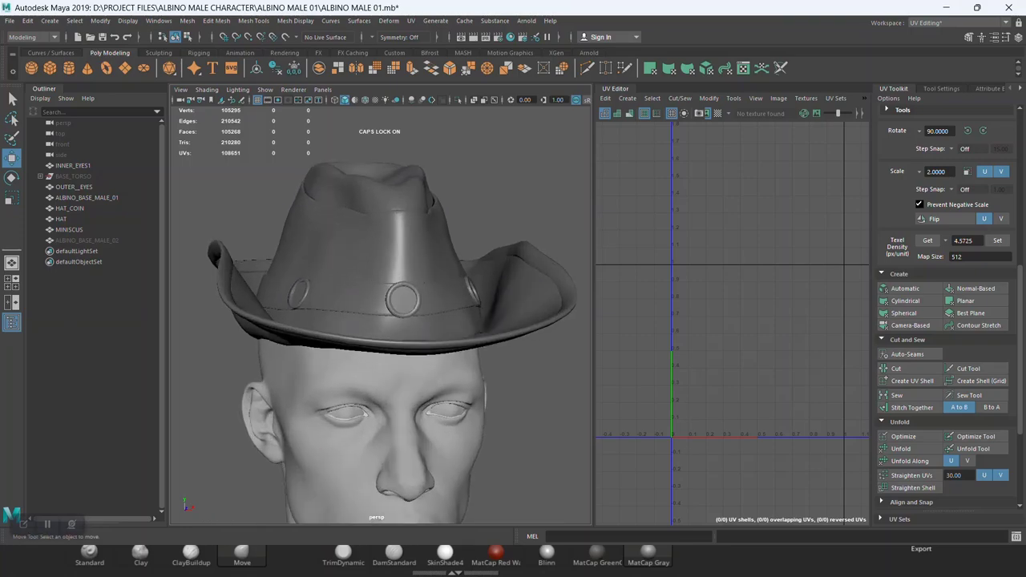
click(69, 207)
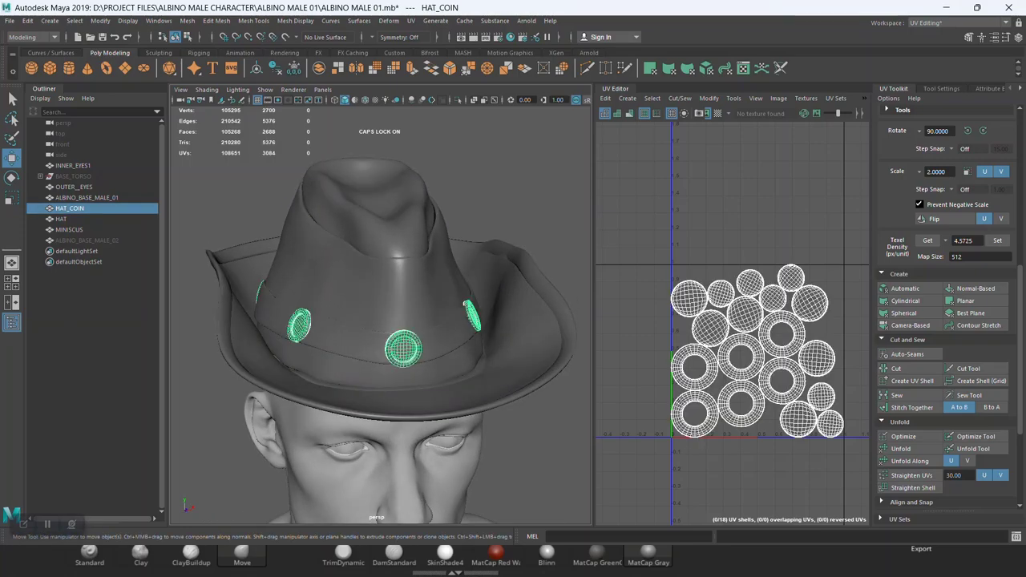
scroll(754, 385, up, 2)
scroll(801, 449, down, 3)
- Select all 18 coin UV shells and apply Orient Shells from Arrange and Layout
drag(655, 261, 851, 484)
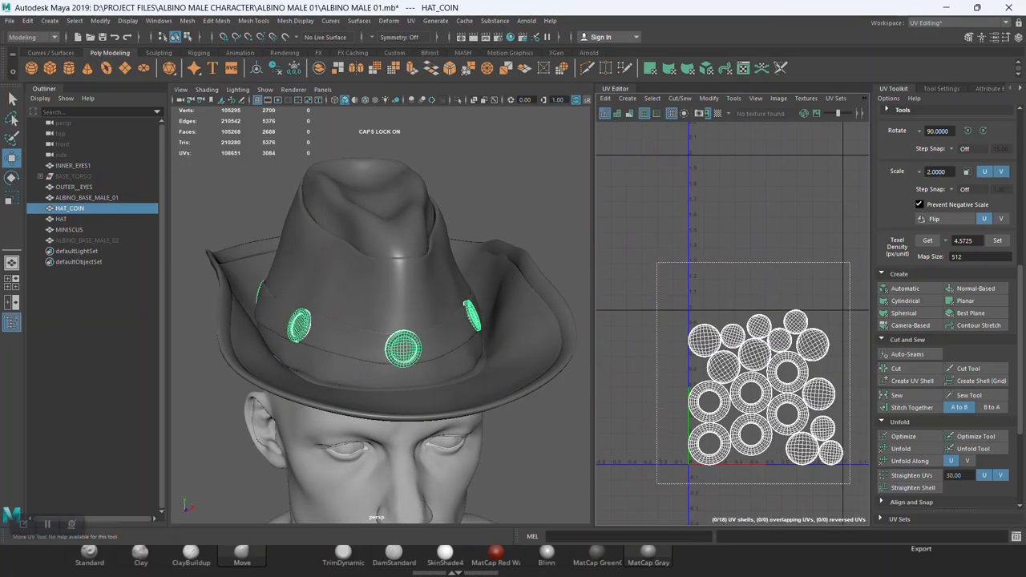
right_drag(766, 353, 721, 355)
drag(691, 278, 855, 497)
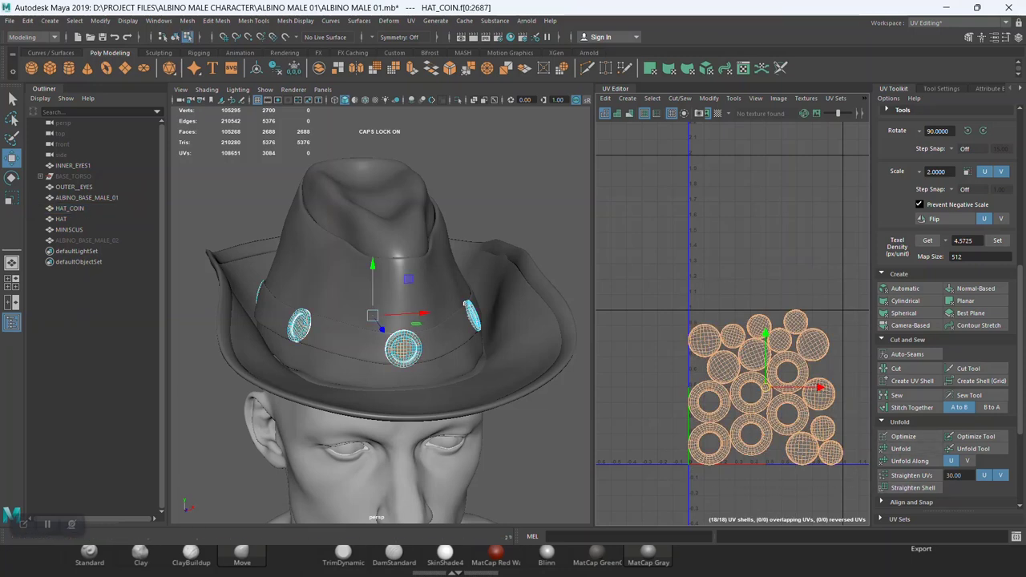
scroll(946, 361, down, 4)
click(918, 354)
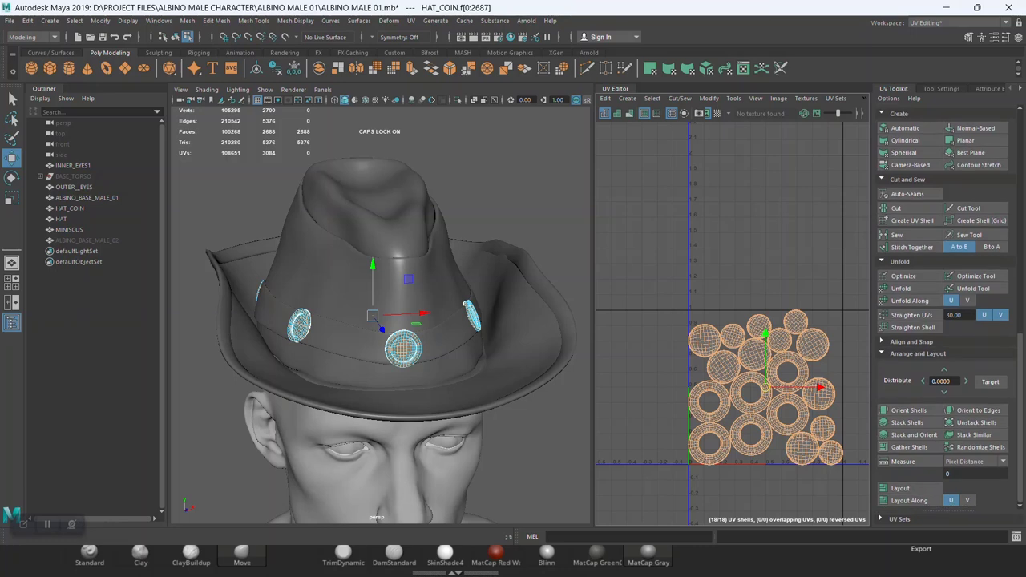
click(908, 410)
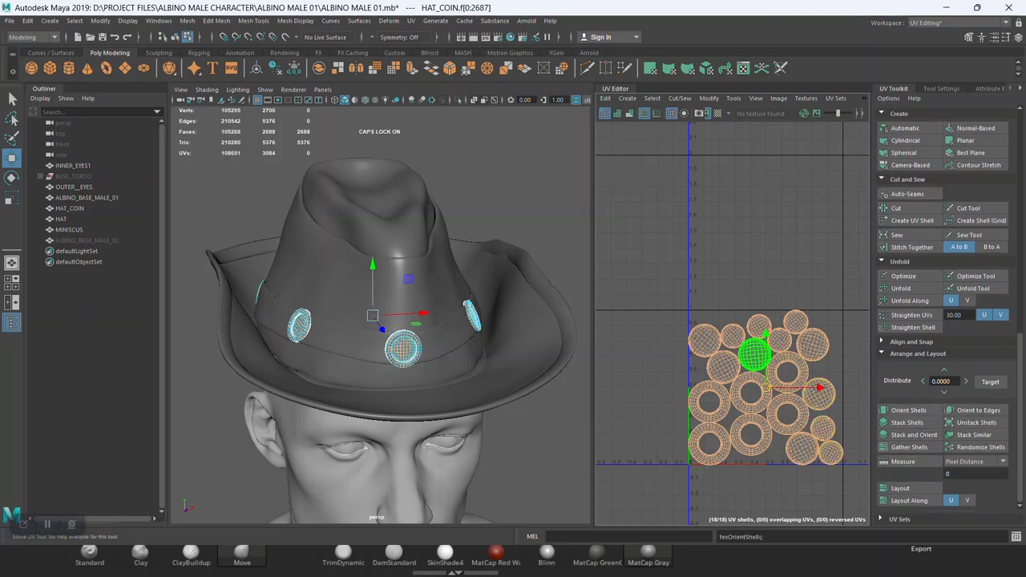
scroll(753, 354, up, 2)
scroll(730, 340, up, 2)
click(722, 345)
- Rotate the top, right and left coin UV shells so their grids align with the axes
scroll(719, 356, up, 2)
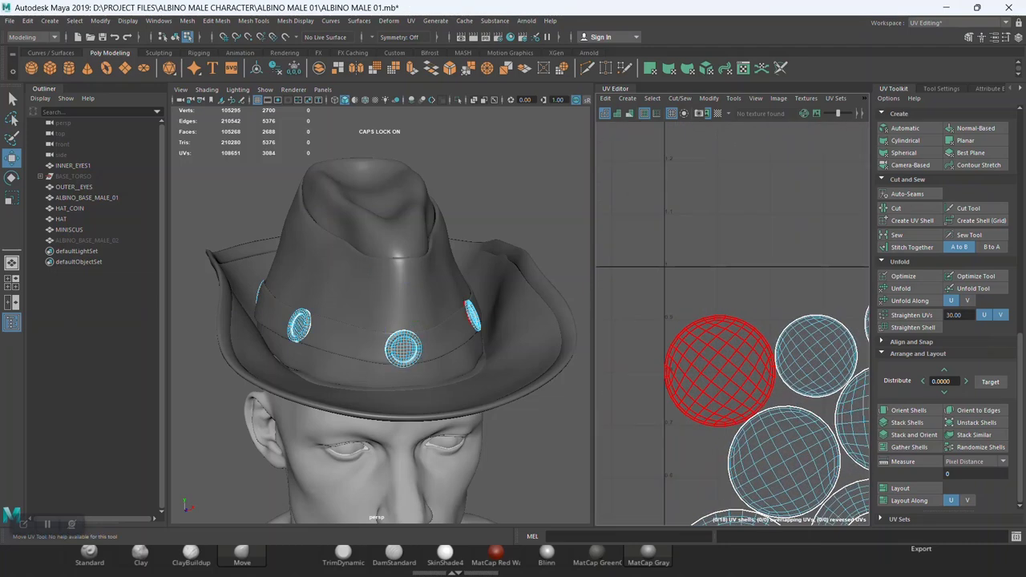
click(722, 344)
key(e)
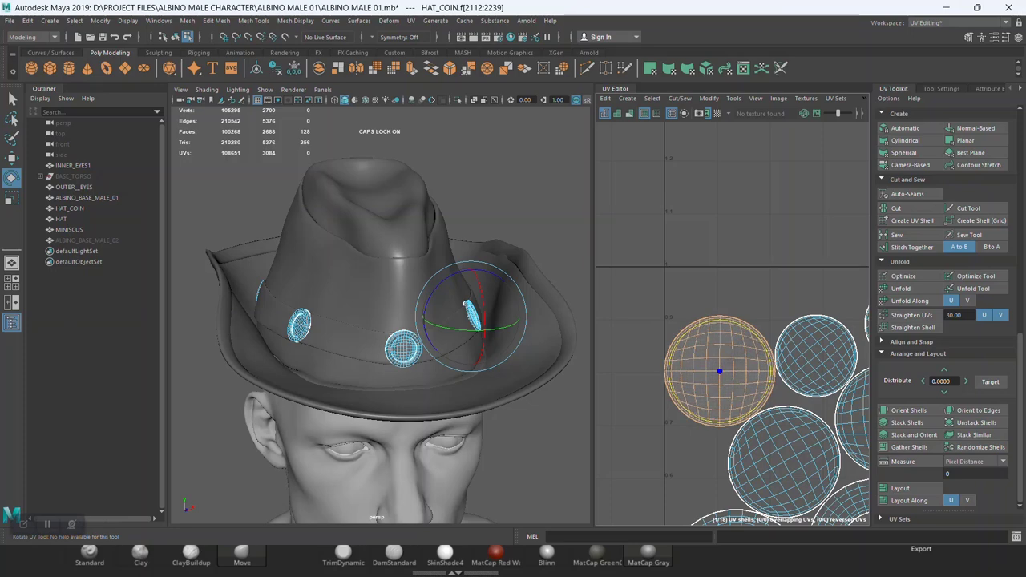
alt+middle_drag(719, 371, 639, 349)
click(730, 336)
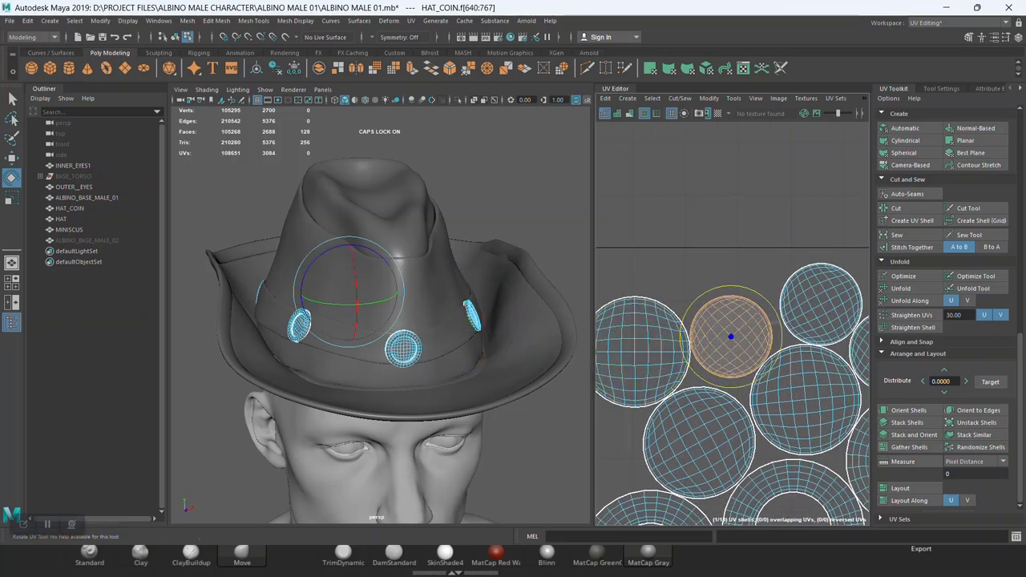
drag(753, 313, 706, 313)
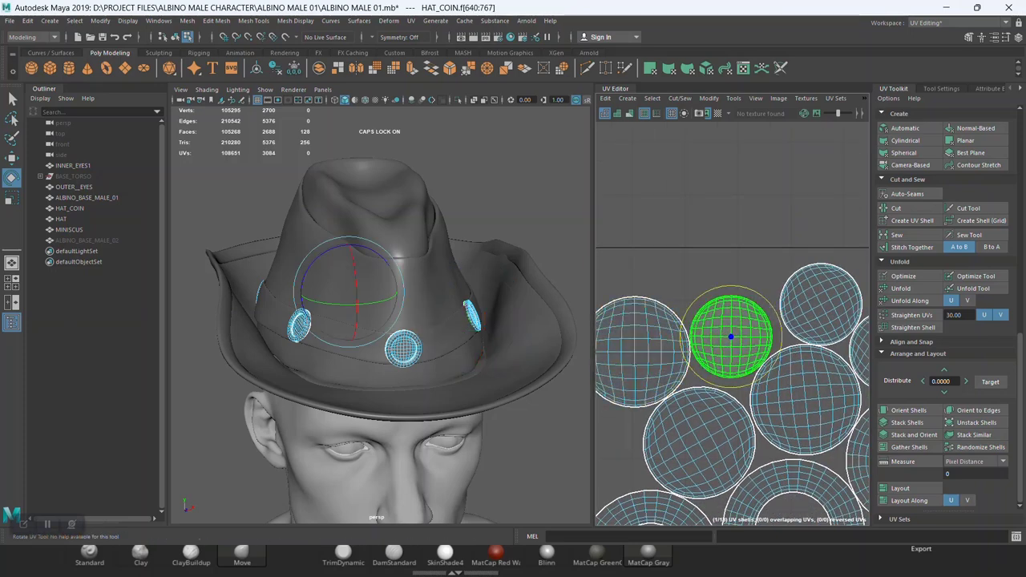
alt+middle_drag(729, 339, 660, 339)
click(749, 301)
drag(778, 268, 725, 281)
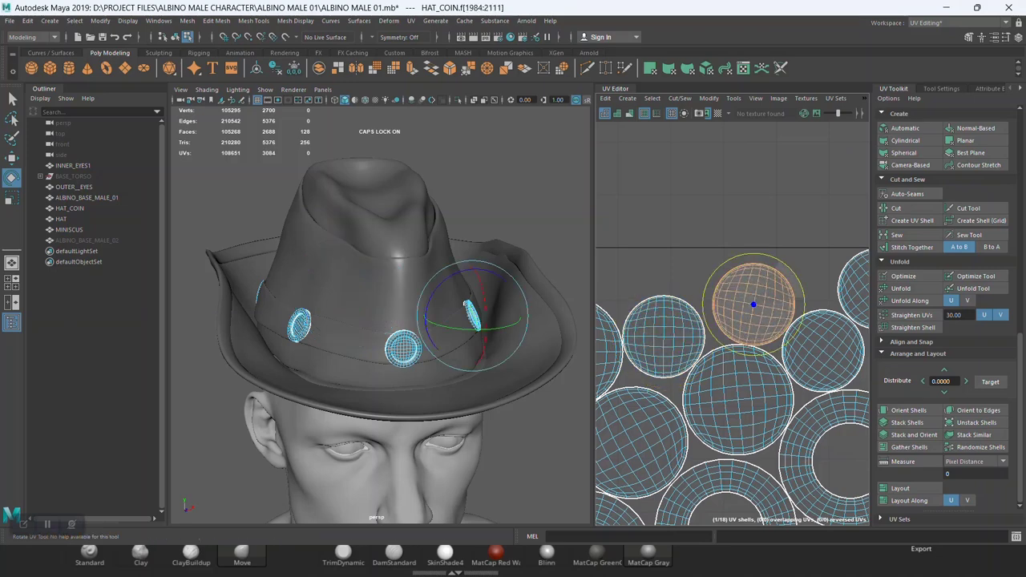
alt+middle_drag(754, 308, 633, 317)
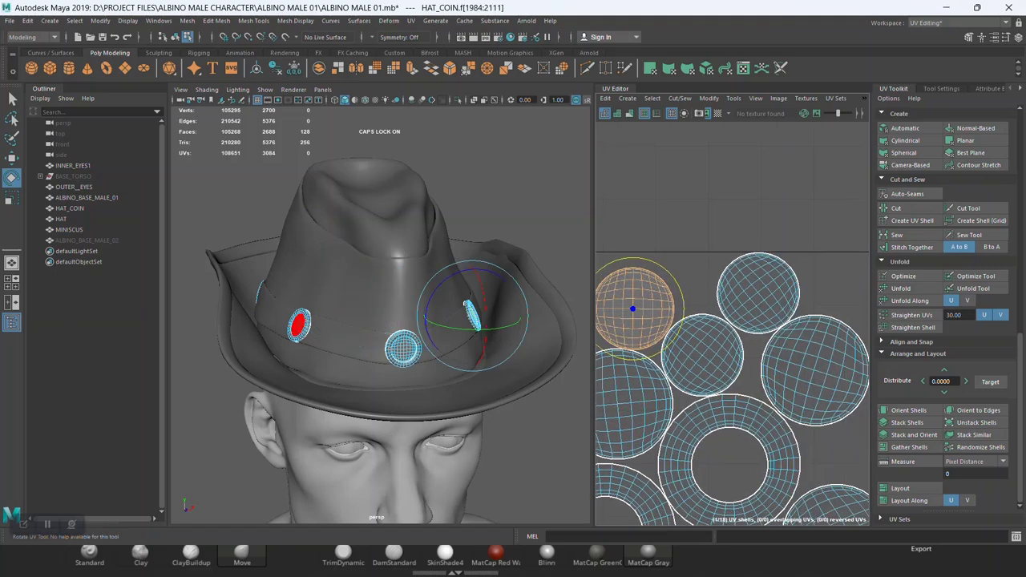
click(757, 295)
drag(781, 249, 798, 265)
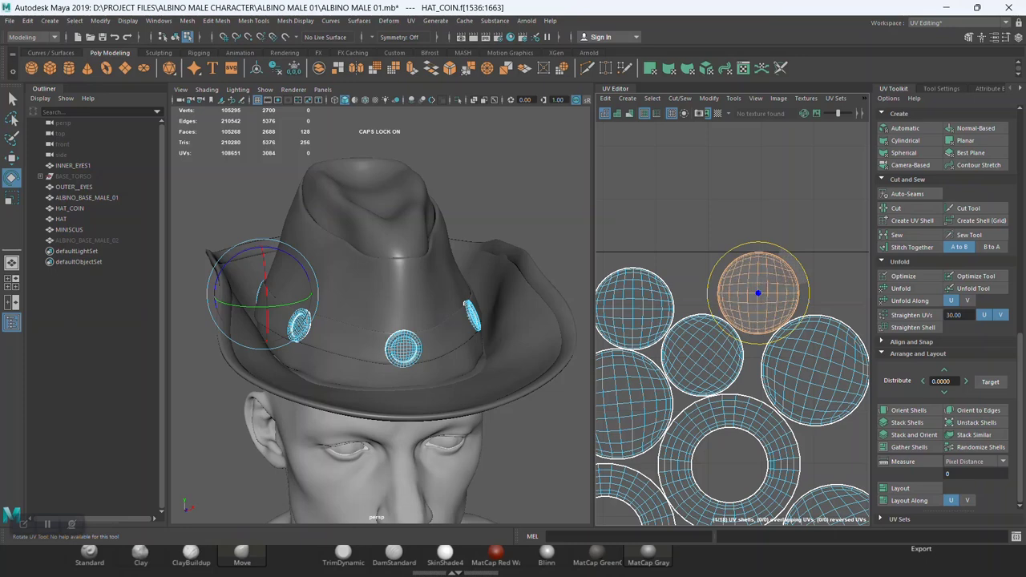
- Select the large right shell and the middle, top and front coin UV shells in turn
click(814, 367)
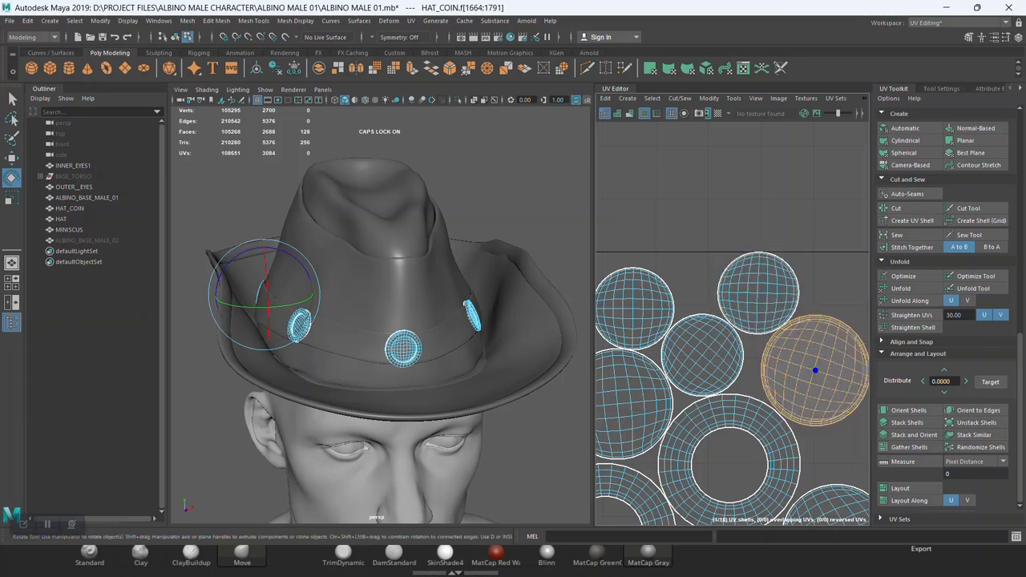
click(702, 355)
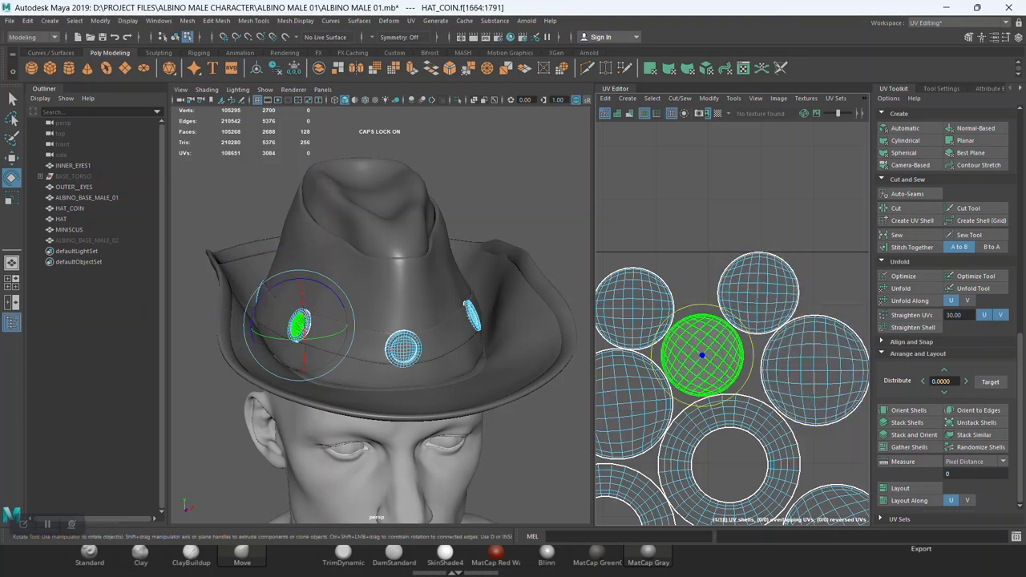
click(702, 355)
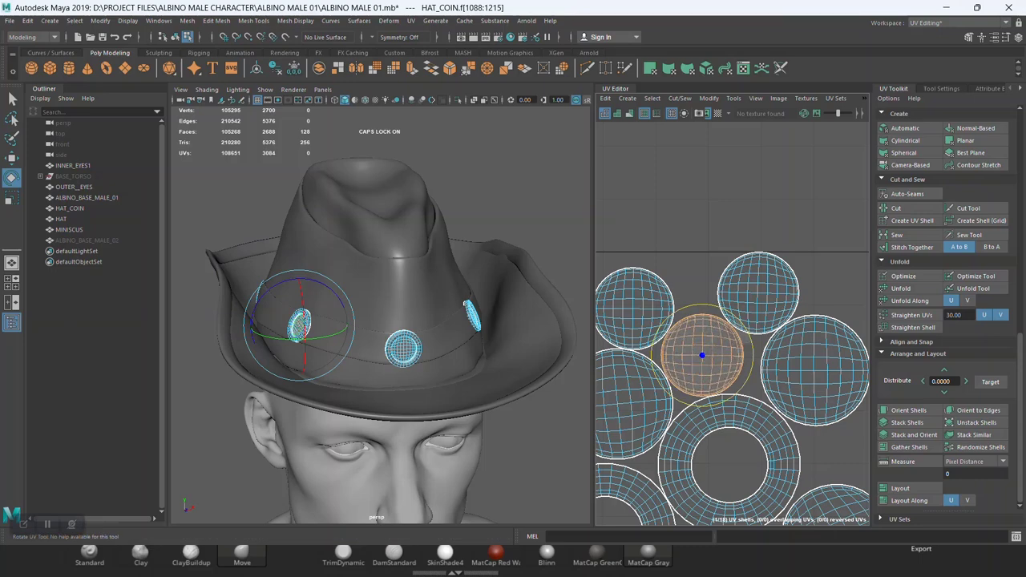
alt+middle_drag(702, 355, 751, 254)
click(666, 303)
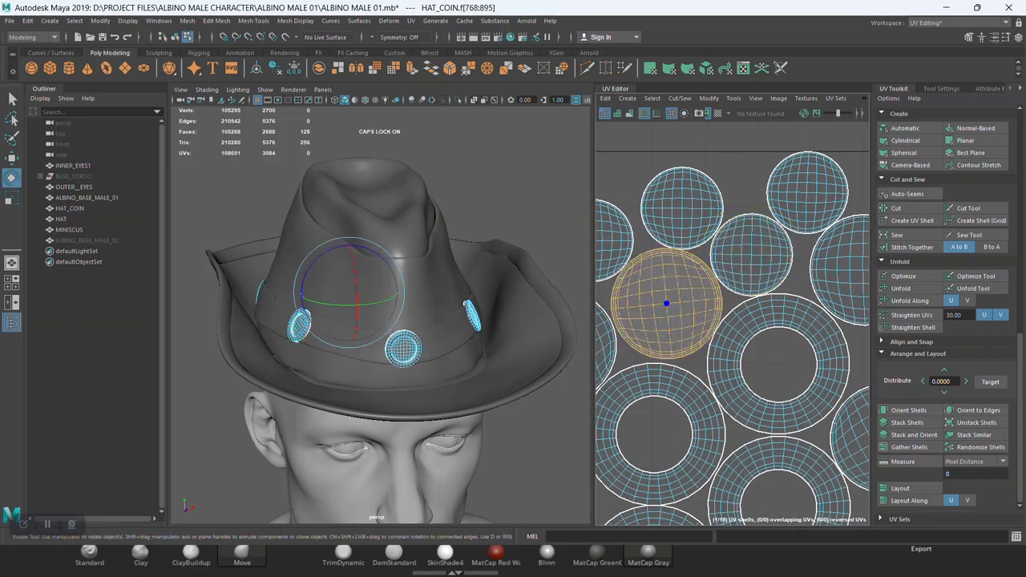
alt+middle_drag(777, 364, 766, 344)
click(639, 288)
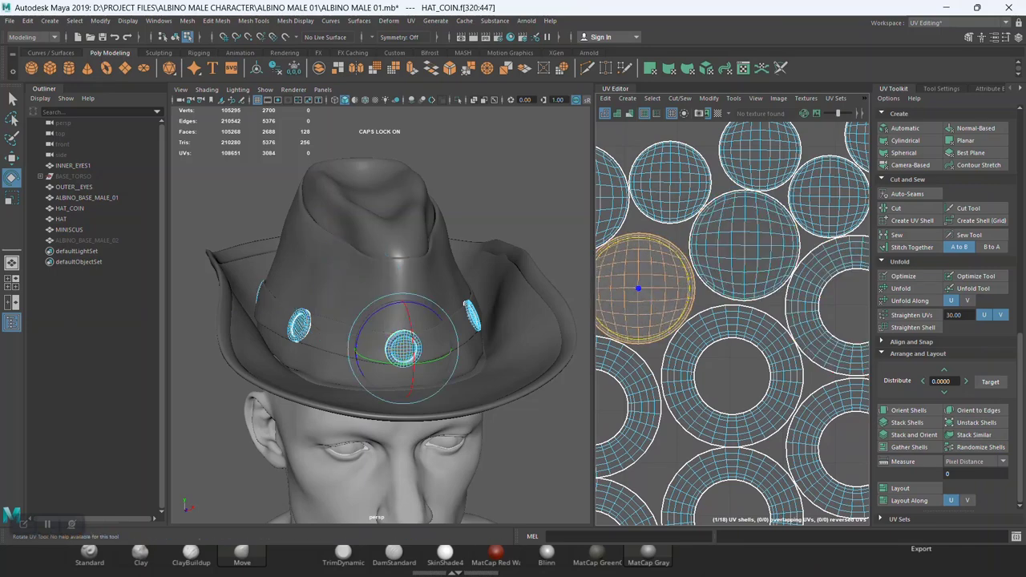
- Check the lower coin shells and rotate the sphere UV shell so its grid is straight
alt+middle_drag(668, 362, 697, 256)
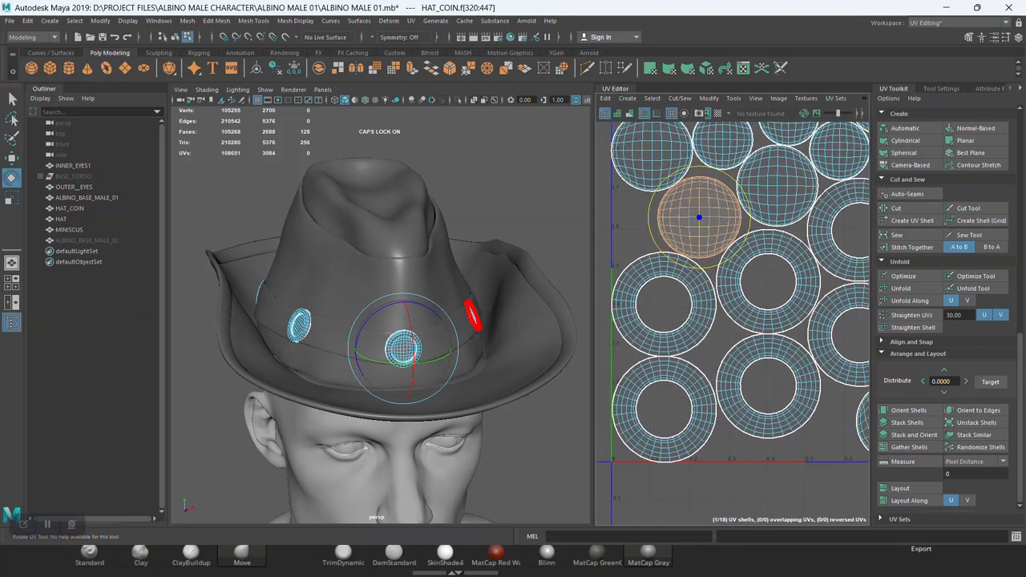
click(733, 409)
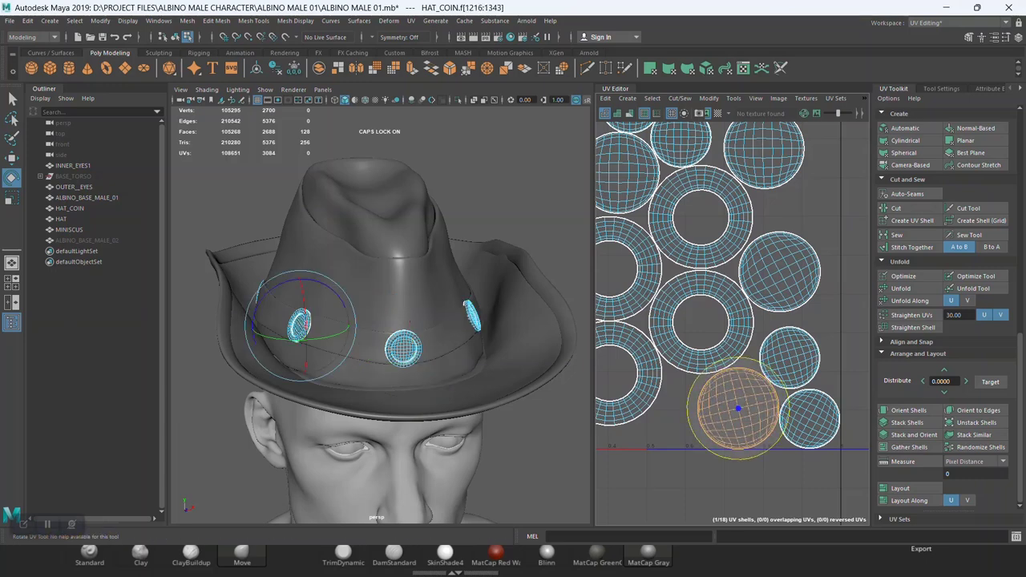
click(789, 357)
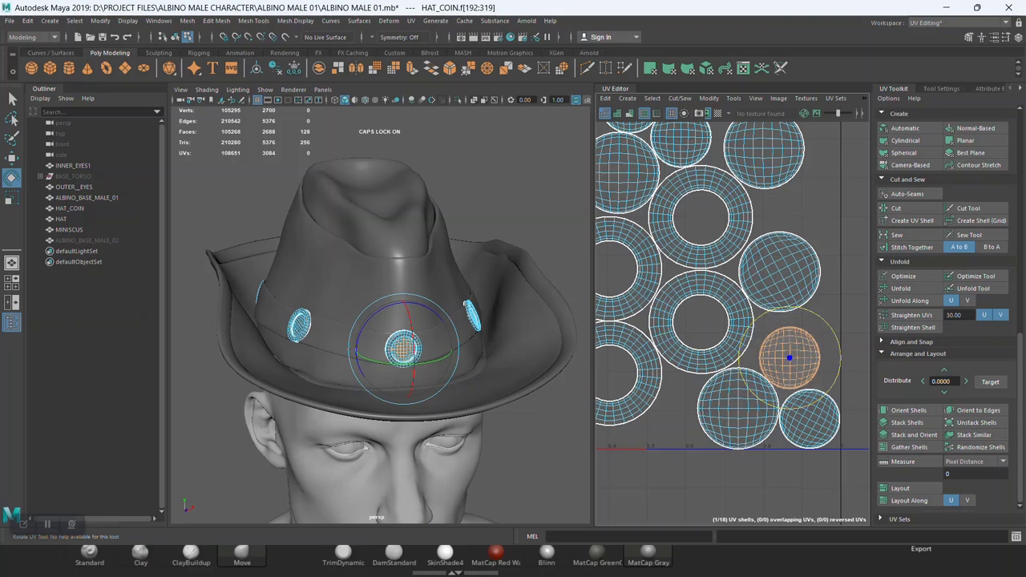
click(810, 417)
click(810, 418)
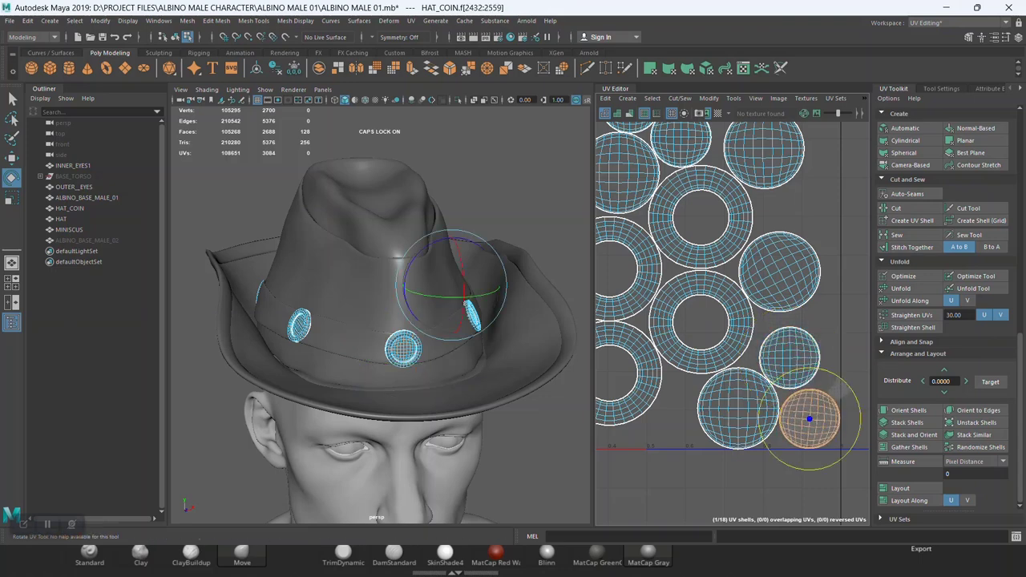
click(779, 272)
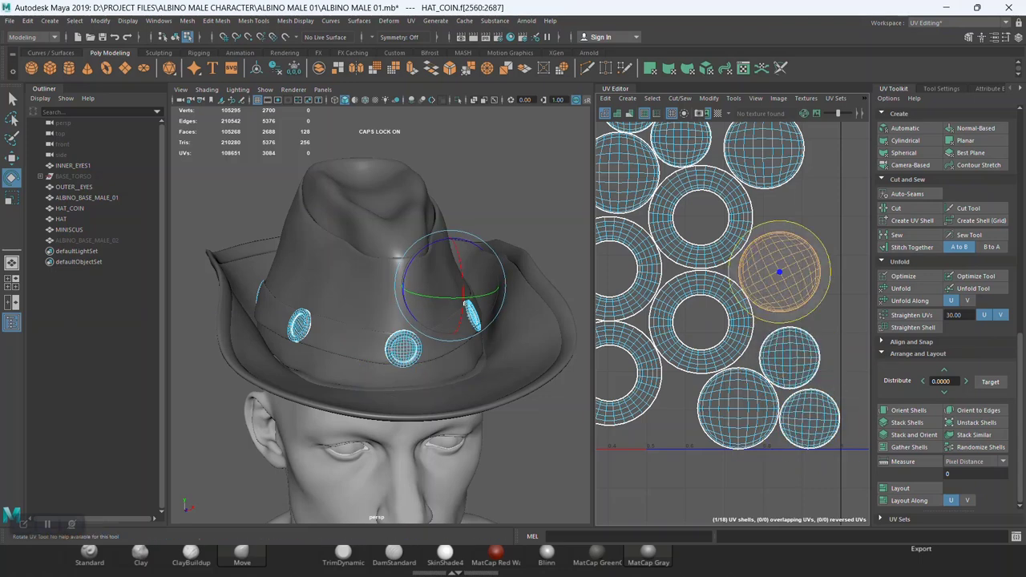
drag(760, 243, 771, 295)
- Select all hat coin UV shells and Layout them inside the 0–1 square at 4096
scroll(763, 374, down, 2)
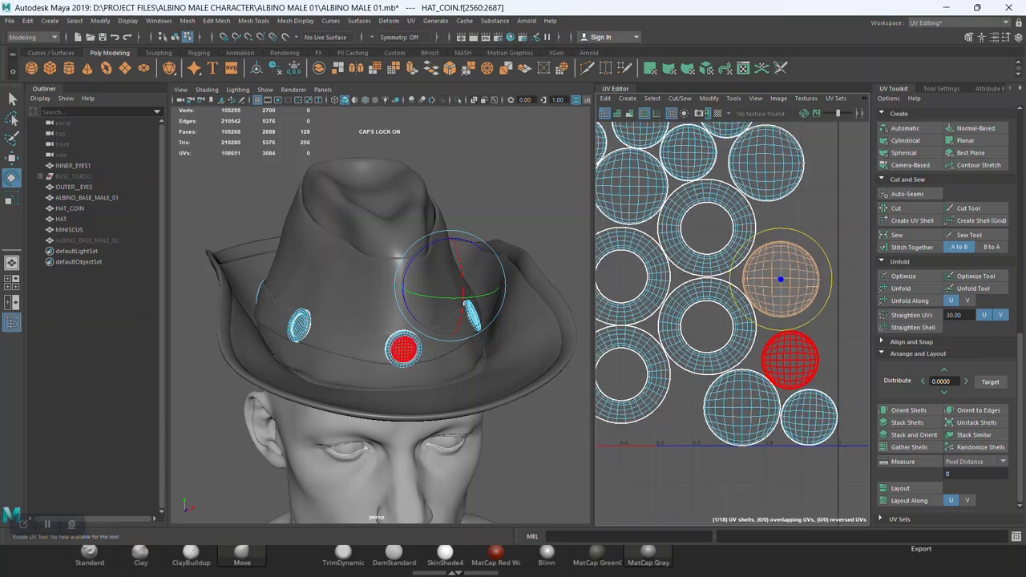
scroll(763, 374, down, 2)
scroll(763, 374, down, 1)
drag(781, 442, 782, 442)
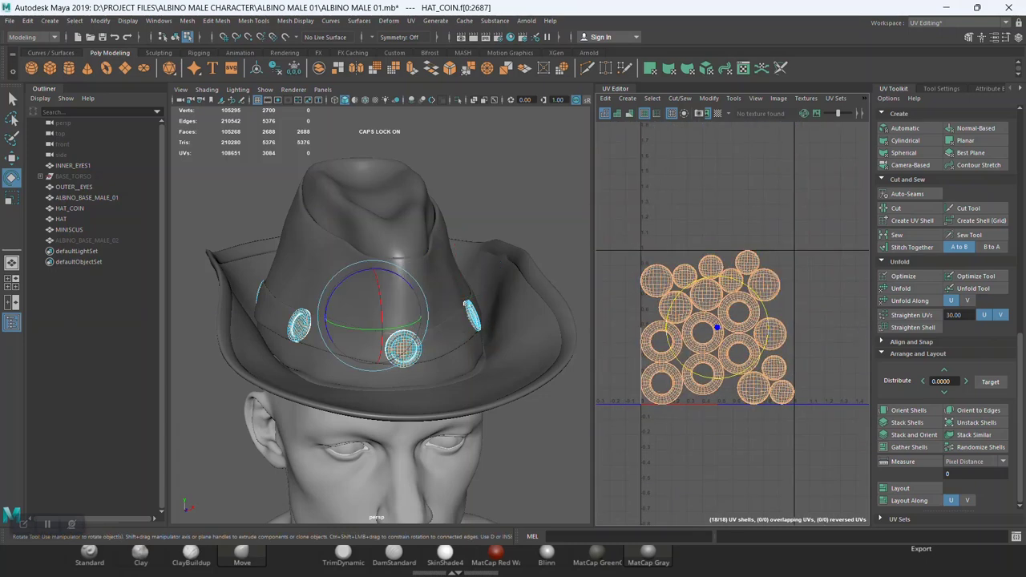
click(900, 488)
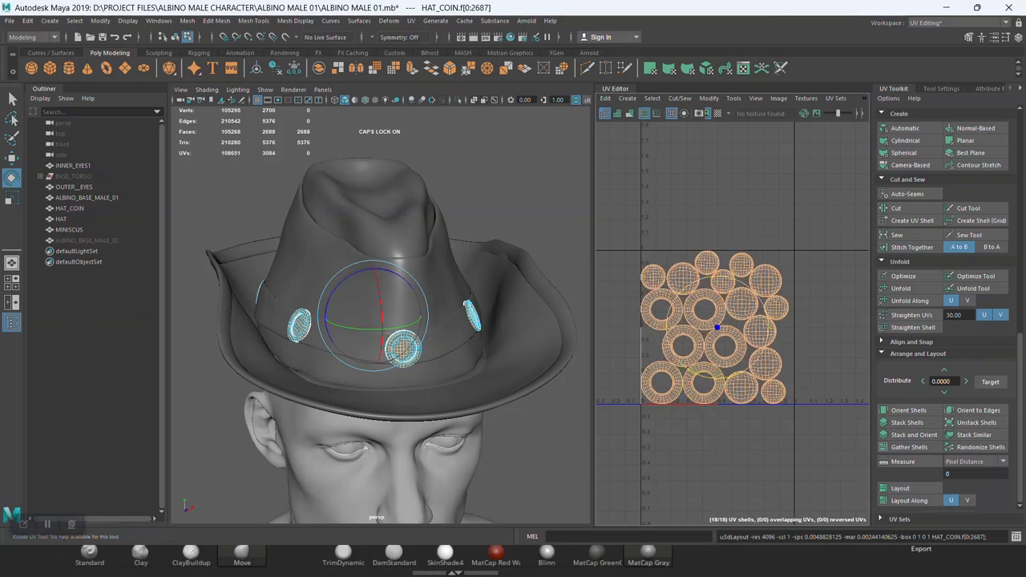
- Clear the selection, save the scene as ALBINO MALE 01.mb, and return to Object Mode
key(F8)
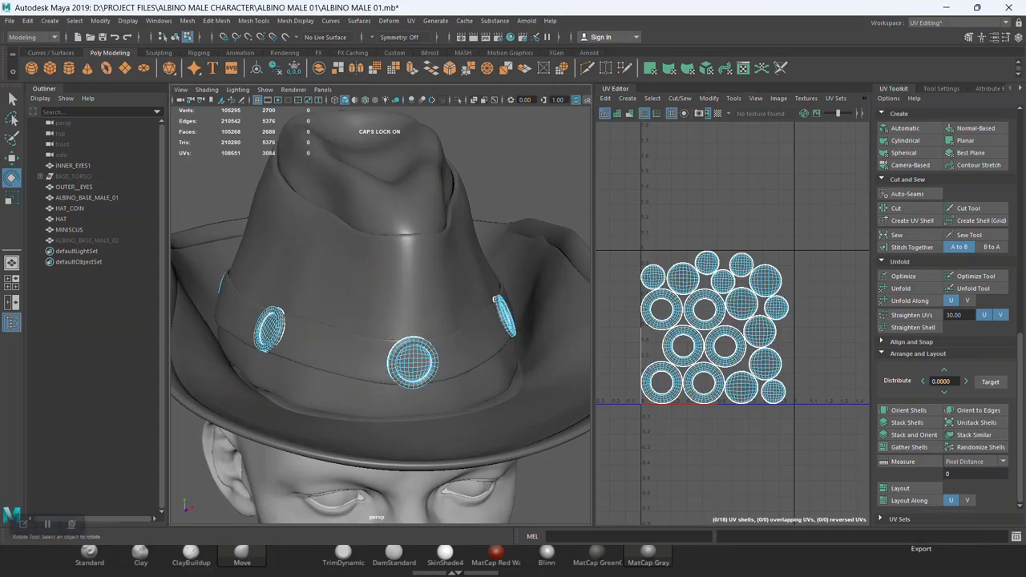
key(ctrl+s)
right_click(324, 271)
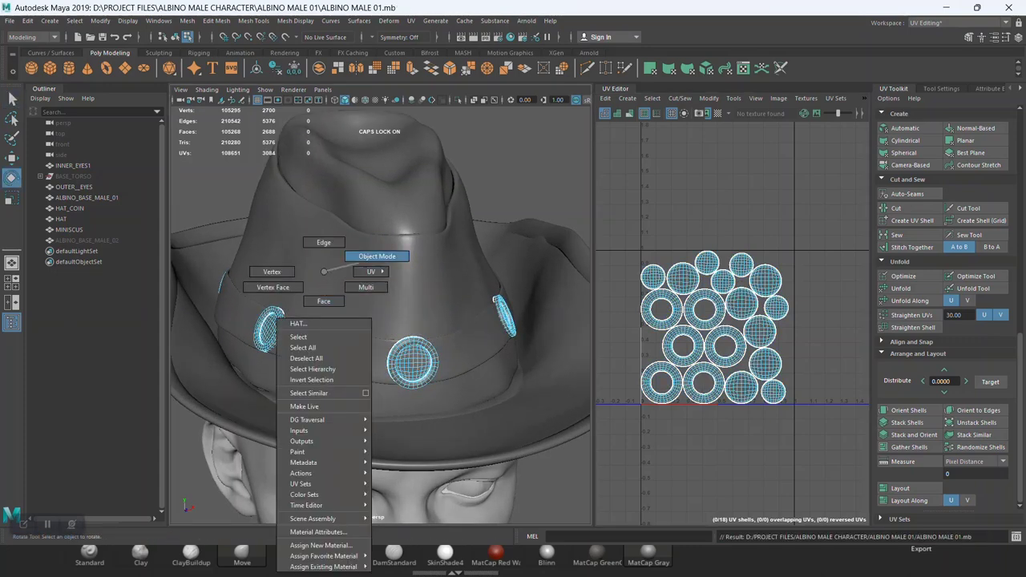
right_drag(323, 271, 360, 261)
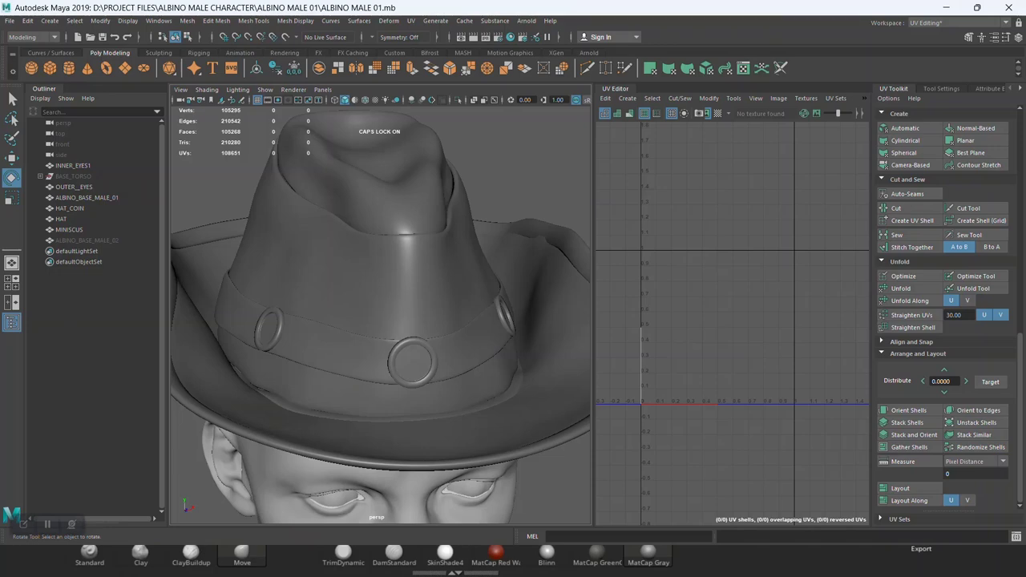
- Select OUTER_EYES, select all its UVs, and run Layout on them
click(74, 187)
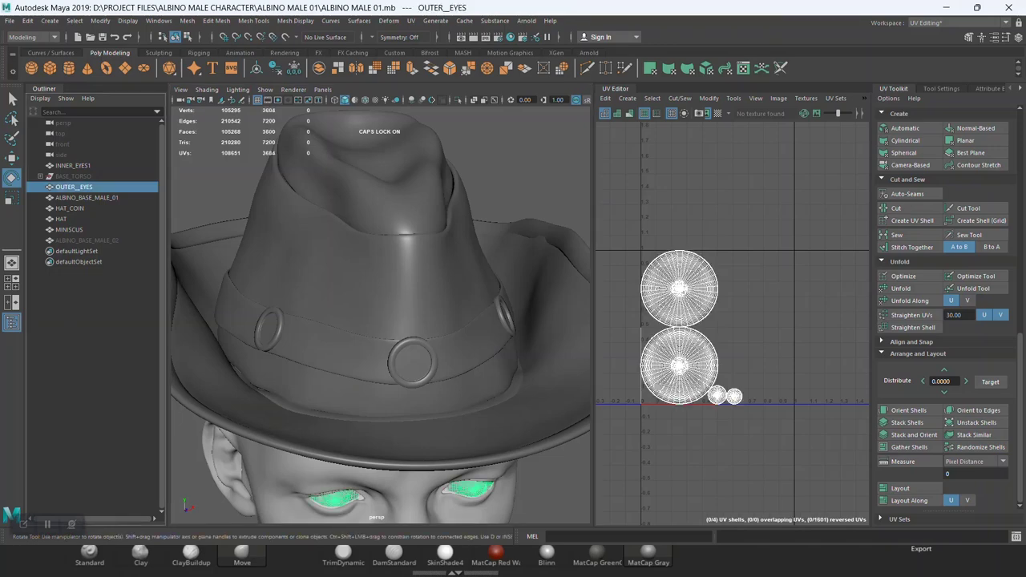
scroll(732, 324, up, 2)
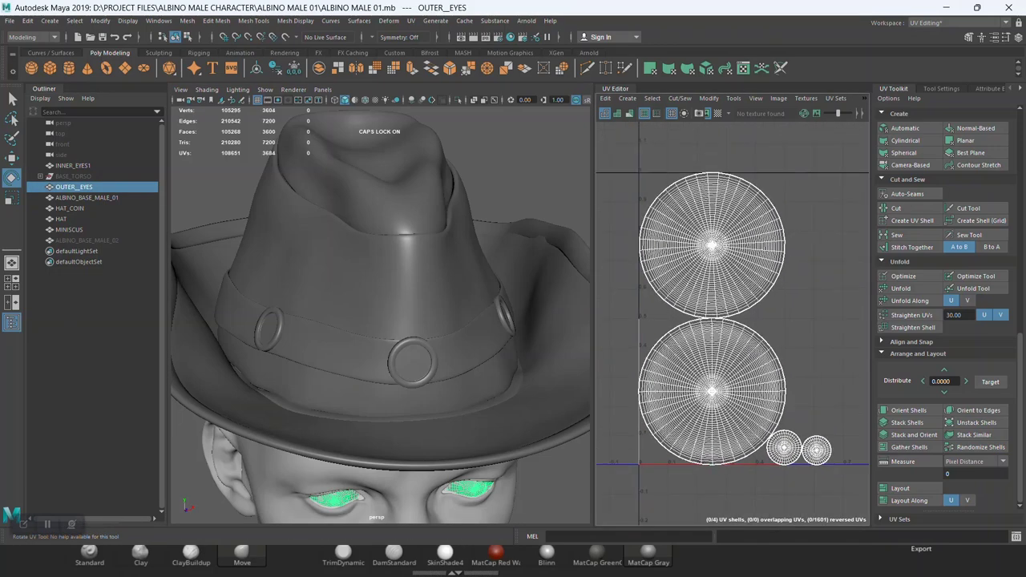
right_drag(670, 248, 645, 212)
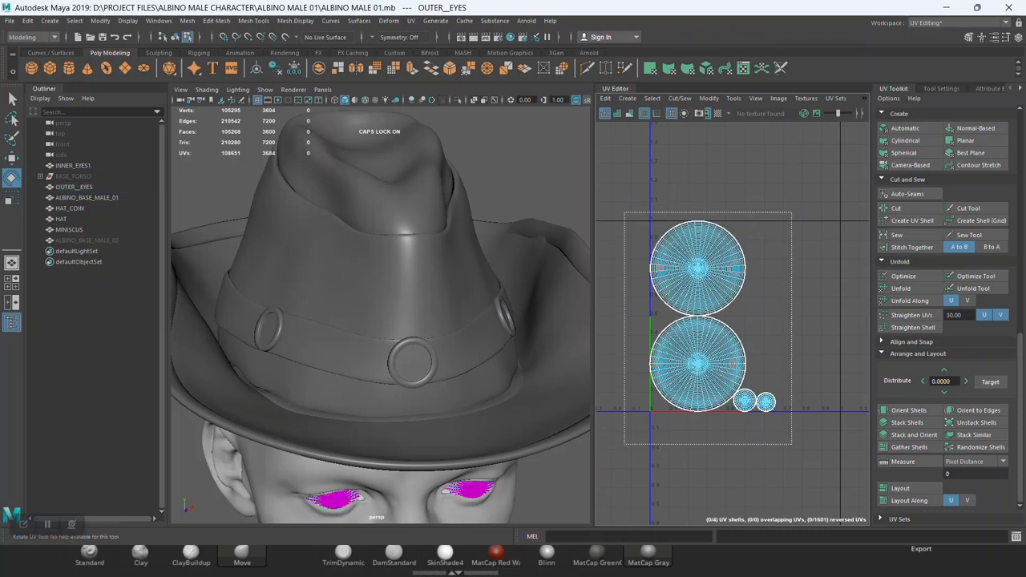
drag(624, 212, 792, 445)
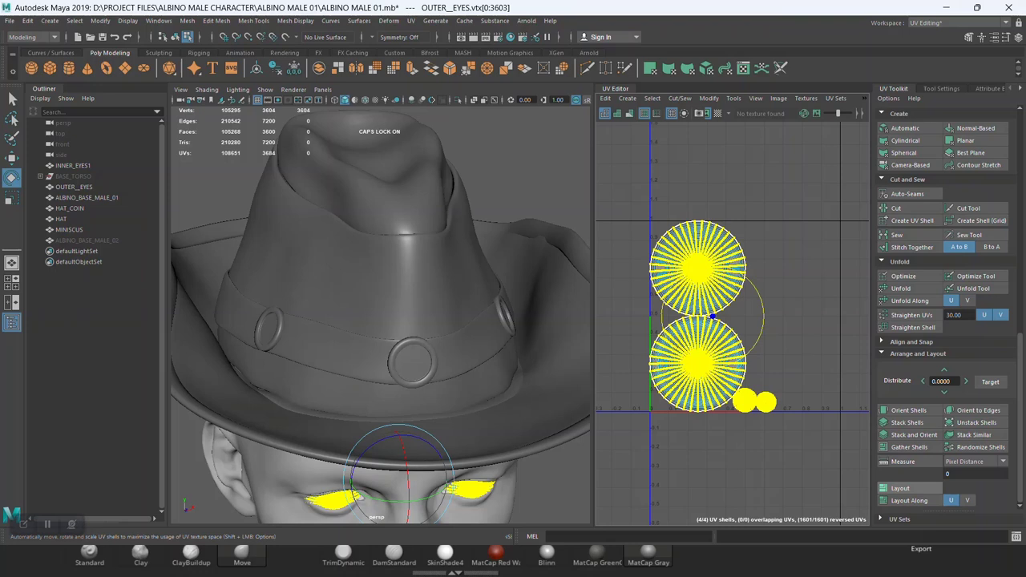
click(900, 488)
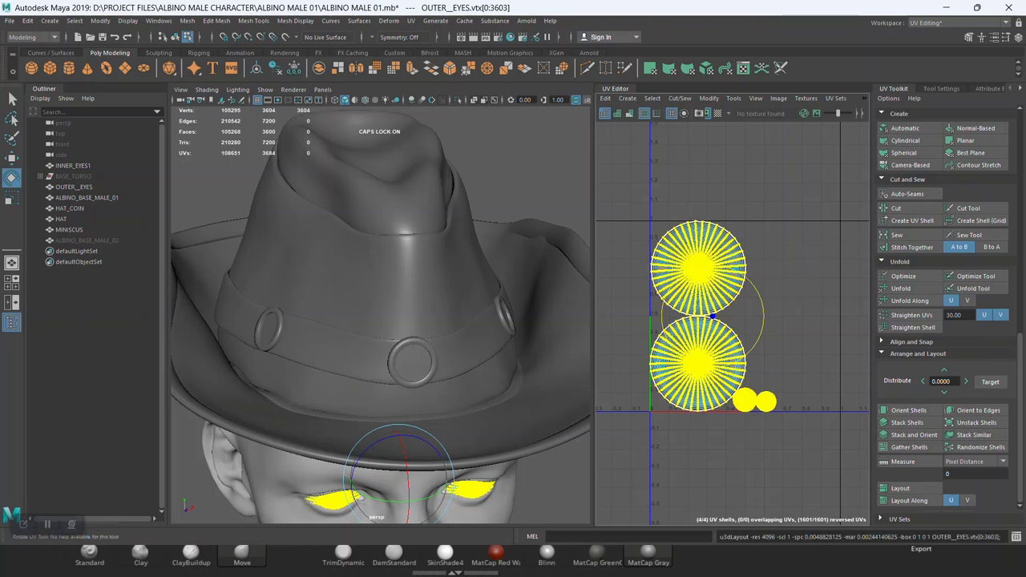
- Select all four eye UV shells in shell mode, Layout them to fill the square, then deselect
right_drag(712, 315, 773, 271)
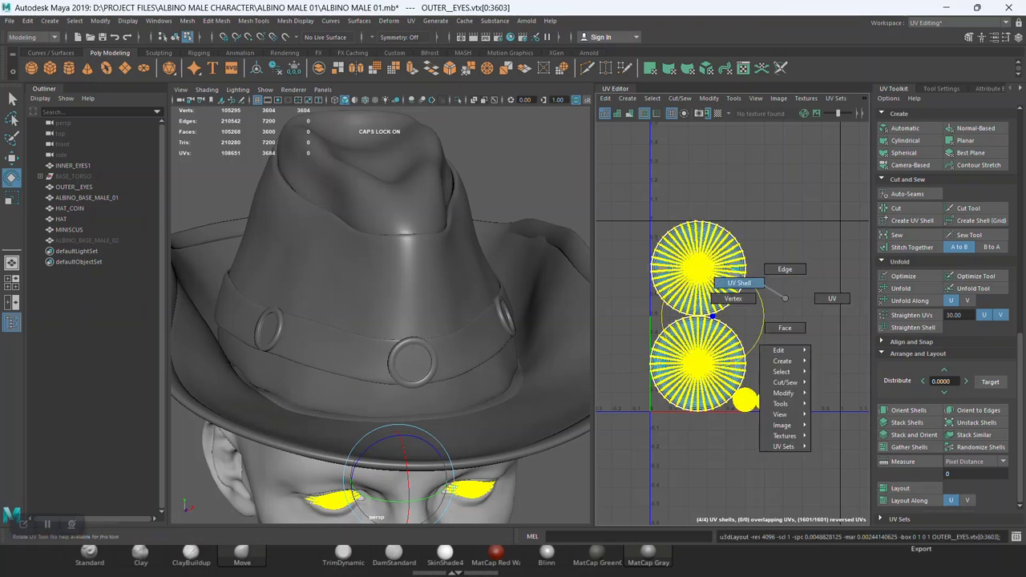
drag(625, 200, 793, 421)
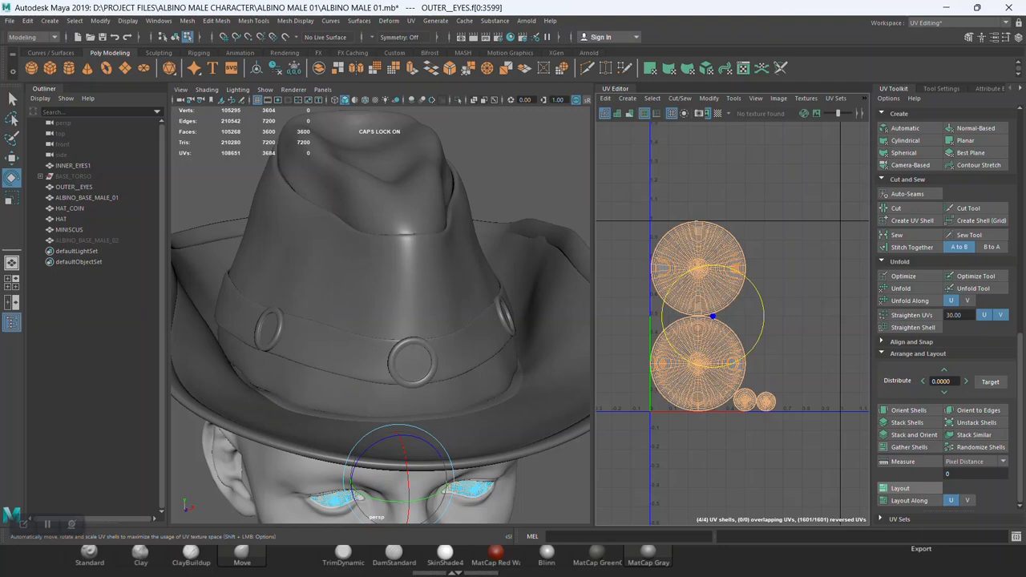
click(900, 488)
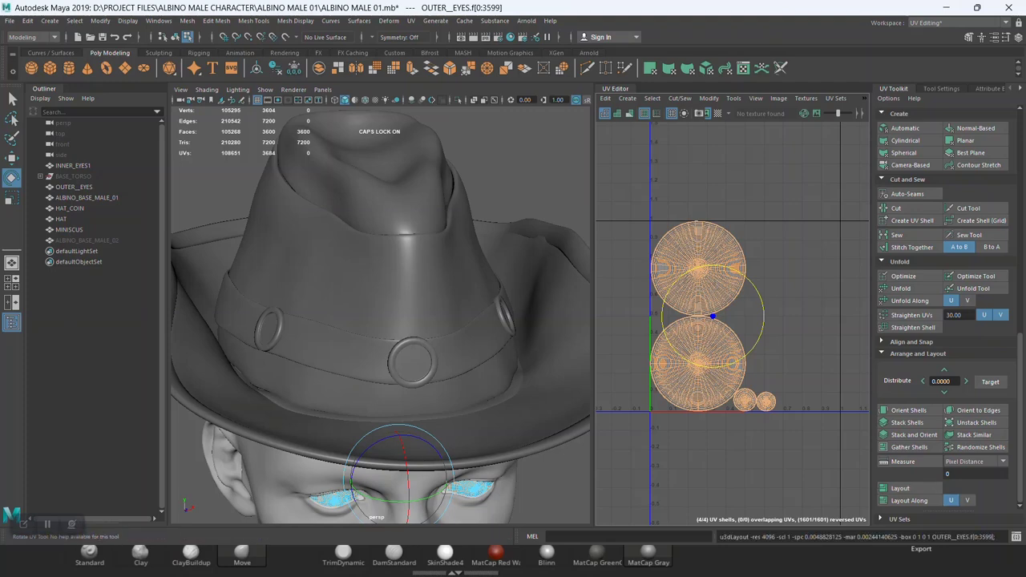
key(F8)
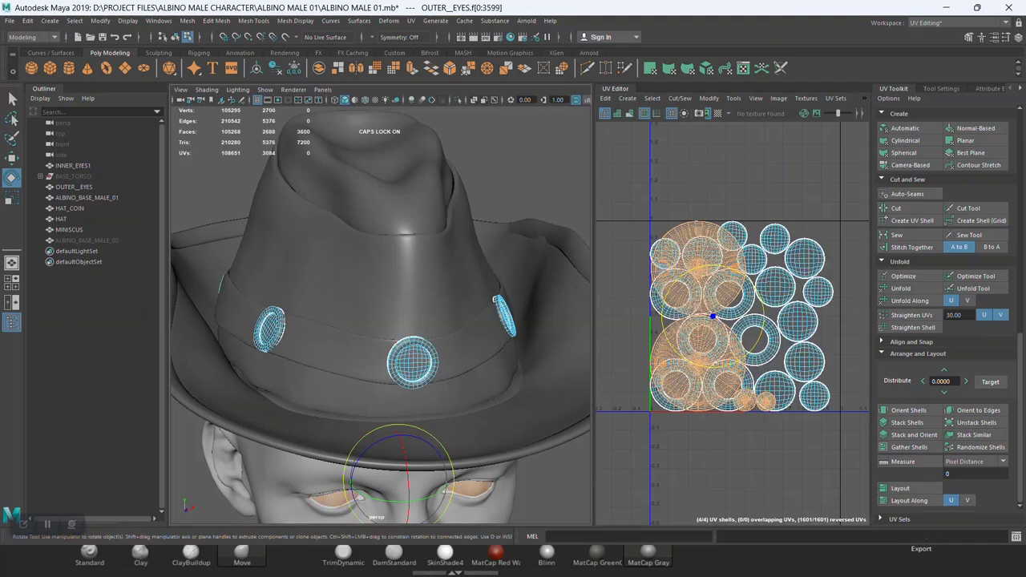
click(770, 464)
- Return to object selection mode, deselect the hat coins, and orbit around the hat
mouse_move(381, 321)
alt+mouse_down()
mouse_move(417, 321)
mouse_move(393, 320)
alt+mouse_up()
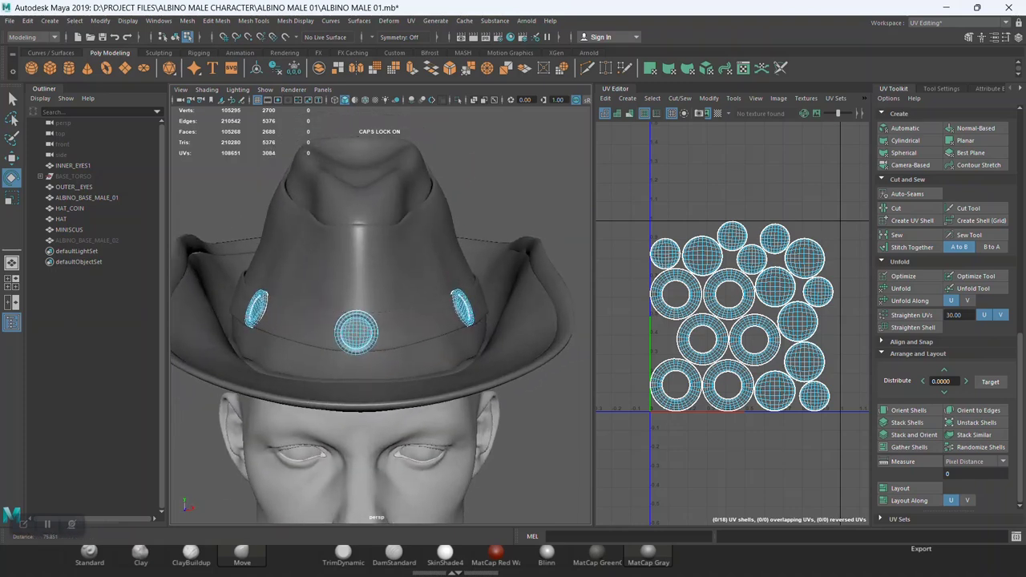
right_drag(437, 292, 474, 251)
click(545, 481)
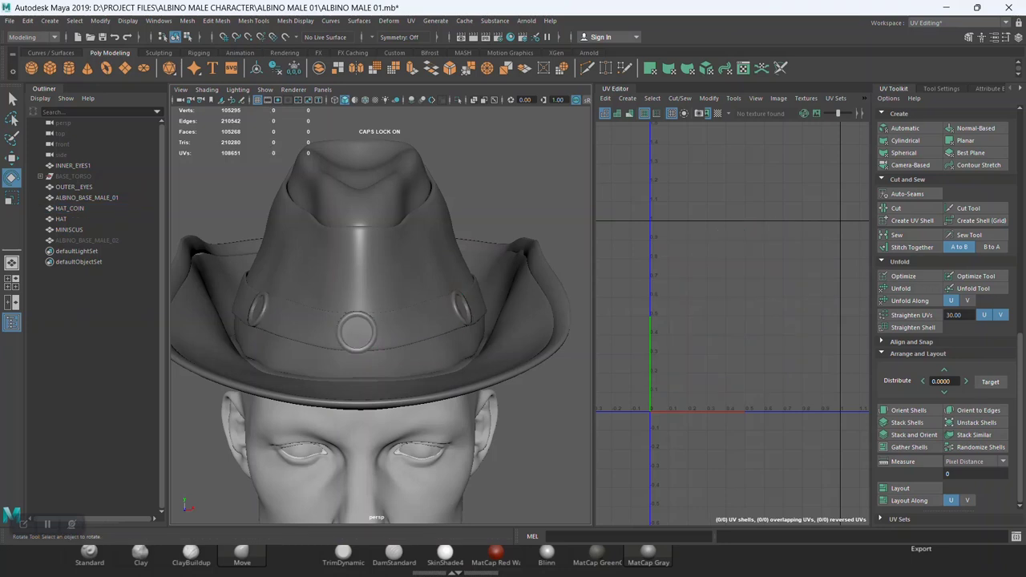
alt+drag(381, 321, 401, 312)
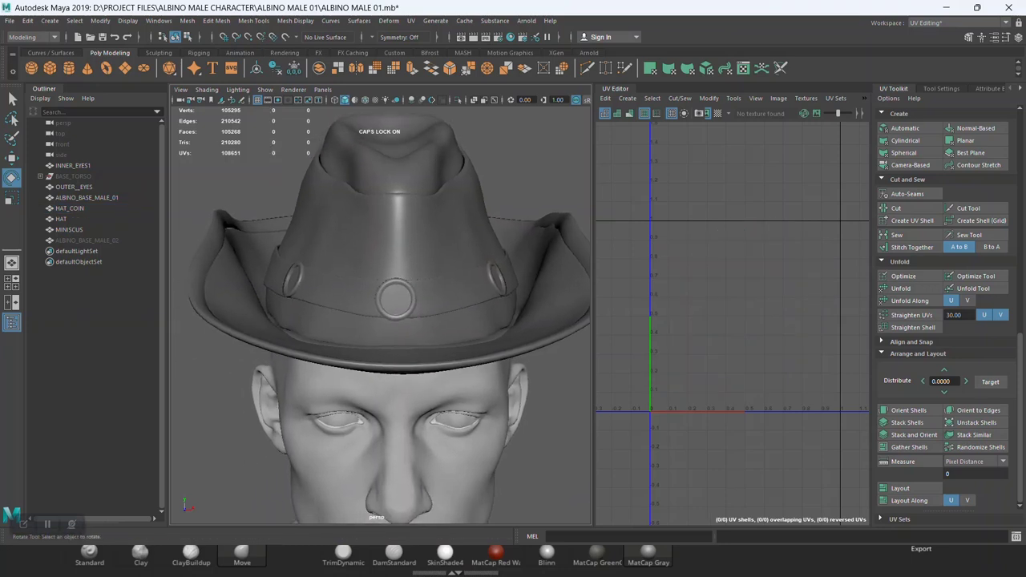
- Select MINISCUS, select both its UV shells, and Layout them across the 0–1 square at 4096
click(68, 229)
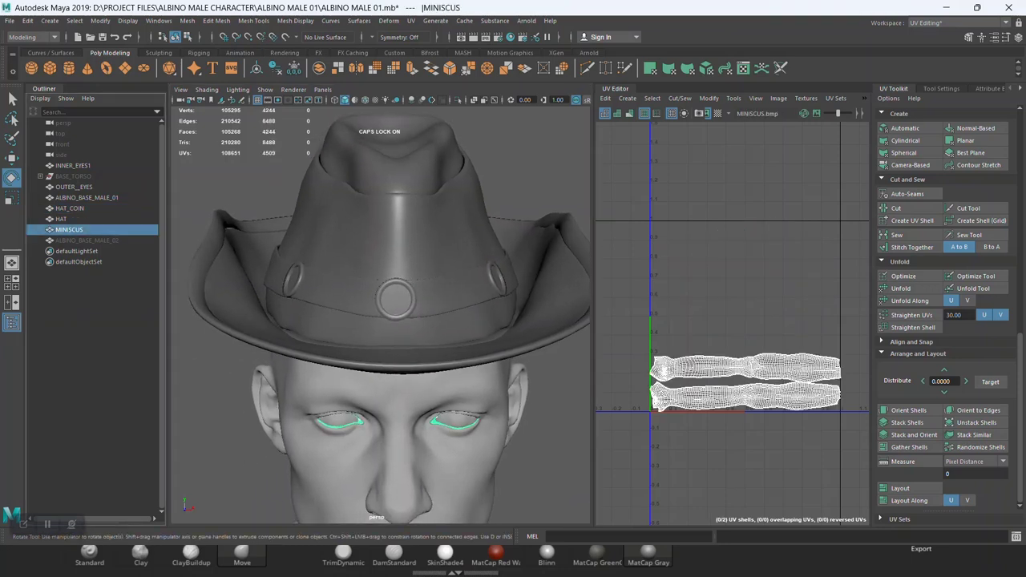
right_drag(721, 364, 678, 354)
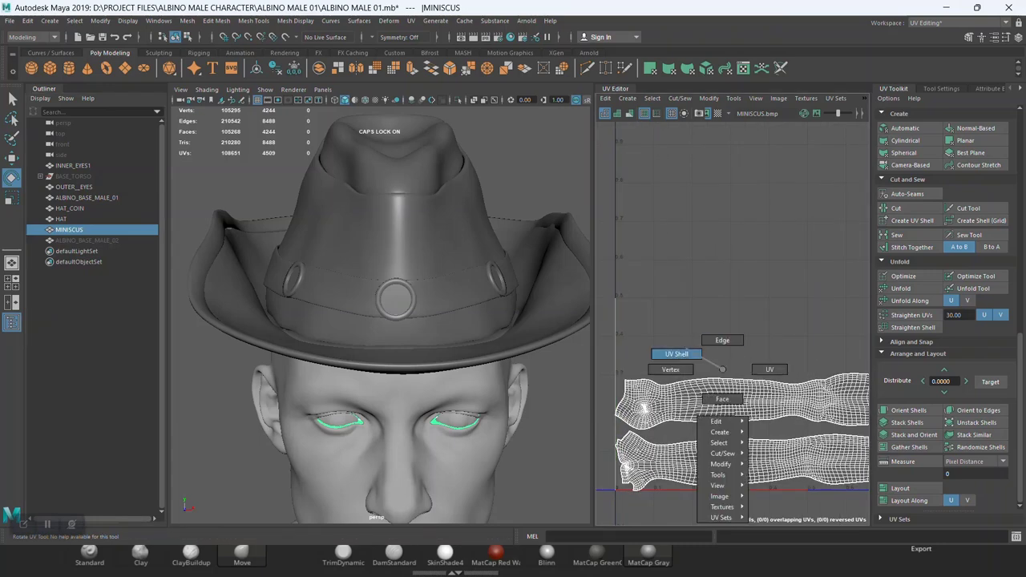
drag(861, 373, 665, 445)
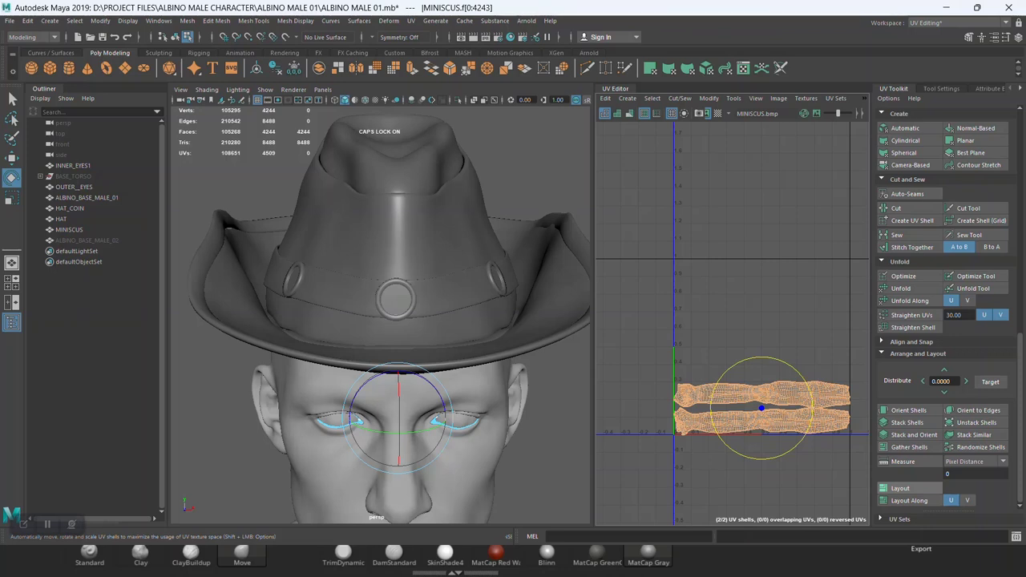
click(900, 488)
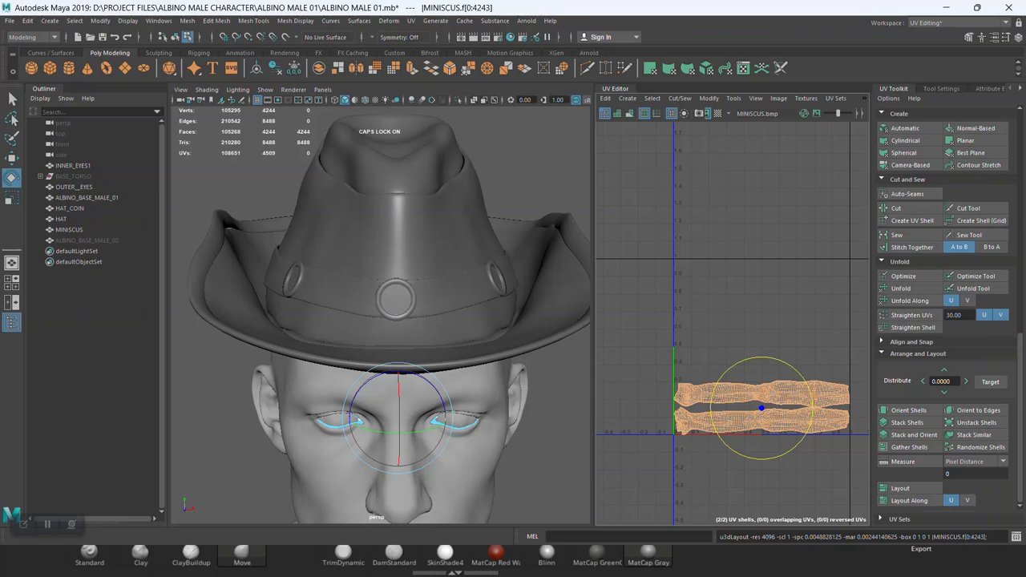
click(769, 200)
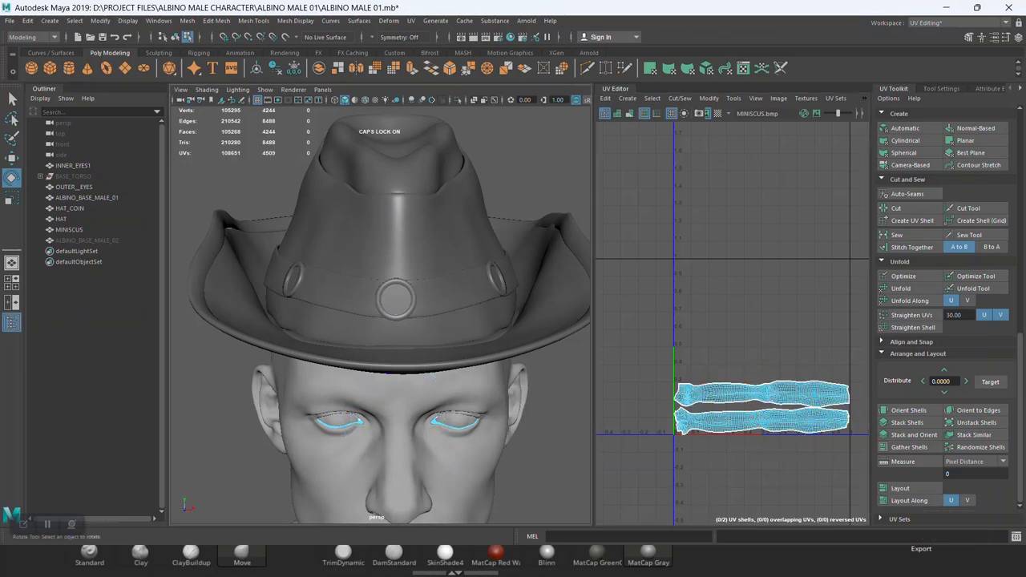
click(69, 230)
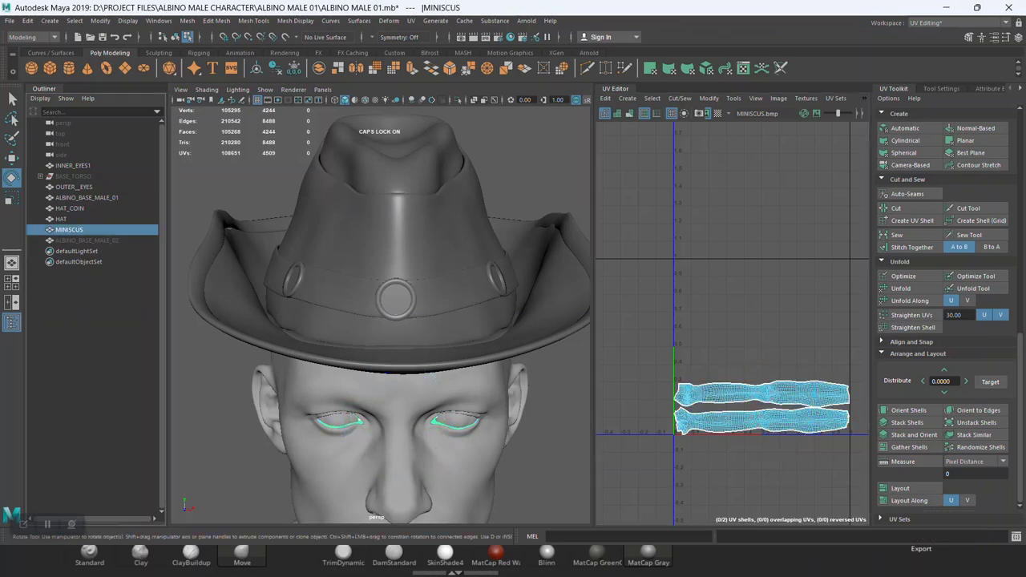
- Add OUTER_EYES to the selection and Layout the eye and MINISCUS shells together
ctrl+click(73, 186)
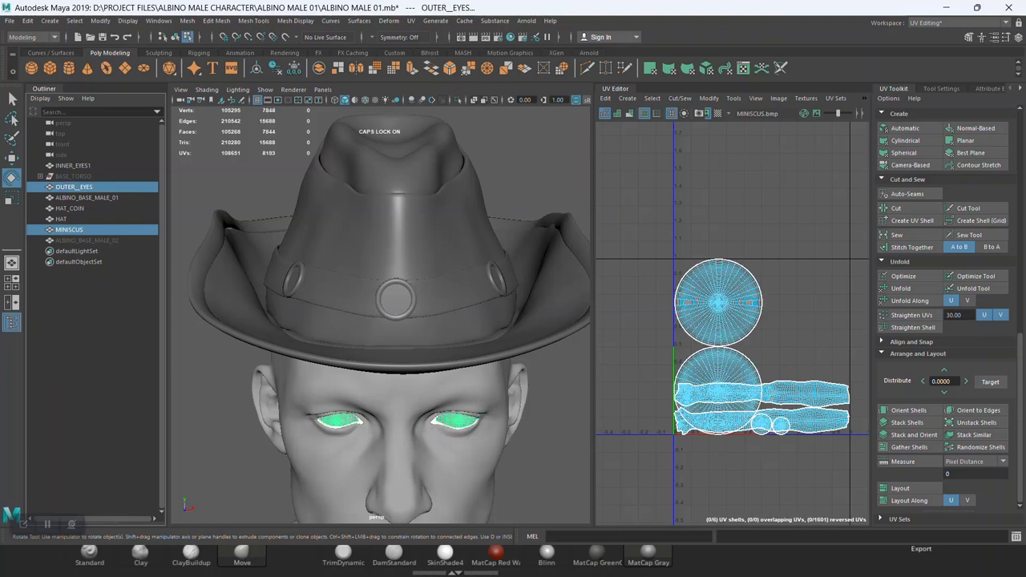
right_drag(744, 287, 744, 321)
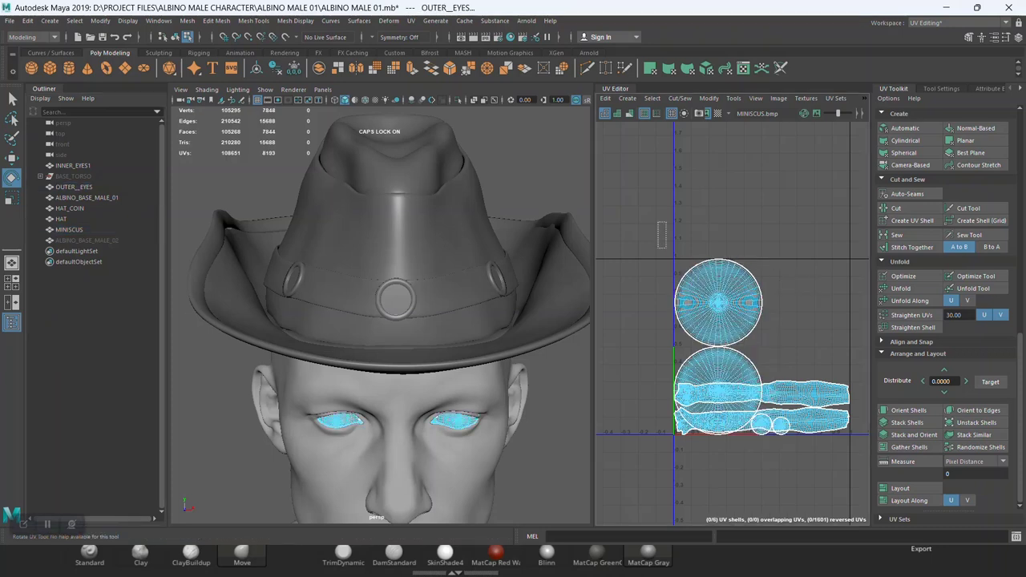
drag(657, 222, 842, 479)
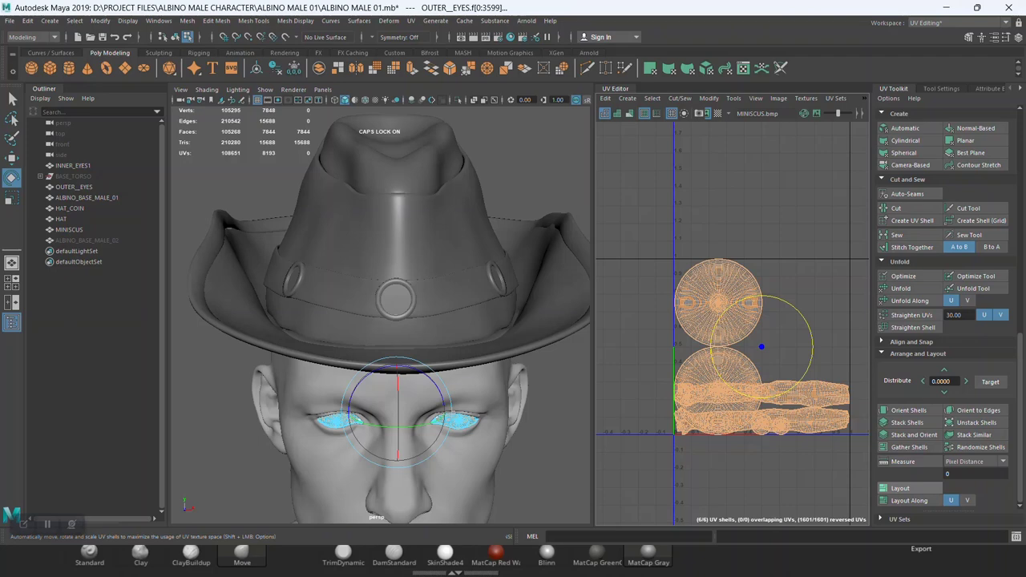
click(900, 489)
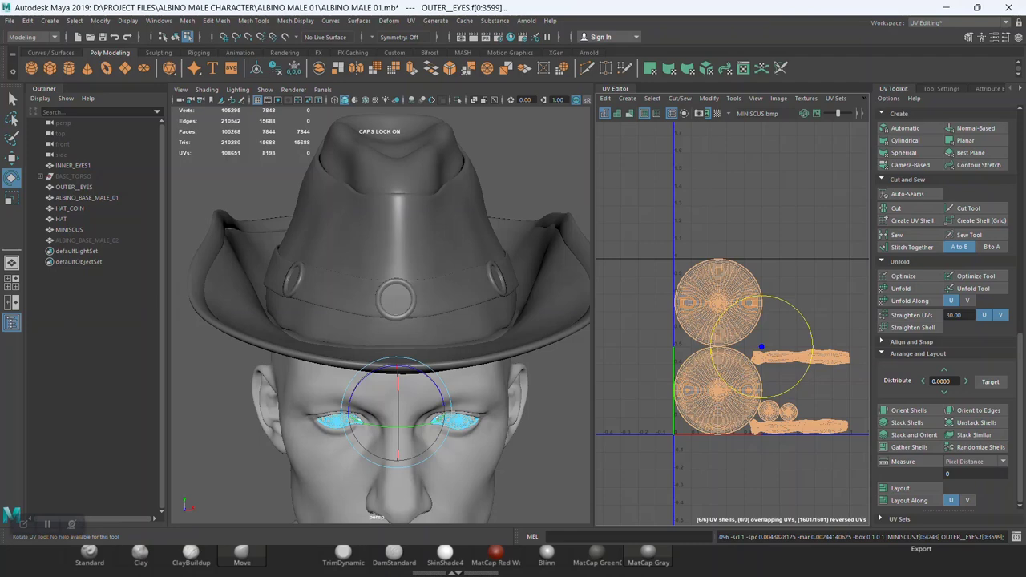
- Switch the hat back to Object Mode and orbit to a frontal view looking down on the head
alt+drag(401, 320, 368, 321)
right_click(464, 265)
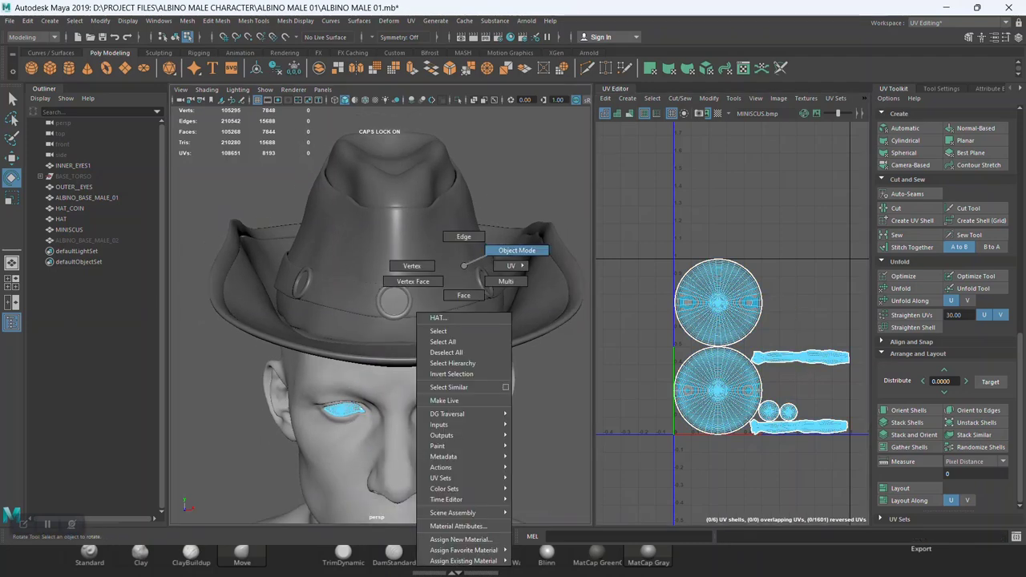
click(516, 250)
mouse_move(516, 250)
alt+mouse_down()
mouse_move(449, 264)
mouse_move(449, 288)
alt+mouse_up()
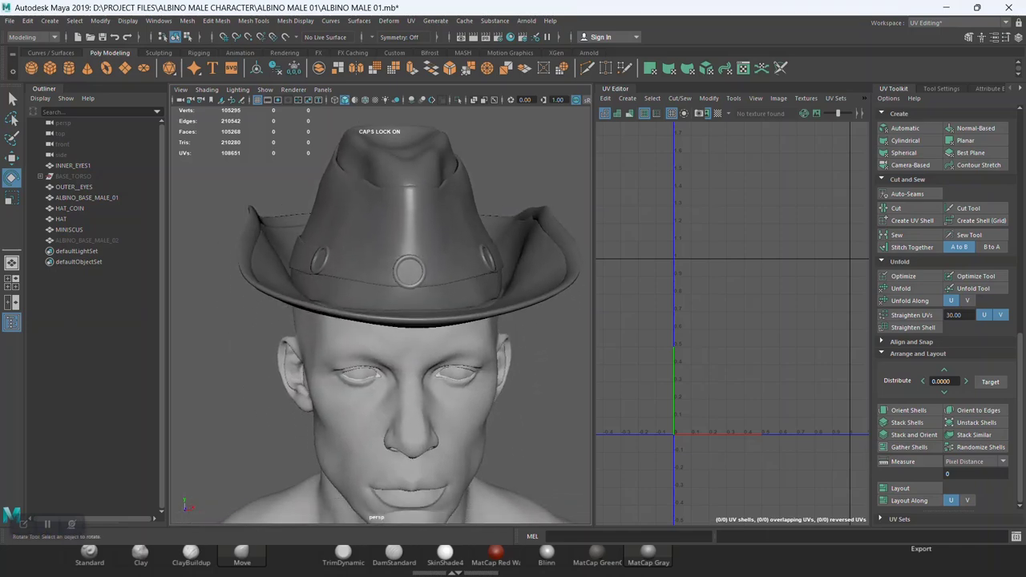
alt+drag(449, 288, 449, 304)
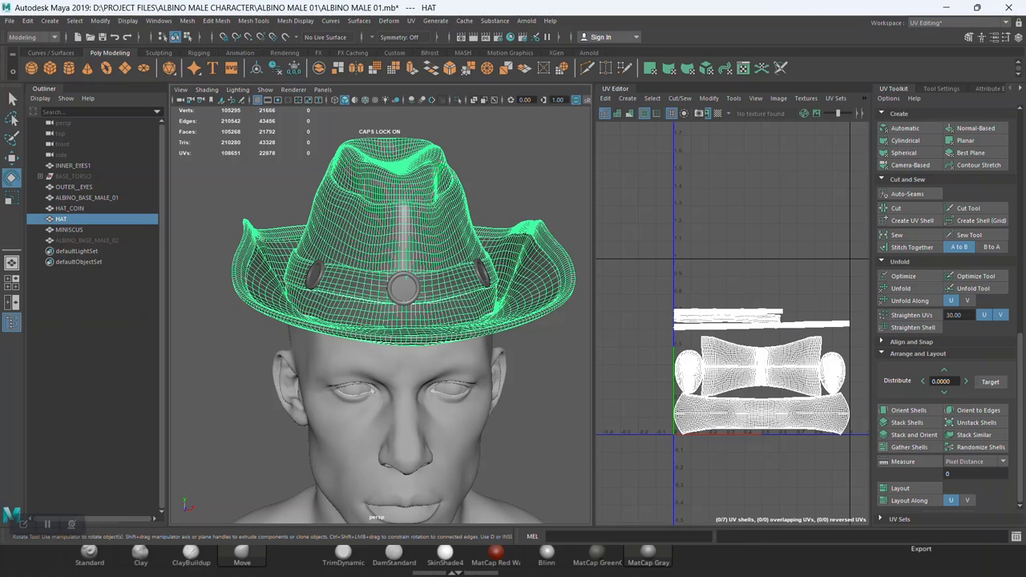
- Check the UVs of the hat coins, meniscus and inner eyes, and save the scene
click(69, 207)
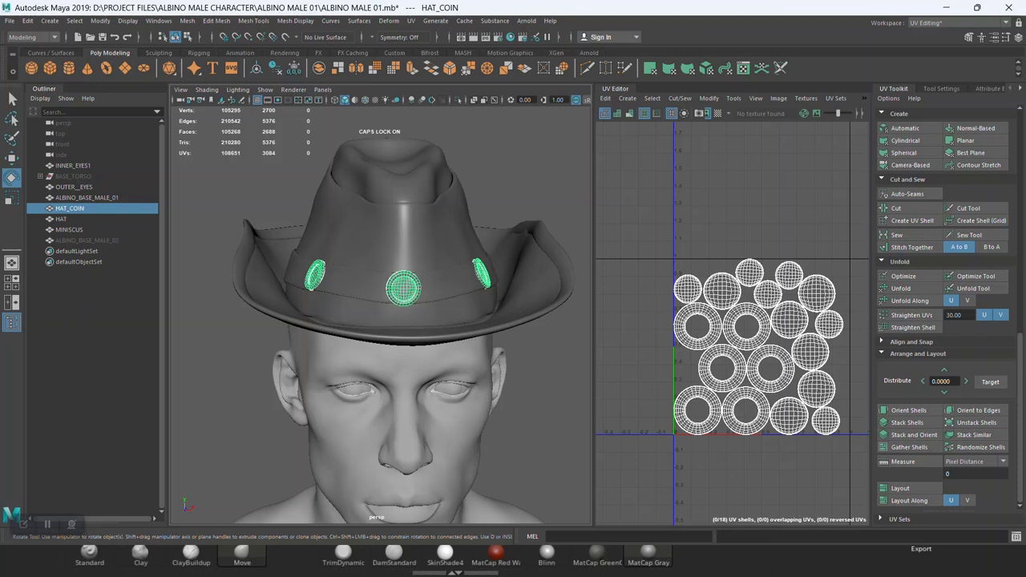
click(69, 229)
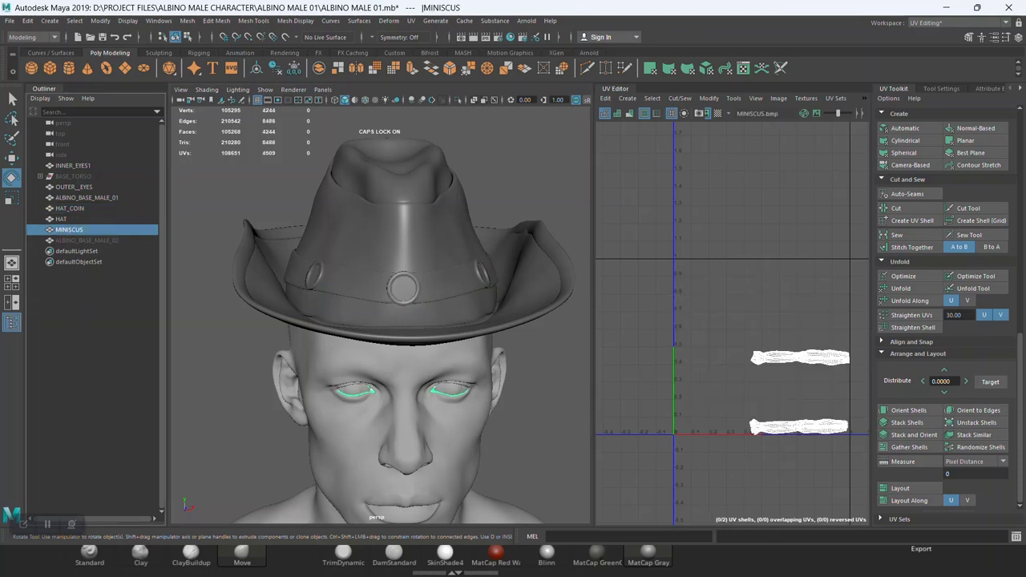
mouse_move(380, 320)
alt+mouse_down()
mouse_move(388, 312)
mouse_move(368, 353)
mouse_move(389, 301)
alt+mouse_up()
key(ctrl+s)
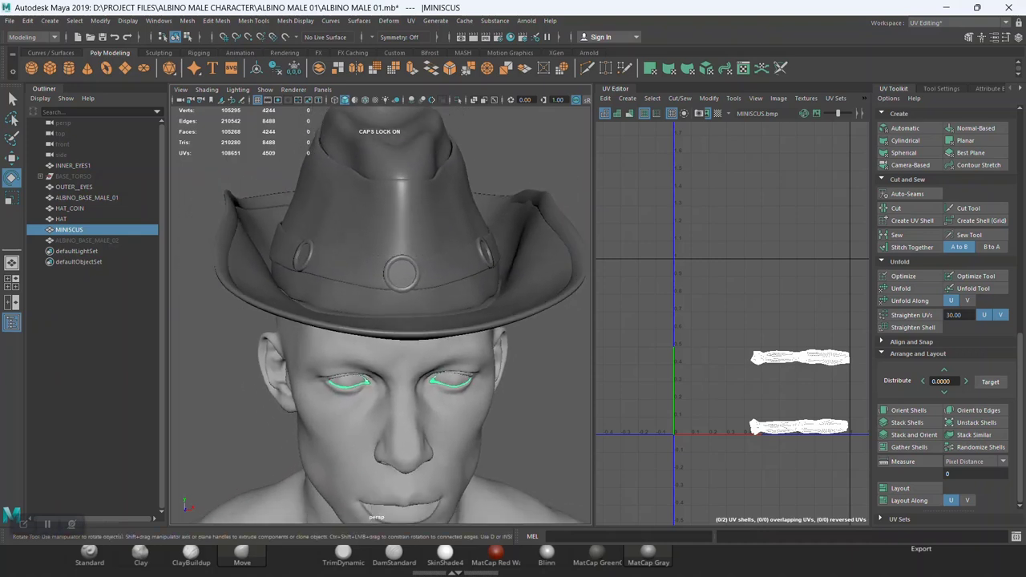
click(72, 165)
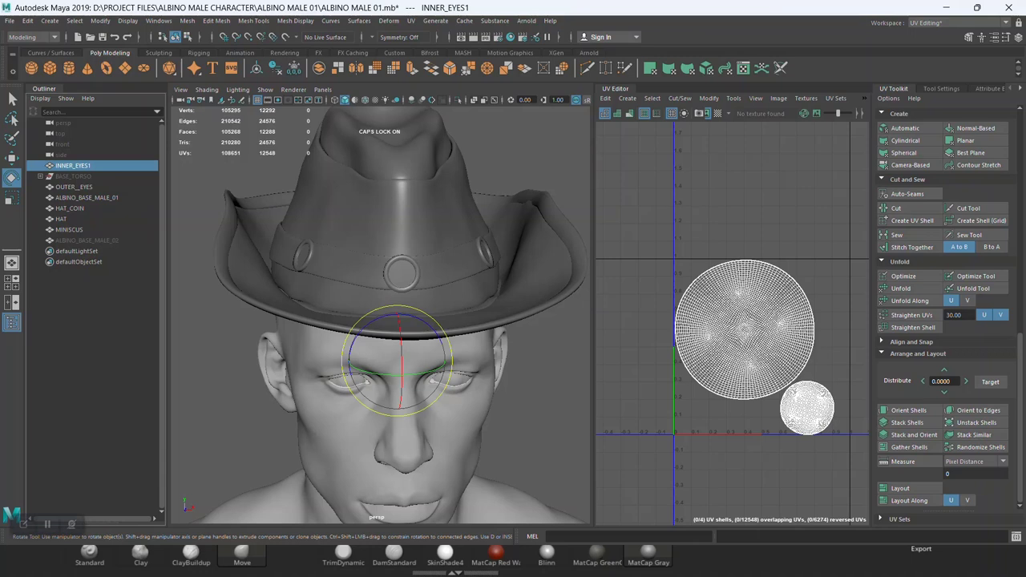
key(Escape)
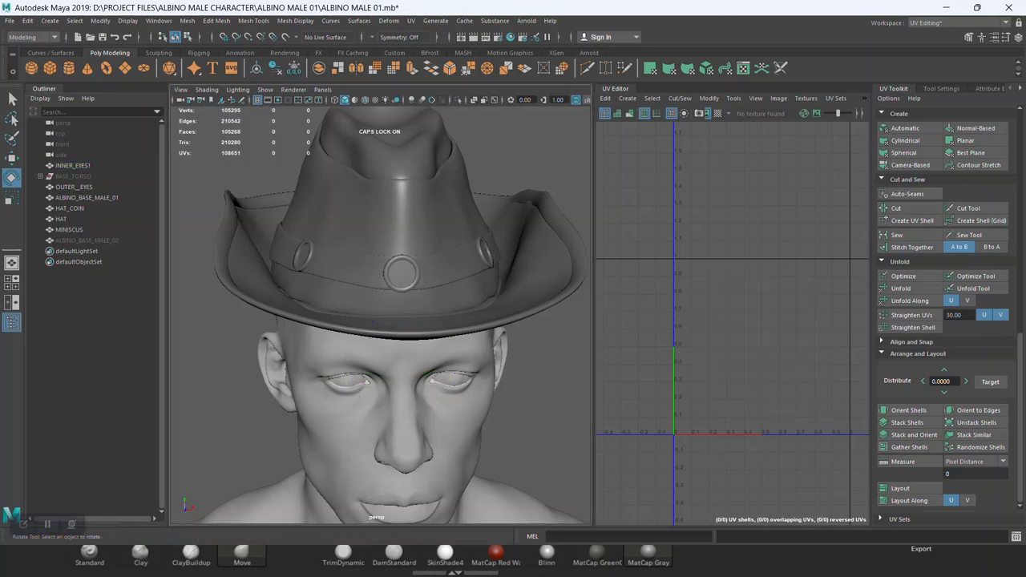
- Start File > Export Selection for OUTER_EYES and copy the ZEXPORT folder path from Explorer
click(74, 187)
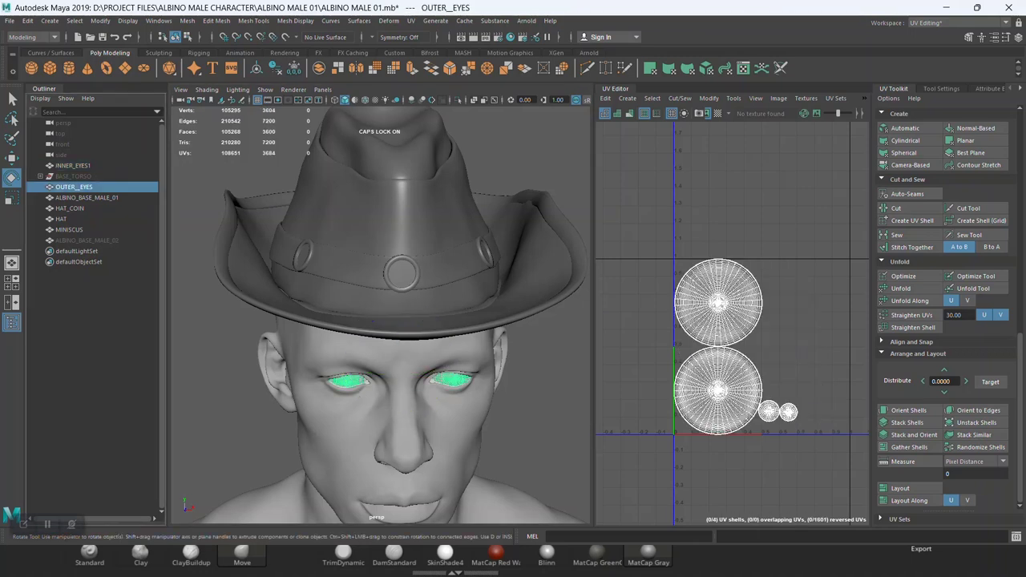
click(9, 20)
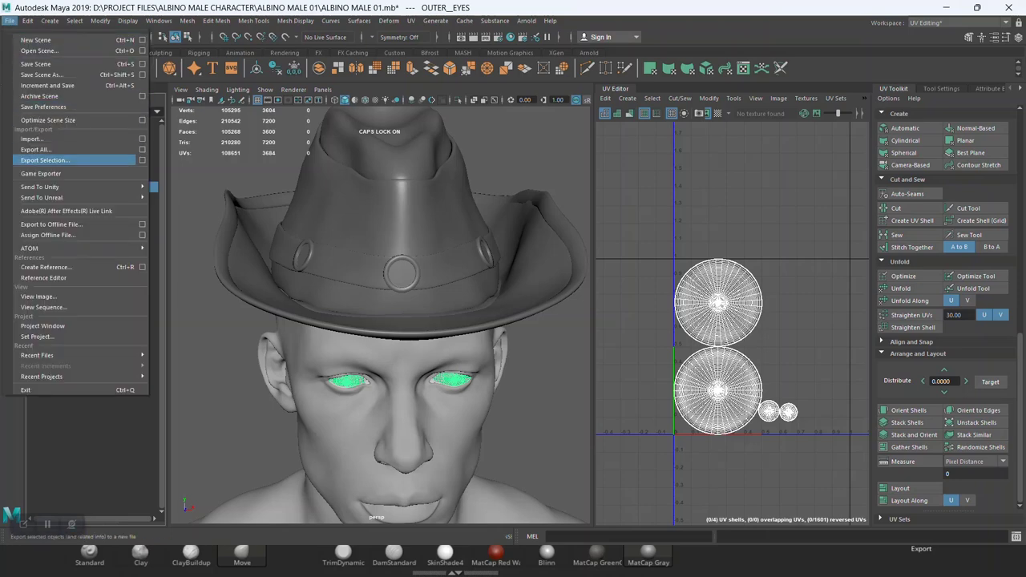
click(45, 161)
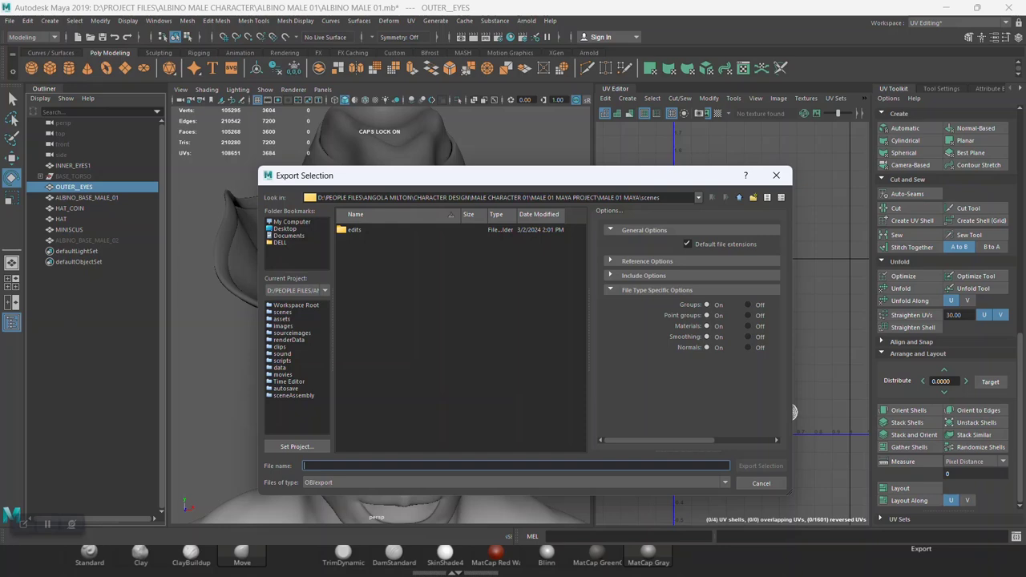
key(alt+Tab)
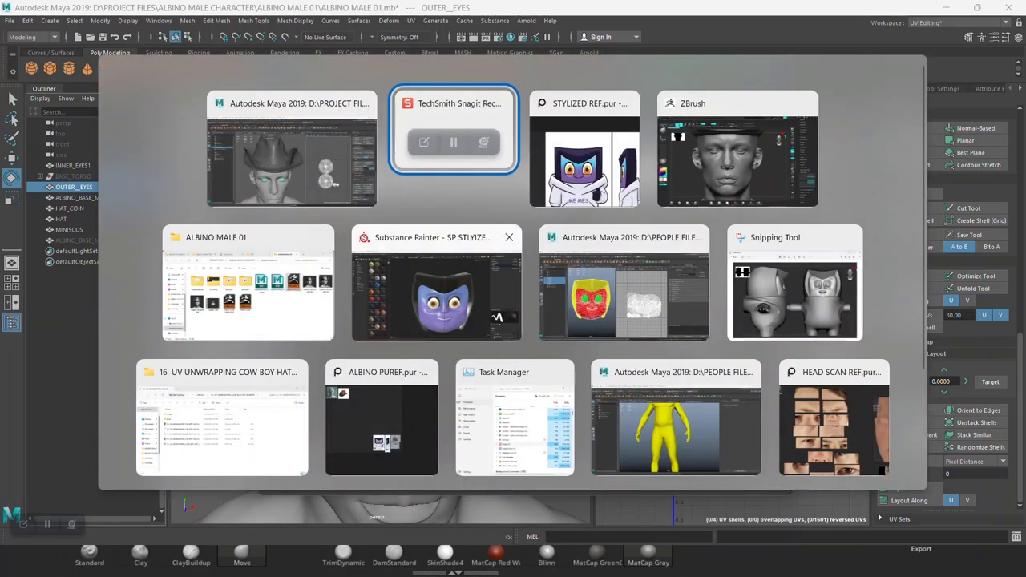
click(248, 285)
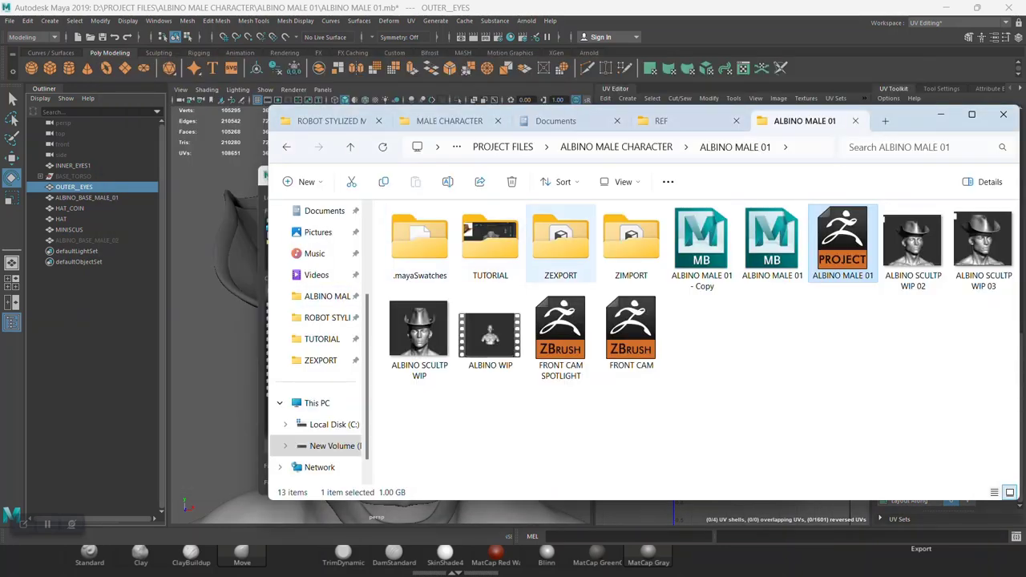
double_click(560, 241)
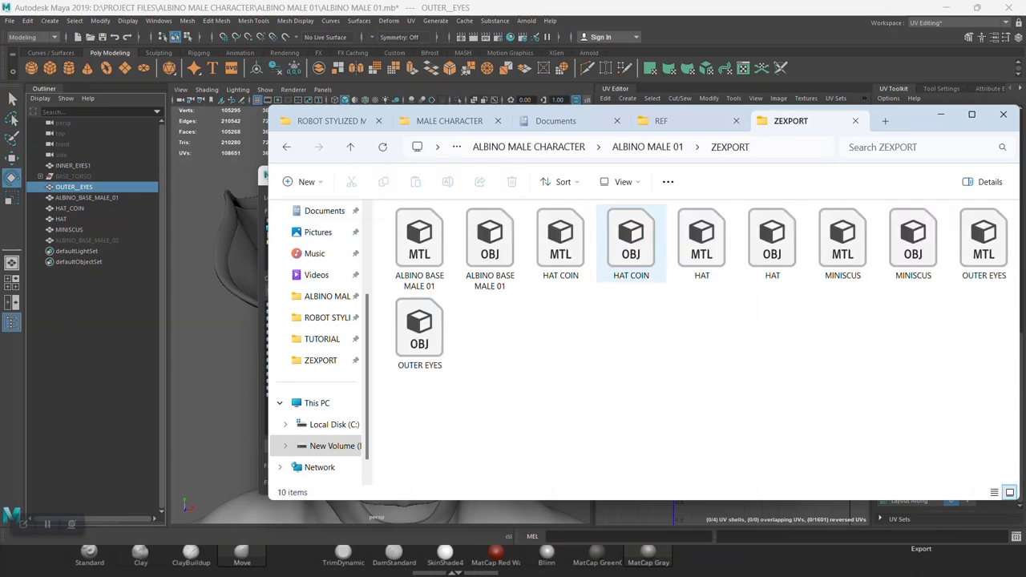
key(alt+d)
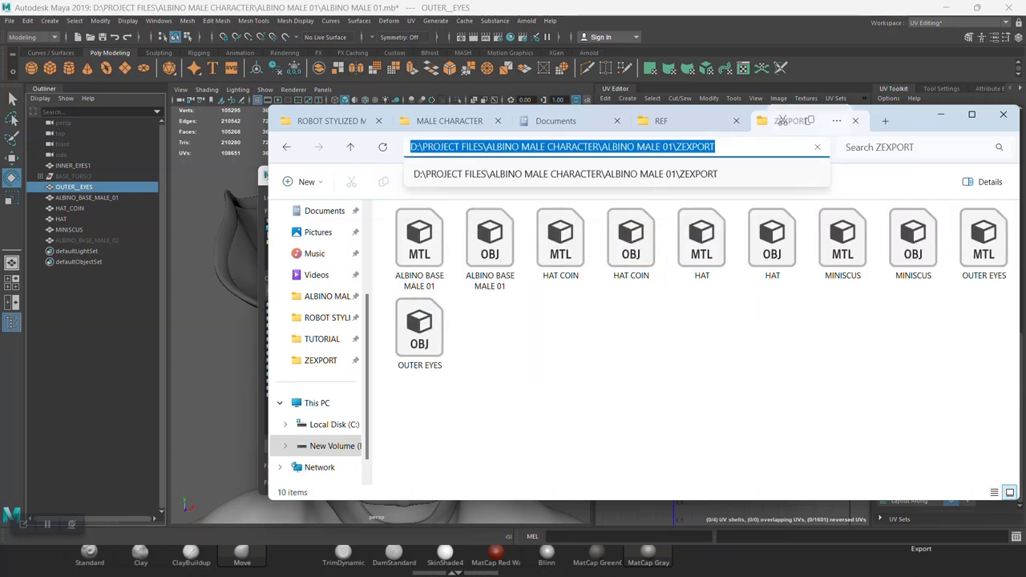
- Paste the ZEXPORT path and export the outer eyes over OUTER EYES.obj, confirming the replace
key(alt+Tab)
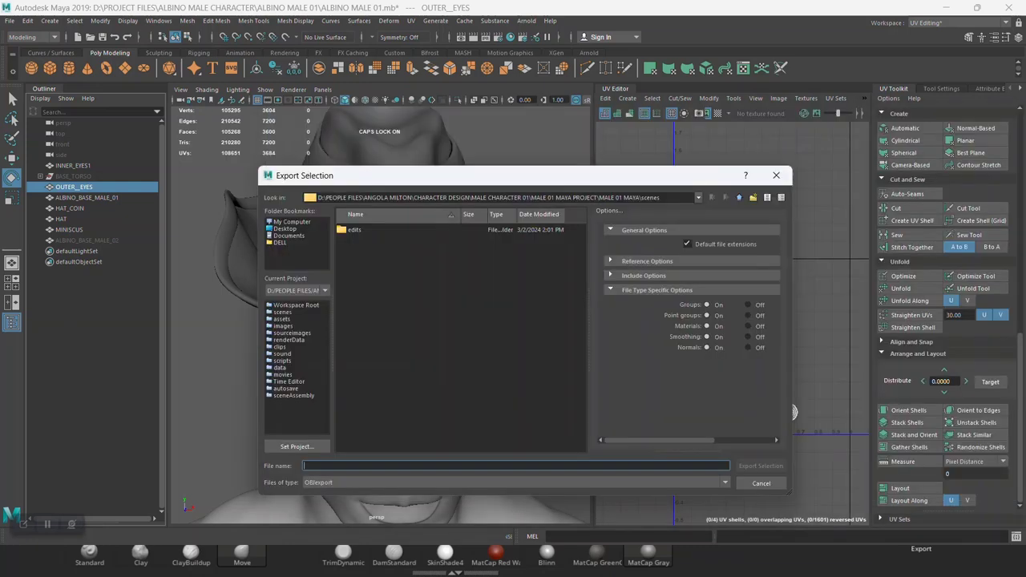
triple_click(481, 197)
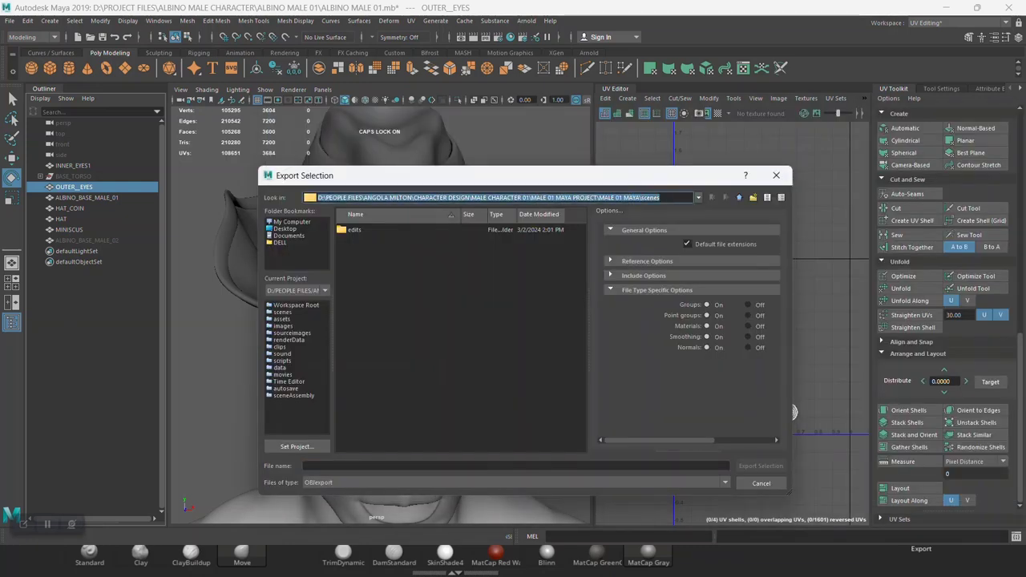
text(D:\PROJECT FILES\ALBINO MALE CHARACTER\ALBINO MALE 01\ZEXPORT)
key(Return)
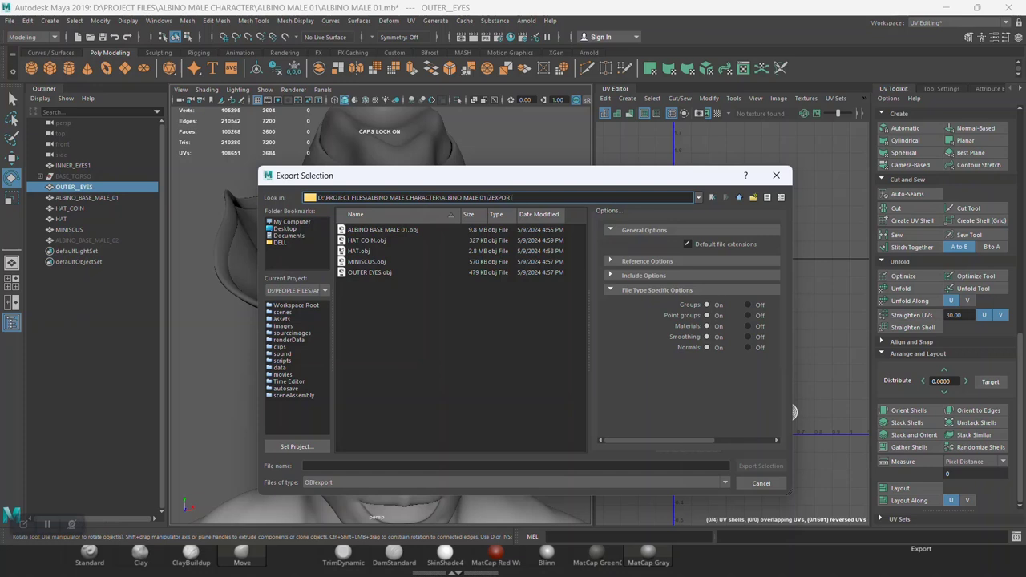
click(369, 273)
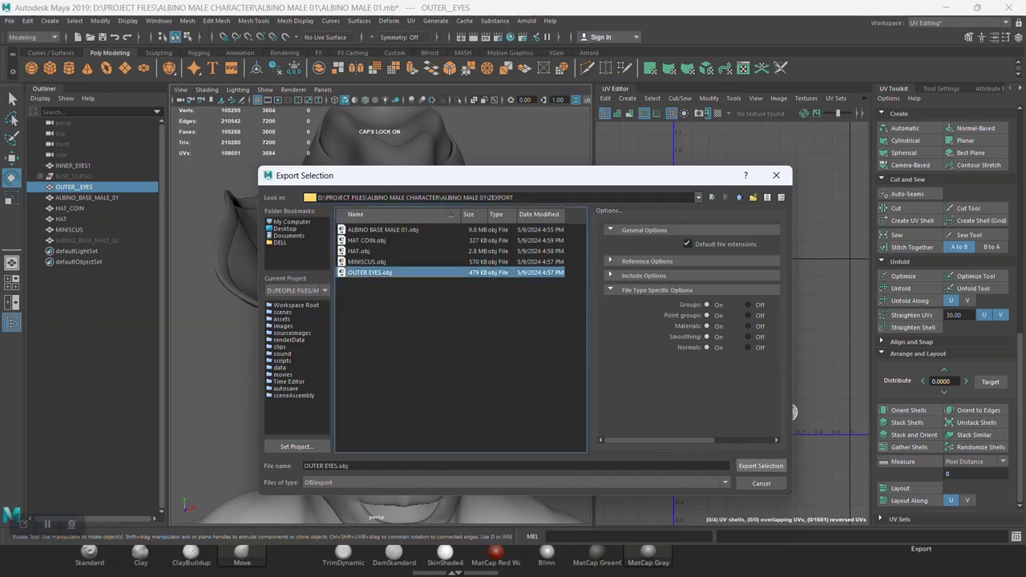
click(761, 466)
click(501, 353)
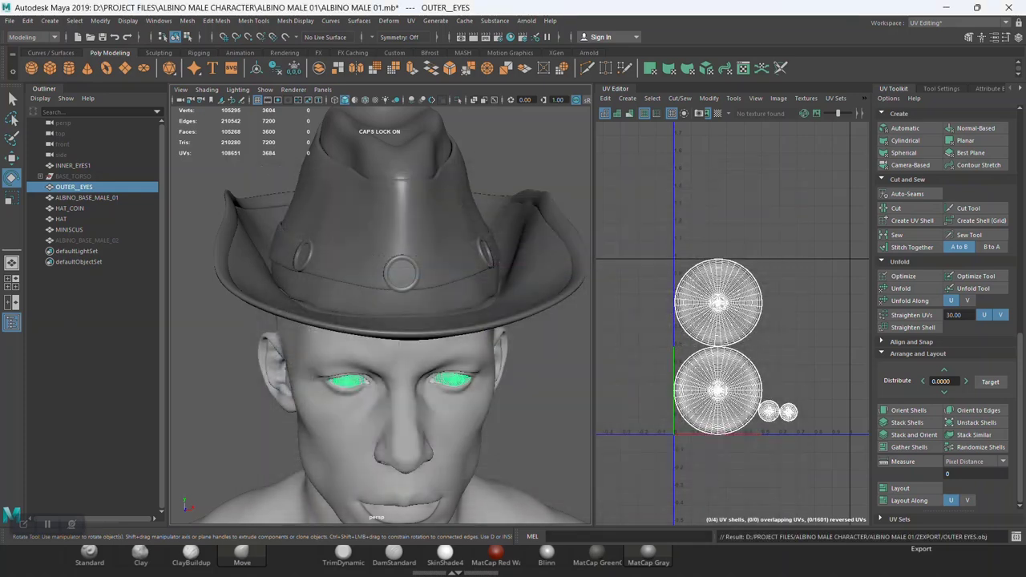
click(86, 197)
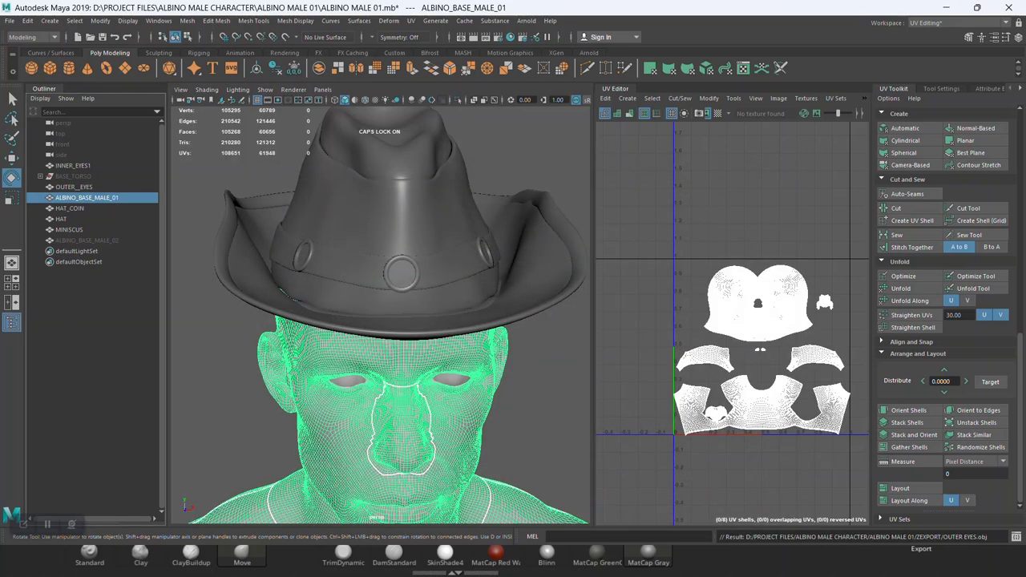
- Export the hat coins over HAT COIN.obj in ZEXPORT, confirming the replace
click(70, 208)
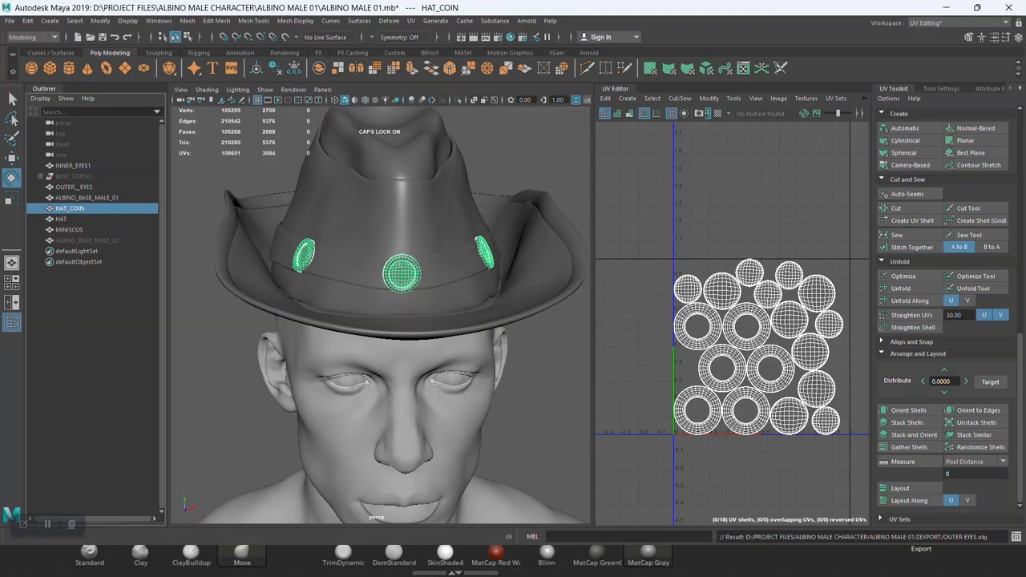
click(9, 21)
click(48, 160)
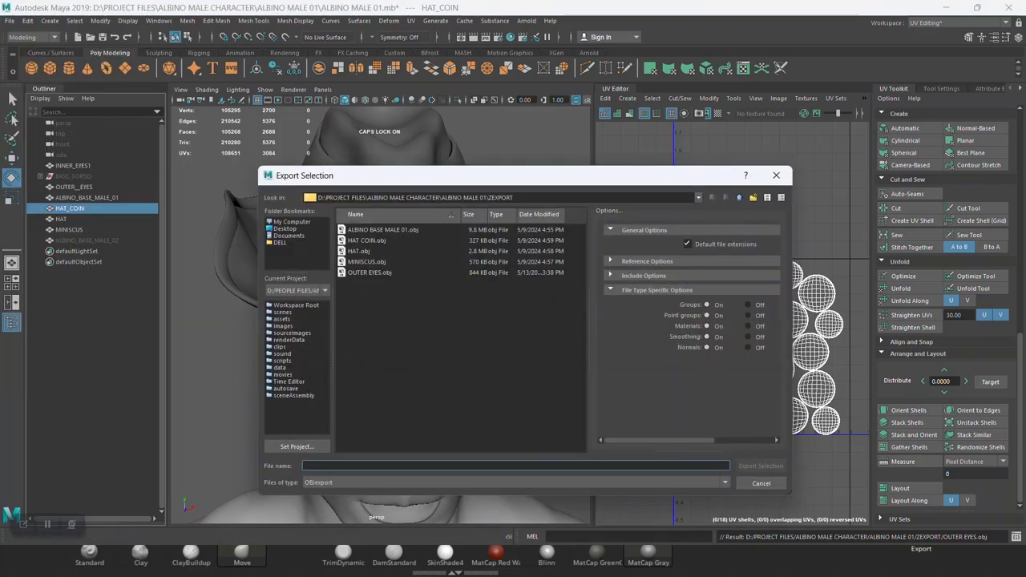
click(366, 239)
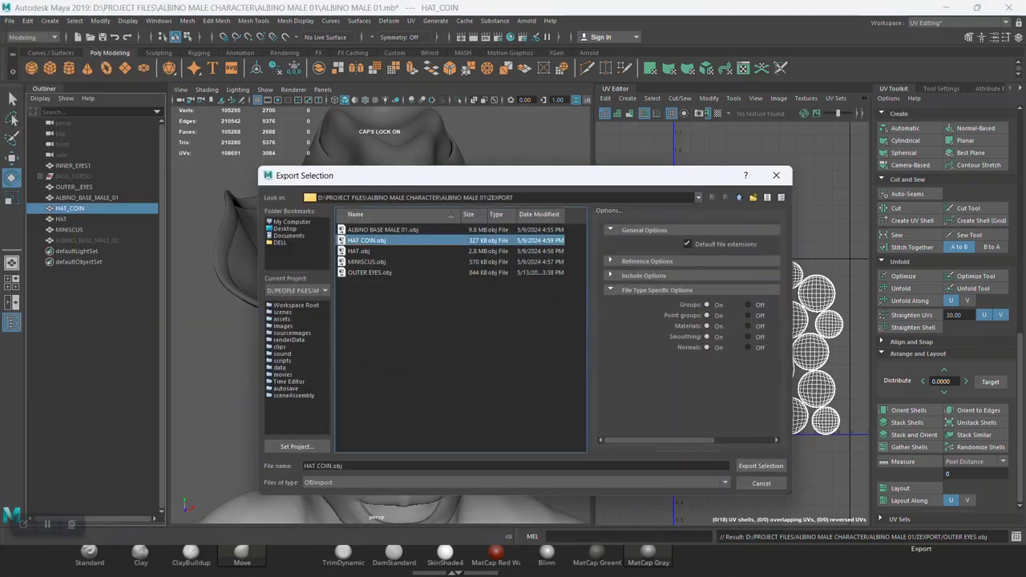
click(761, 465)
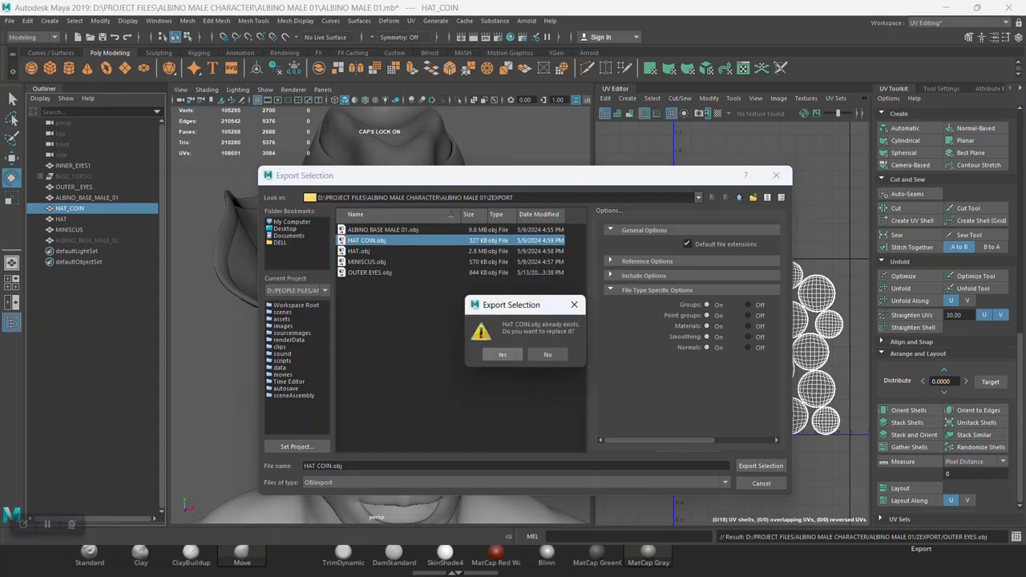
key(Return)
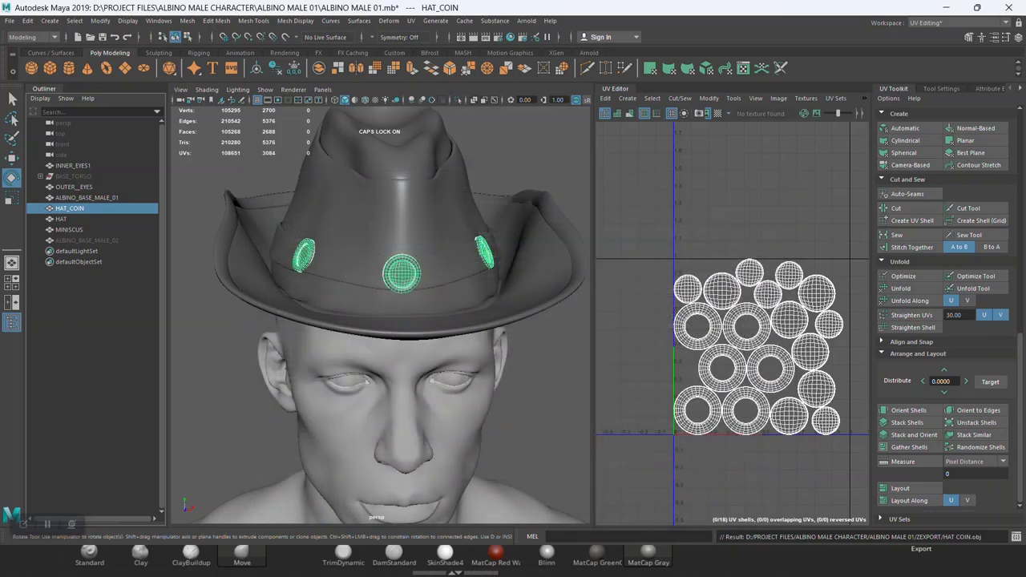
- Export the hat over HAT.obj in ZEXPORT, confirming the replace
click(61, 219)
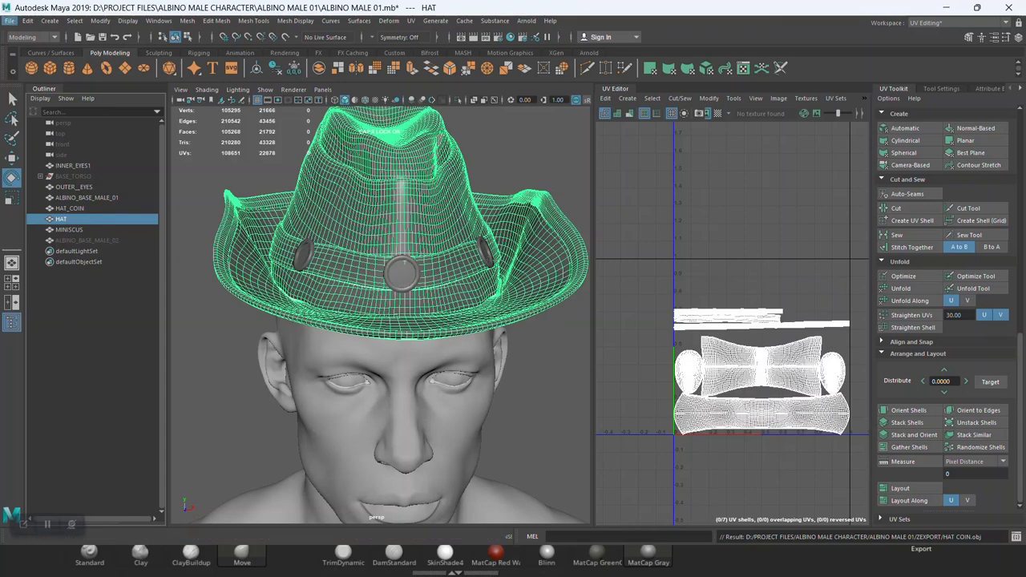
click(10, 20)
click(45, 159)
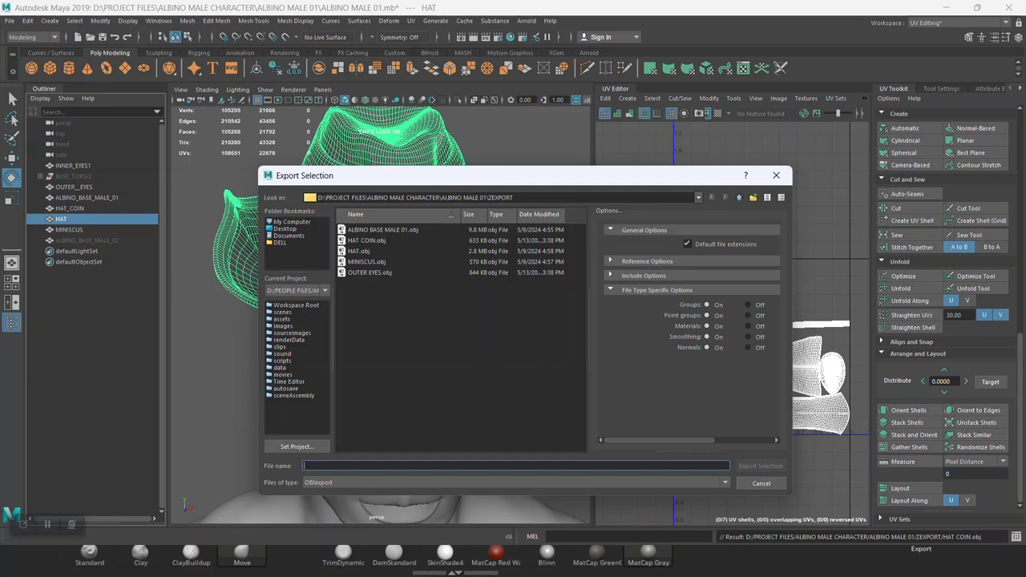
click(358, 250)
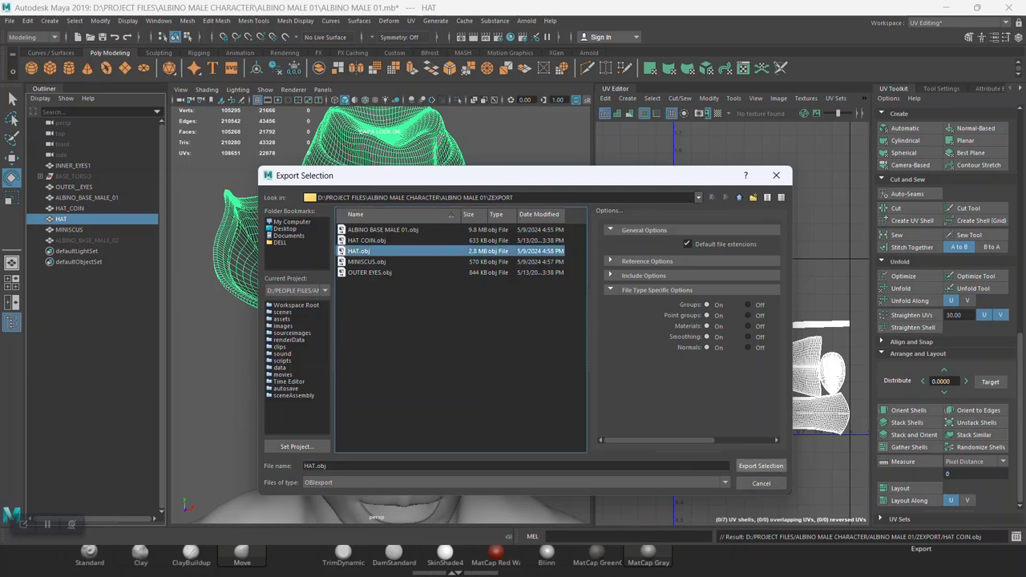
click(760, 466)
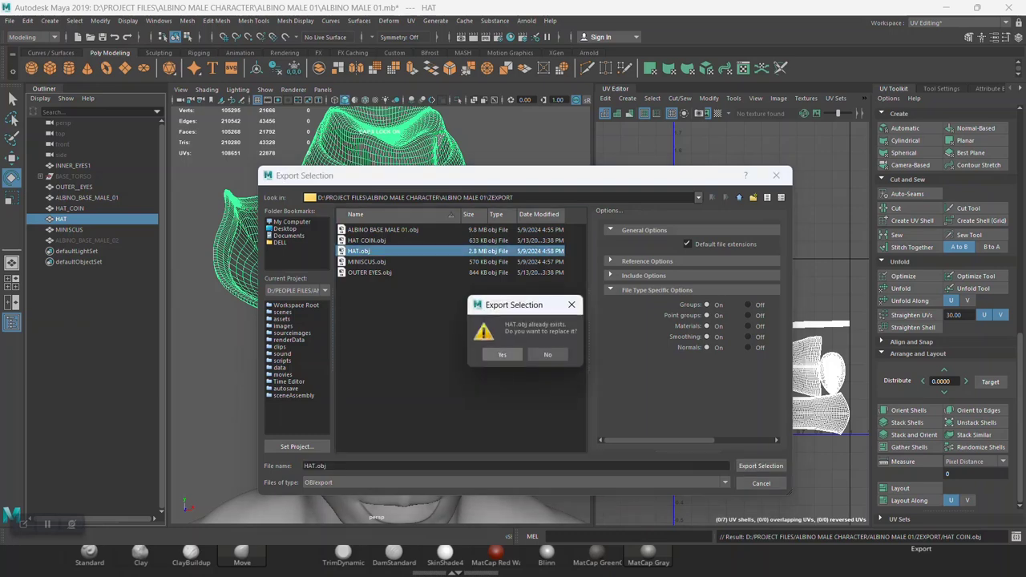
click(502, 354)
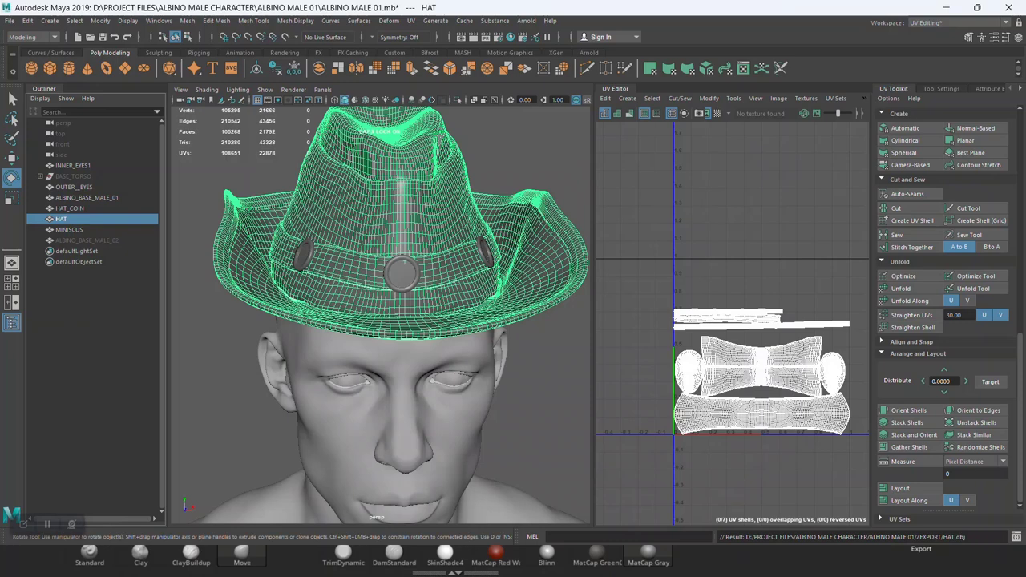
click(69, 229)
- Export the selected meniscus over ZEXPORT's MINISCUS.obj, confirm the replace, and save the scene
click(10, 21)
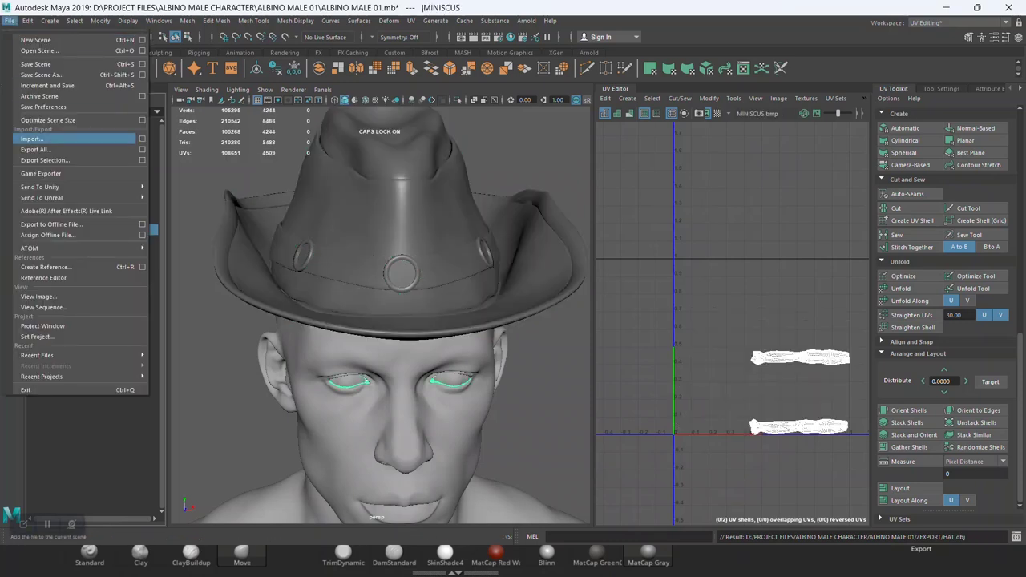
click(36, 156)
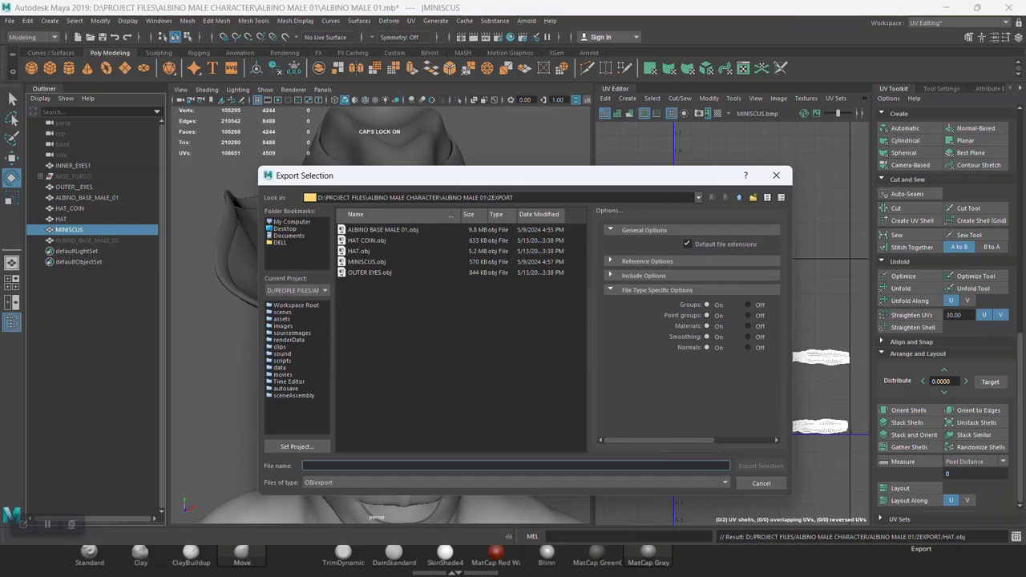
click(366, 261)
click(760, 465)
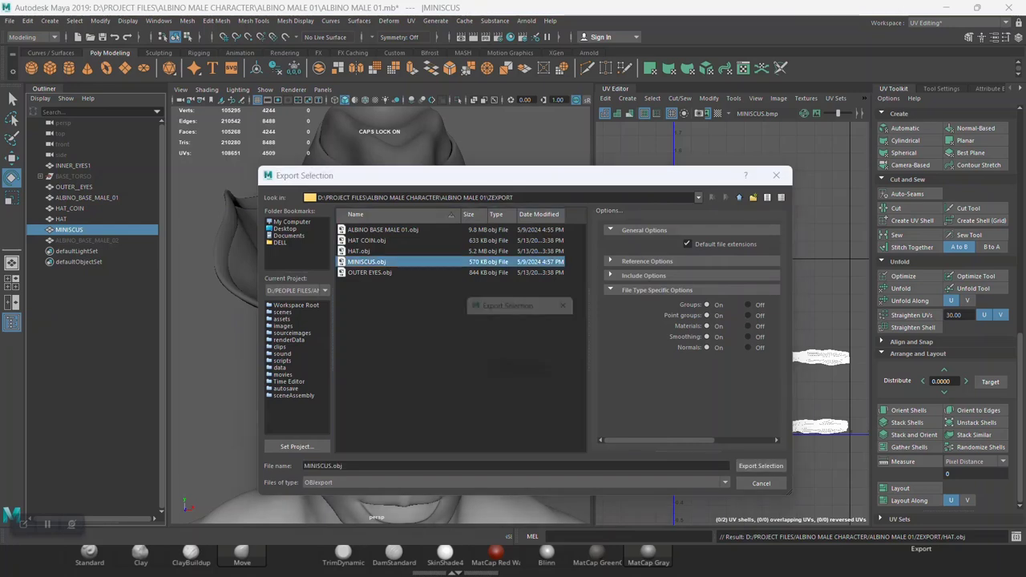
click(503, 354)
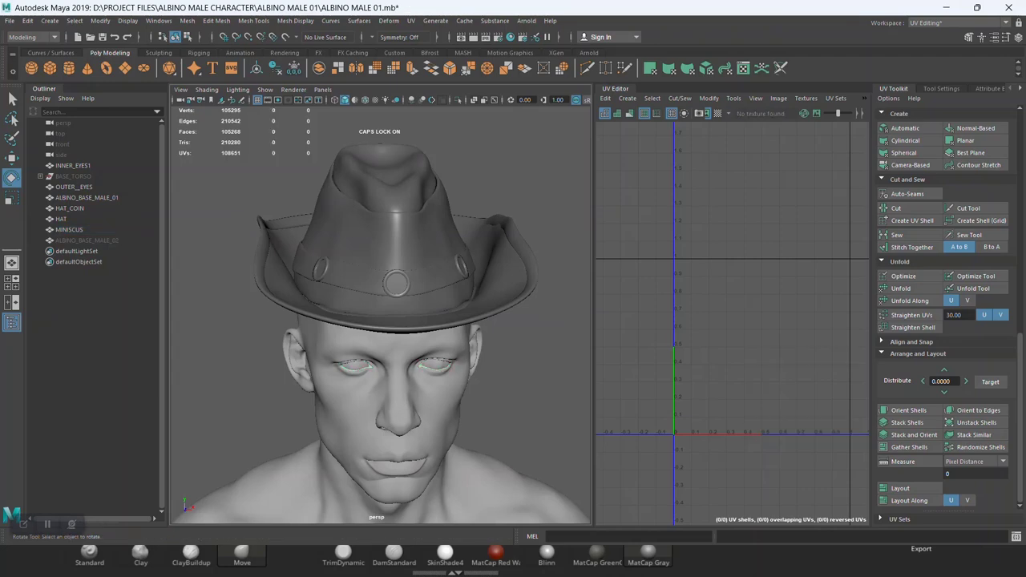
key(ctrl+s)
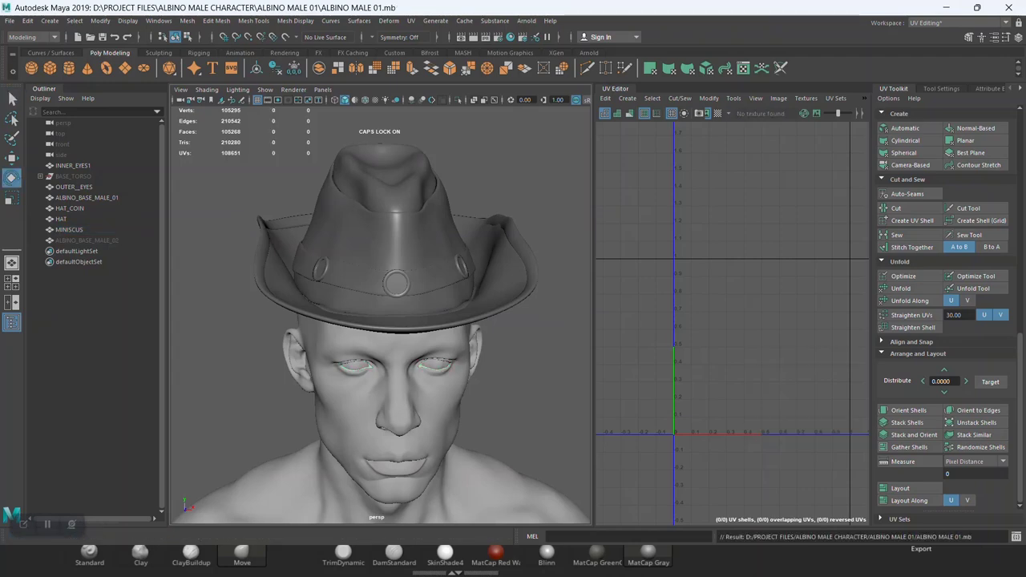
- Switch to ZBrush and zoom out to inspect the whole hat subtool
click(946, 7)
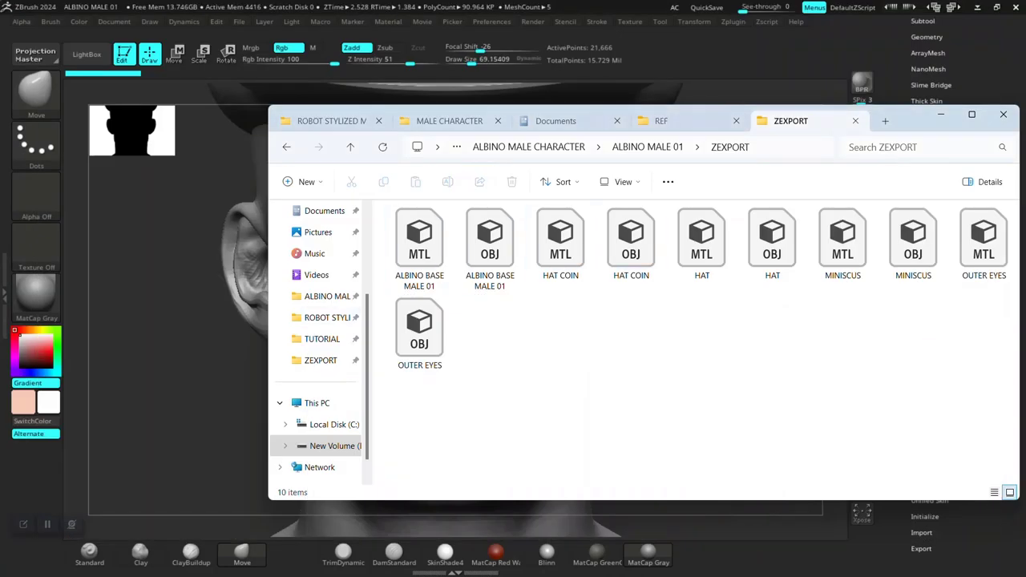
click(201, 355)
mouse_move(481, 336)
alt+mouse_down()
mouse_move(650, 375)
mouse_move(496, 252)
alt+mouse_up()
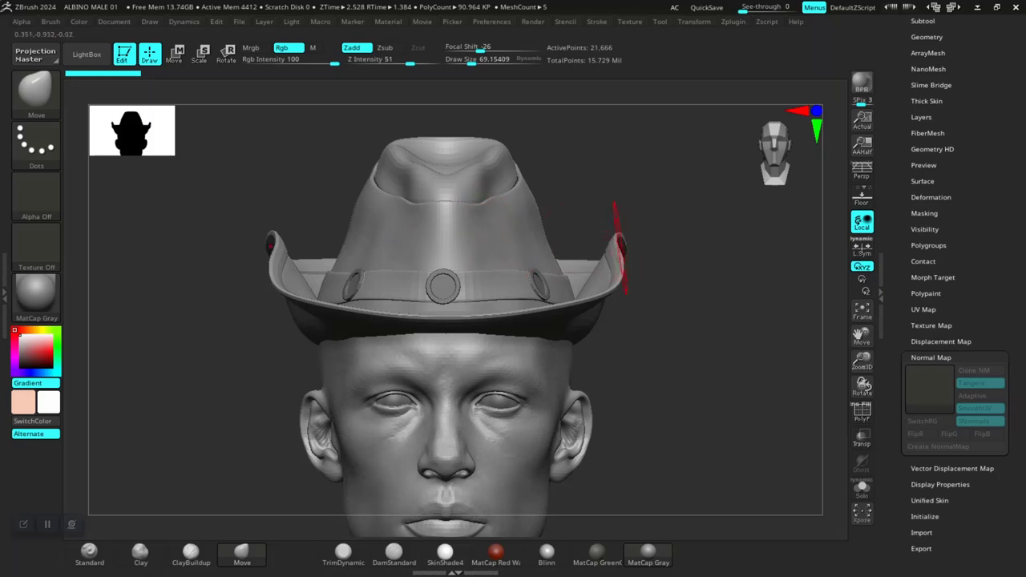
key(shift+f)
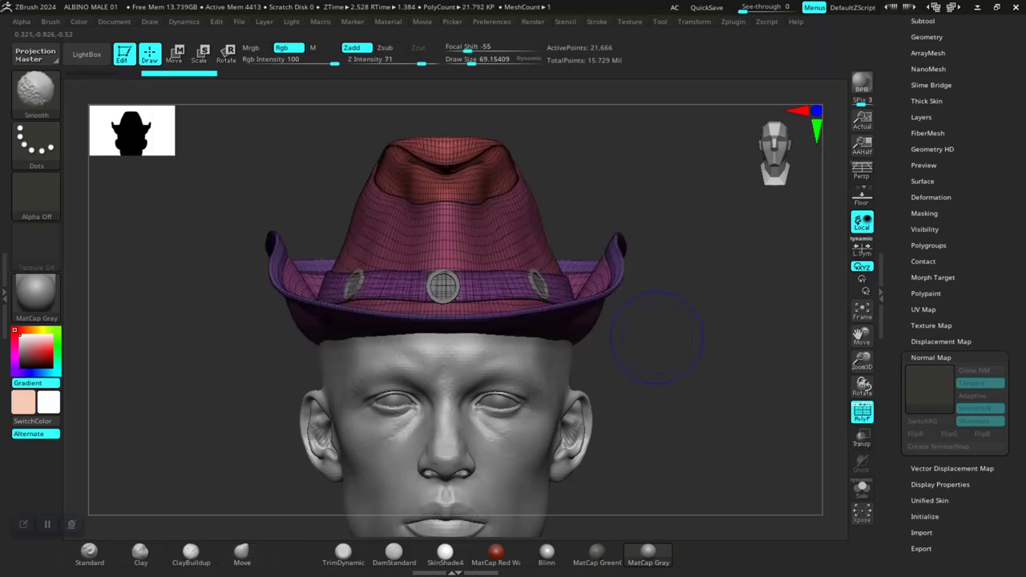
key(shift+f)
key(F1)
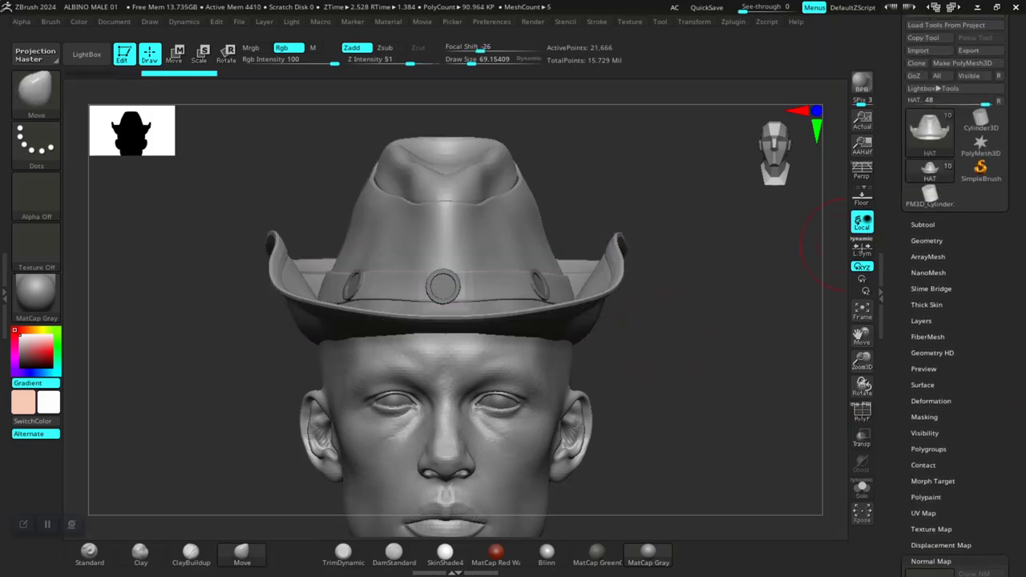
scroll(954, 120, up, 2)
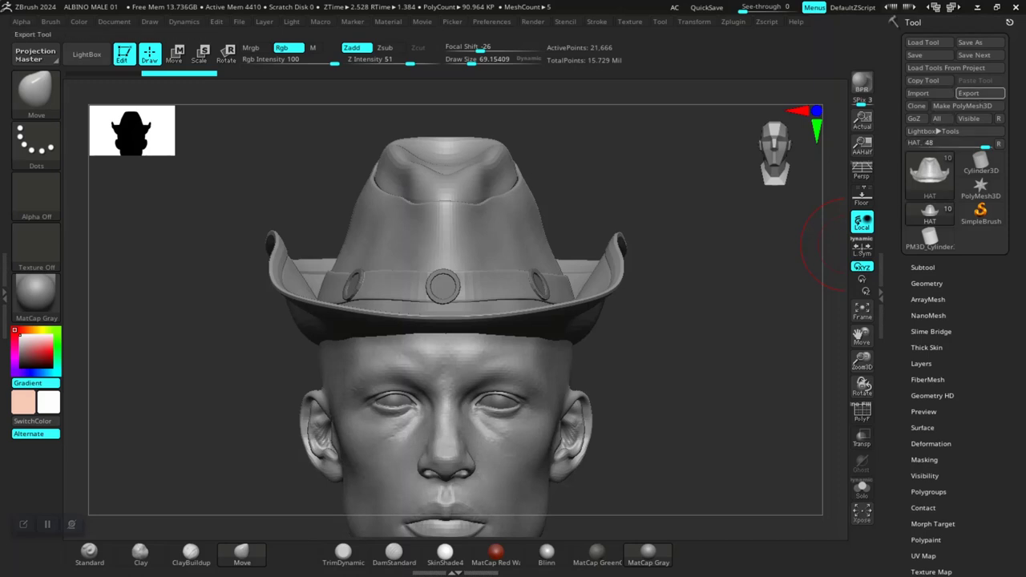
- Import HAT.obj from ALBINO MALE 01\ZEXPORT into the hat subtool
click(918, 93)
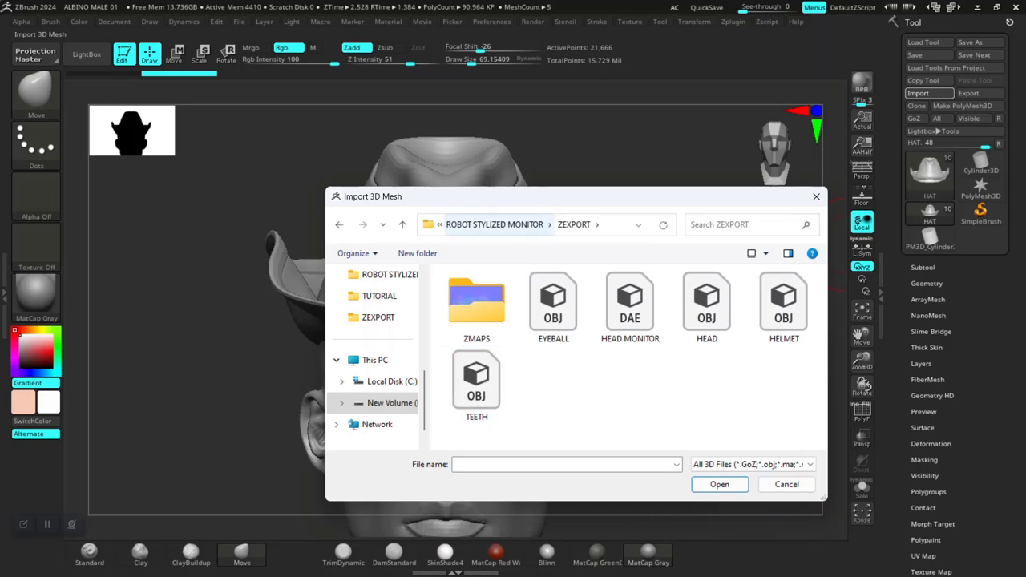
scroll(377, 337, up, 2)
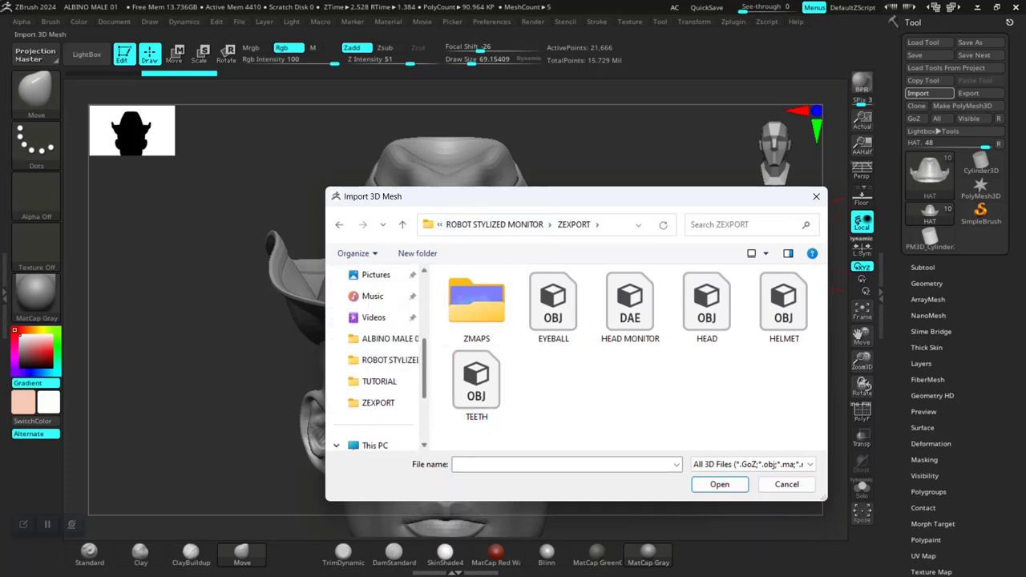
click(385, 339)
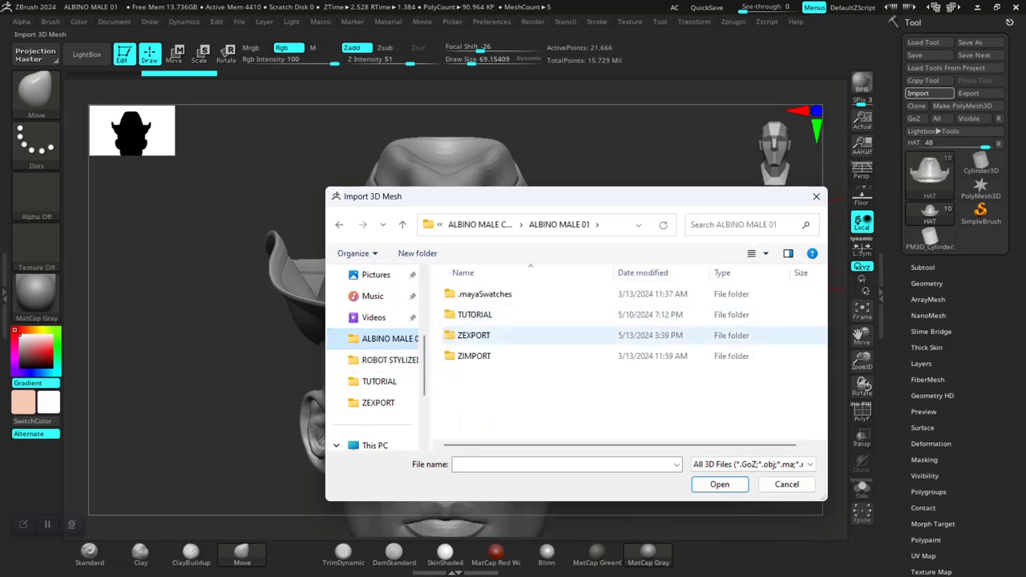
double_click(474, 335)
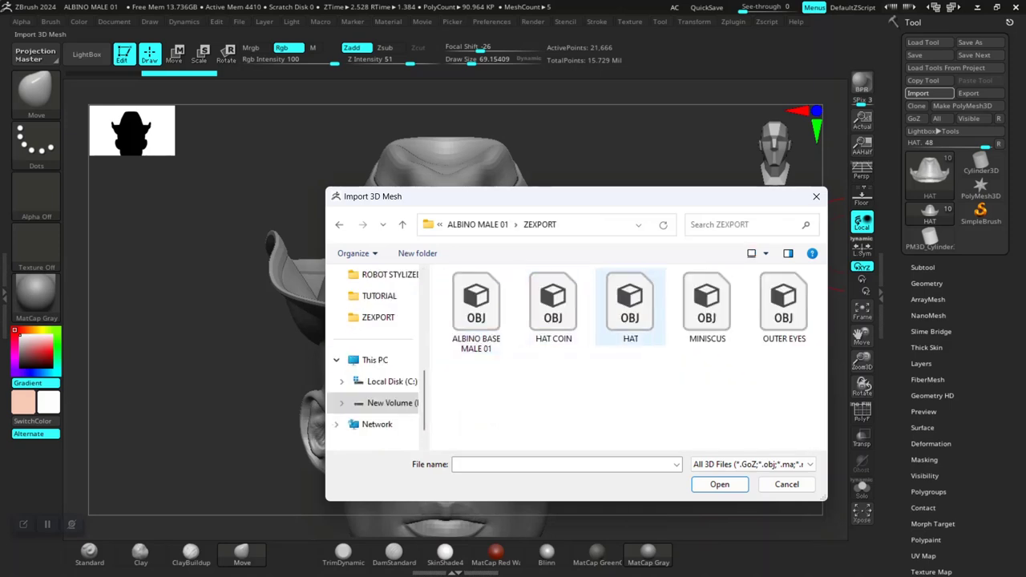
click(630, 309)
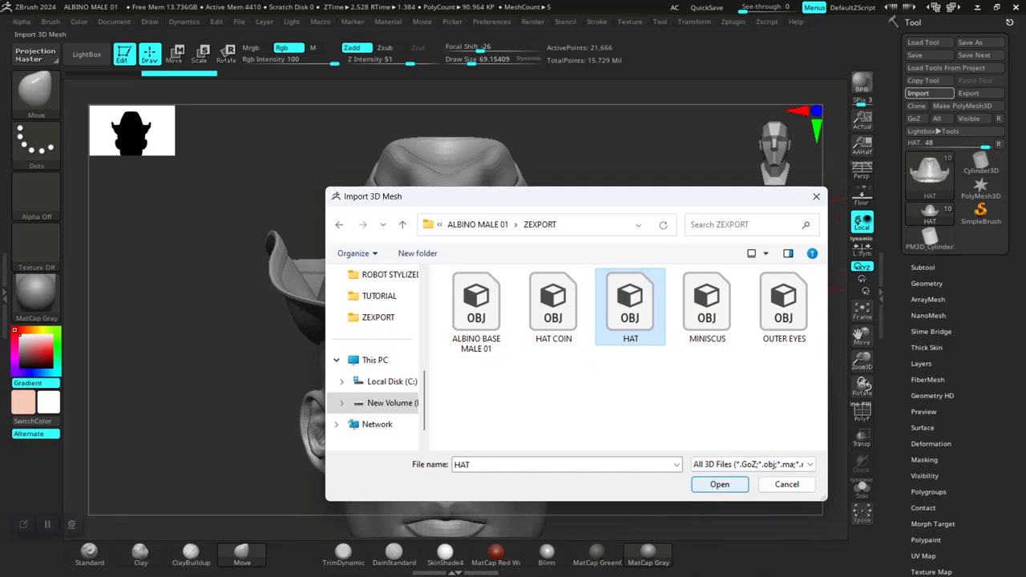
click(719, 484)
drag(683, 368, 724, 366)
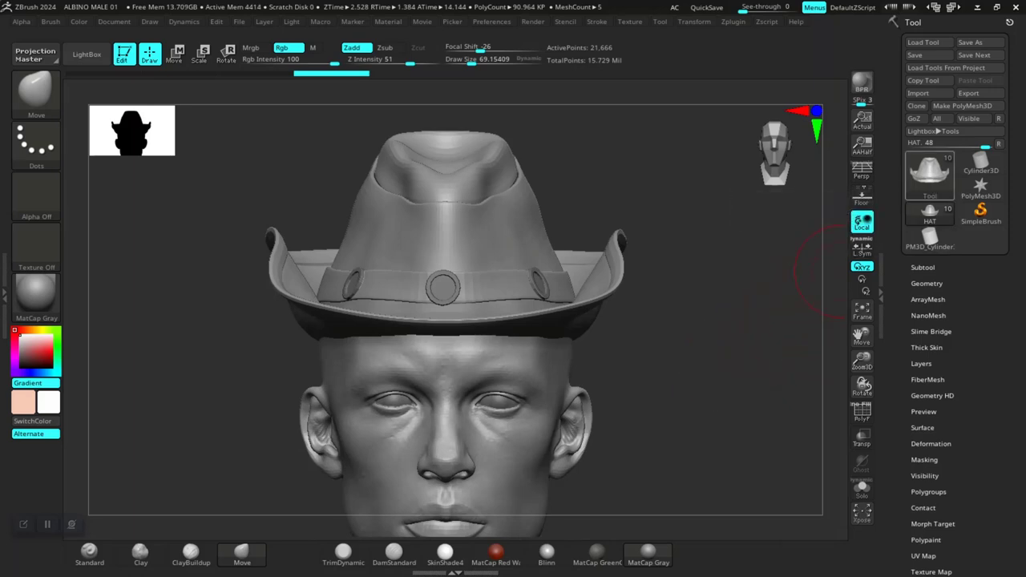
- Make HAT COIN the active subtool and expand its Geometry subpalette
alt+click(442, 287)
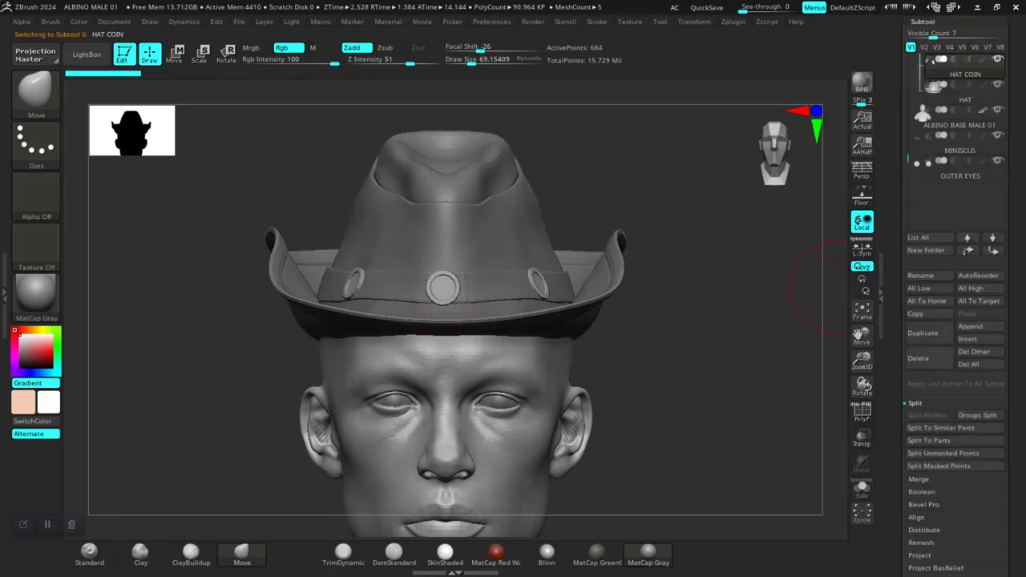
scroll(954, 321, down, 5)
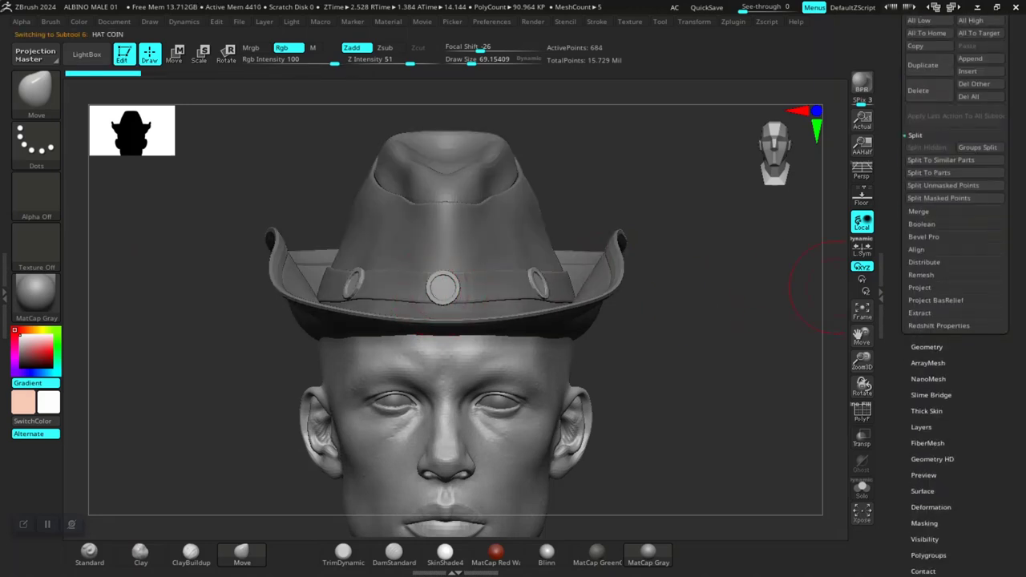
click(927, 346)
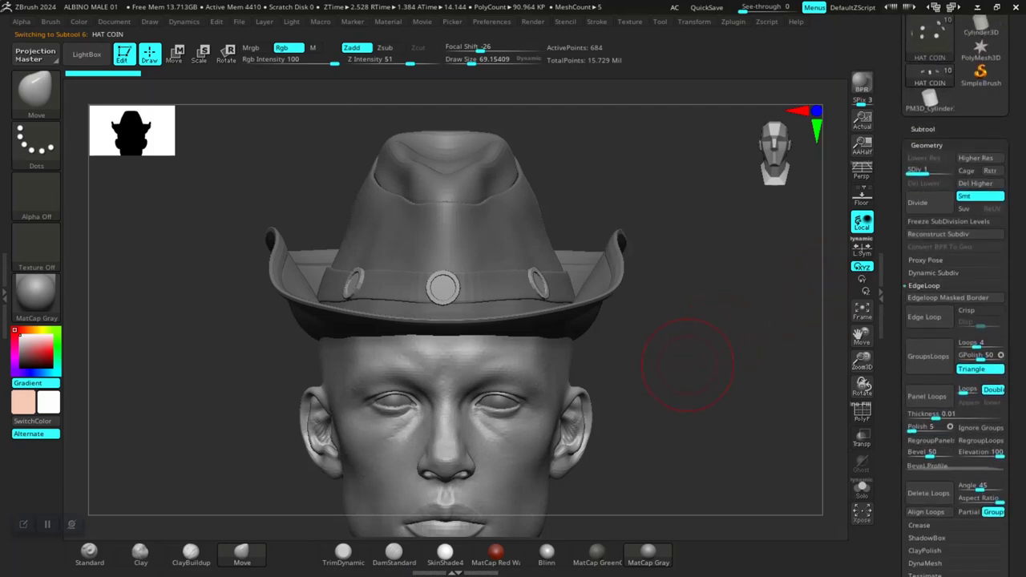
key(alt+Tab)
key(alt+Tab)
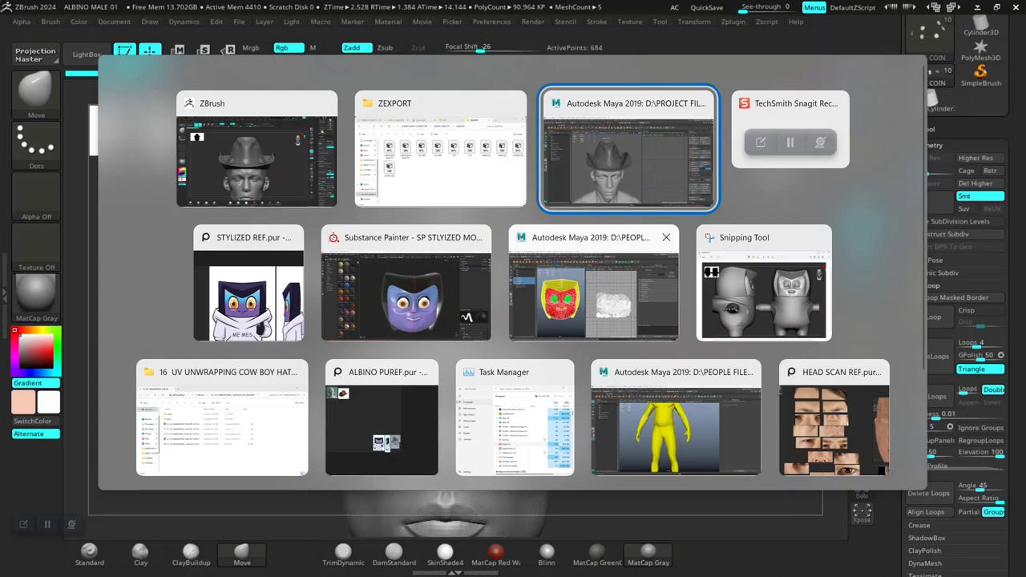
- In Maya, select HAT_COIN in the Outliner to inspect its 18 packed UV shells
scroll(376, 241, up, 1)
scroll(377, 241, up, 4)
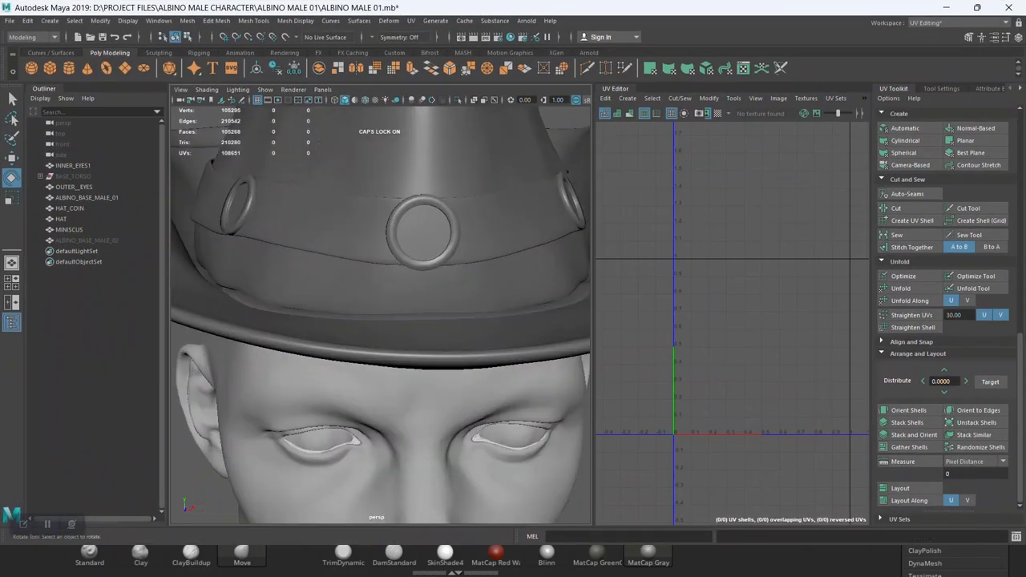
click(424, 232)
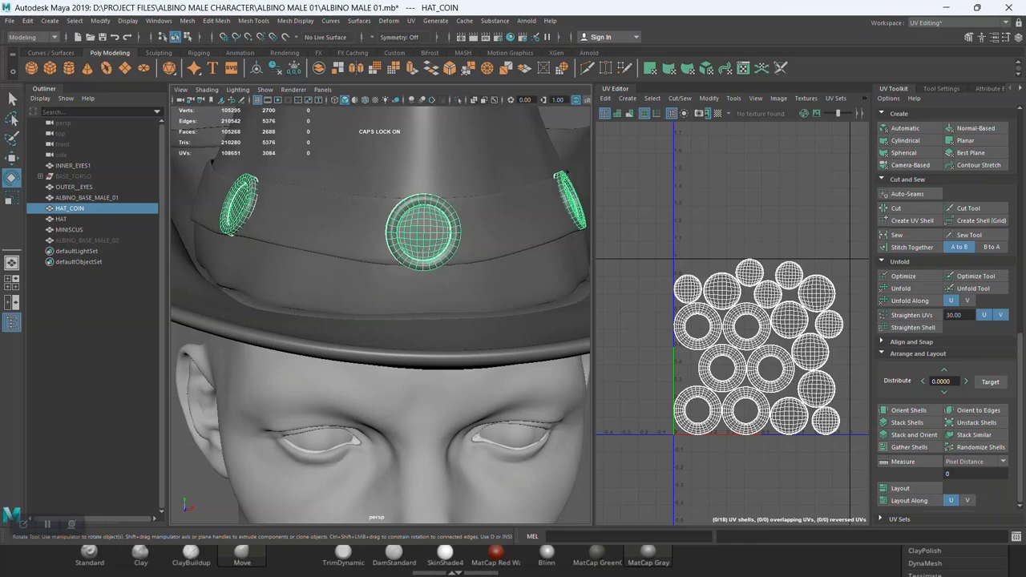
key(alt+Tab)
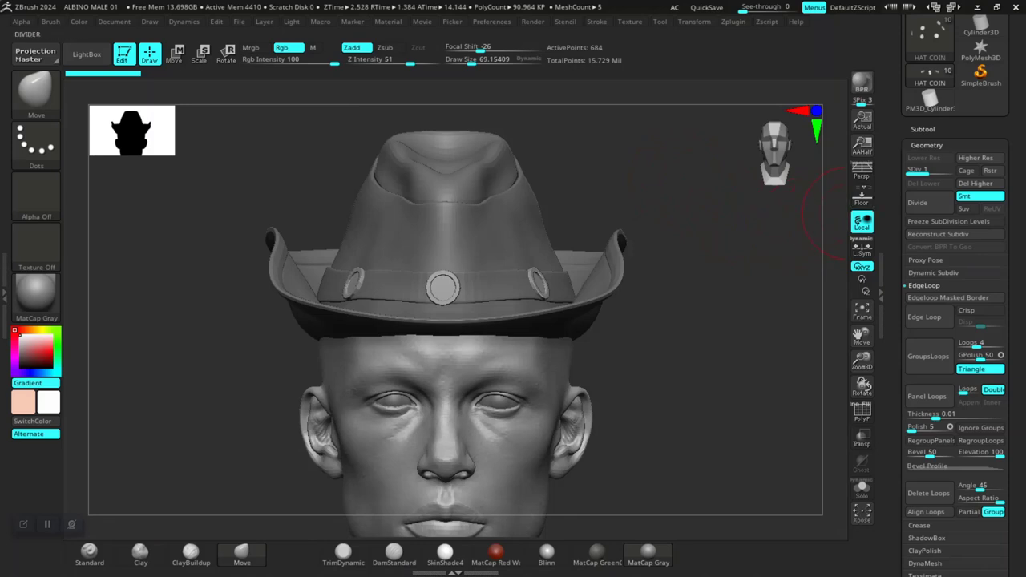
- Step the coins to subdivision level 2 and reimport the HAT COIN OBJ into them
key(d)
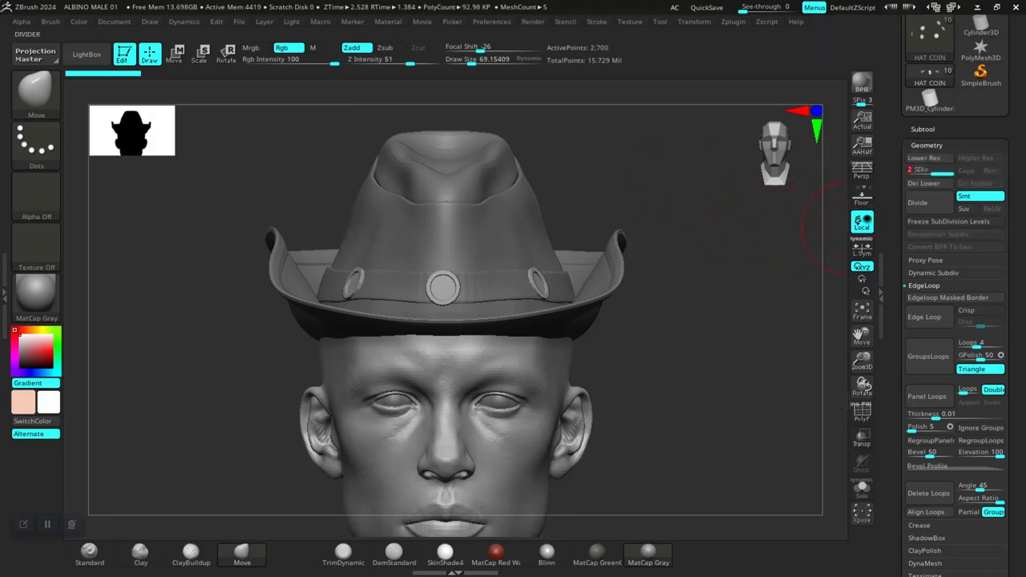
scroll(954, 160, up, 3)
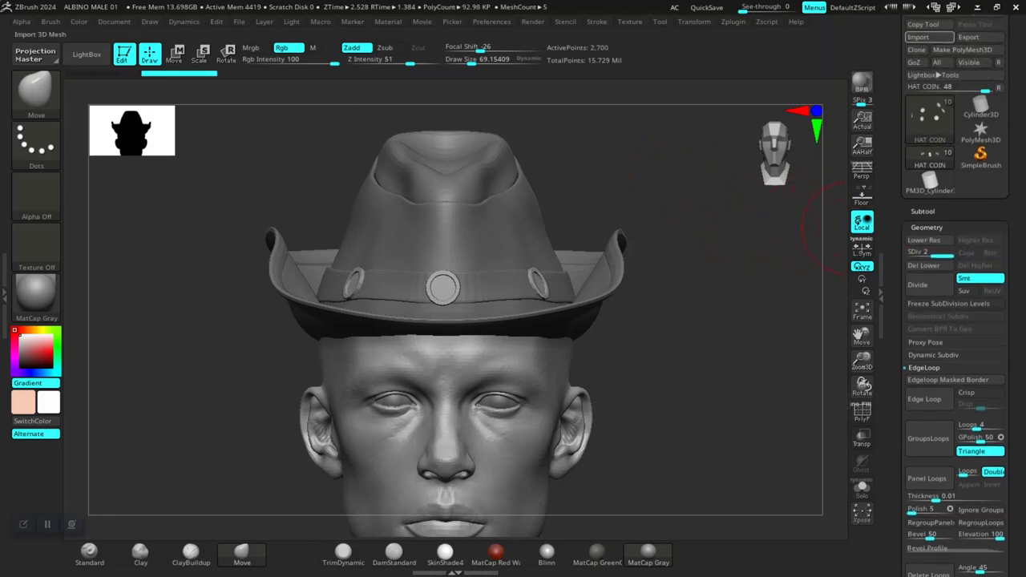
click(919, 36)
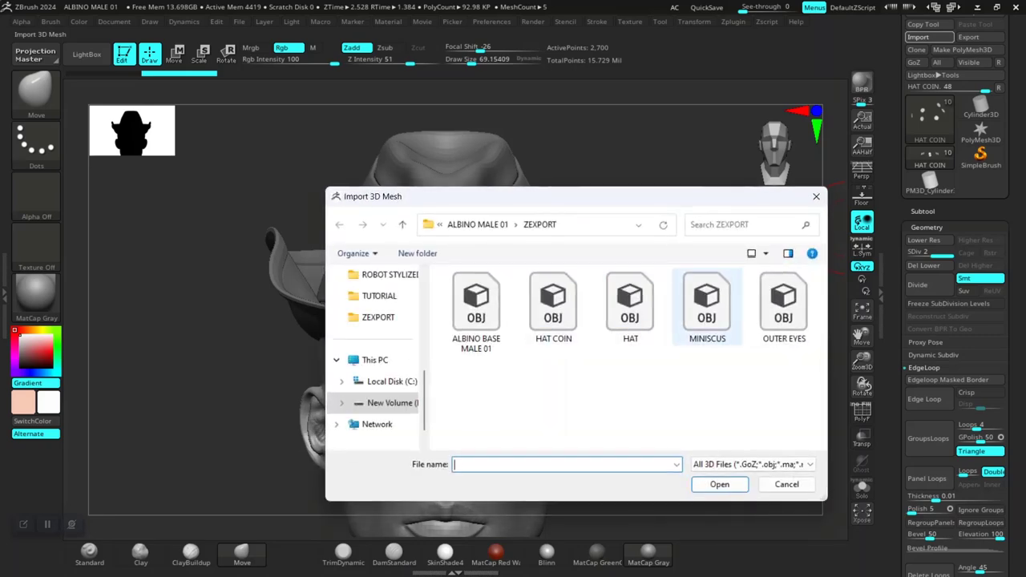
click(553, 304)
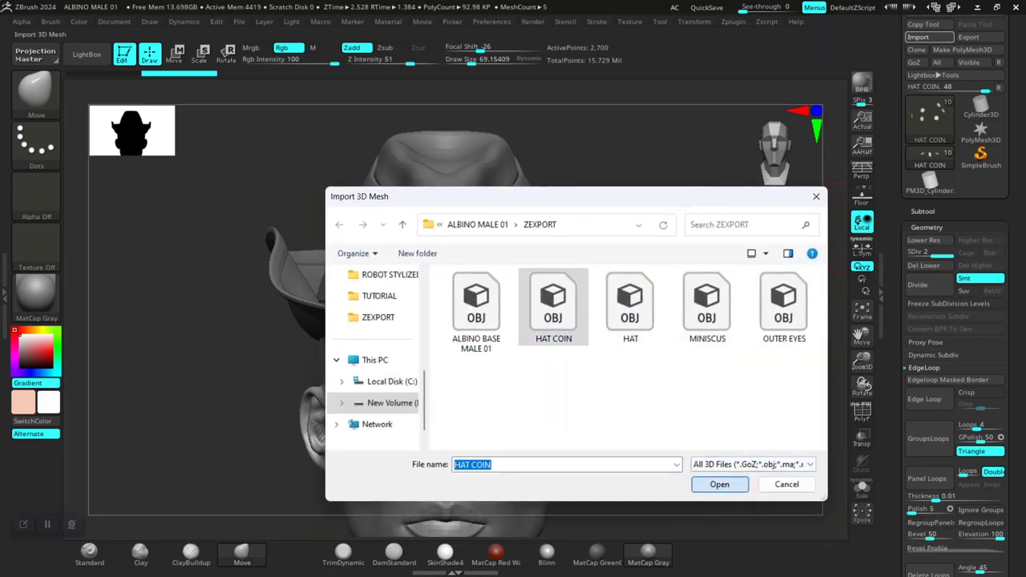
click(719, 484)
- Select the HAT subtool and orbit in to inspect the hat on the head
alt+click(437, 231)
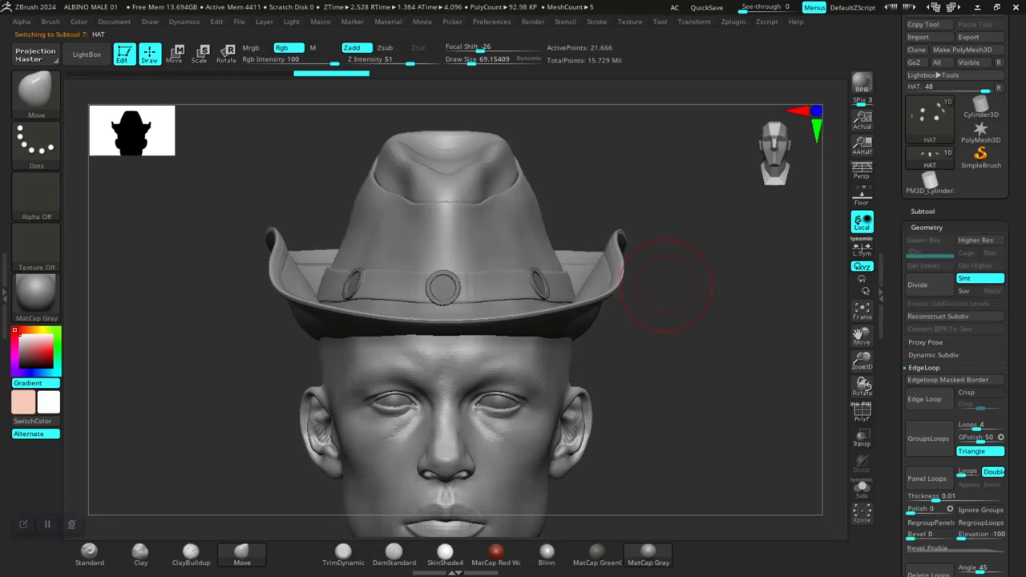
drag(684, 303, 687, 355)
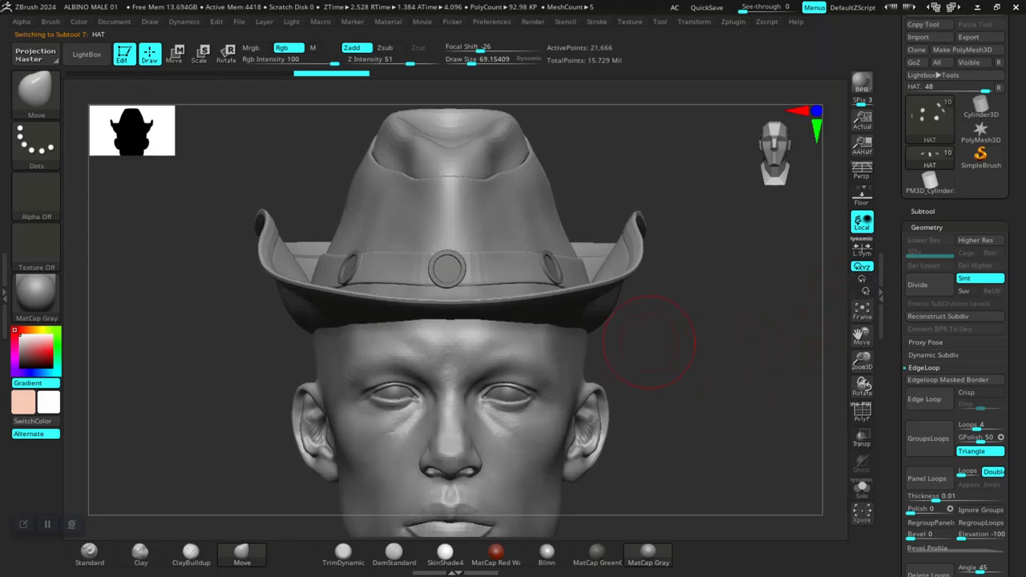
drag(672, 384, 677, 353)
scroll(762, 366, up, 3)
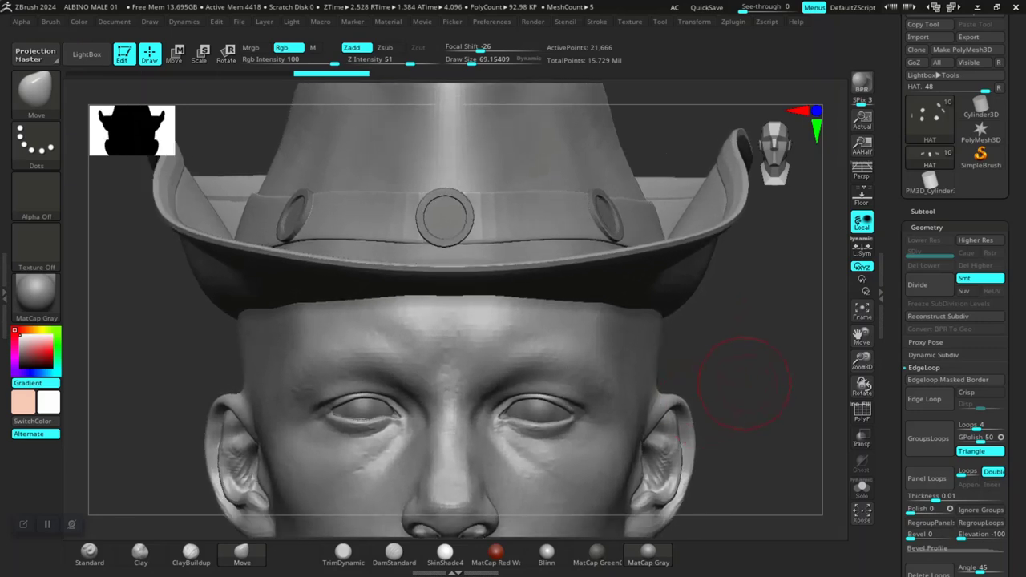
scroll(686, 275, up, 3)
- Reimport OUTER EYES.obj and MINISCUS.obj from ZEXPORT into their matching subtools
alt+click(505, 317)
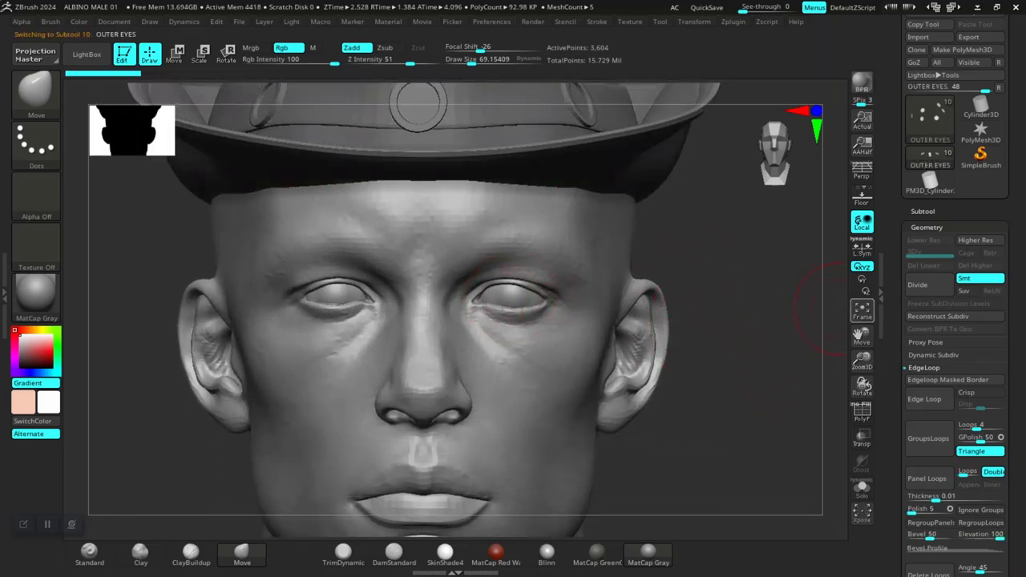
scroll(954, 160, up, 2)
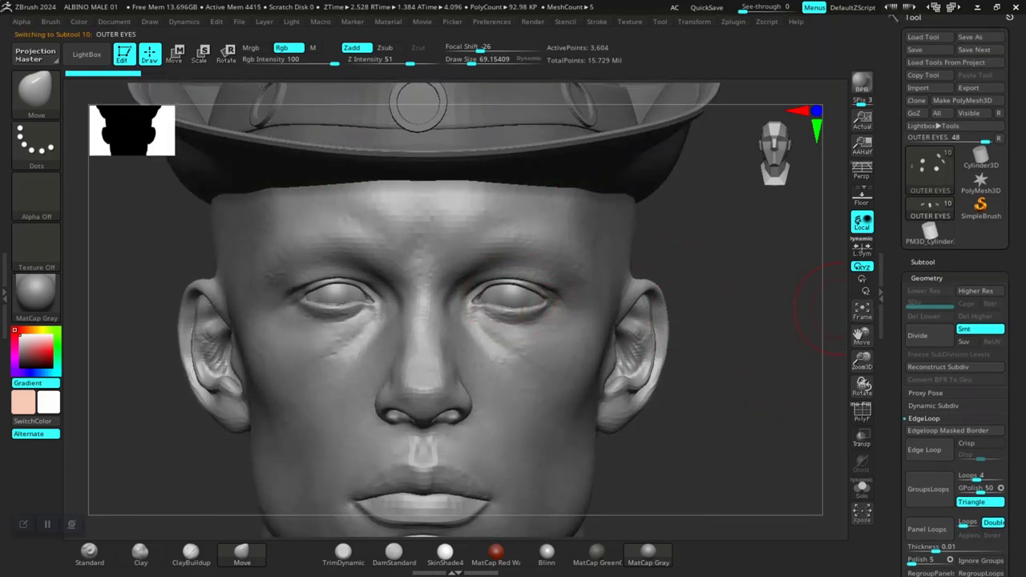
click(917, 93)
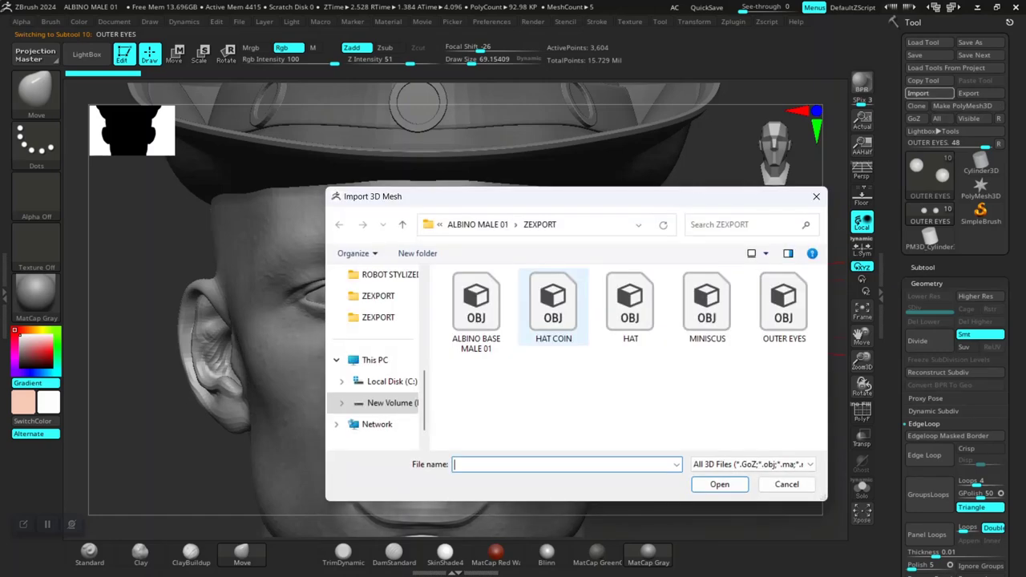
click(784, 303)
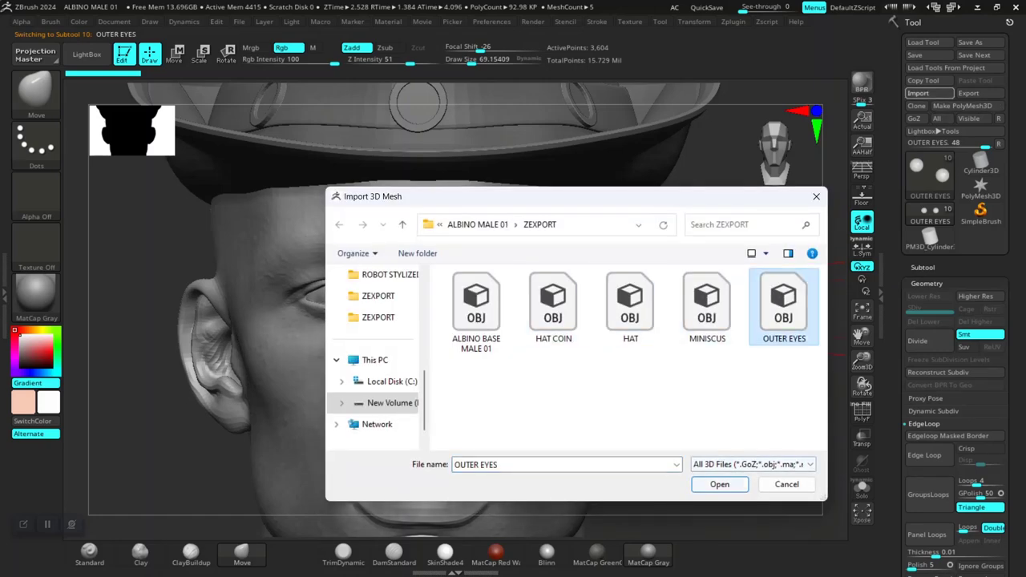
double_click(784, 303)
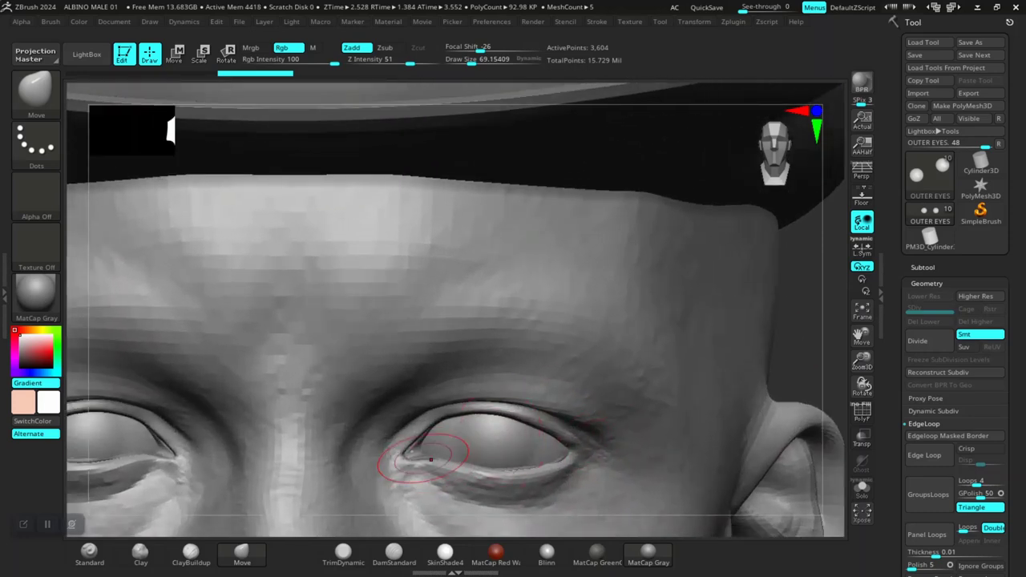
alt+click(417, 455)
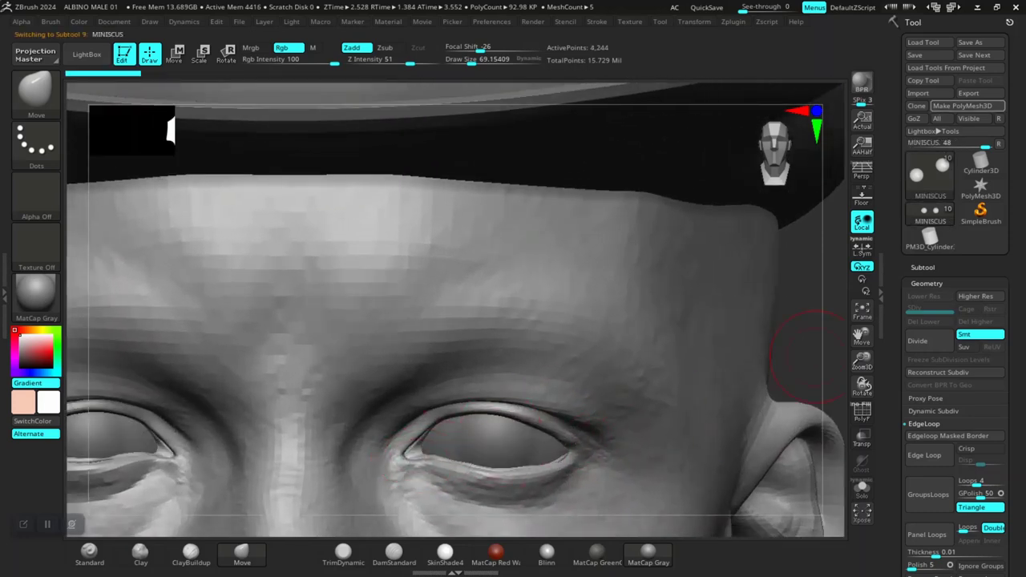
click(922, 93)
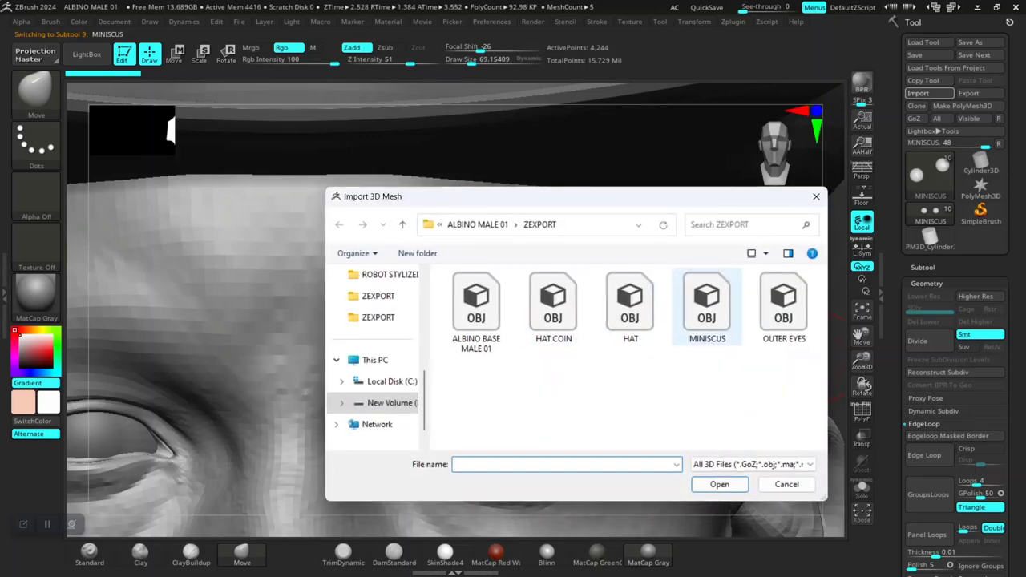
double_click(706, 304)
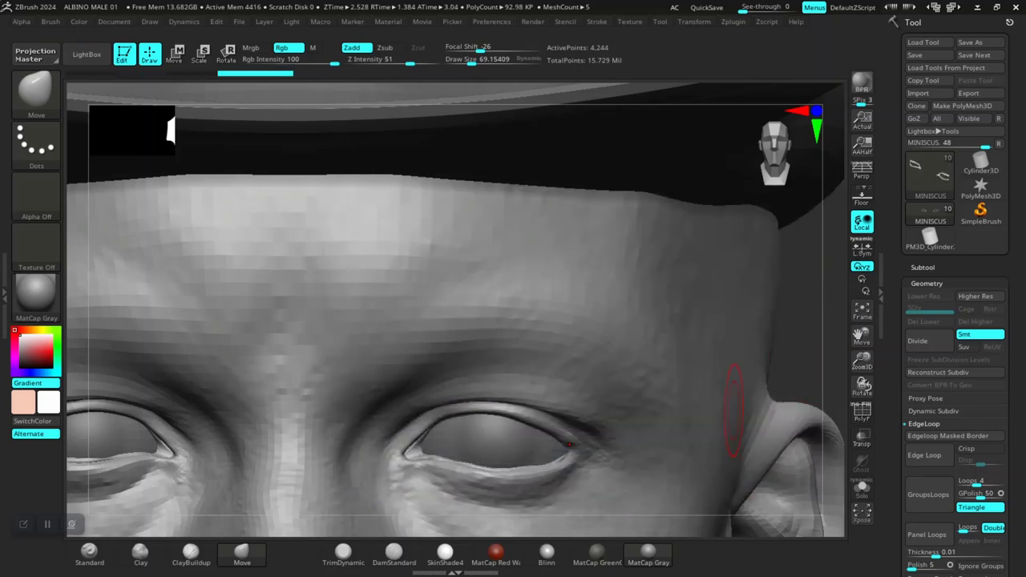
- Save the project over the existing ALBINO MALE 01 file, confirming the replacement
key(f)
key(ctrl+s)
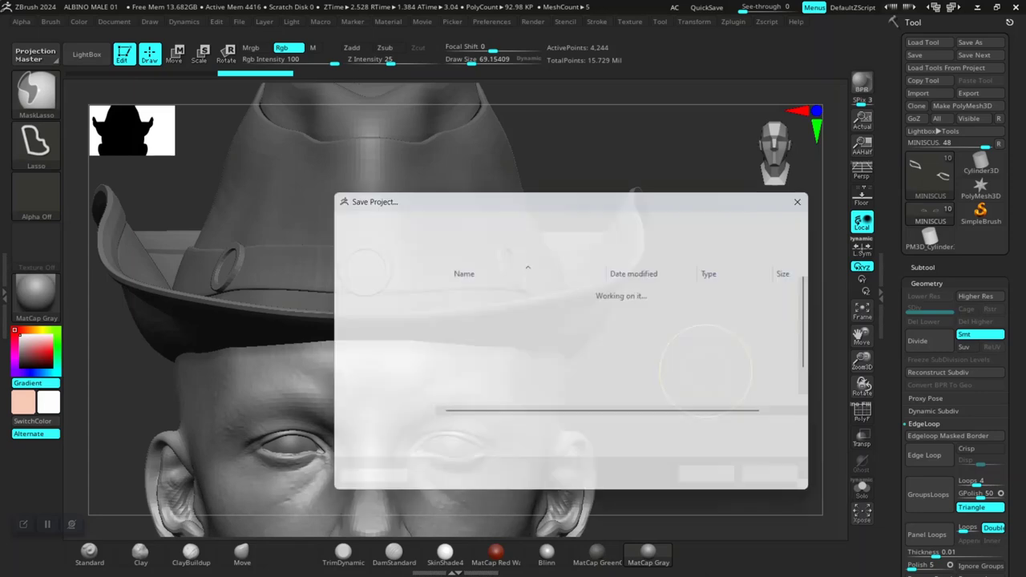
click(720, 484)
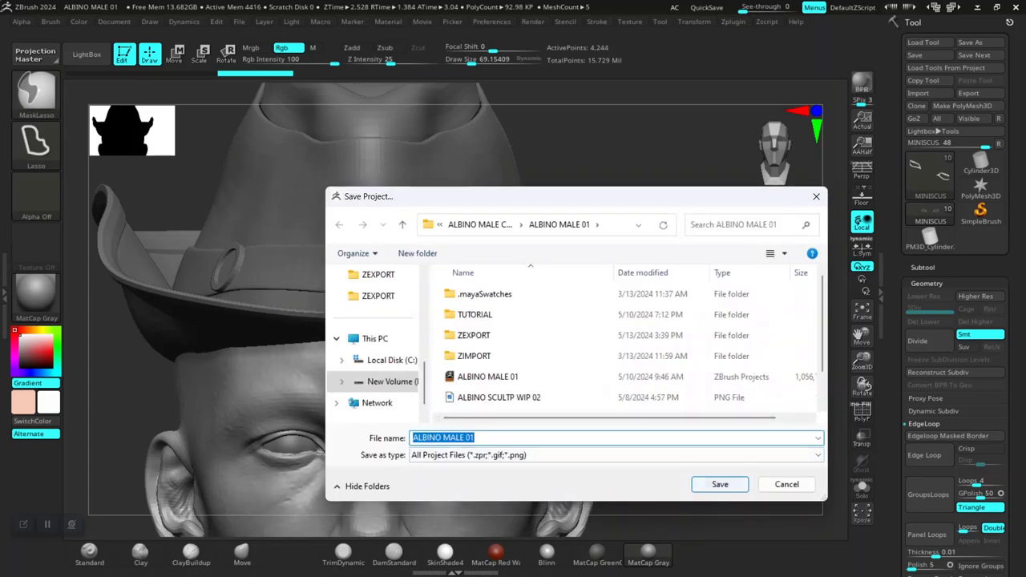
click(545, 279)
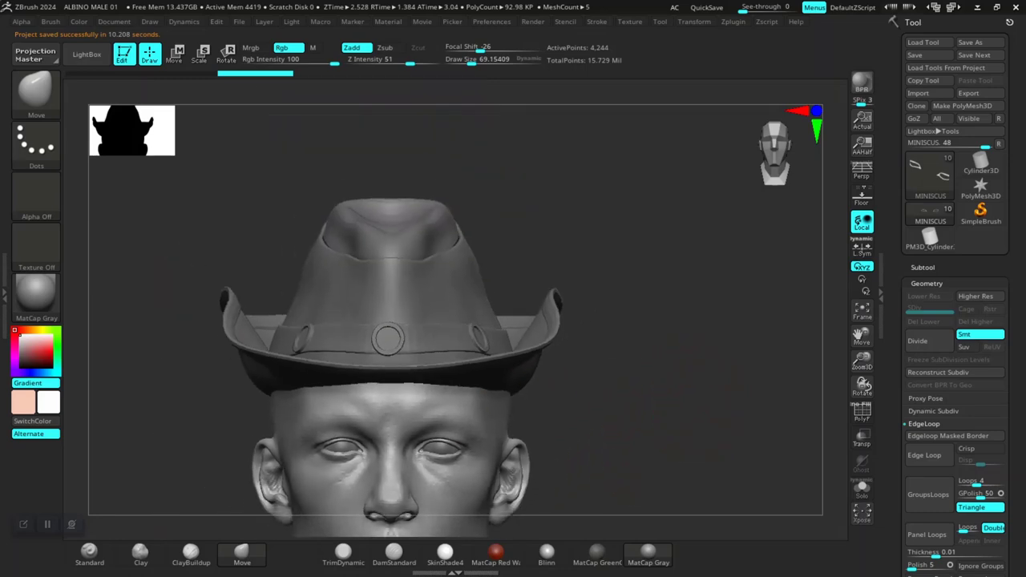
mouse_move(701, 405)
mouse_down()
mouse_move(709, 421)
mouse_move(677, 433)
mouse_move(721, 429)
mouse_up()
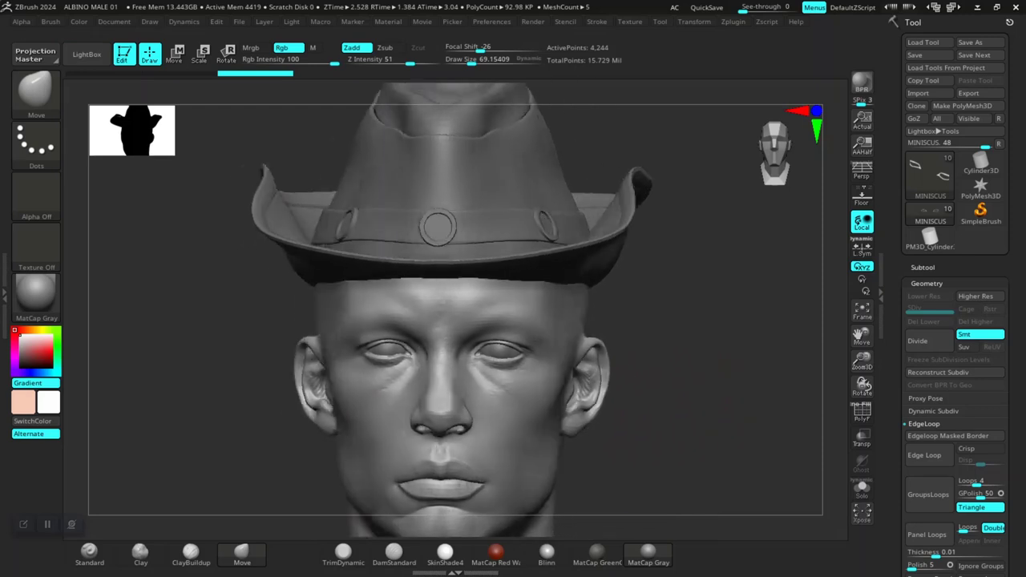
- Select the HAT subtool and subdivide it up to level 3
alt+click(524, 190)
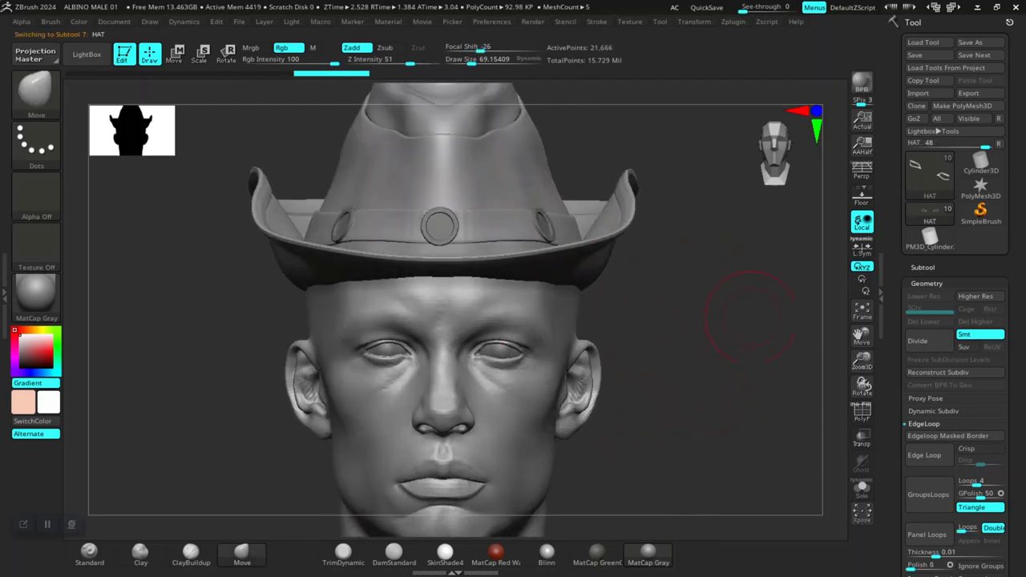
key(d)
key(ctrl+d)
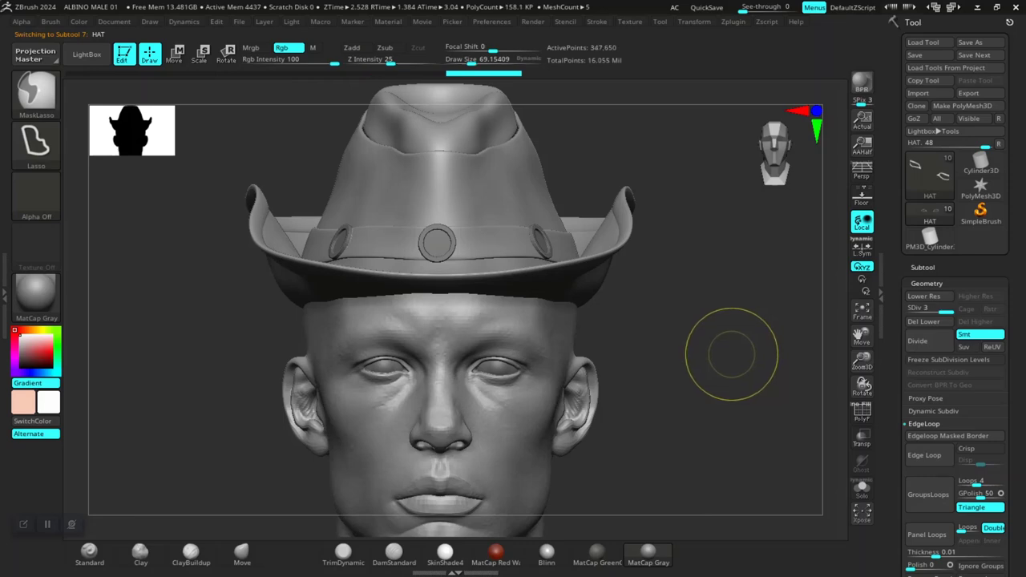
key(b)
key(m)
key(v)
mouse_move(710, 332)
alt+mouse_down()
mouse_move(710, 296)
mouse_move(775, 331)
mouse_move(748, 402)
alt+mouse_up()
- Subdivide the HAT to level 4 (about 1.39 million polygons), then drop to SDiv 1
key(ctrl)
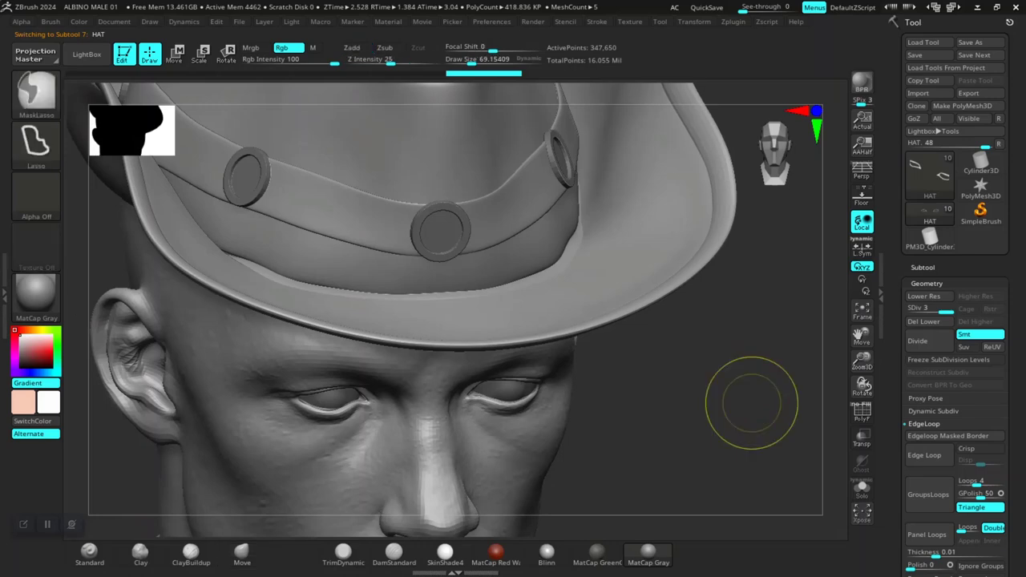
key(ctrl+d)
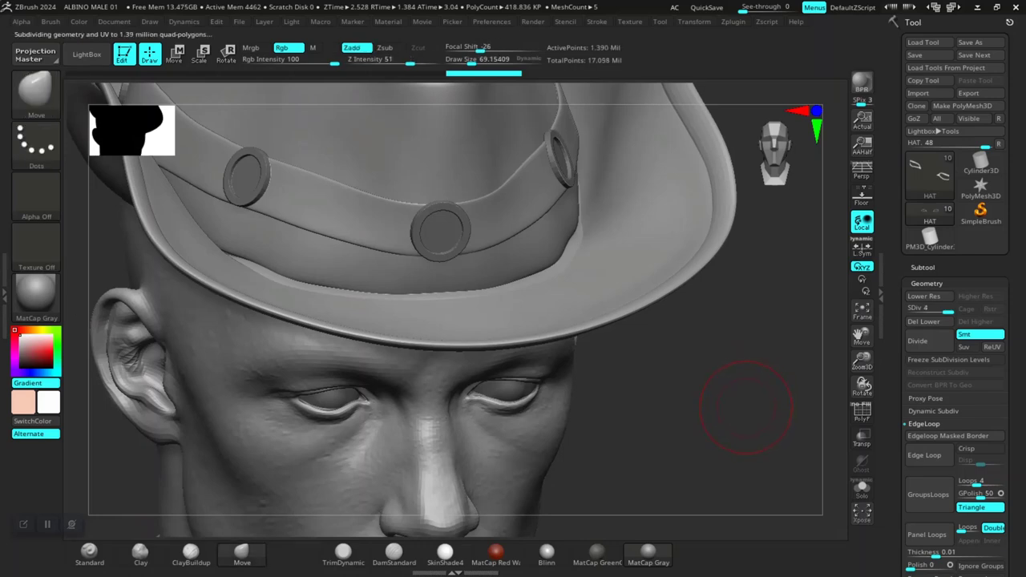
mouse_move(747, 420)
mouse_down()
mouse_move(714, 401)
mouse_move(722, 366)
mouse_move(838, 367)
mouse_up()
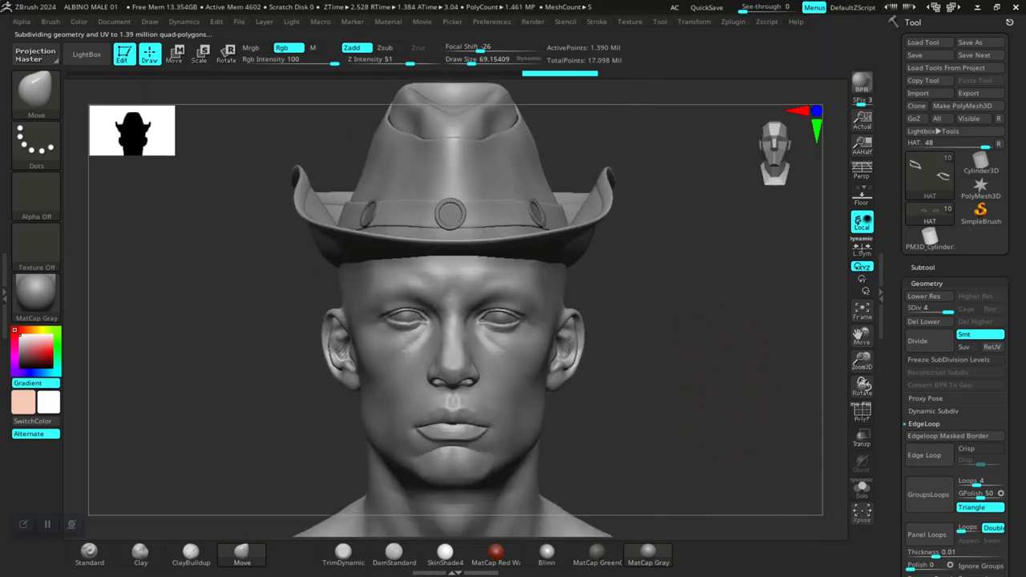
key(shift+d)
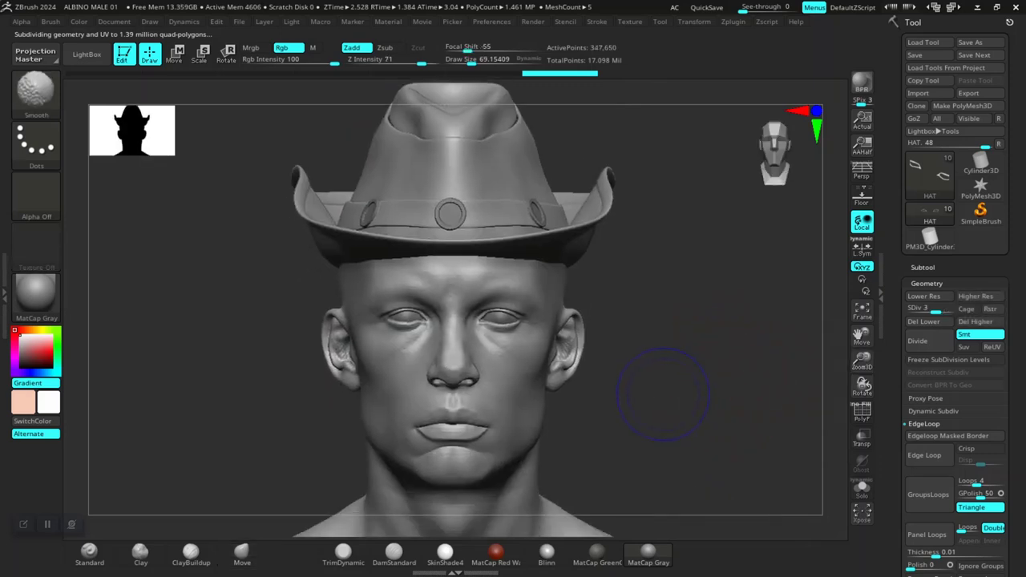
key(shift+d)
key(shift+d)
key(f)
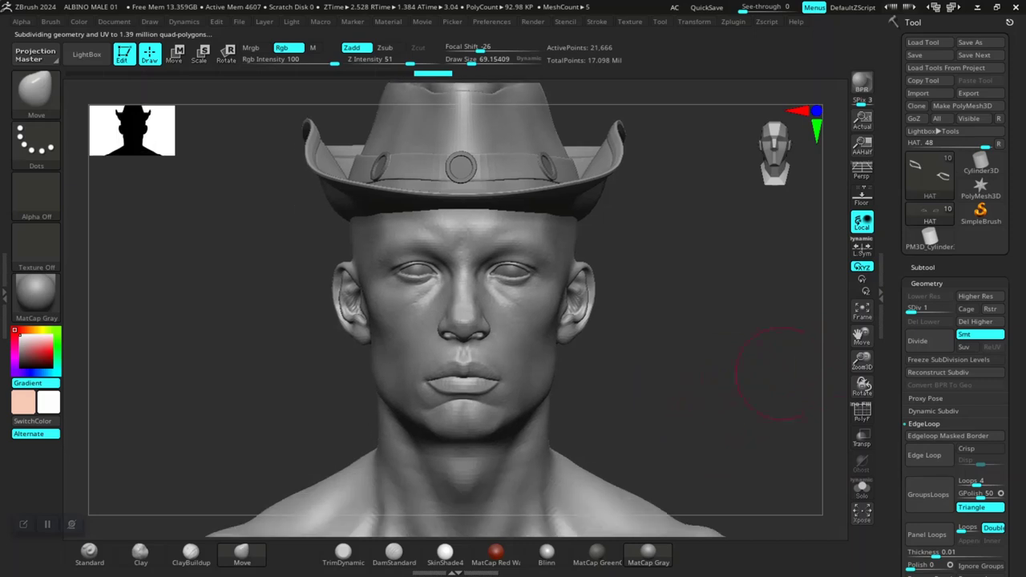
scroll(954, 320, down, 3)
scroll(954, 320, down, 3)
- Set the HAT's UV map size to 4096
scroll(954, 321, down, 3)
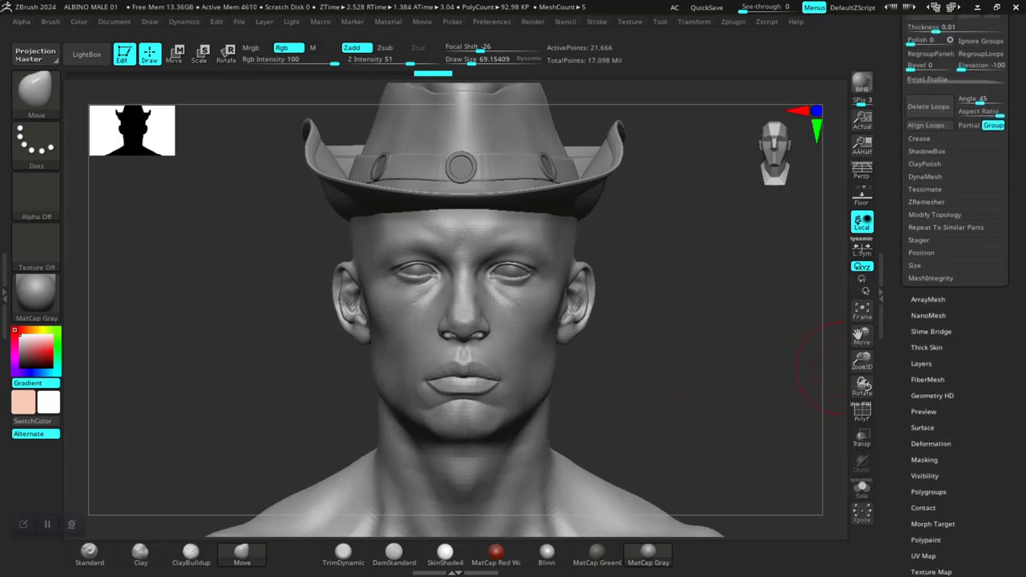
scroll(954, 320, down, 2)
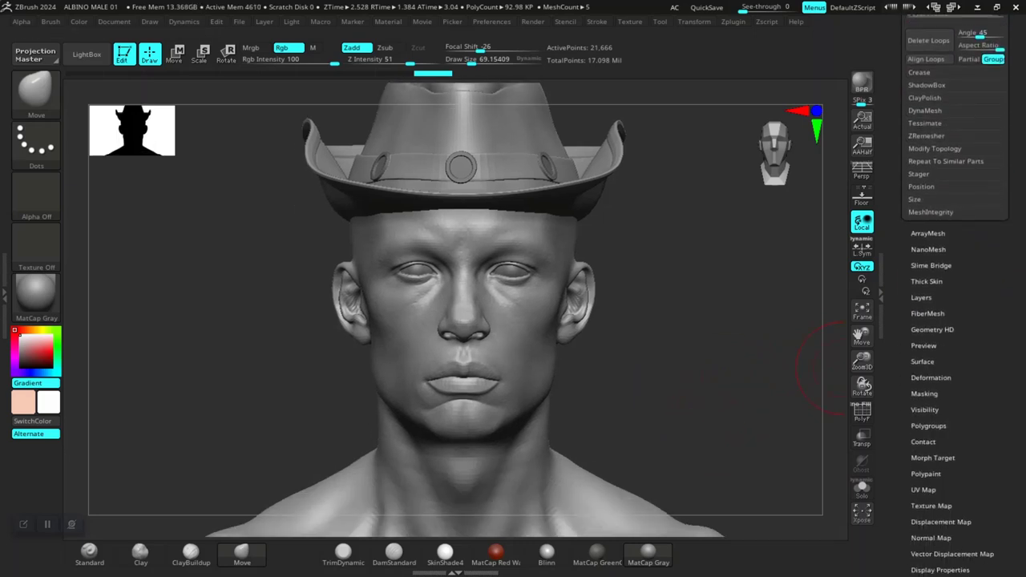
scroll(954, 321, down, 2)
click(923, 422)
scroll(954, 321, up, 2)
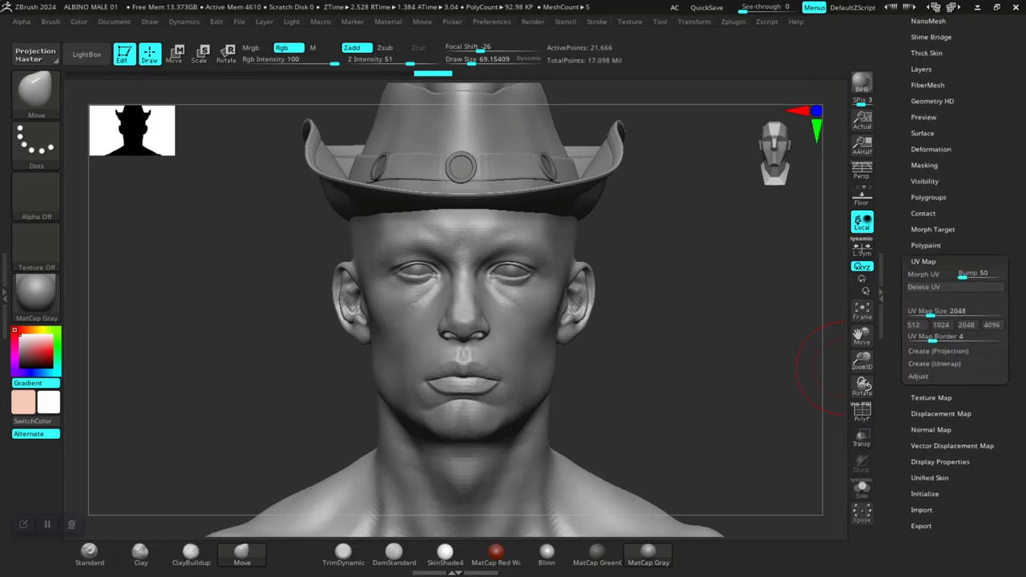
click(992, 324)
- Create the HAT normal map and clone it into a 4096×4096 texture
click(931, 430)
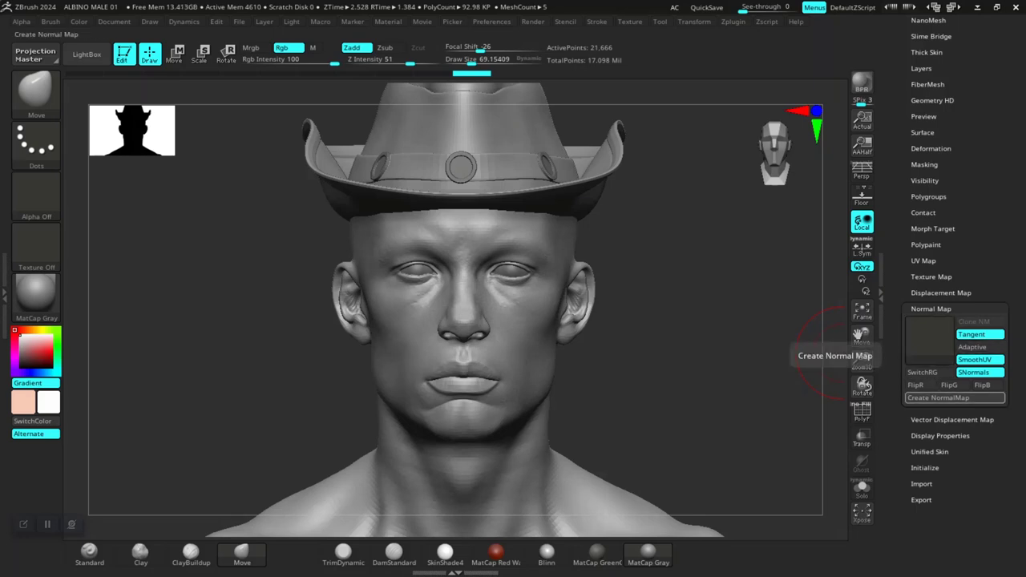
click(938, 398)
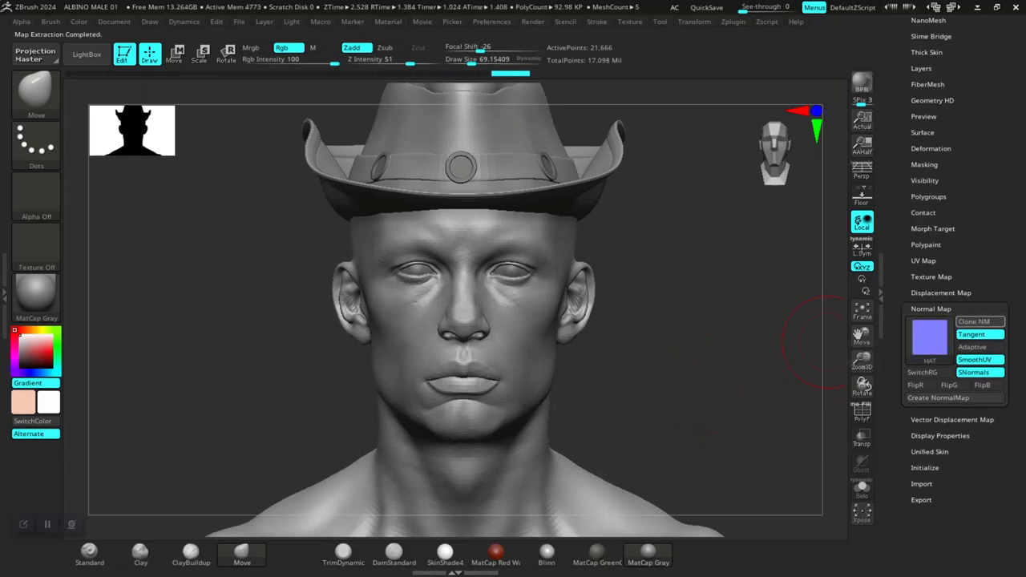
click(930, 337)
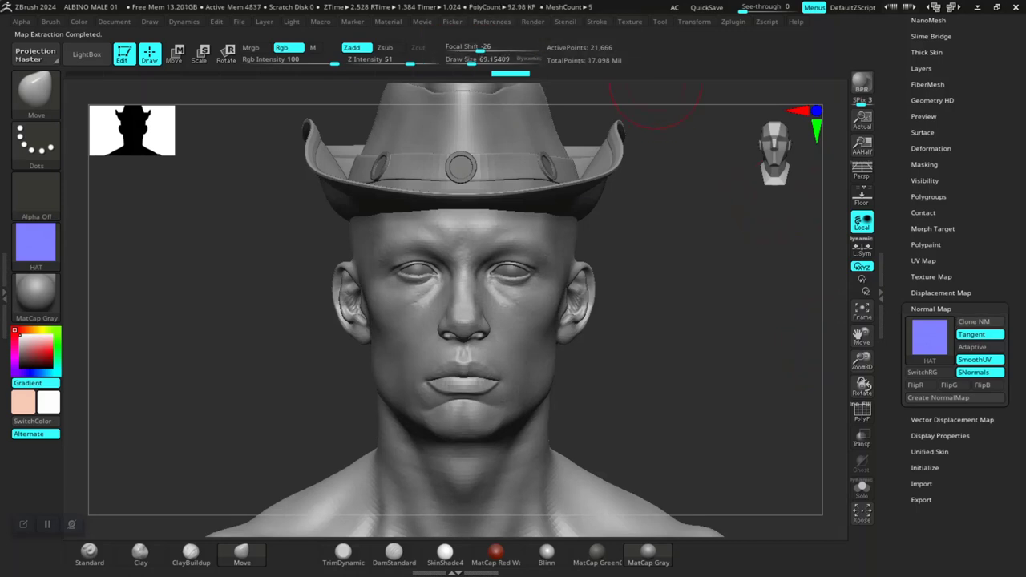
click(629, 21)
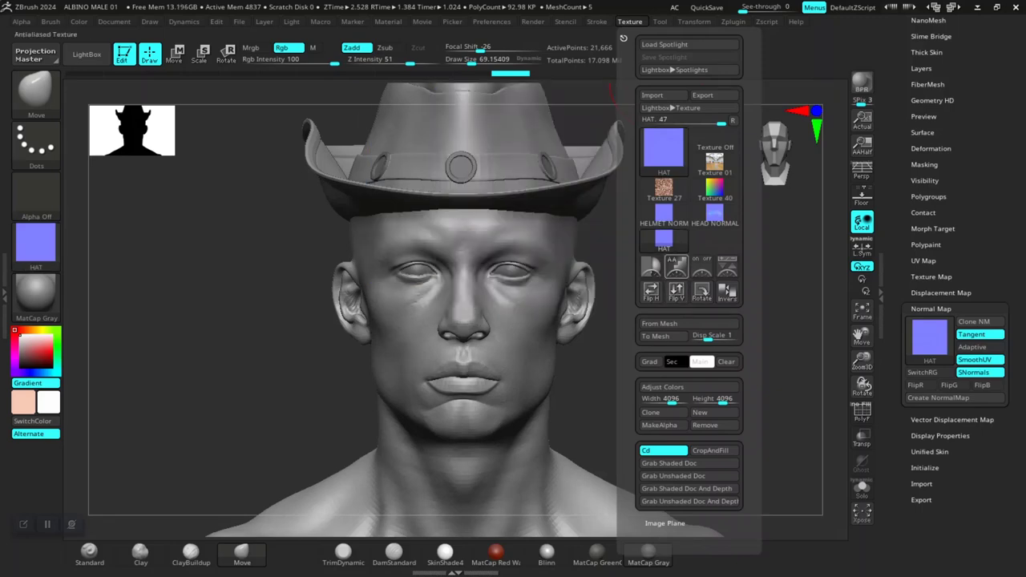
- Create a new ZMAPS folder inside ZEXPORT for the exported normal map
click(704, 94)
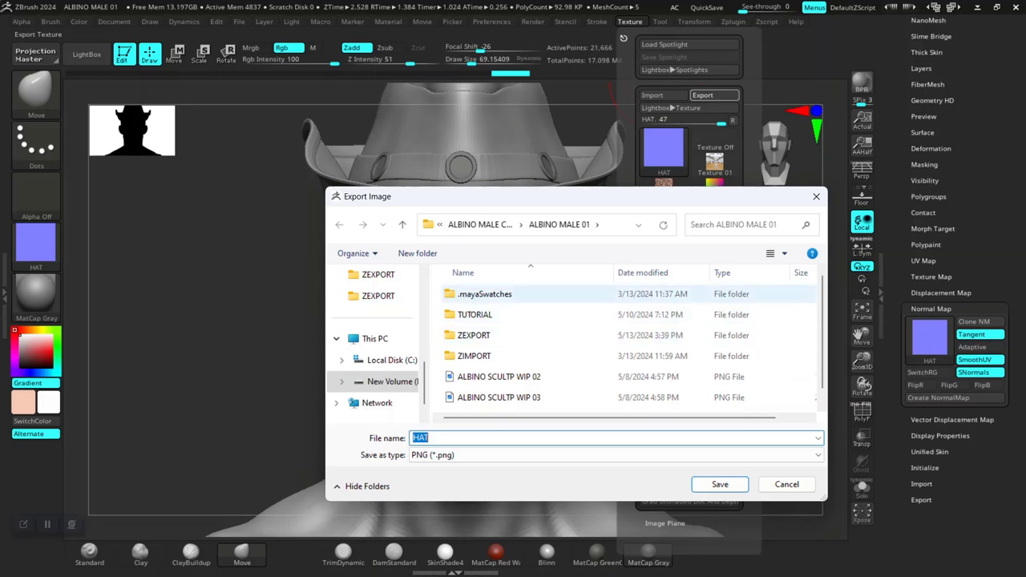
double_click(473, 335)
click(418, 253)
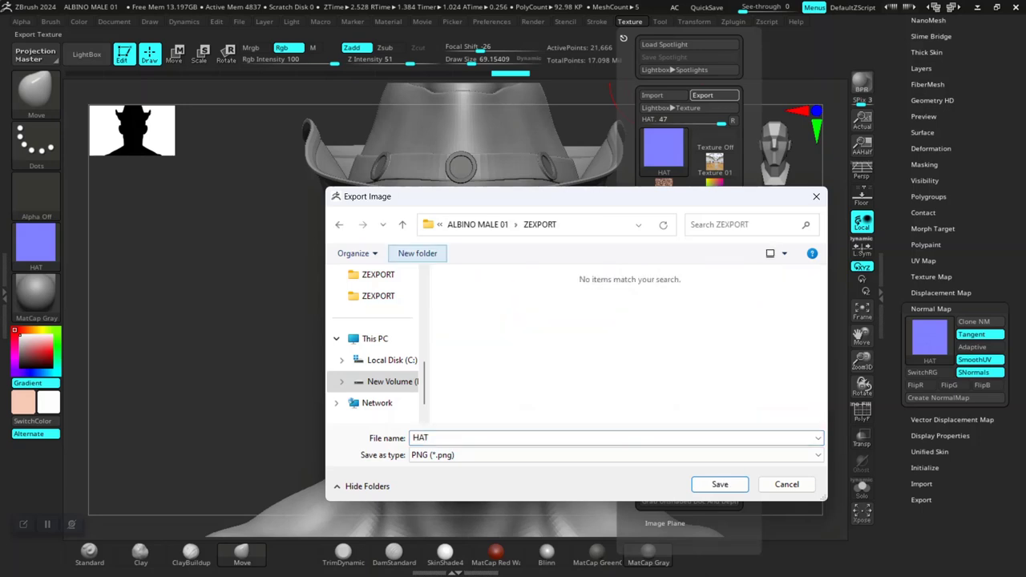
text(Z)
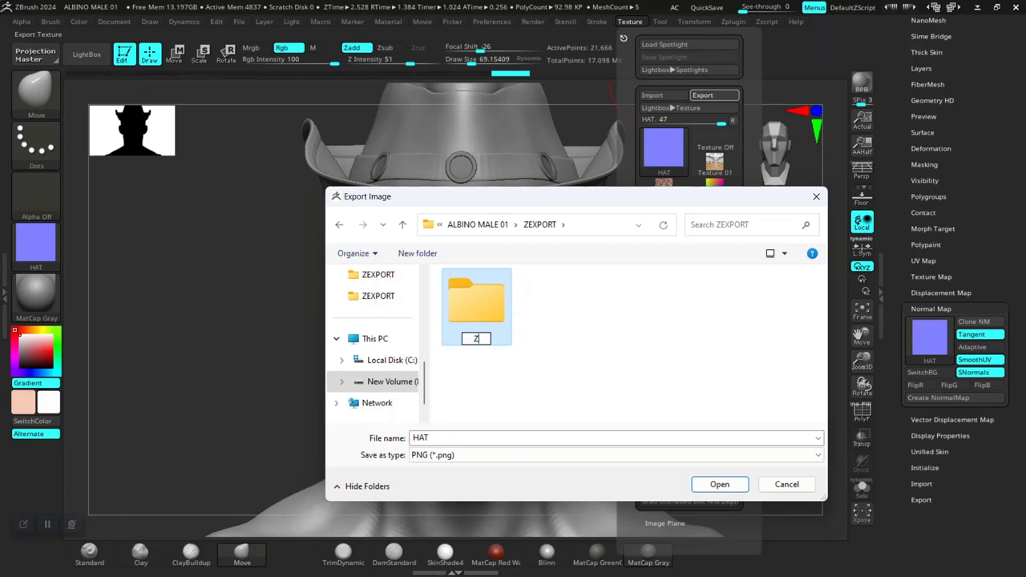
text(MAPS)
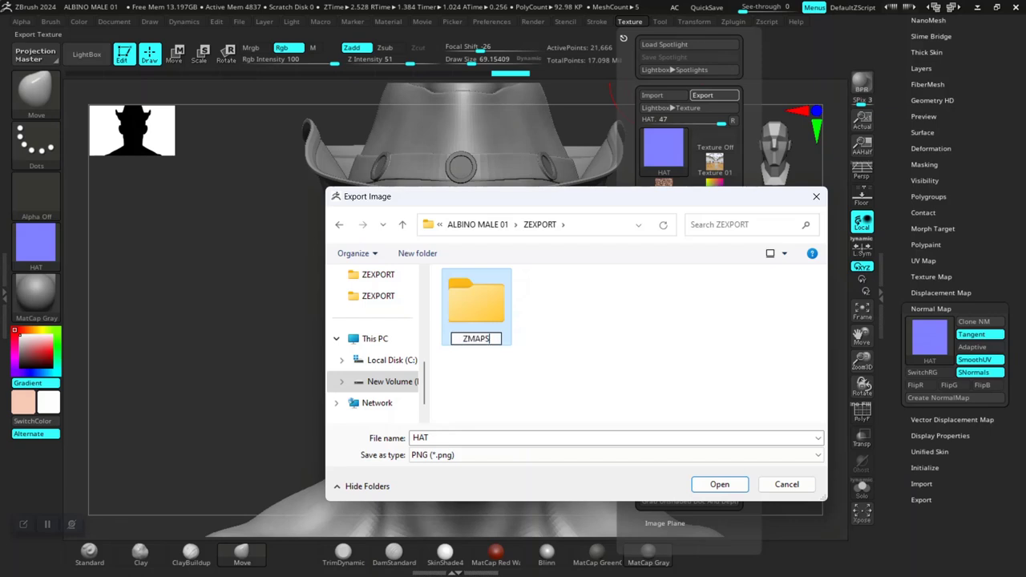
key(Return)
key(Return)
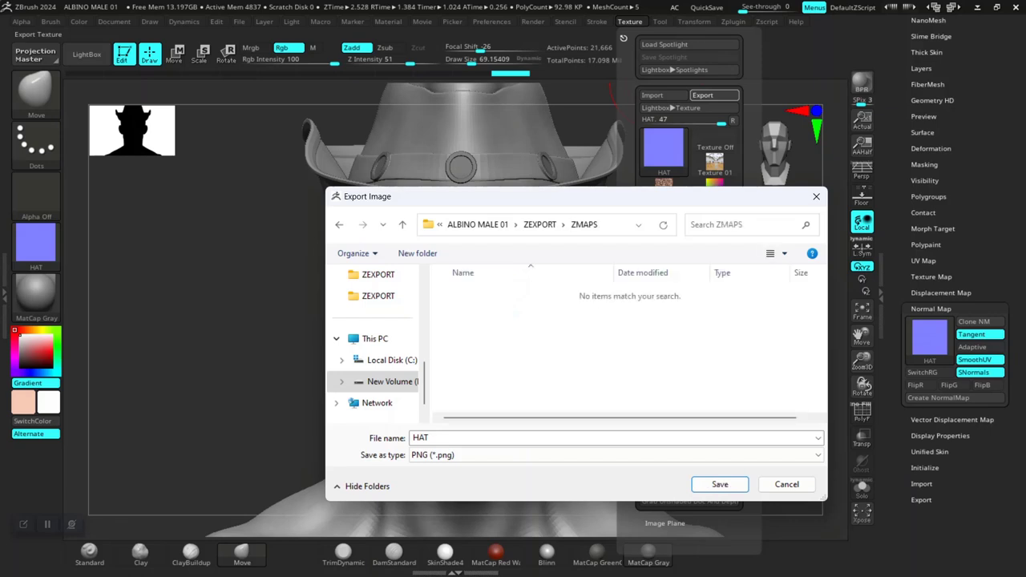
- Save the hat normal map in ZMAPS as HAT NORMAL
click(617, 438)
key(End)
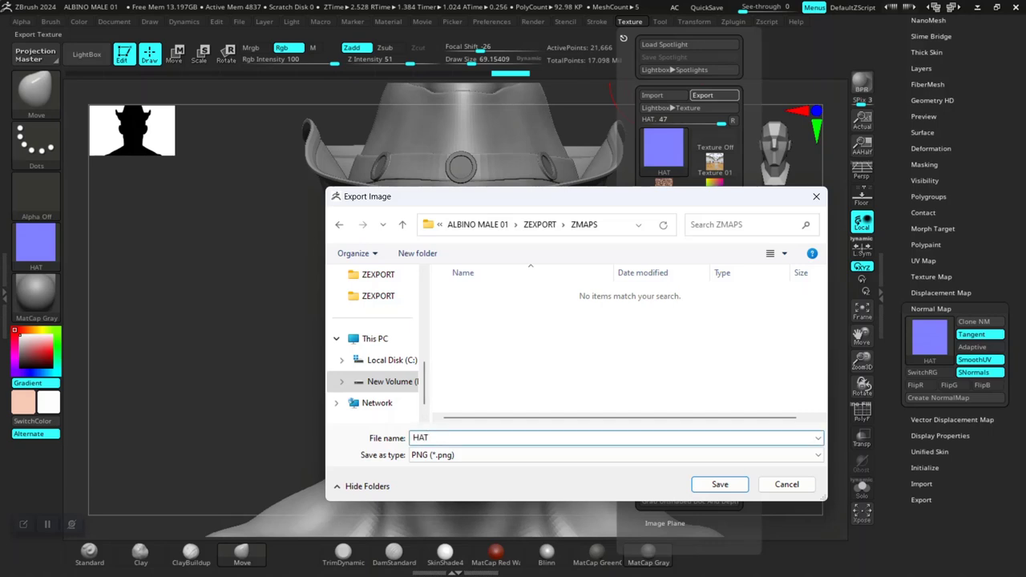
text(NORMAL)
key(Return)
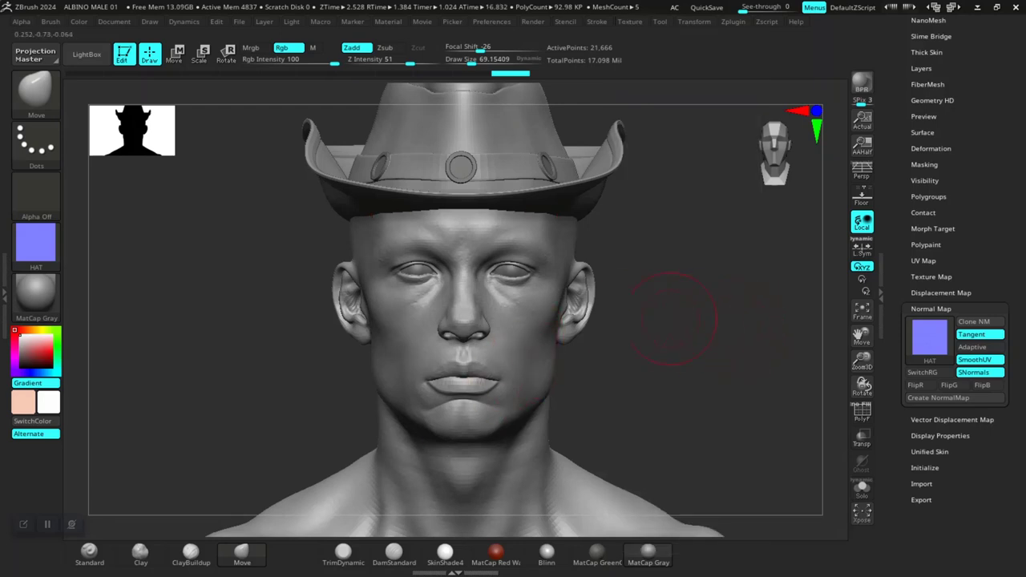
- Select the HAT COIN subtool and return it to its lowest subdivision level
alt+click(460, 167)
alt+drag(618, 247, 618, 310)
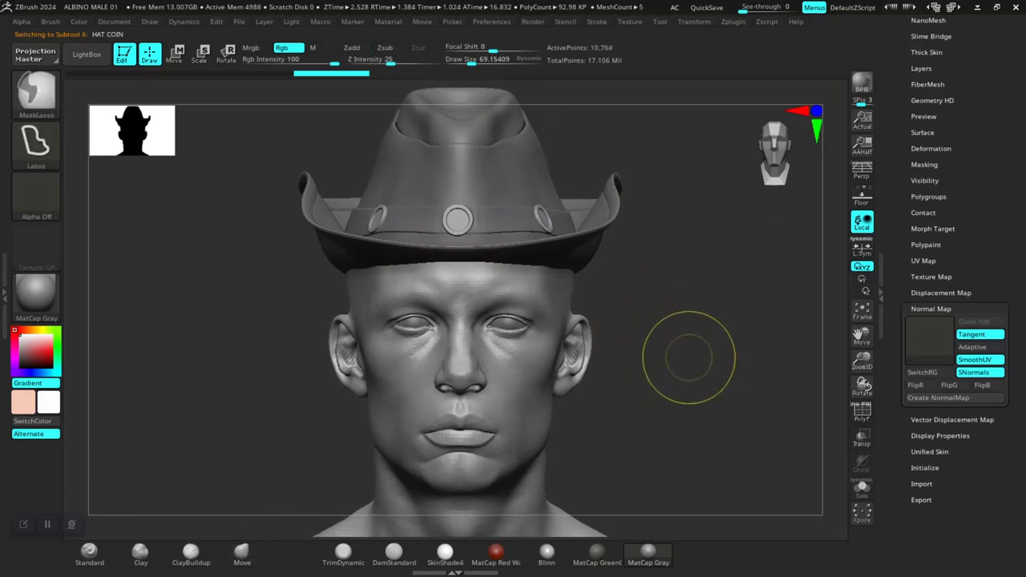
key(ctrl+d)
key(ctrl+d)
mouse_move(731, 334)
mouse_down()
mouse_move(791, 472)
mouse_move(747, 388)
mouse_up()
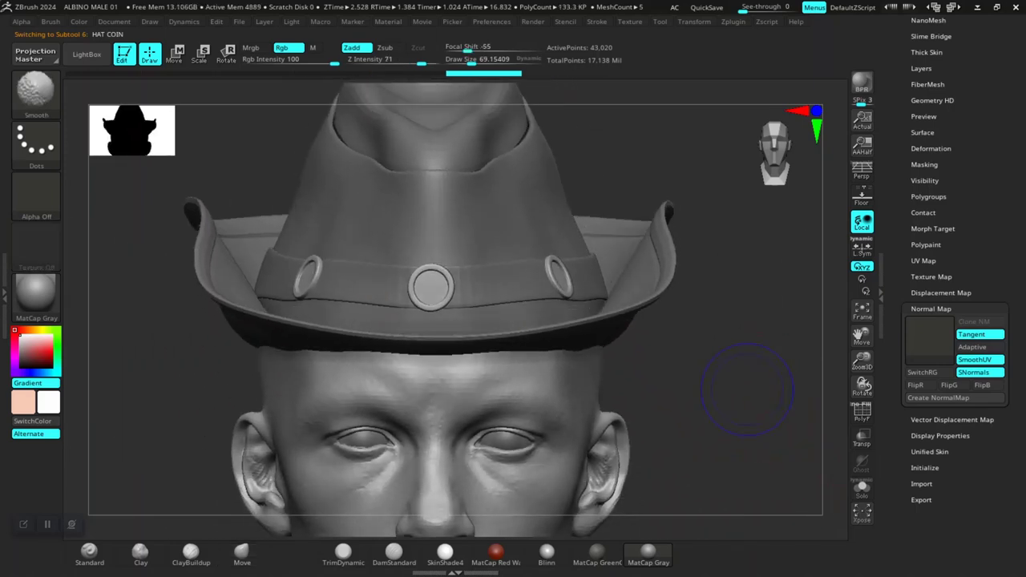
key(shift+d)
key(shift+d)
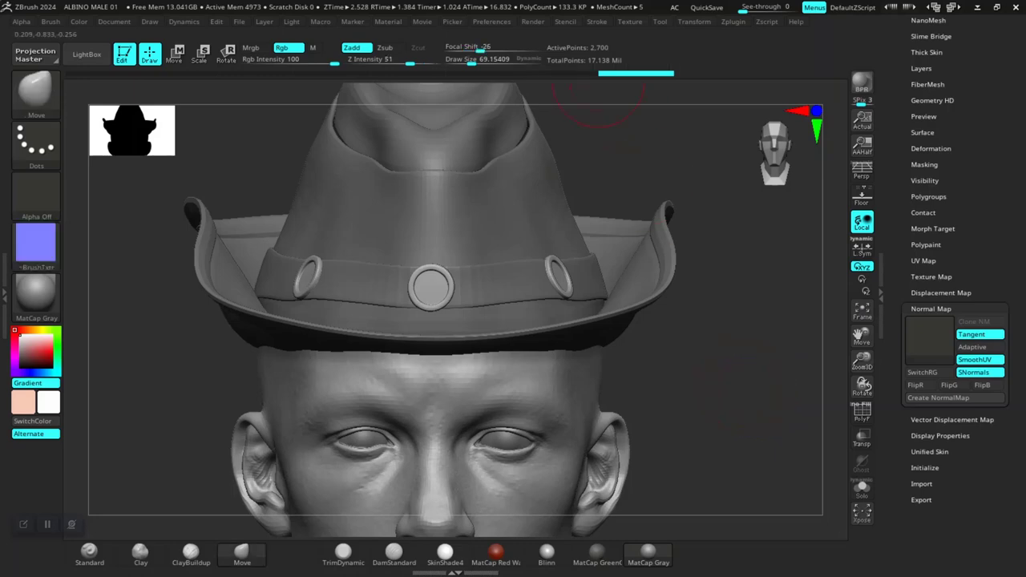
- Set the HAT COIN UV map size to 4096, create its normal map and clone it
scroll(954, 241, up, 1)
scroll(954, 321, up, 4)
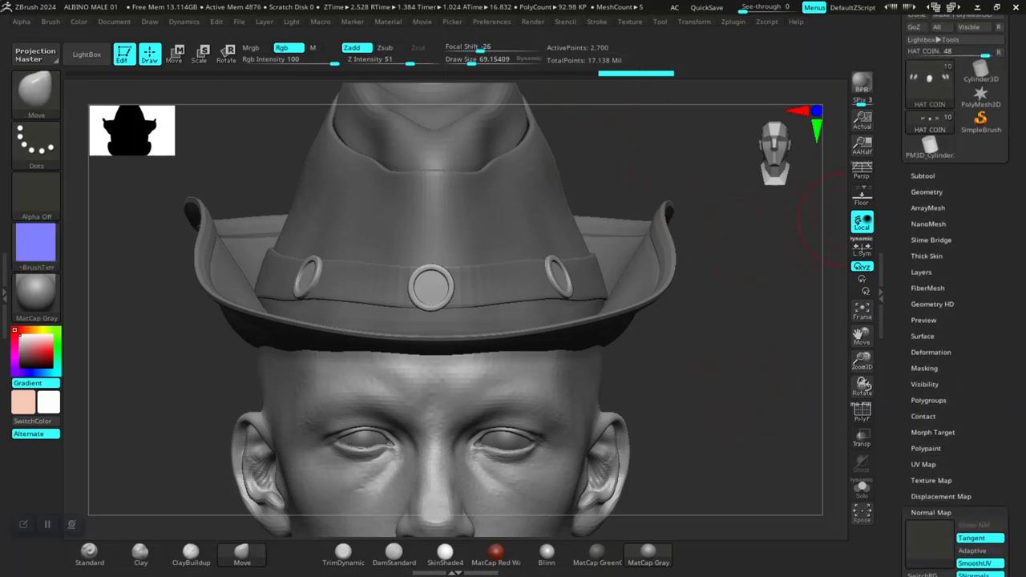
click(927, 192)
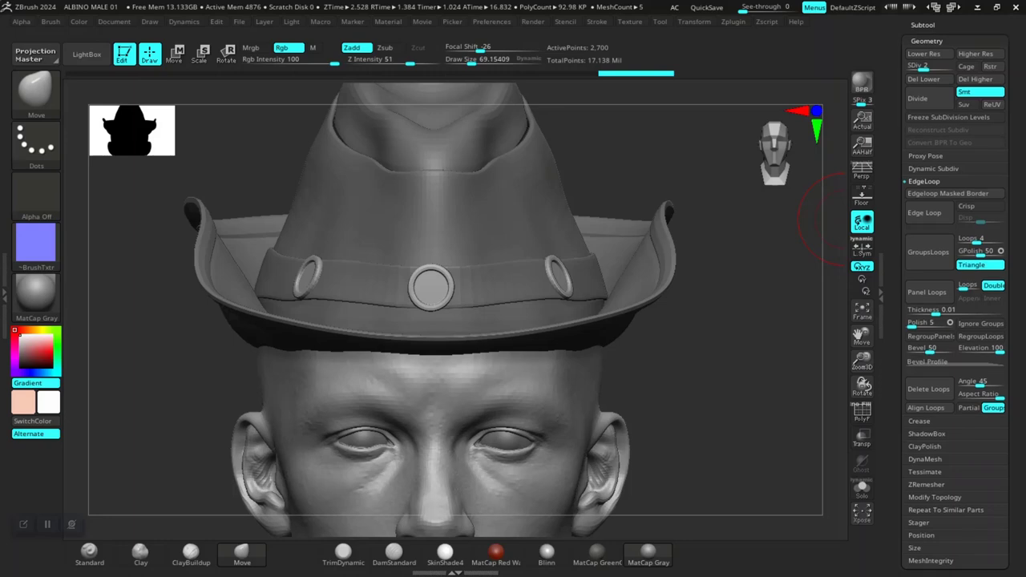
scroll(954, 320, down, 4)
click(923, 453)
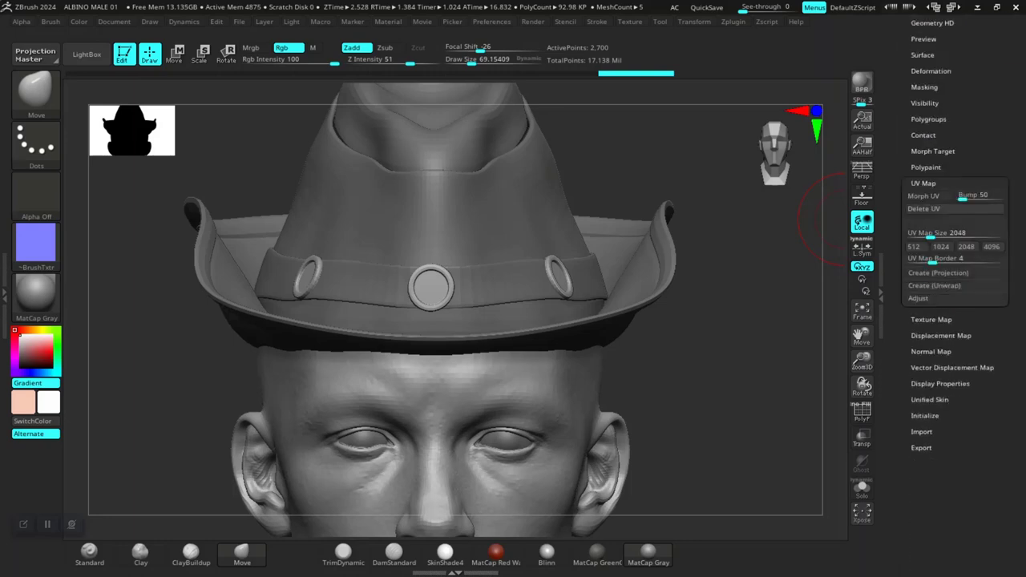
scroll(962, 320, up, 2)
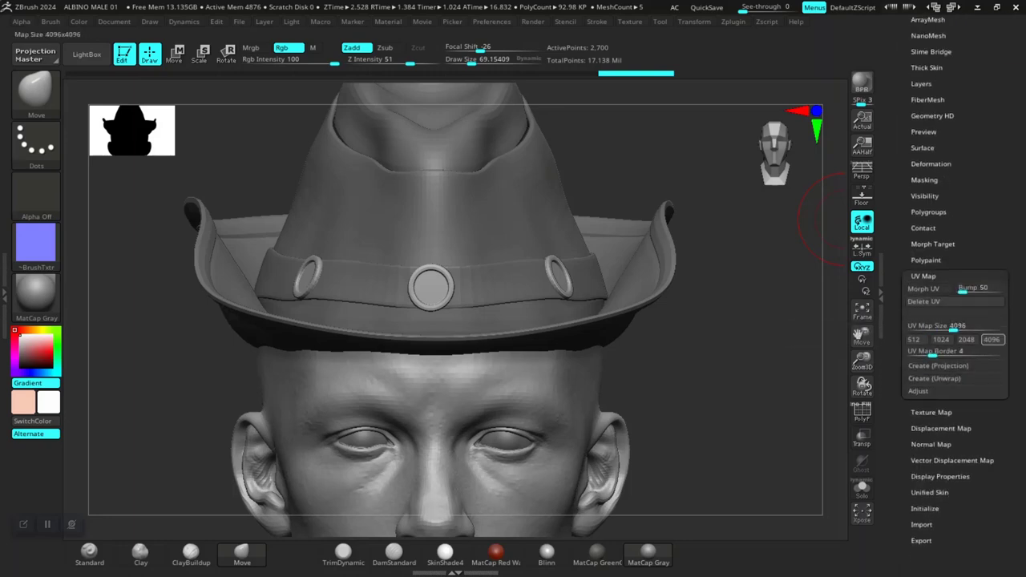
click(992, 339)
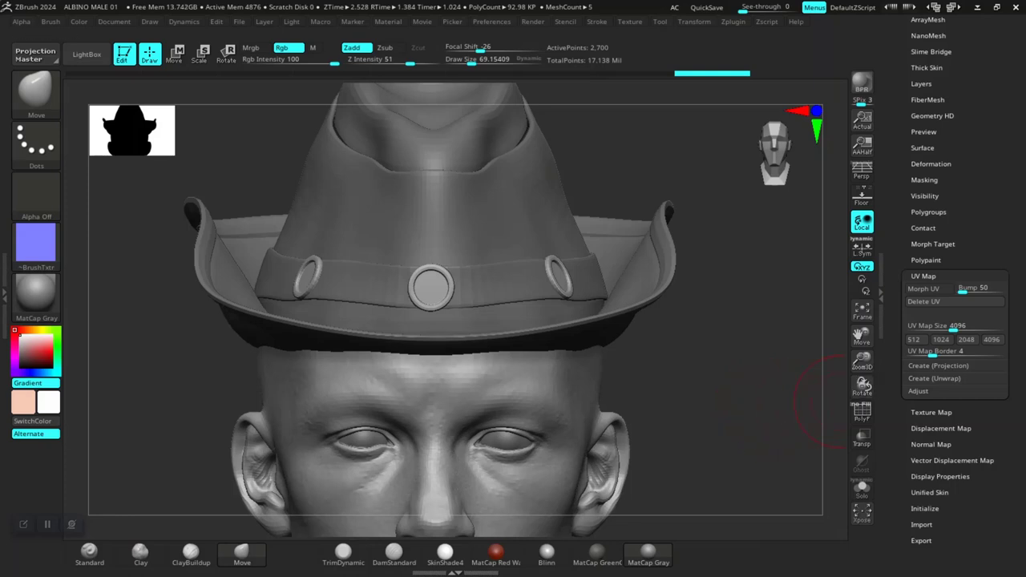
click(931, 444)
click(938, 413)
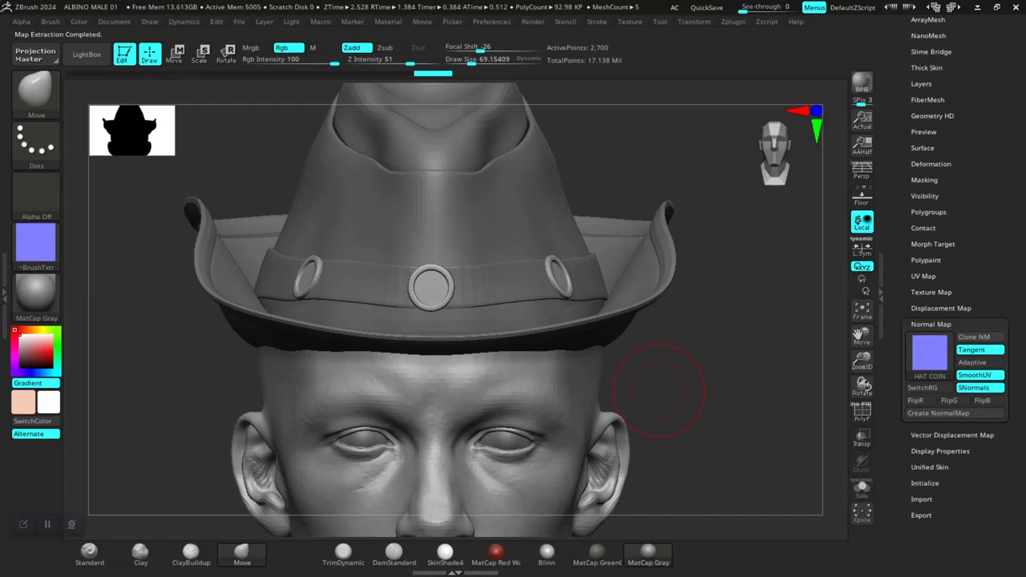
click(974, 337)
- Export the hat coin normal map into ZMAPS as HAT COIN NORMAL.png
click(629, 21)
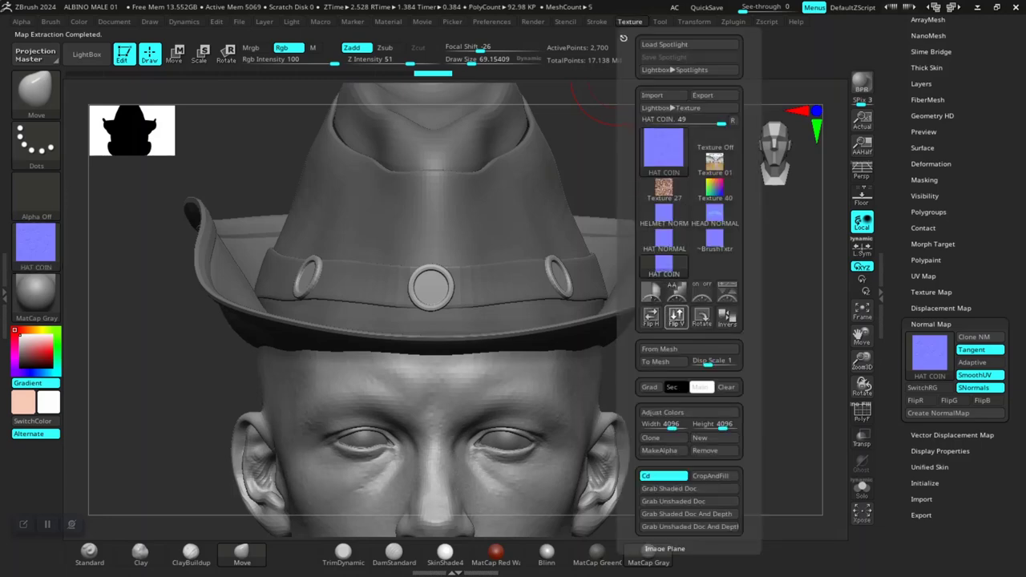
click(702, 95)
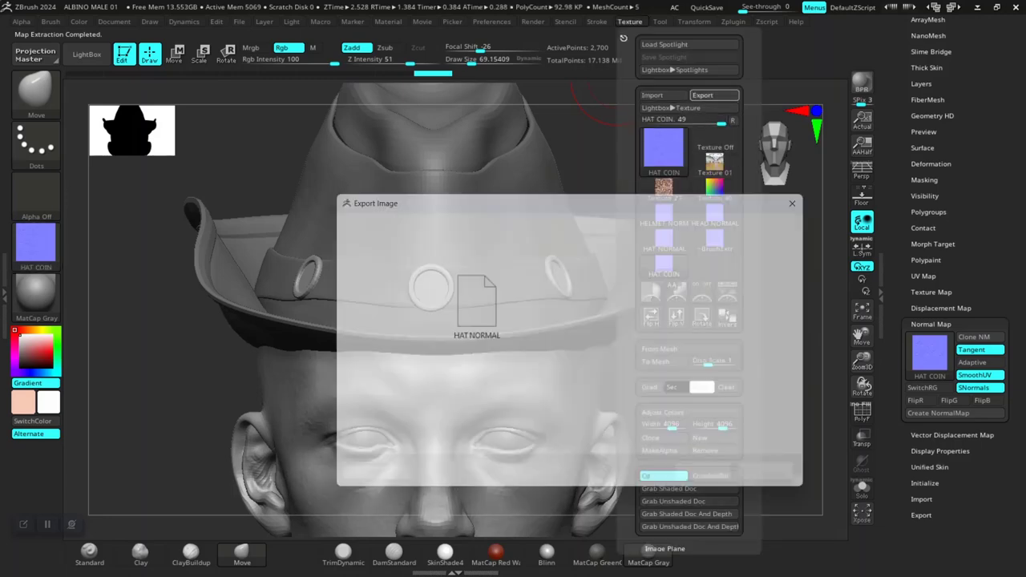
click(449, 437)
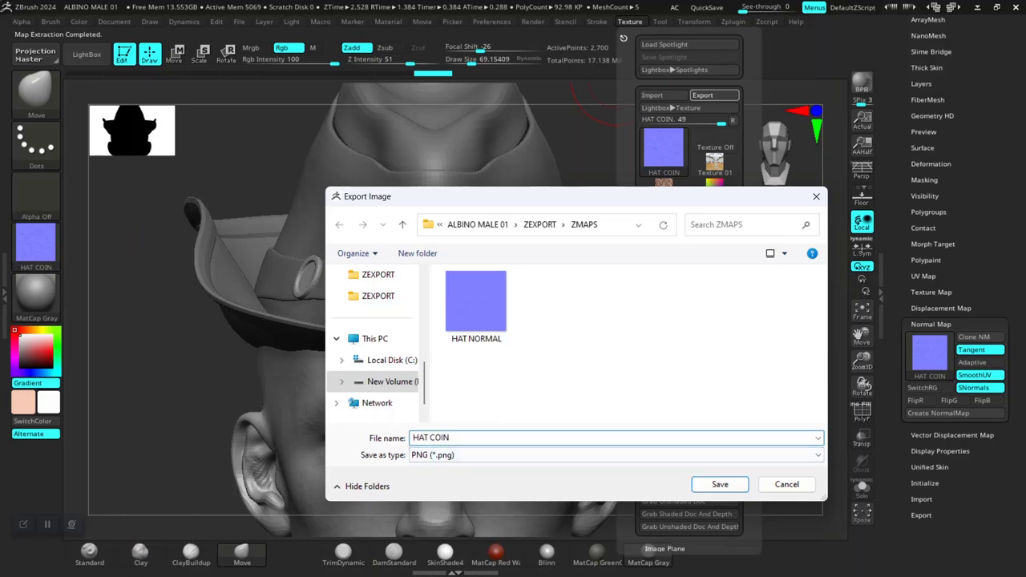
text(NOR)
text(MAL)
click(720, 484)
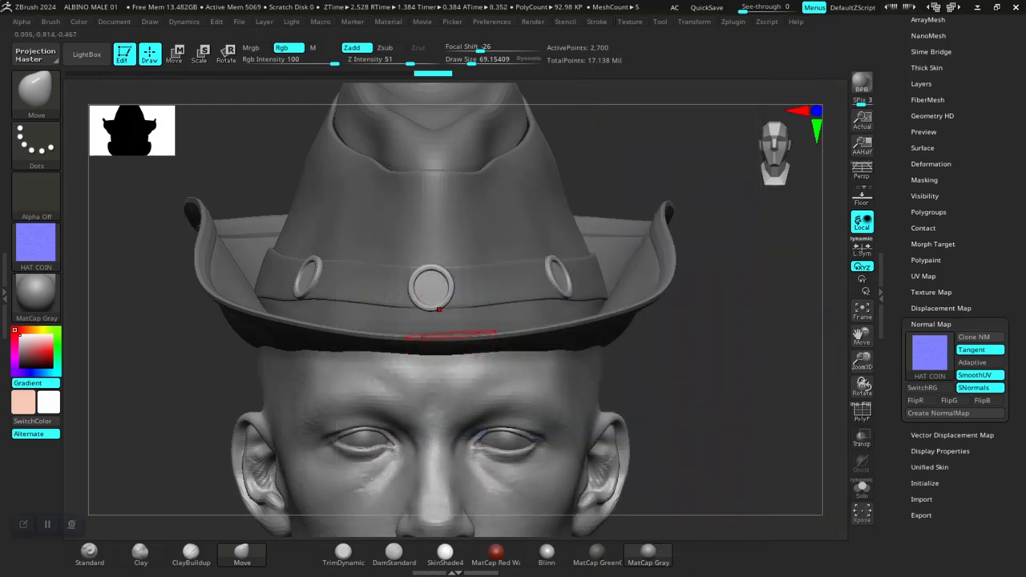
mouse_move(701, 373)
mouse_down()
mouse_move(721, 377)
mouse_move(704, 395)
mouse_up()
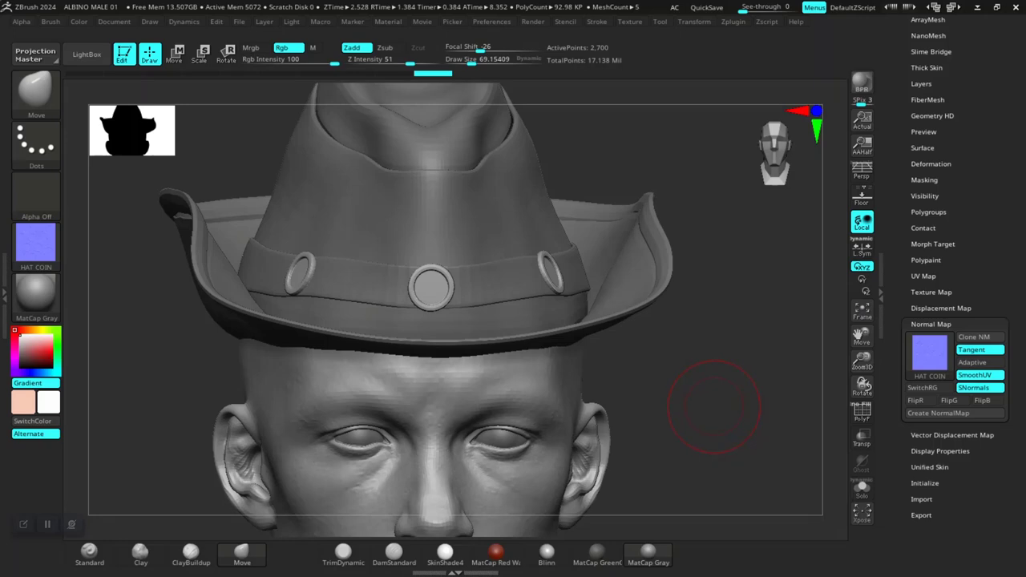
mouse_move(716, 422)
alt+mouse_down()
mouse_move(687, 251)
mouse_move(721, 457)
mouse_move(738, 389)
mouse_move(698, 410)
alt+mouse_up()
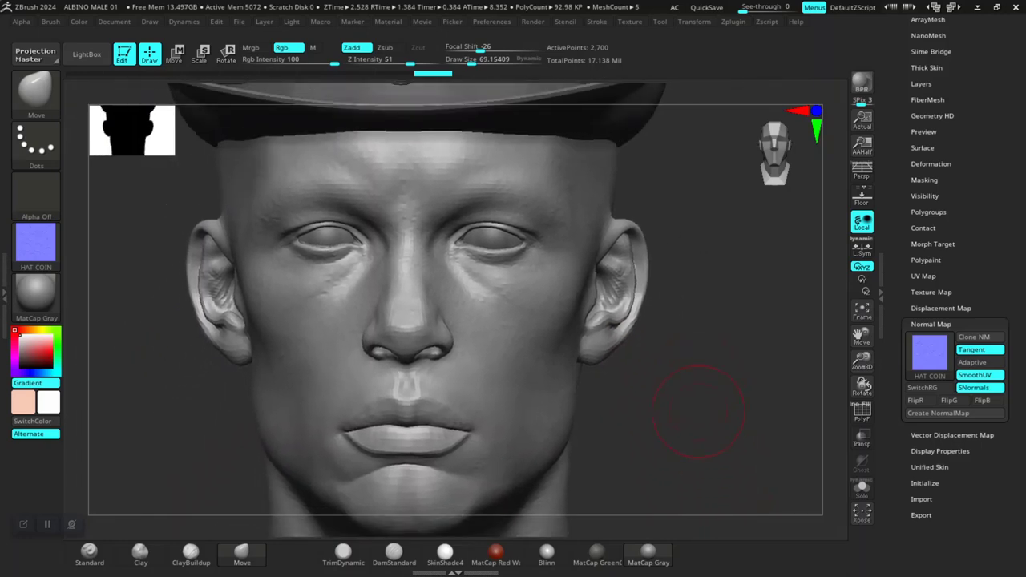
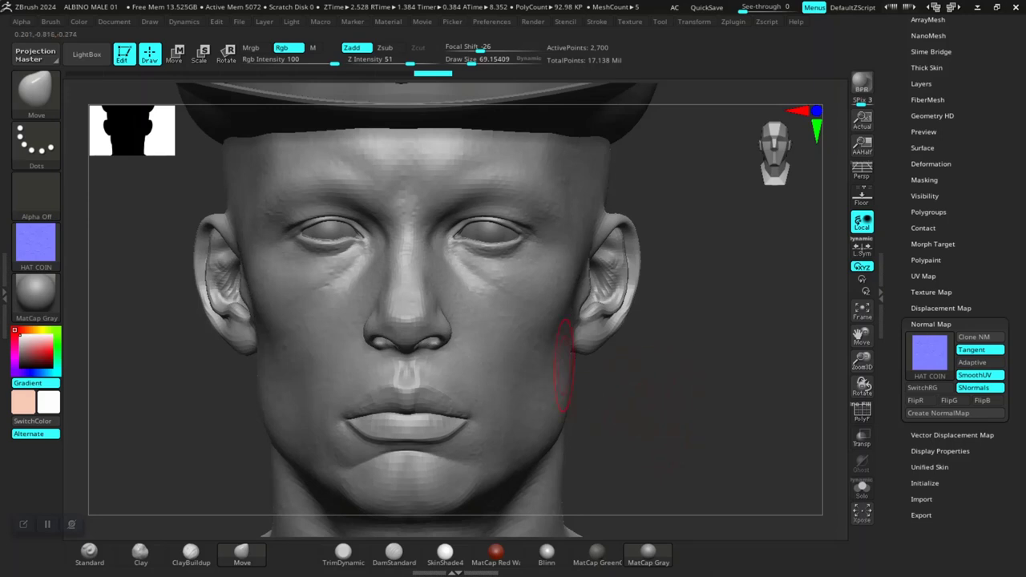
- Select the ALBINO BASE MALE 01 head subtool and raise it to its highest subdivision level
alt+click(492, 377)
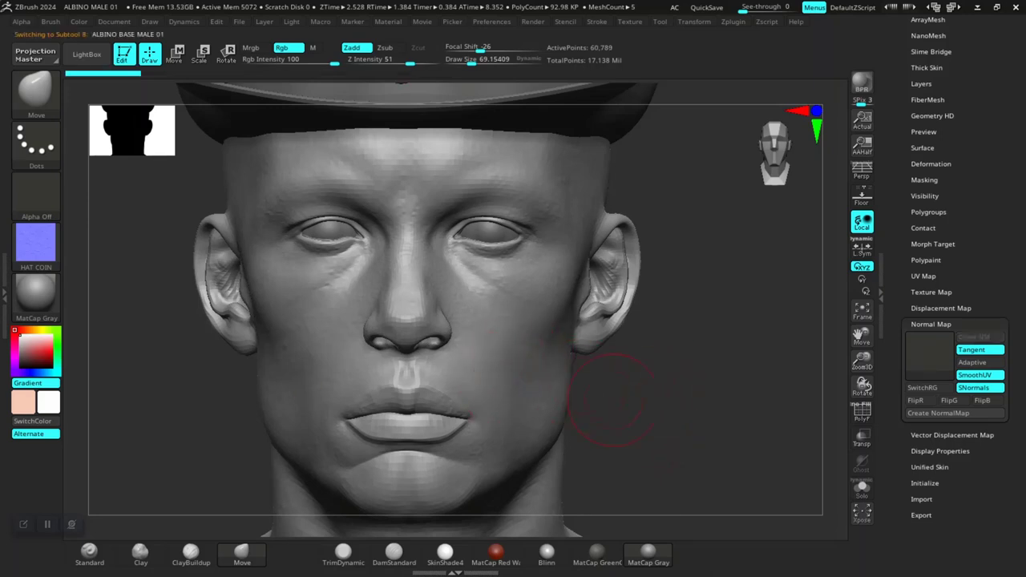
alt+drag(685, 407, 841, 321)
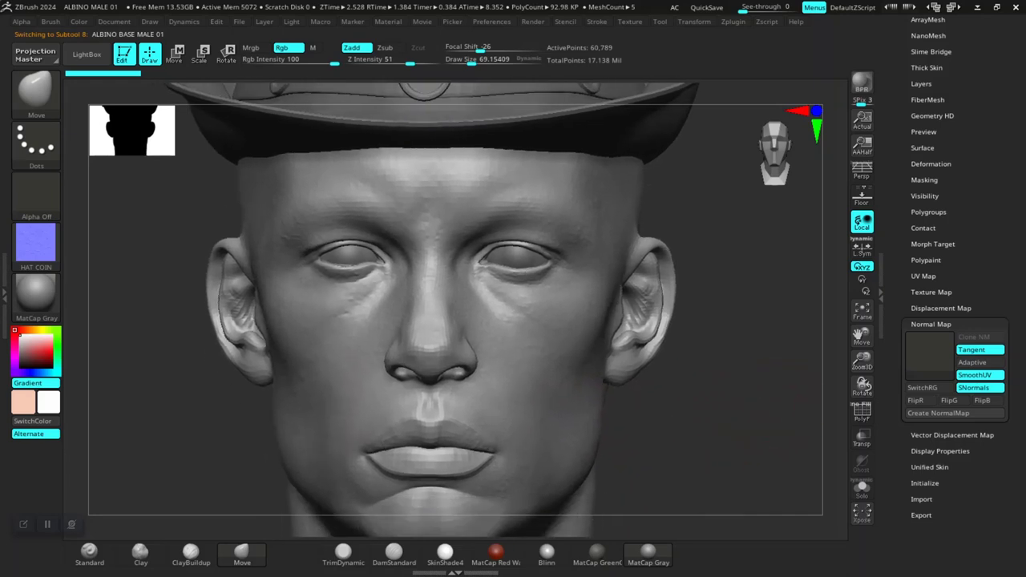
click(926, 166)
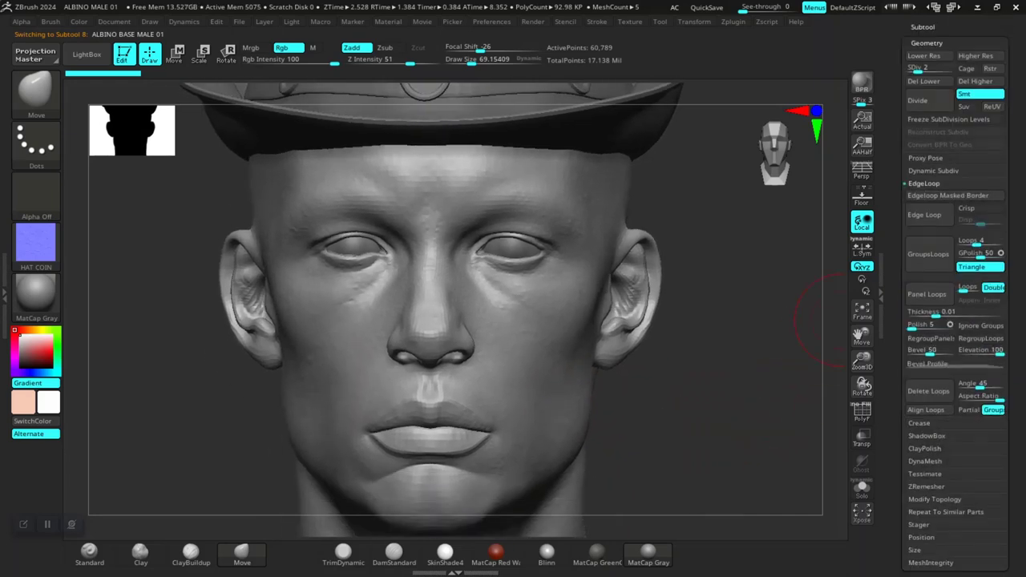
mouse_move(690, 404)
alt+mouse_down()
mouse_move(726, 409)
mouse_move(824, 321)
alt+mouse_up()
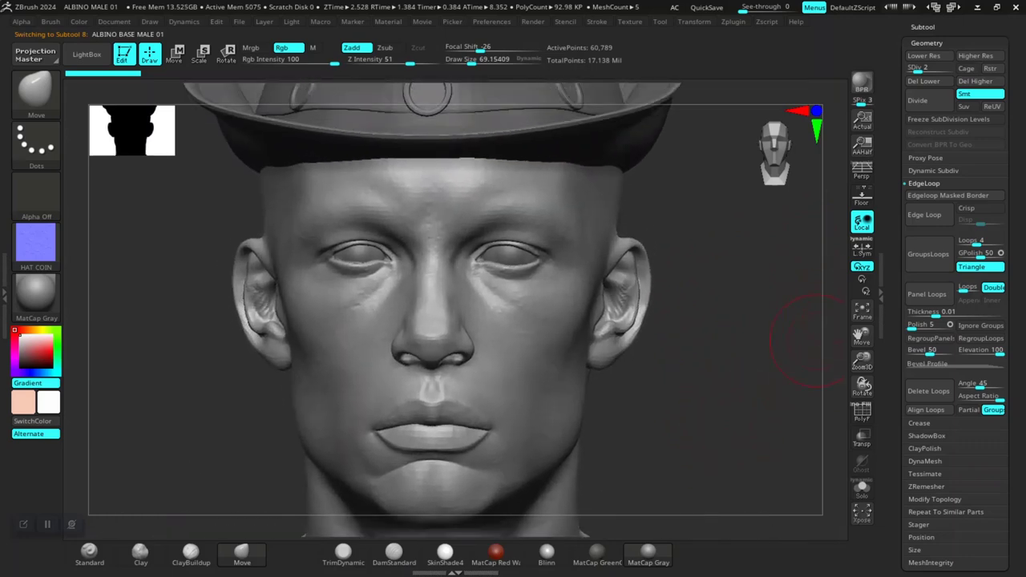
scroll(954, 361, down, 3)
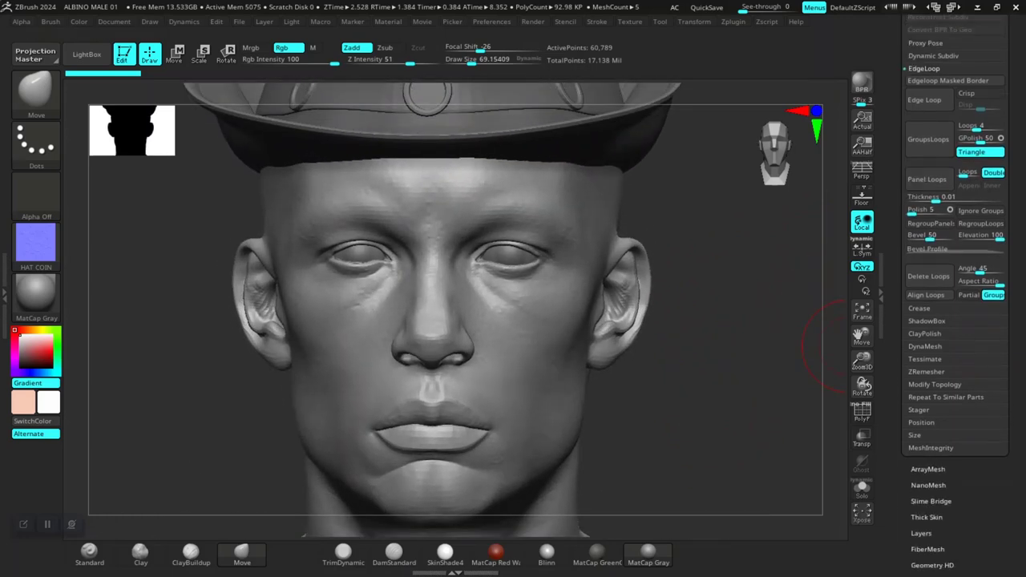
key(ctrl+d)
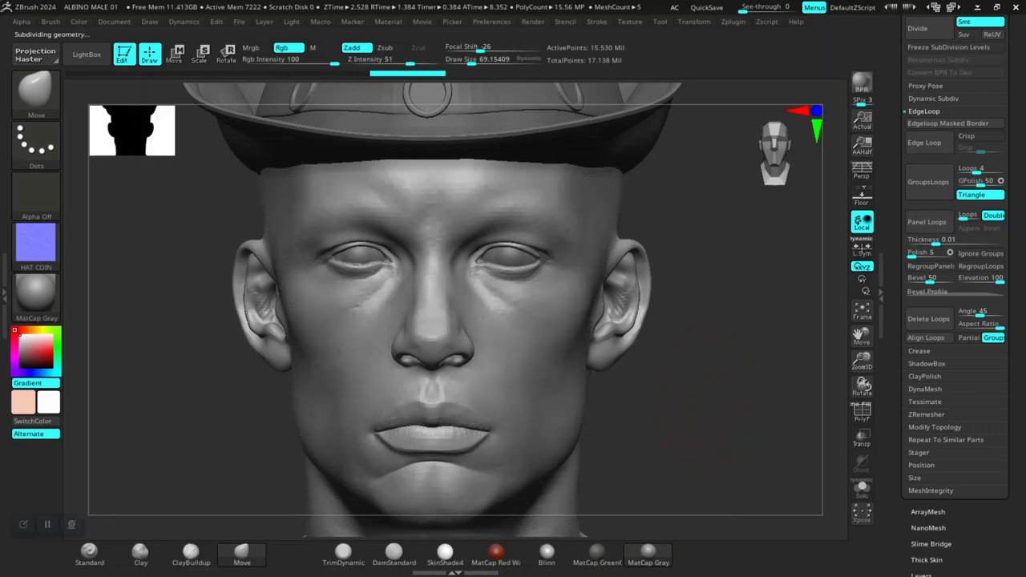
- Inspect the pores around the eyes, side, lips and chin, then drop the head to SDiv 1
mouse_move(705, 411)
ctrl+right_down()
mouse_move(801, 513)
mouse_move(757, 383)
ctrl+right_up()
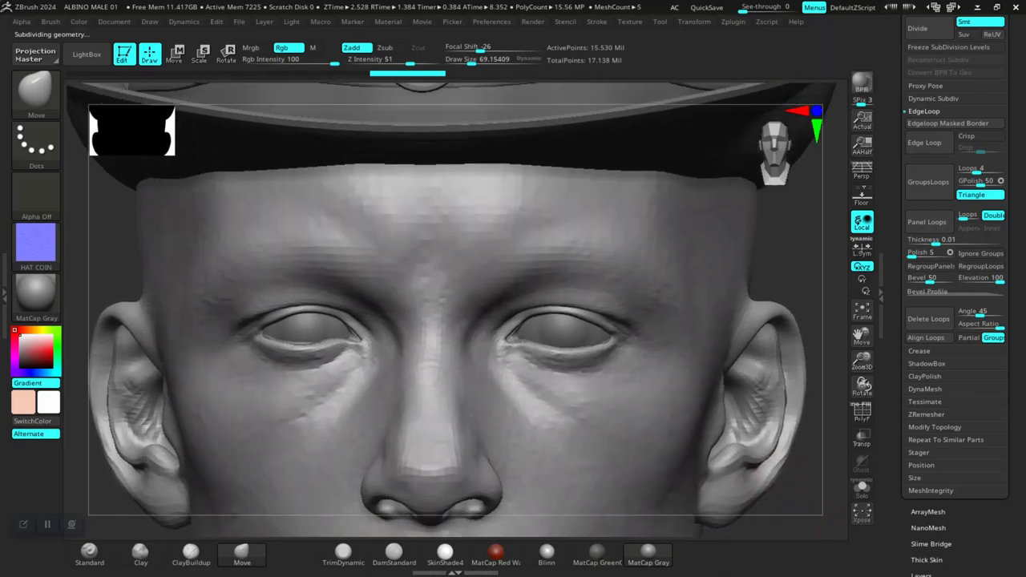
right_drag(755, 439, 776, 487)
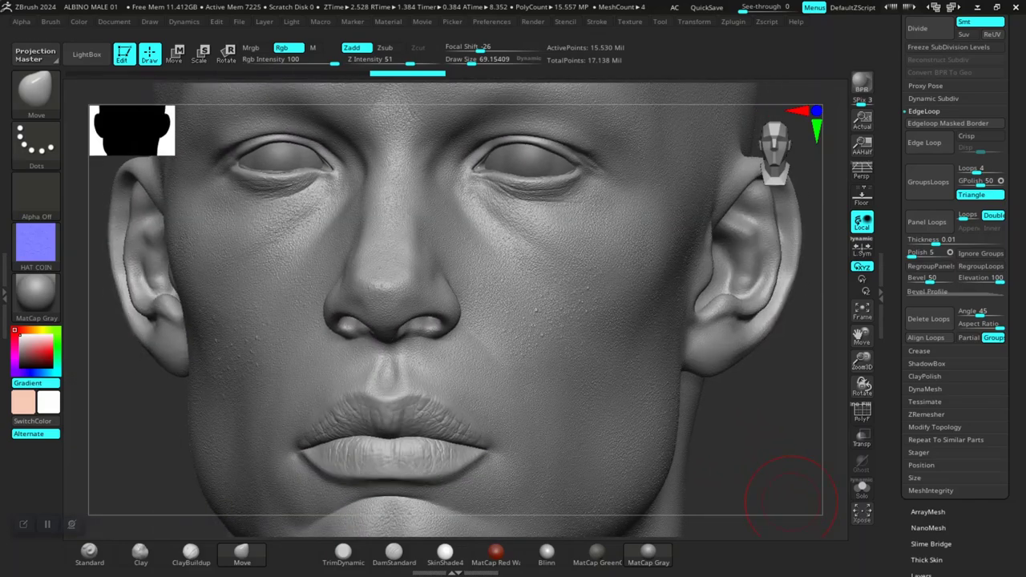
mouse_move(778, 481)
alt+right_down()
mouse_move(724, 387)
mouse_move(735, 439)
alt+right_up()
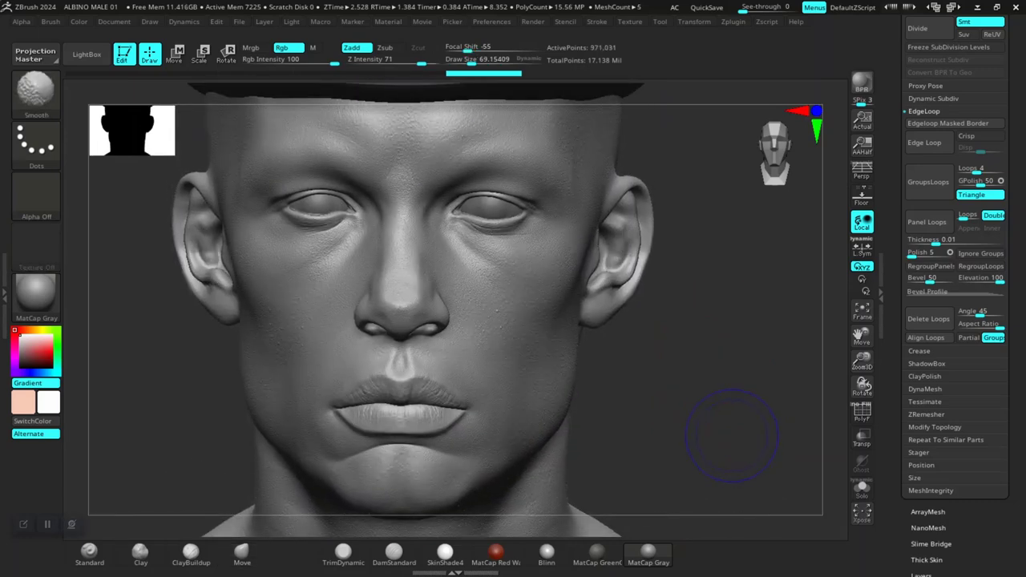
key(shift)
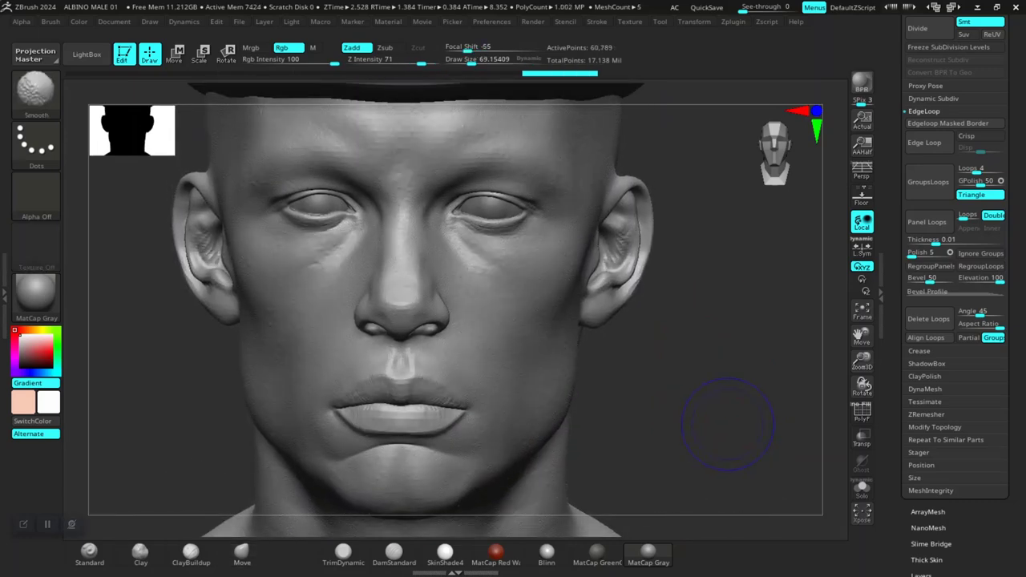
key(shift+d)
scroll(954, 384, down, 5)
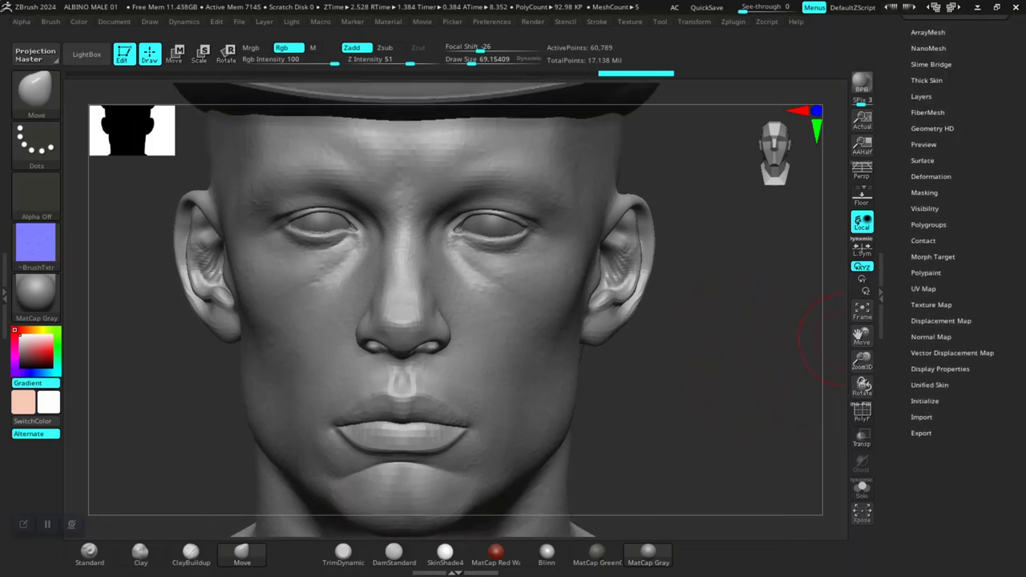
- Confirm the 4096 UV map size, create the head's normal map, and clone it to textures
click(930, 336)
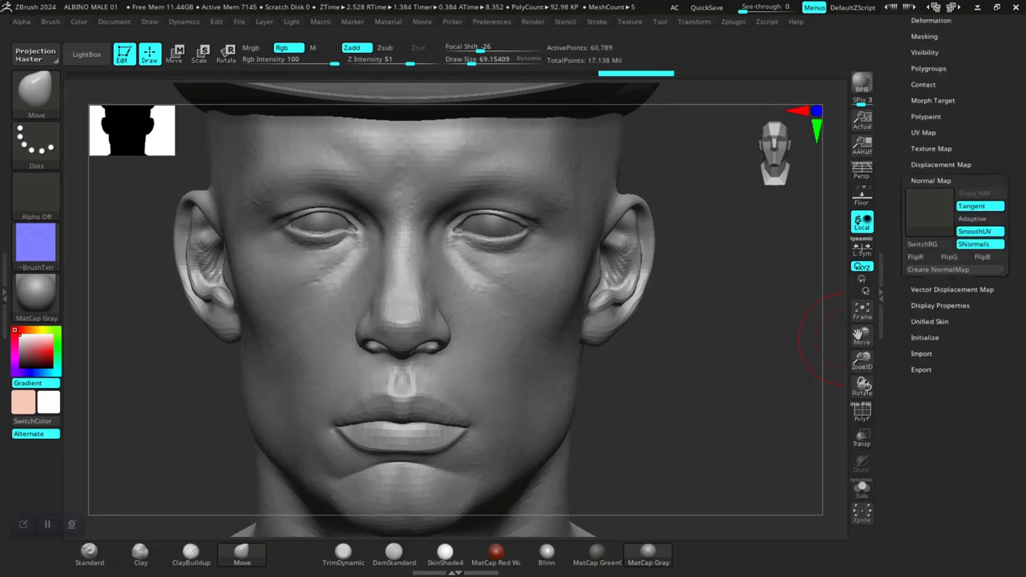
click(923, 132)
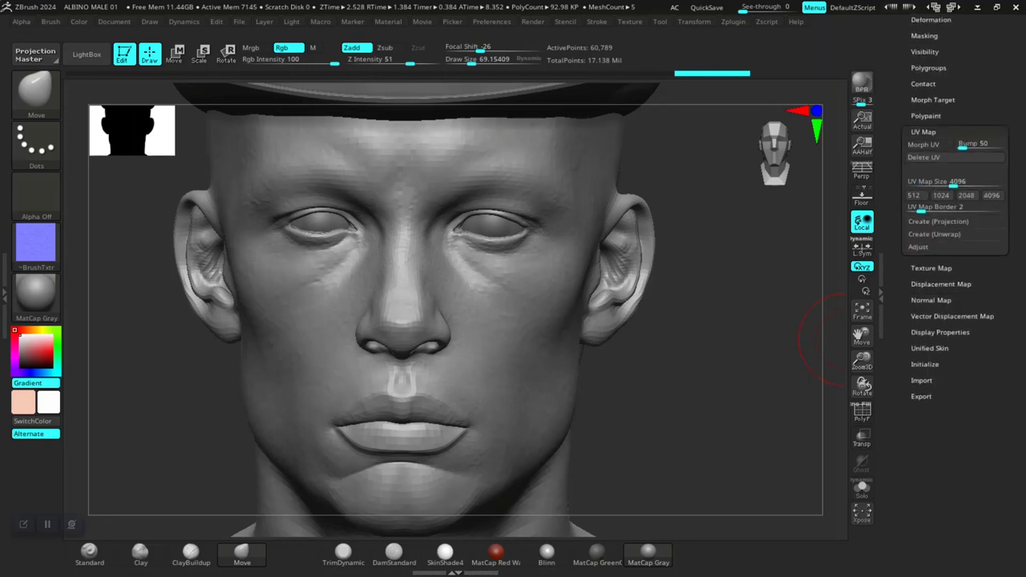
click(923, 133)
click(931, 180)
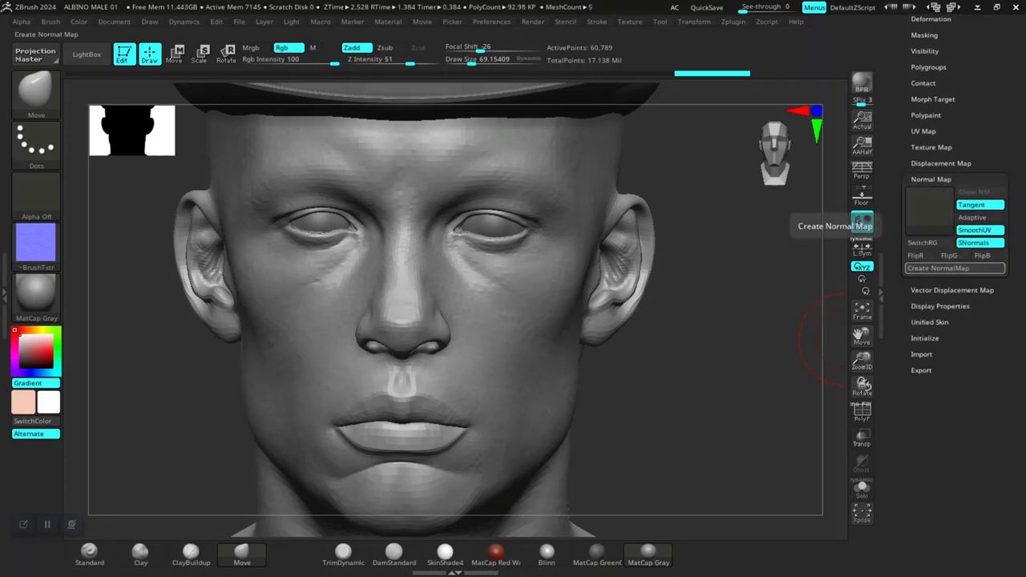
click(954, 267)
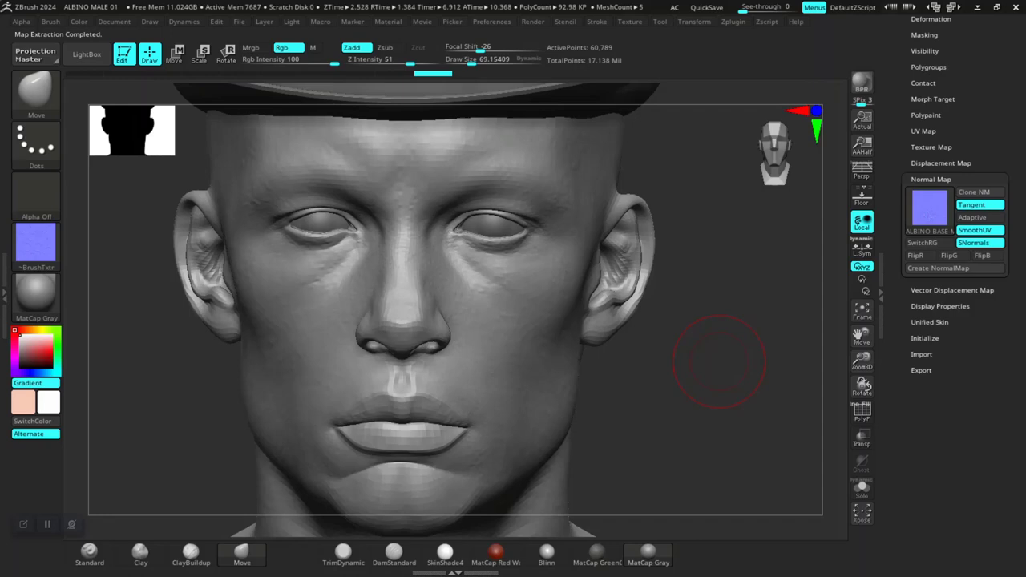
mouse_move(929, 210)
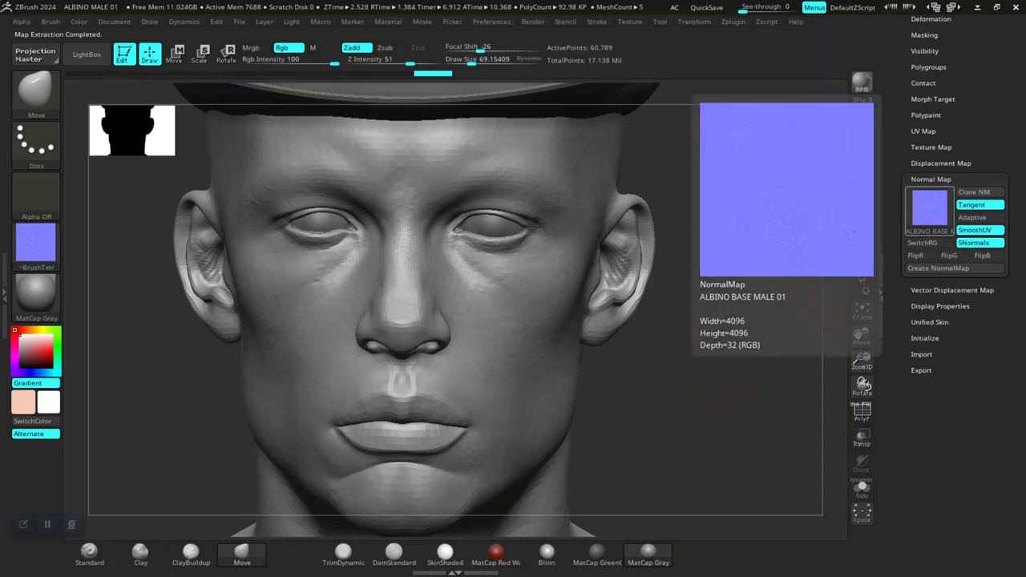
click(980, 192)
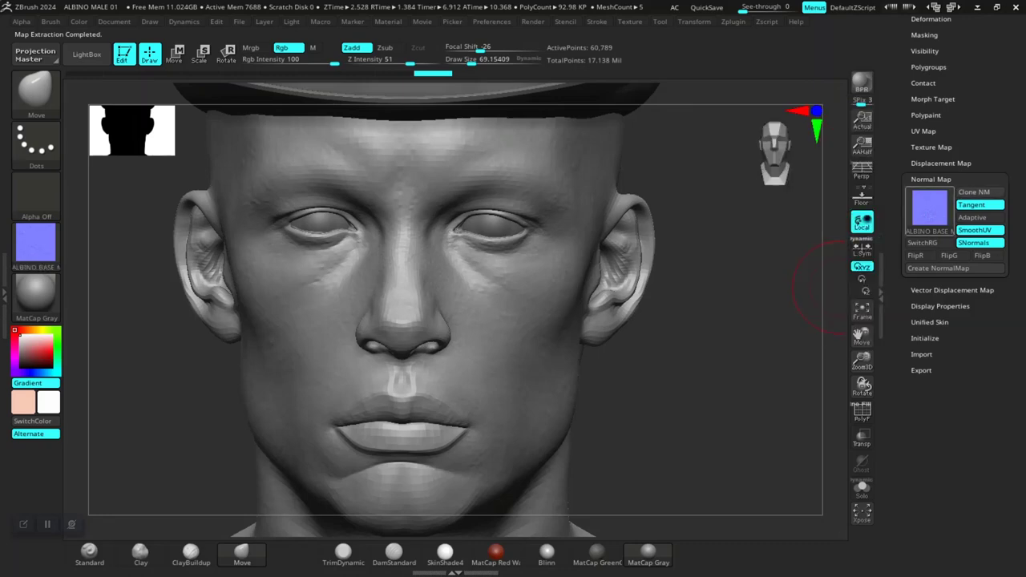
- Flip the cloned texture vertically and save it as ALBINO BASE MALE NORMAL.png
click(629, 22)
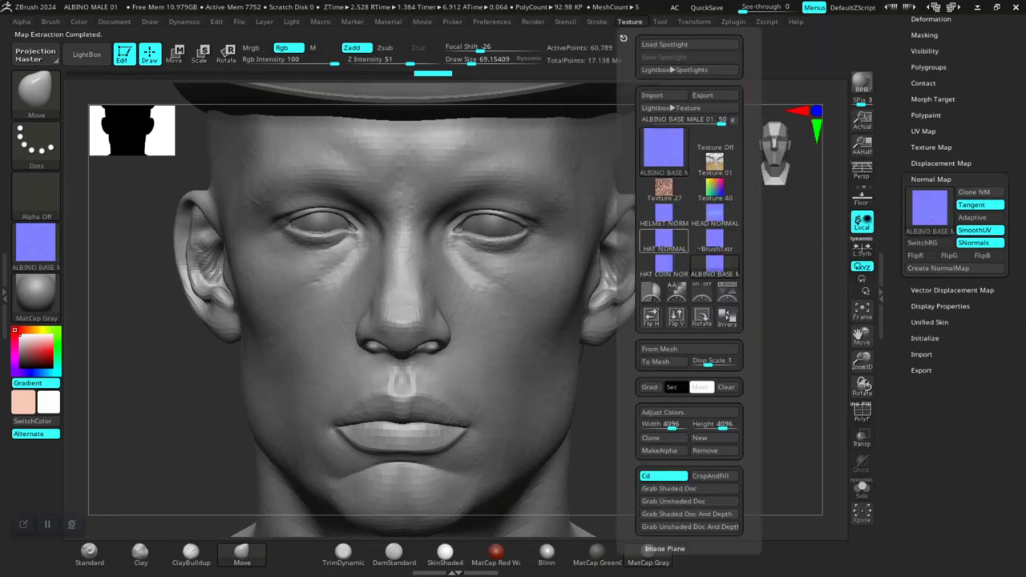
click(675, 315)
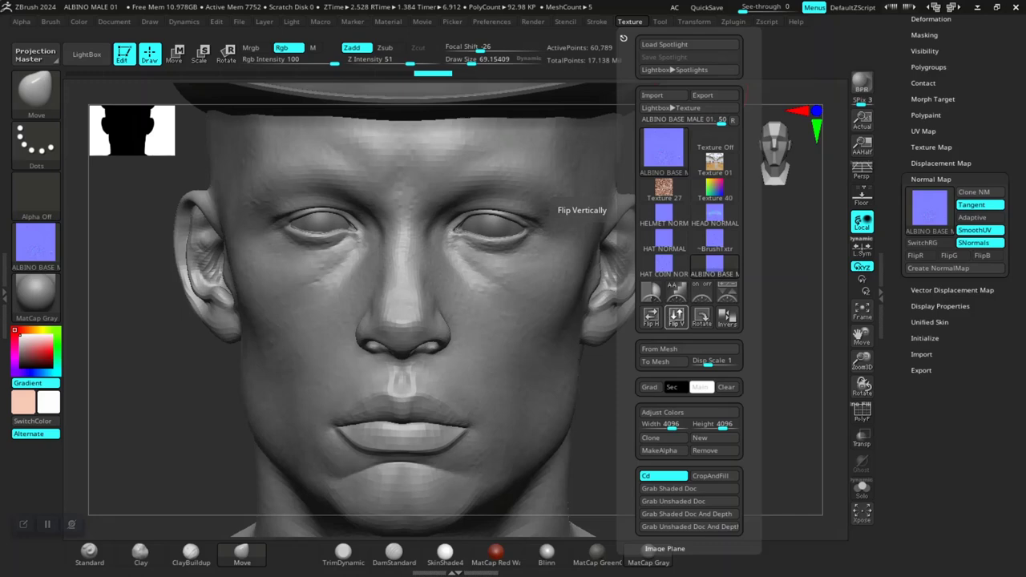
click(703, 95)
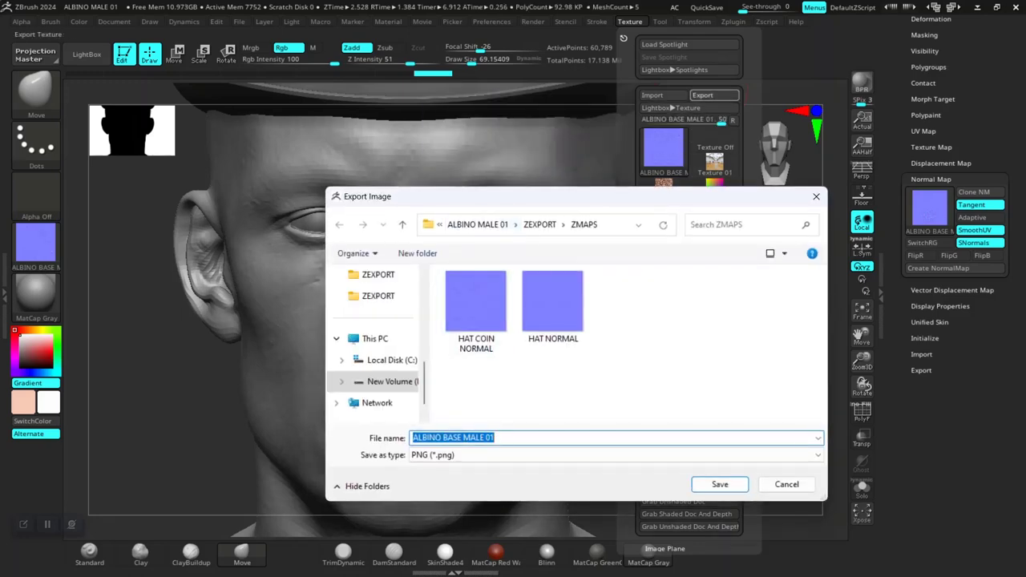
click(494, 438)
key(BackSpace)
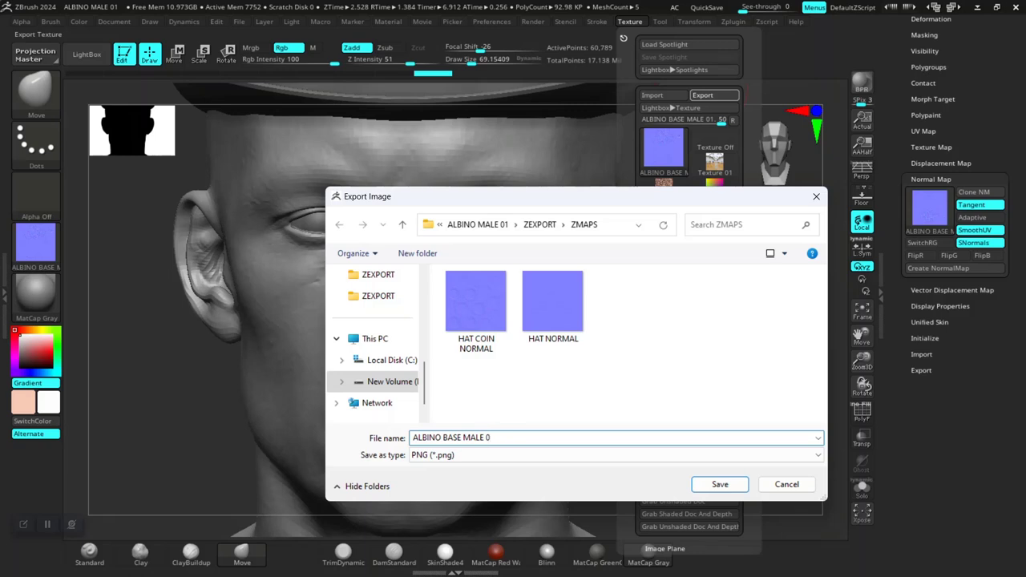
key(BackSpace)
text(NO)
text(RMA)
text(L)
key(Return)
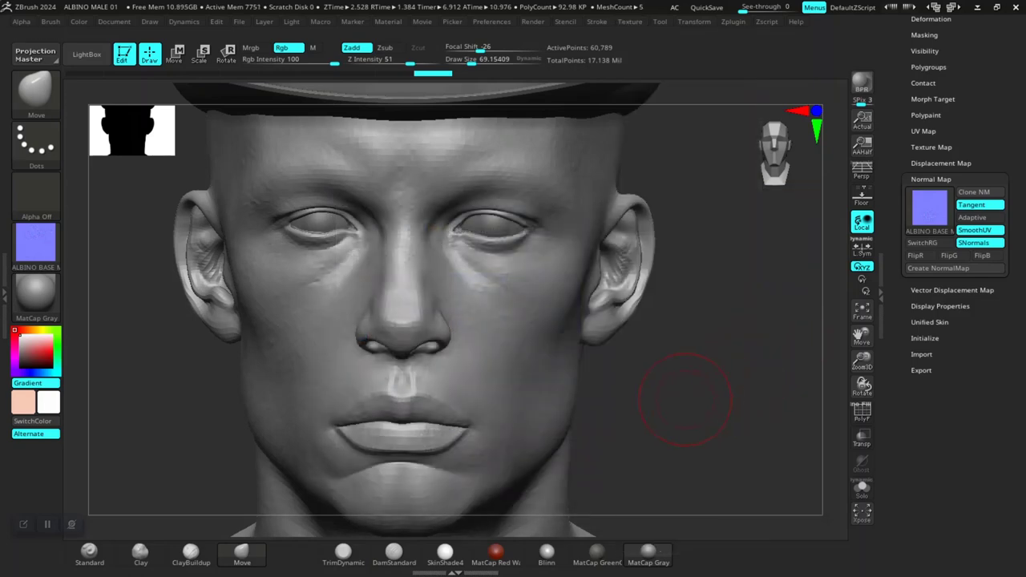
- Switch to the ZEXPORT folder window and open ALBINO BASE MALE NORMAL from ZMAPS
key(alt+Tab)
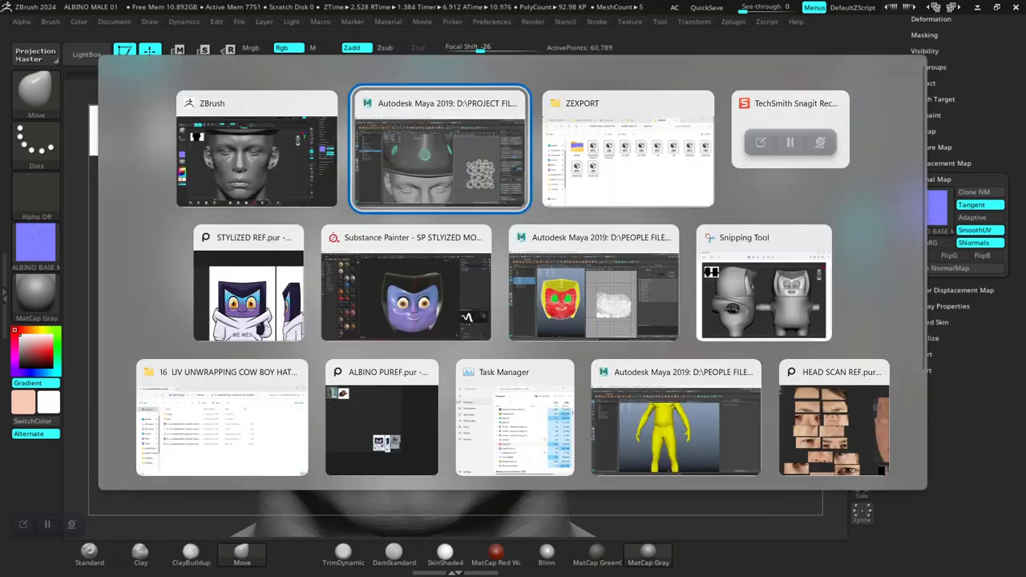
click(628, 152)
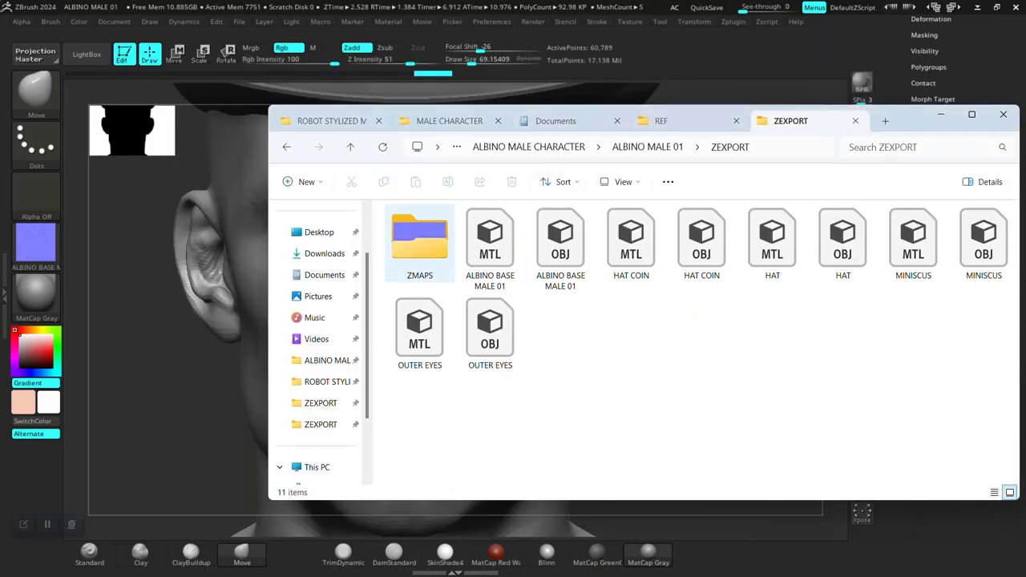
key(Return)
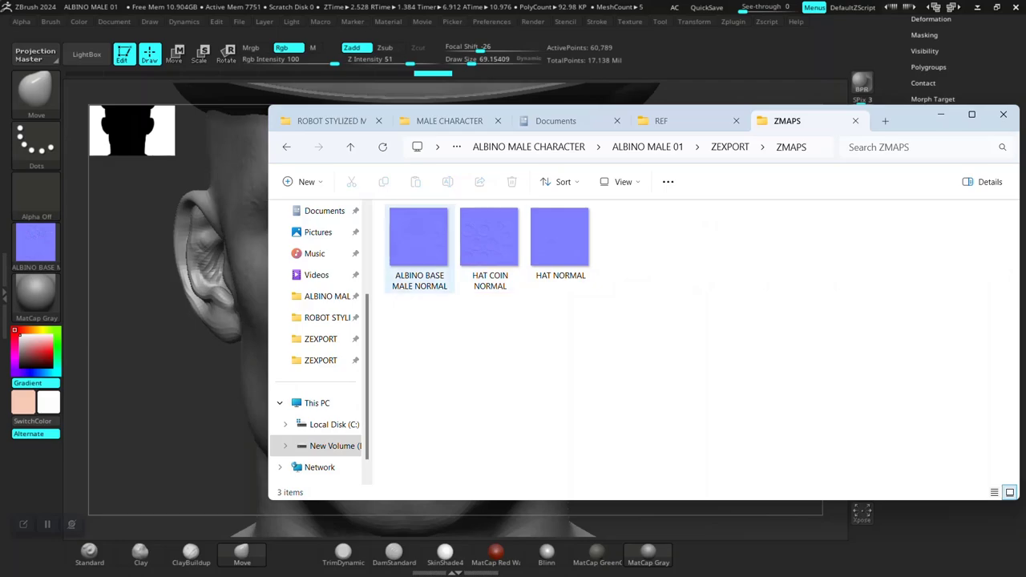
key(Return)
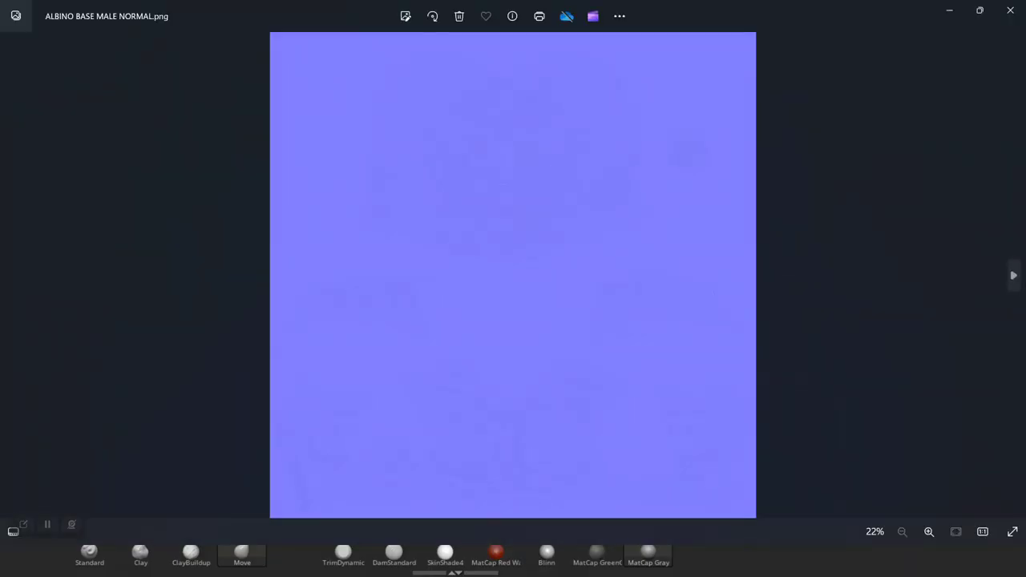
- Zoom into the normal map to see the baked skin detail close up
key(ctrl+plus)
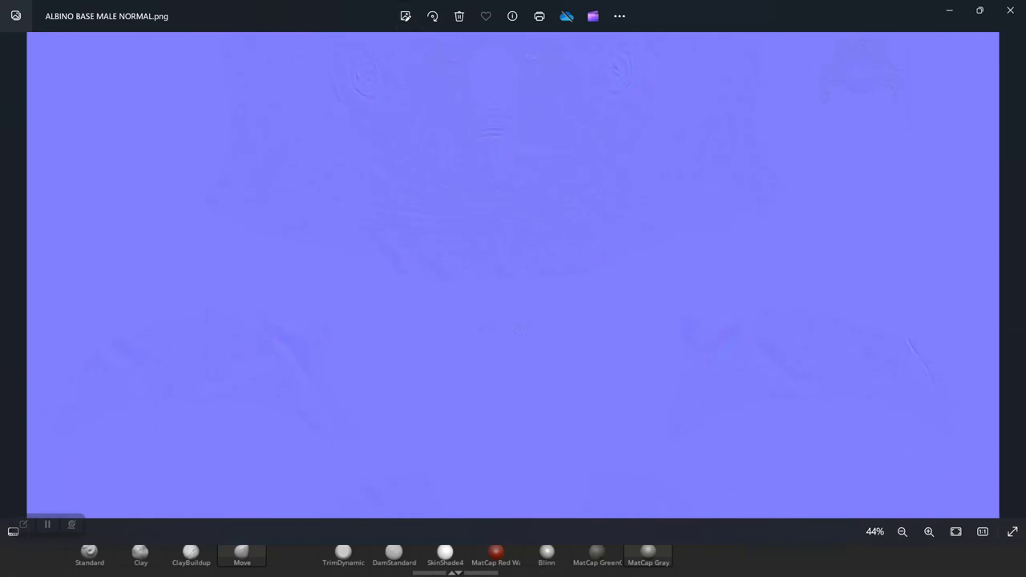
click(929, 532)
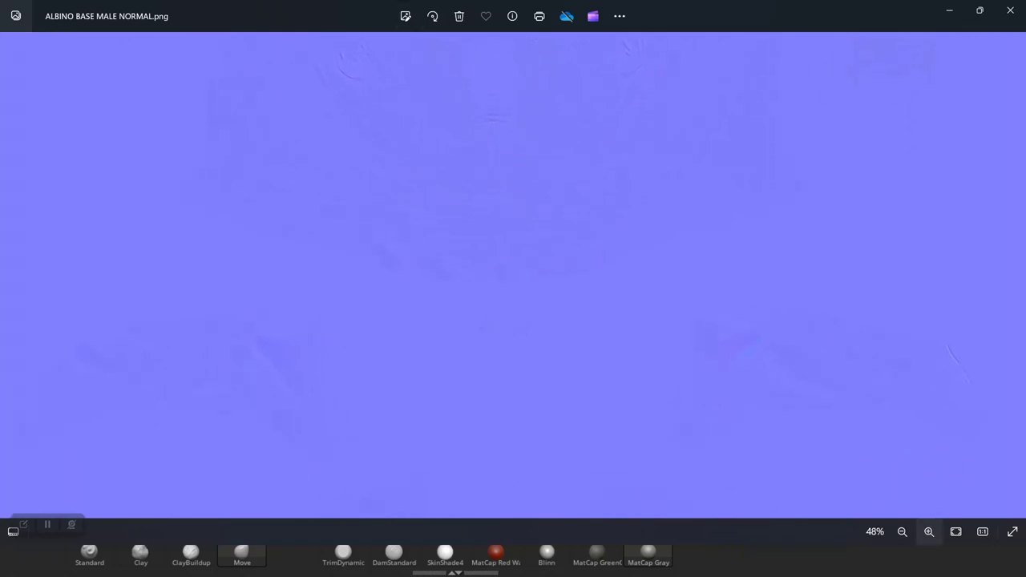
click(929, 532)
click(929, 532)
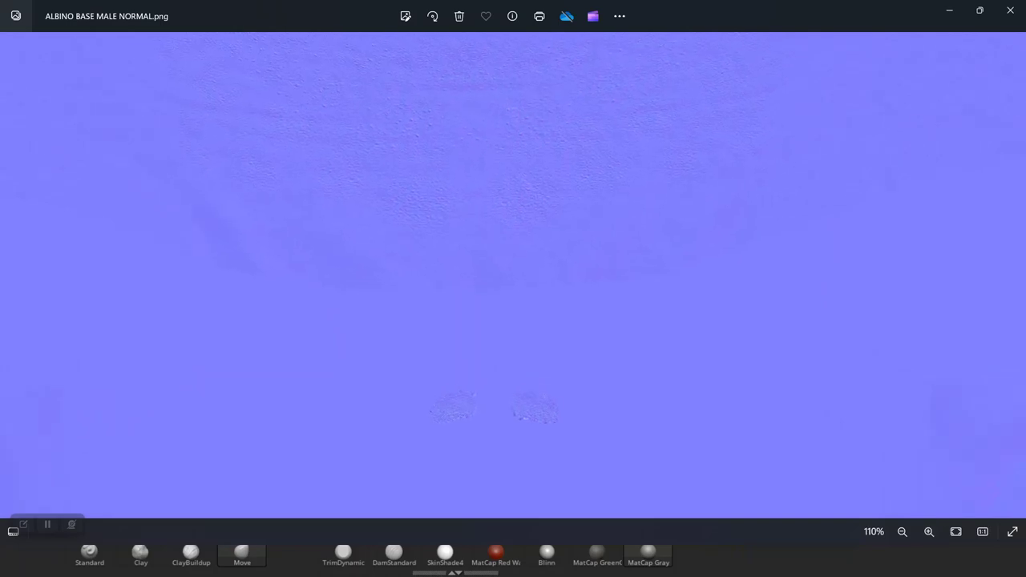
click(929, 531)
scroll(513, 272, up, 3)
scroll(513, 272, up, 1)
scroll(512, 272, up, 2)
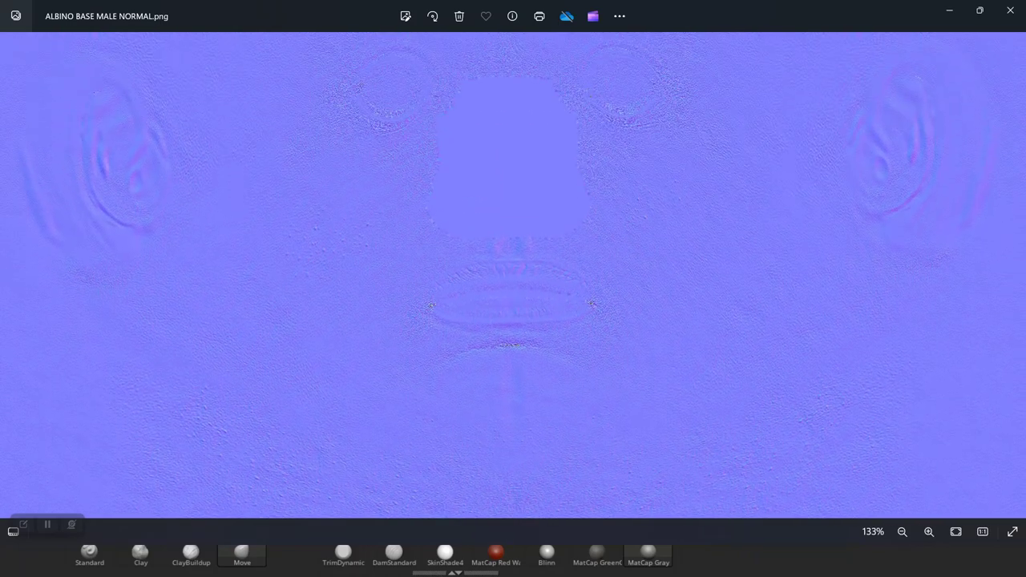
scroll(513, 272, up, 2)
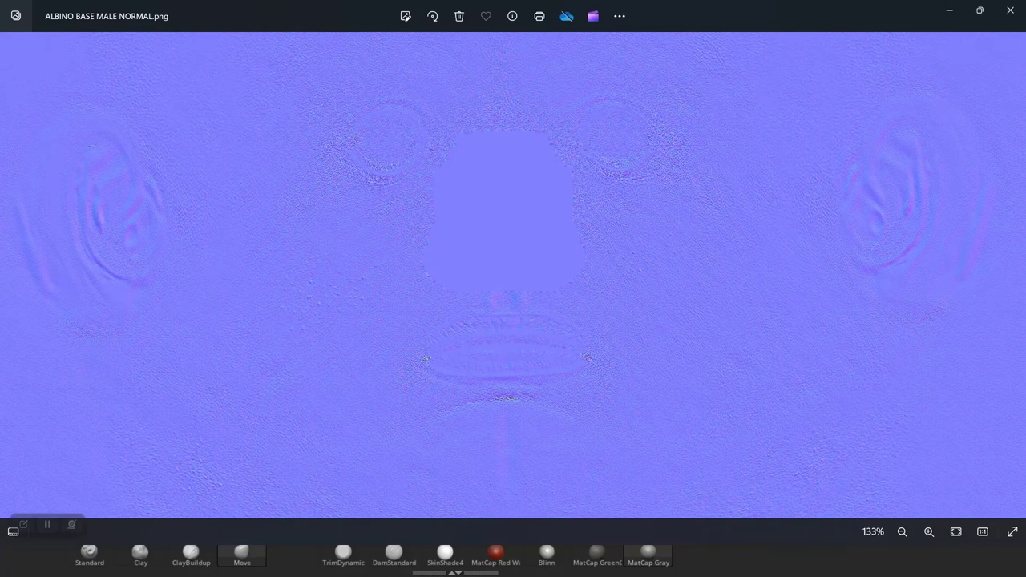
ctrl+scroll(513, 275, up, 1)
ctrl+scroll(512, 275, up, 1)
ctrl+scroll(512, 275, up, 4)
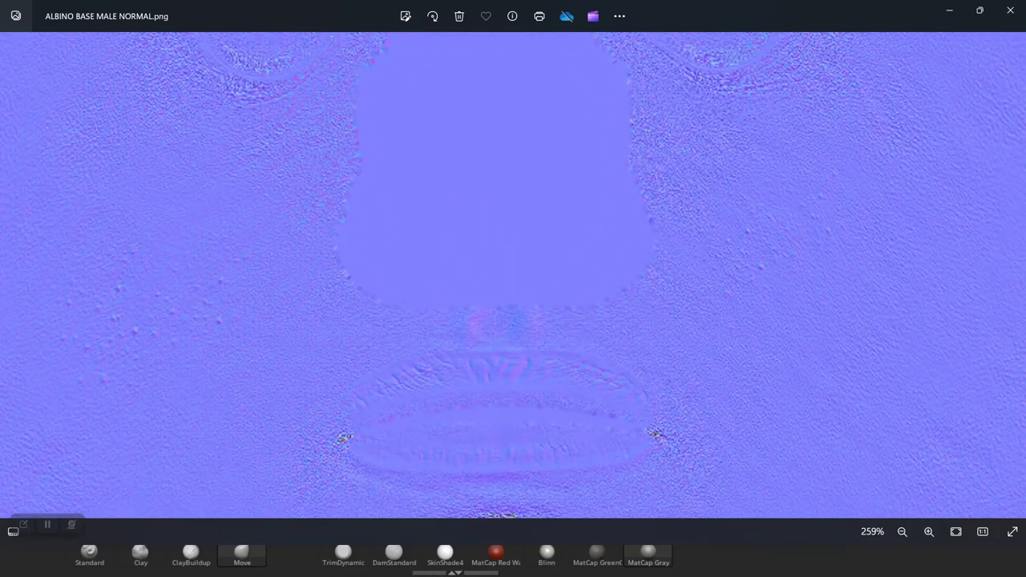
scroll(513, 275, up, 2)
scroll(513, 276, left, 2)
scroll(513, 276, up, 1)
scroll(513, 275, up, 1)
scroll(513, 275, up, 1)
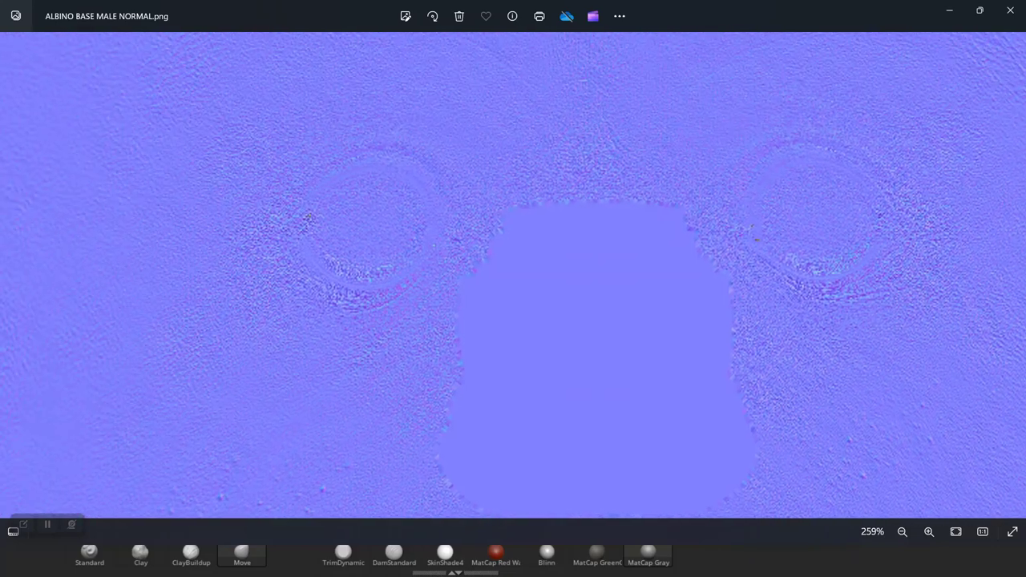
scroll(513, 275, left, 1)
scroll(513, 276, left, 1)
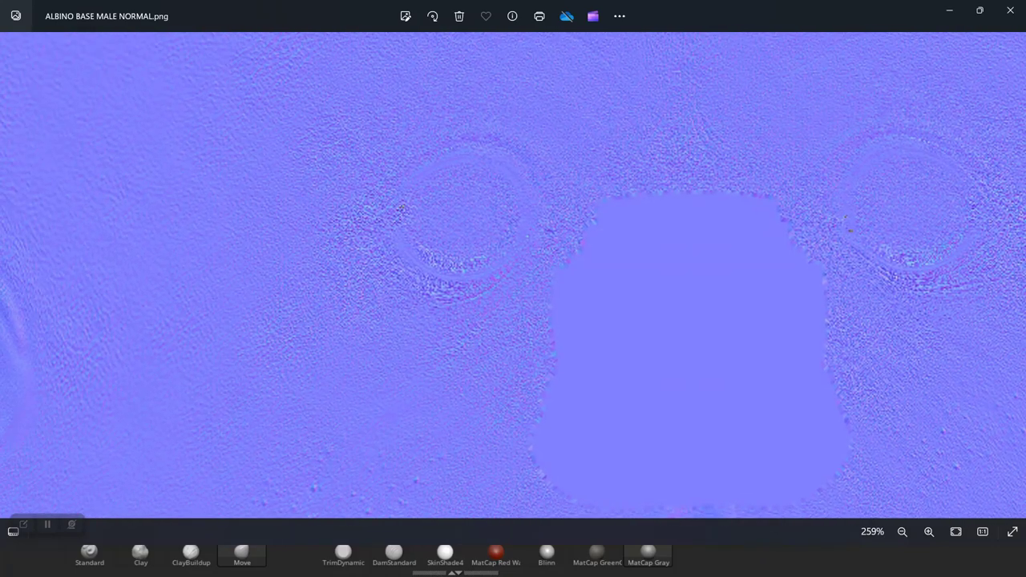
- Magnify the eye area and pan across the eyes and lips of the map
click(929, 532)
click(929, 531)
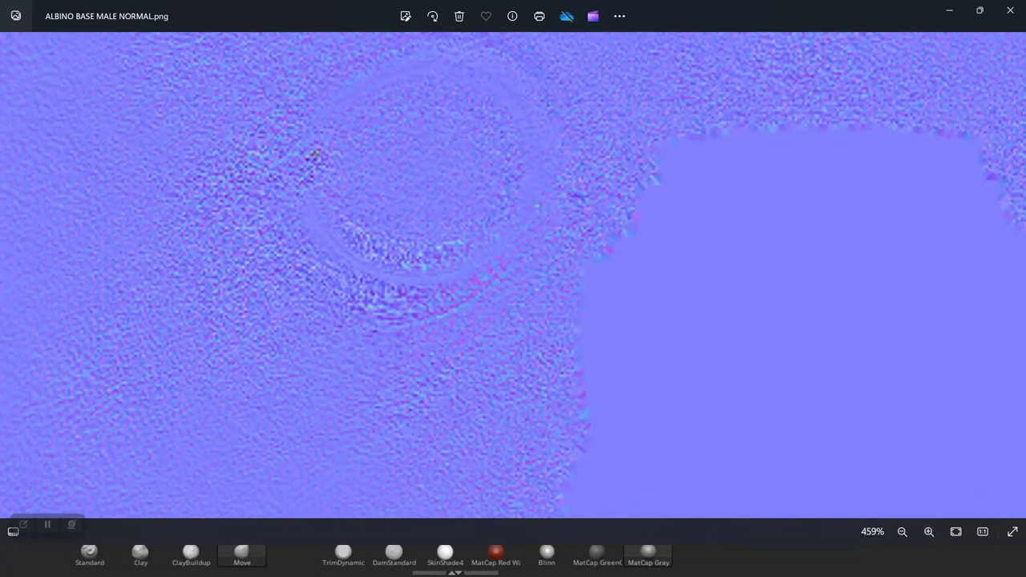
scroll(513, 276, right, 2)
scroll(513, 276, up, 1)
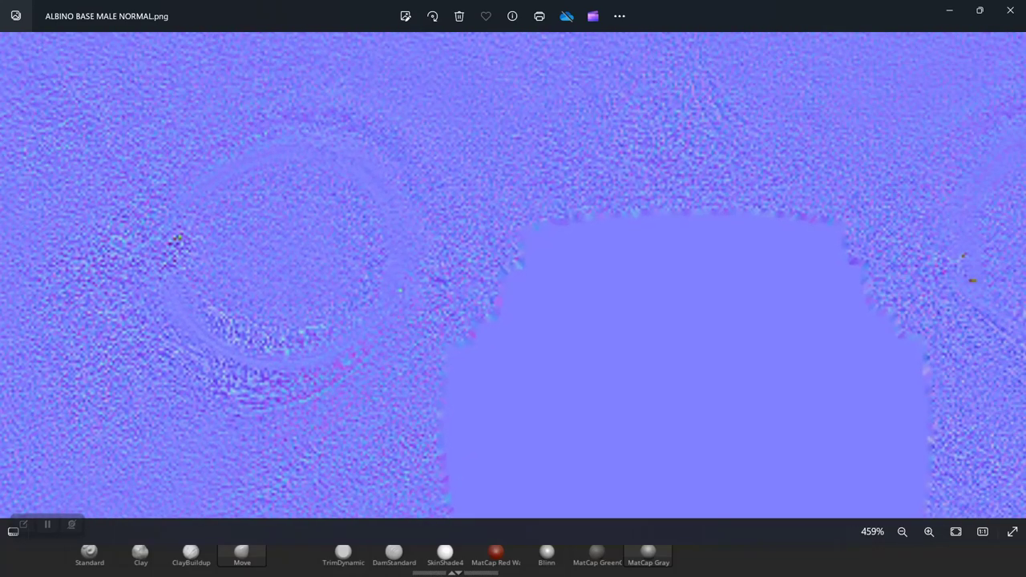
scroll(513, 276, up, 1)
scroll(513, 275, left, 2)
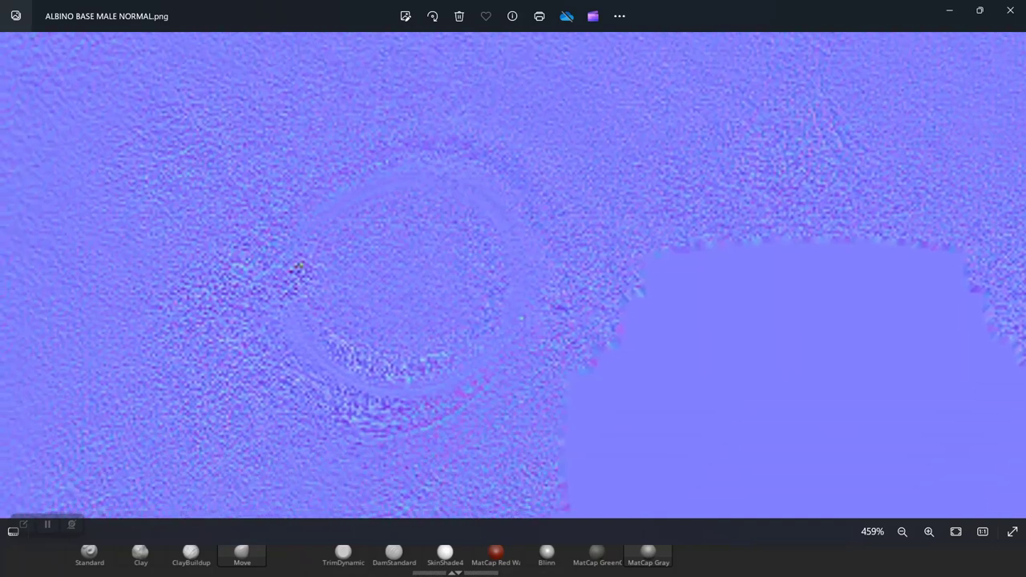
scroll(513, 276, down, 2)
scroll(513, 276, left, 1)
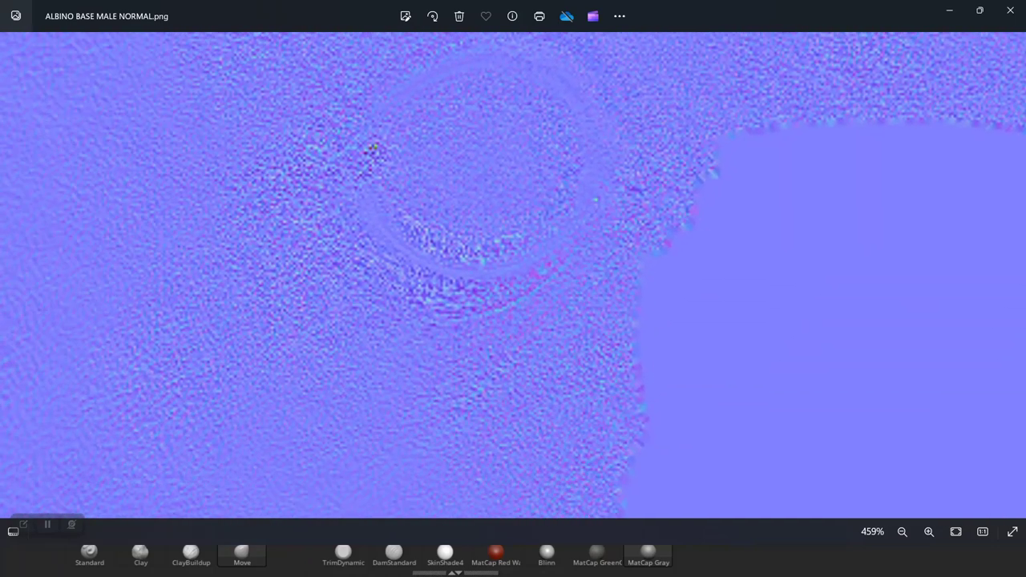
scroll(513, 276, down, 1)
scroll(513, 276, down, 1)
scroll(513, 275, down, 2)
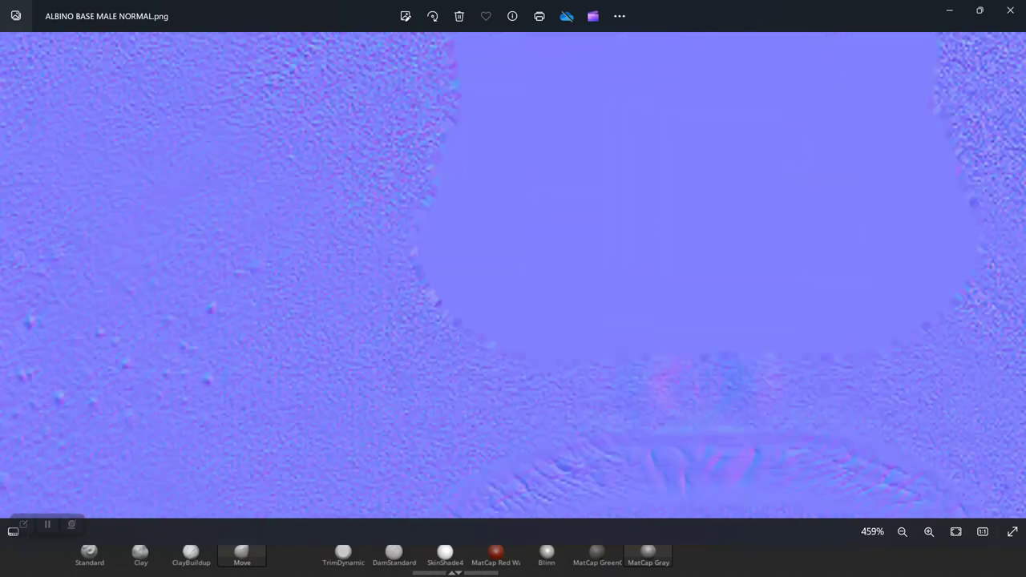
scroll(513, 275, right, 2)
scroll(513, 276, down, 1)
scroll(513, 276, right, 1)
scroll(513, 276, down, 1)
scroll(513, 276, left, 1)
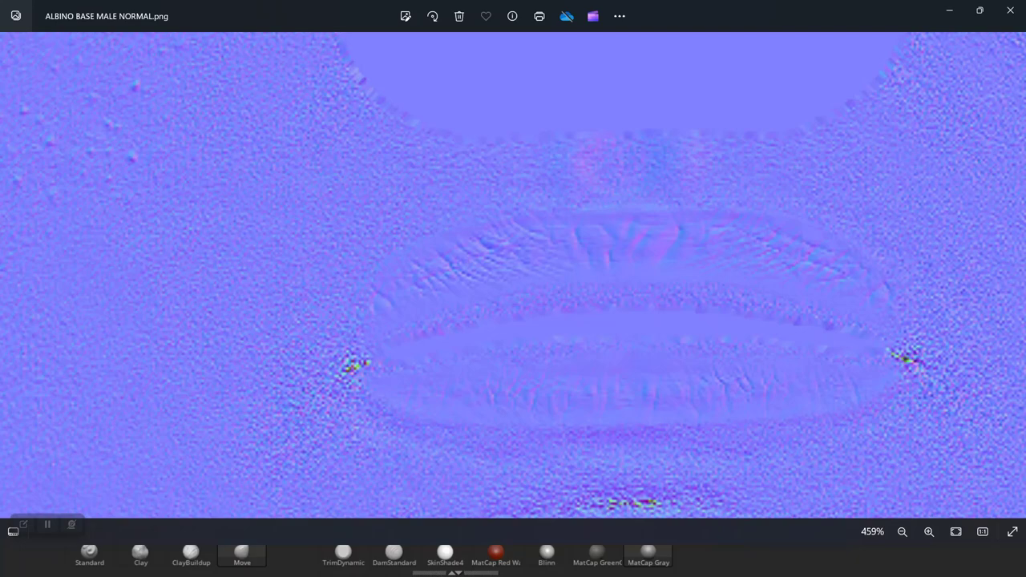
scroll(513, 275, down, 2)
scroll(513, 276, right, 1)
scroll(513, 275, right, 1)
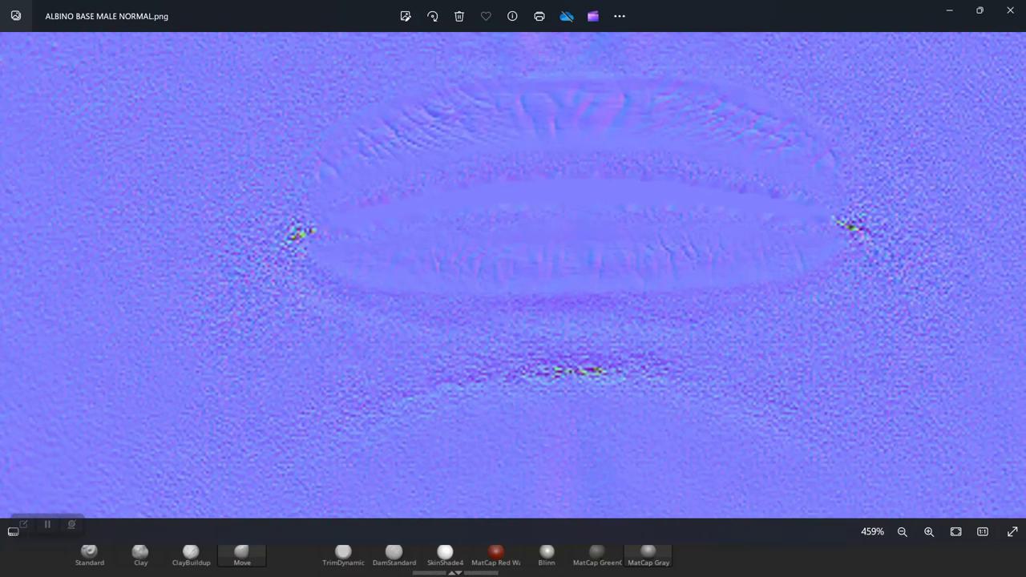
ctrl+scroll(513, 276, down, 1)
ctrl+scroll(513, 276, down, 1)
ctrl+scroll(513, 276, down, 1)
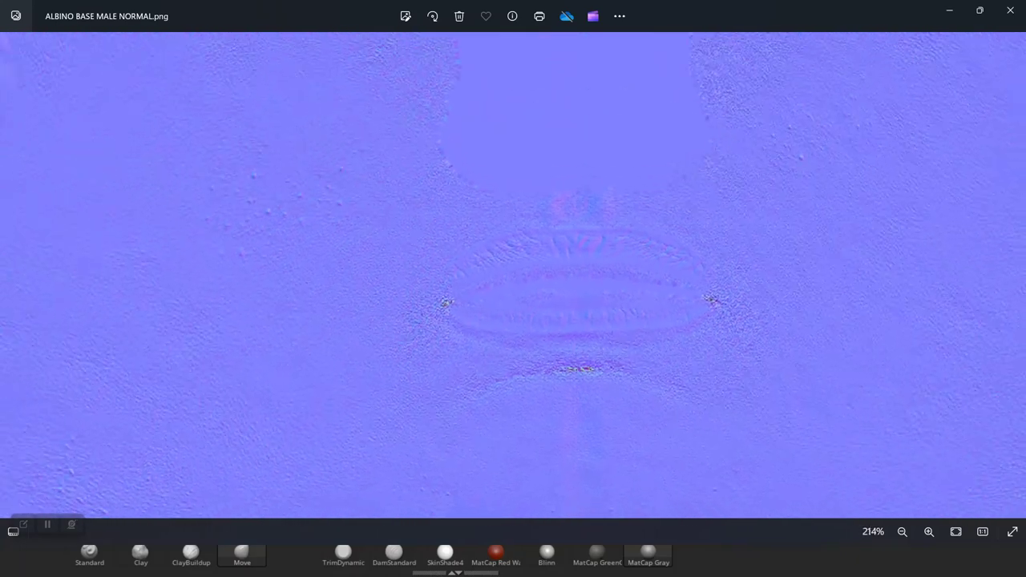
scroll(513, 275, right, 1)
scroll(513, 276, up, 1)
scroll(513, 276, up, 1)
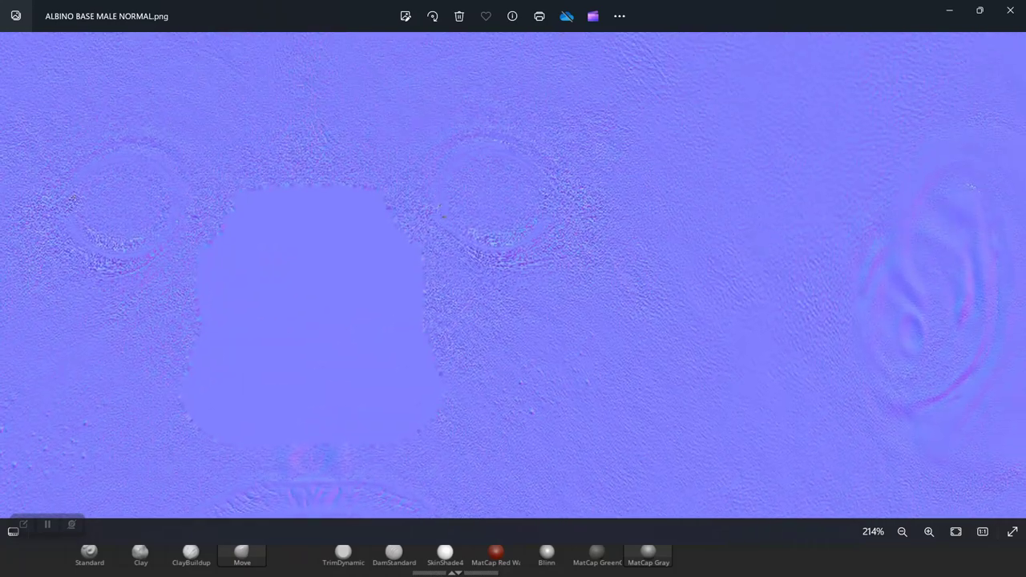
scroll(513, 276, up, 1)
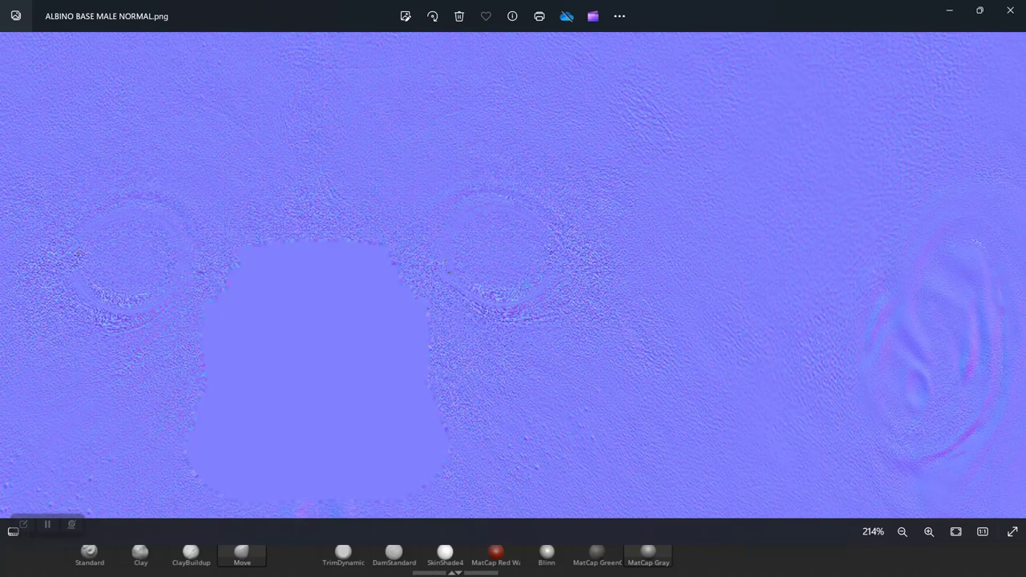
scroll(513, 276, up, 1)
scroll(513, 275, up, 1)
scroll(513, 275, left, 1)
scroll(513, 275, up, 1)
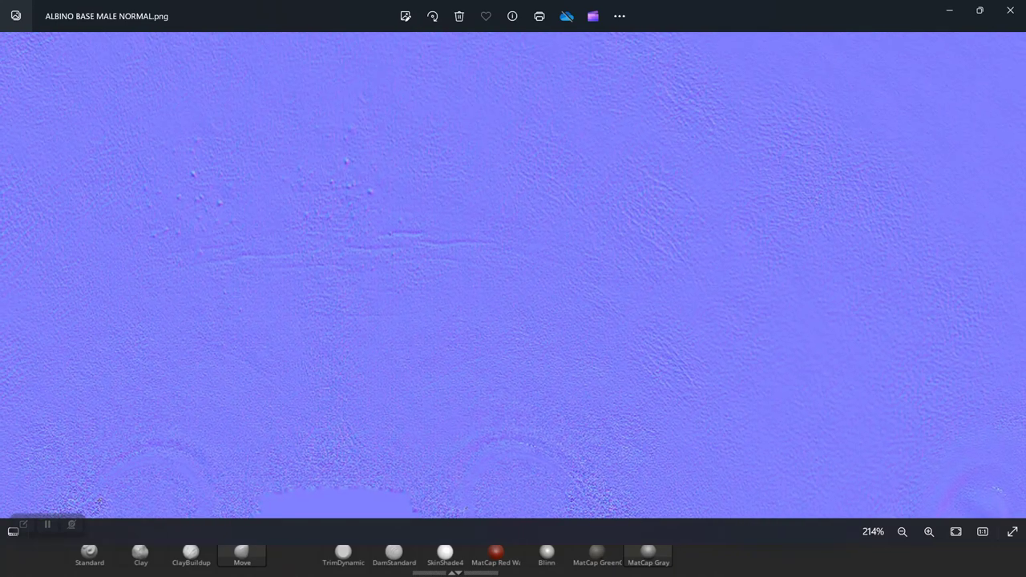
scroll(513, 276, left, 1)
scroll(513, 276, left, 1)
scroll(513, 276, down, 1)
scroll(513, 275, left, 1)
scroll(512, 275, down, 1)
scroll(513, 275, left, 1)
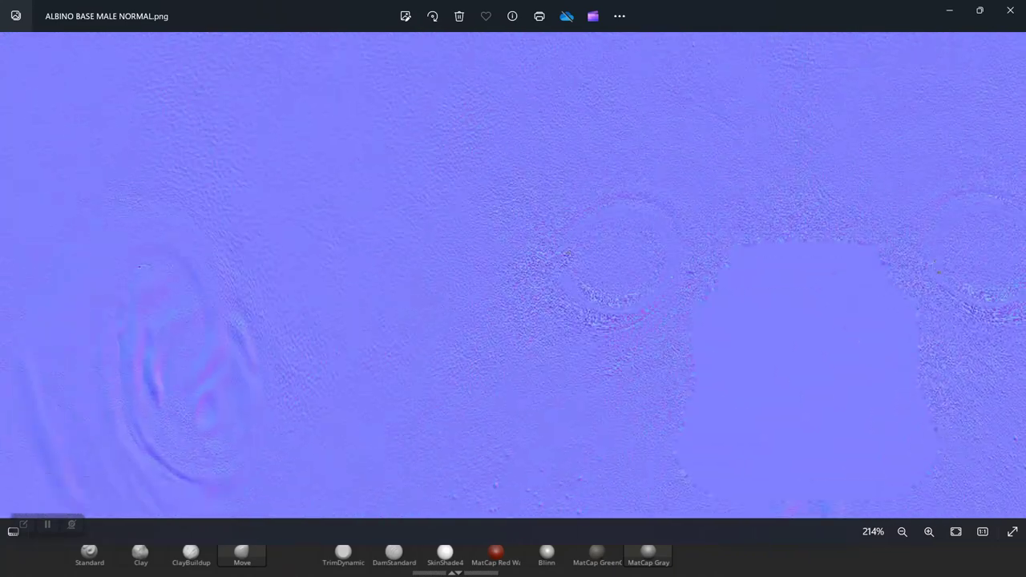
scroll(513, 276, down, 1)
scroll(513, 276, down, 1)
scroll(513, 275, down, 1)
scroll(513, 275, down, 1)
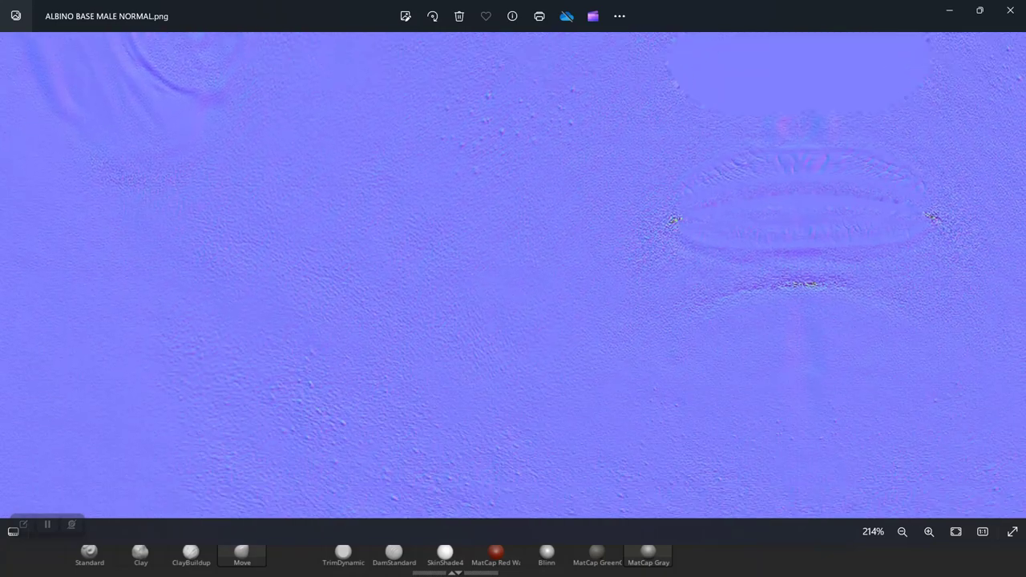
scroll(513, 275, down, 1)
scroll(513, 275, down, 1)
scroll(513, 276, down, 1)
scroll(513, 276, down, 1)
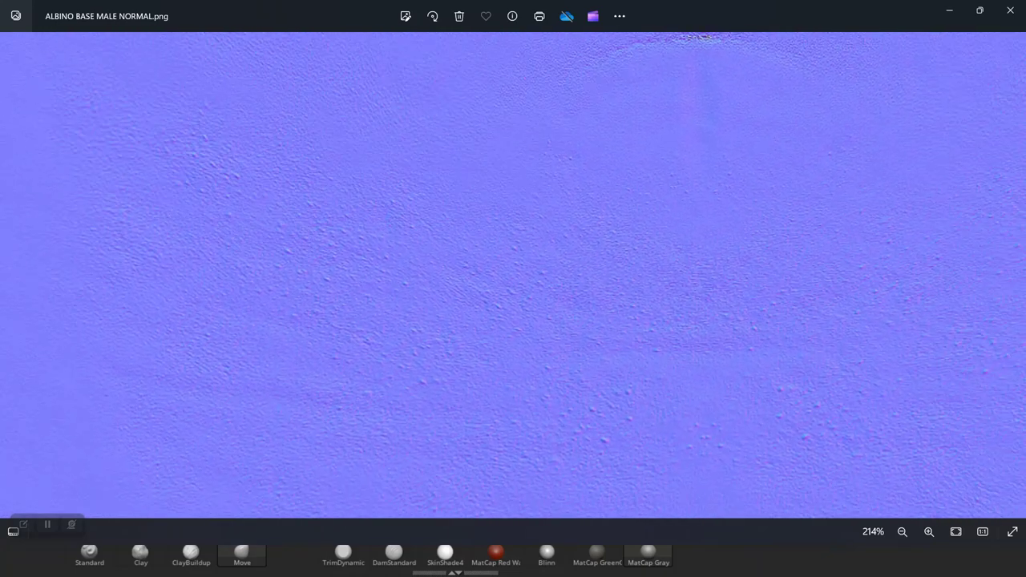
scroll(513, 275, down, 1)
scroll(513, 275, right, 1)
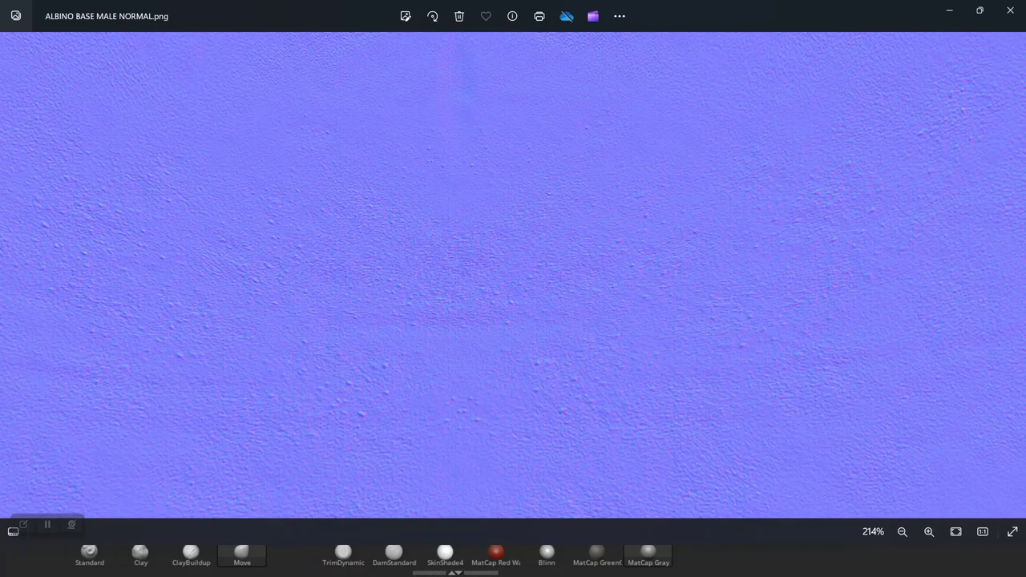
scroll(512, 275, up, 1)
scroll(513, 276, right, 1)
scroll(513, 276, up, 1)
scroll(513, 276, up, 1)
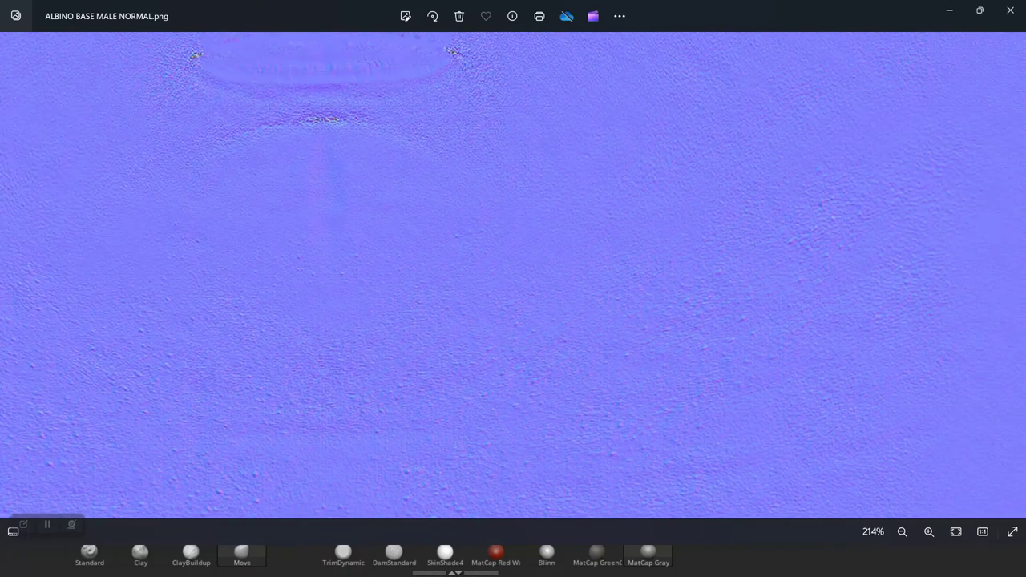
scroll(513, 276, up, 1)
scroll(513, 276, up, 1)
scroll(512, 276, right, 1)
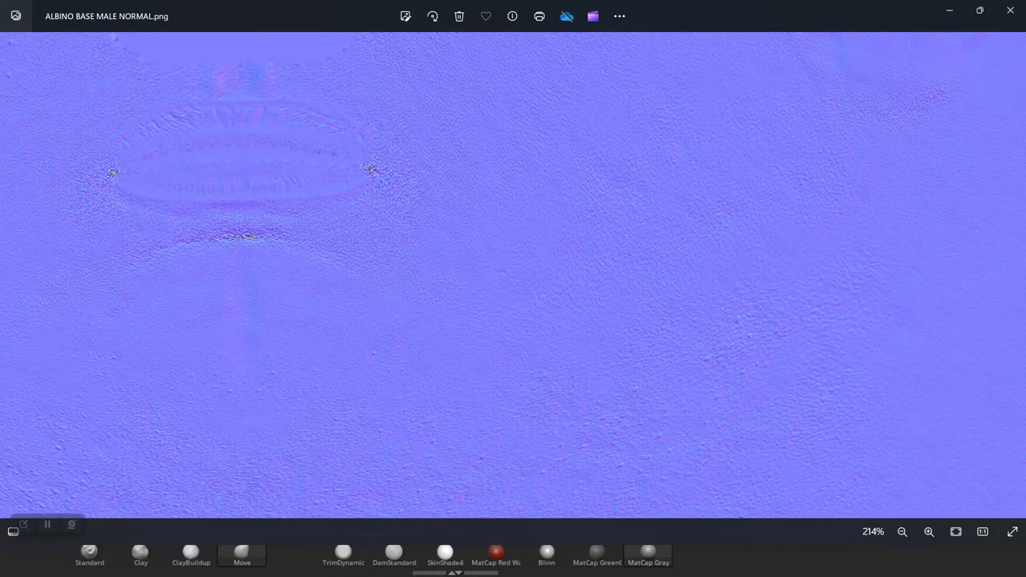
scroll(513, 276, up, 1)
scroll(513, 276, up, 1)
scroll(513, 276, up, 2)
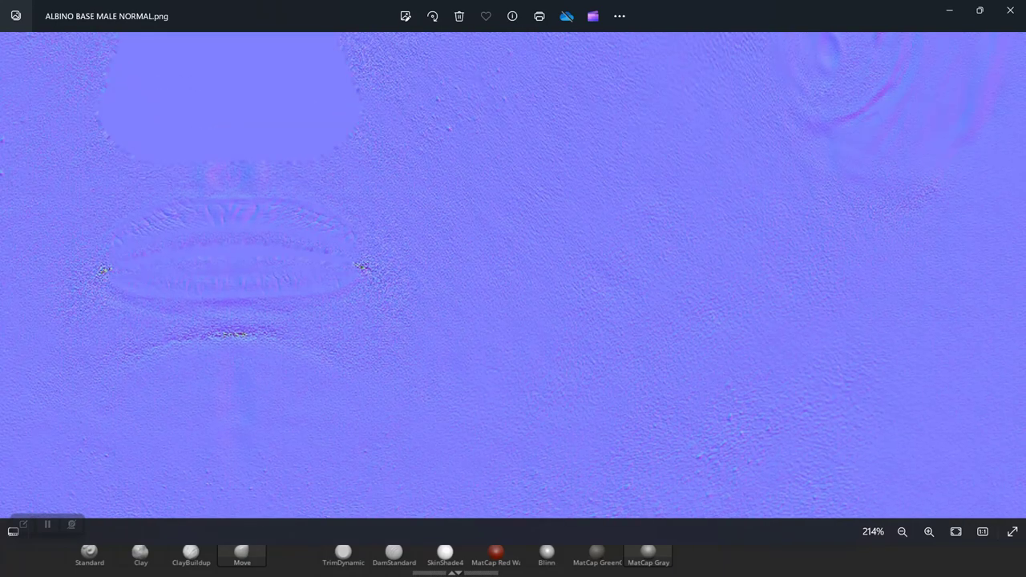
scroll(513, 275, up, 1)
scroll(513, 275, left, 1)
scroll(513, 276, up, 1)
scroll(513, 276, left, 1)
scroll(513, 276, up, 1)
scroll(512, 276, left, 1)
scroll(513, 276, up, 1)
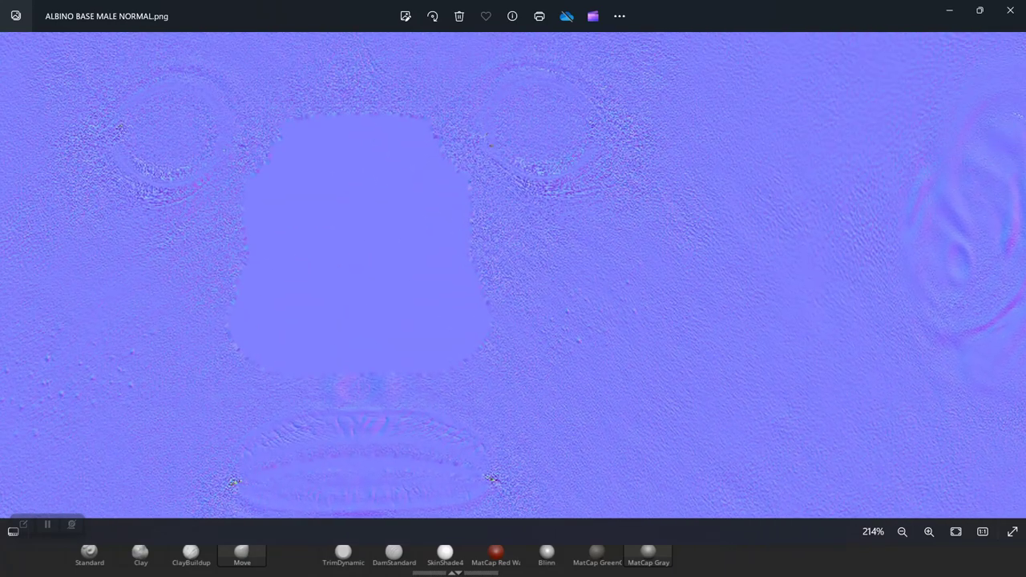
scroll(513, 276, right, 1)
scroll(513, 276, right, 5)
scroll(513, 276, right, 3)
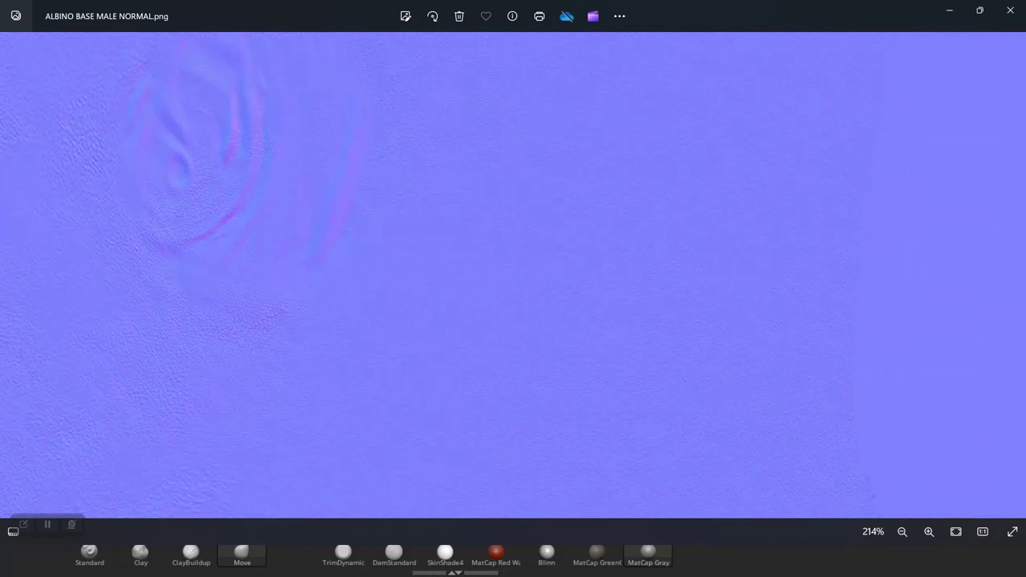
scroll(513, 276, right, 1)
scroll(513, 275, right, 3)
scroll(513, 276, right, 2)
scroll(513, 276, right, 1)
scroll(513, 276, up, 1)
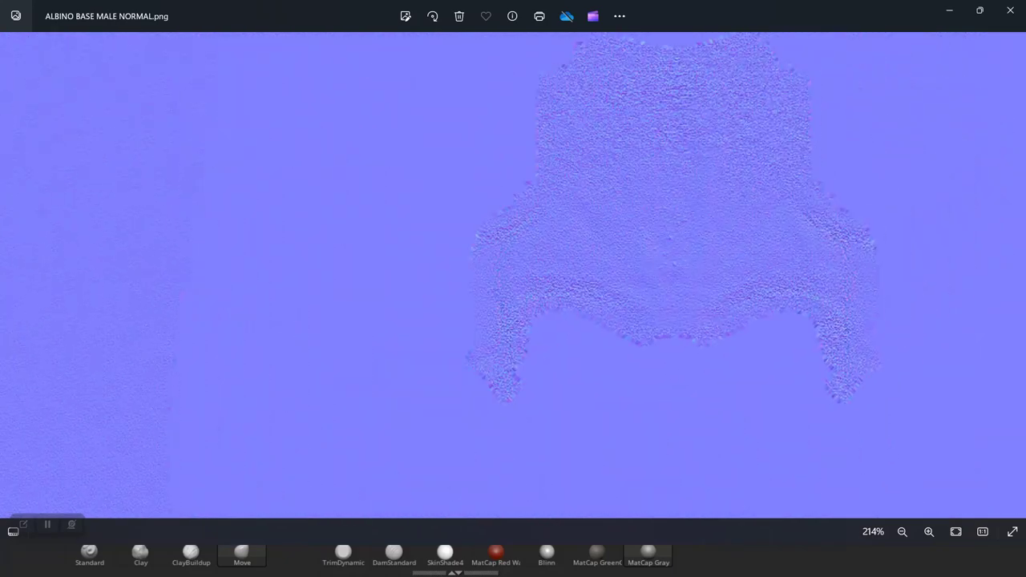
scroll(513, 276, up, 1)
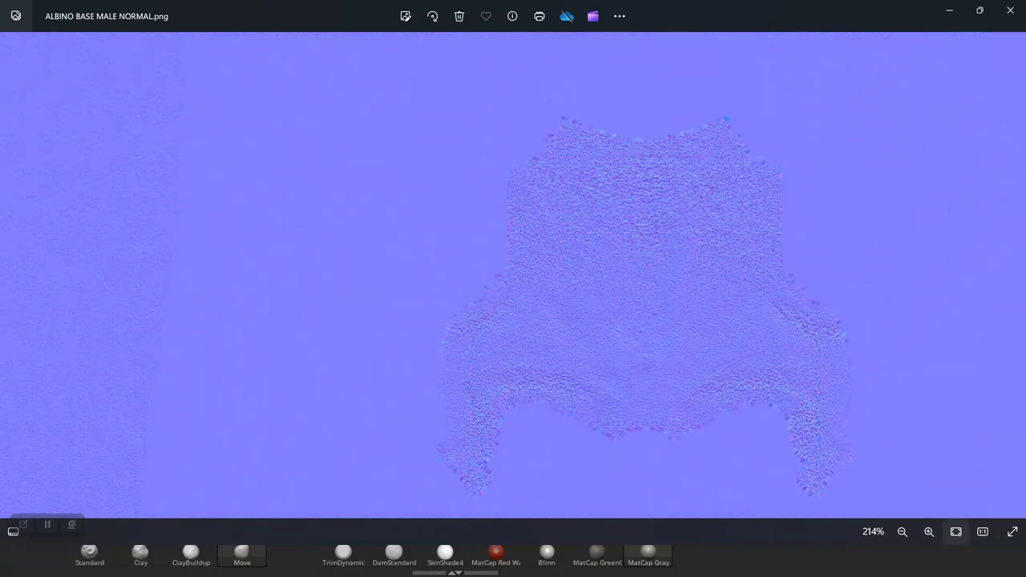
- Enlarge and pan the neck and shoulder region, then fit the whole map in the window
click(929, 531)
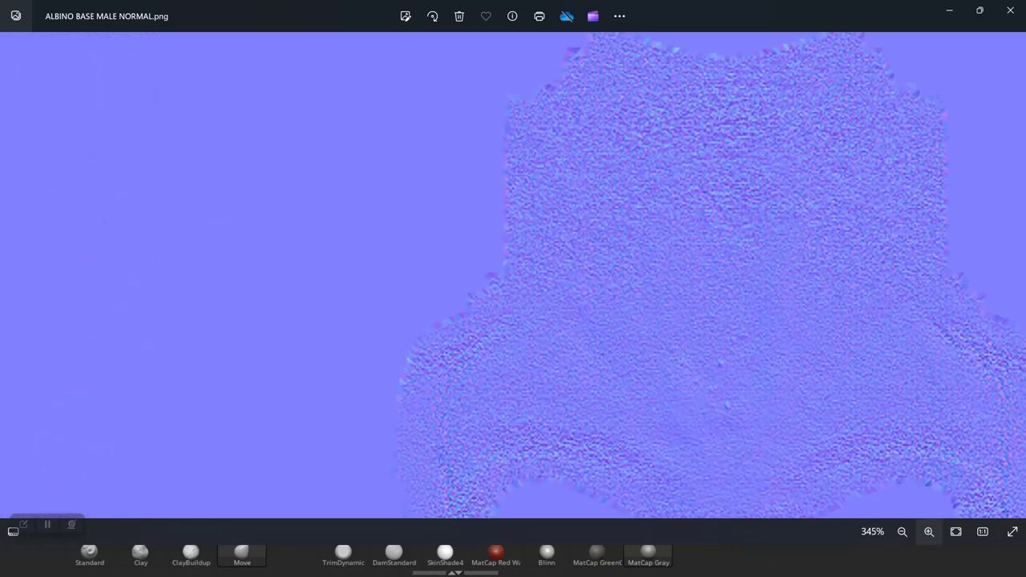
scroll(513, 276, down, 2)
scroll(513, 276, down, 2)
scroll(513, 276, left, 1)
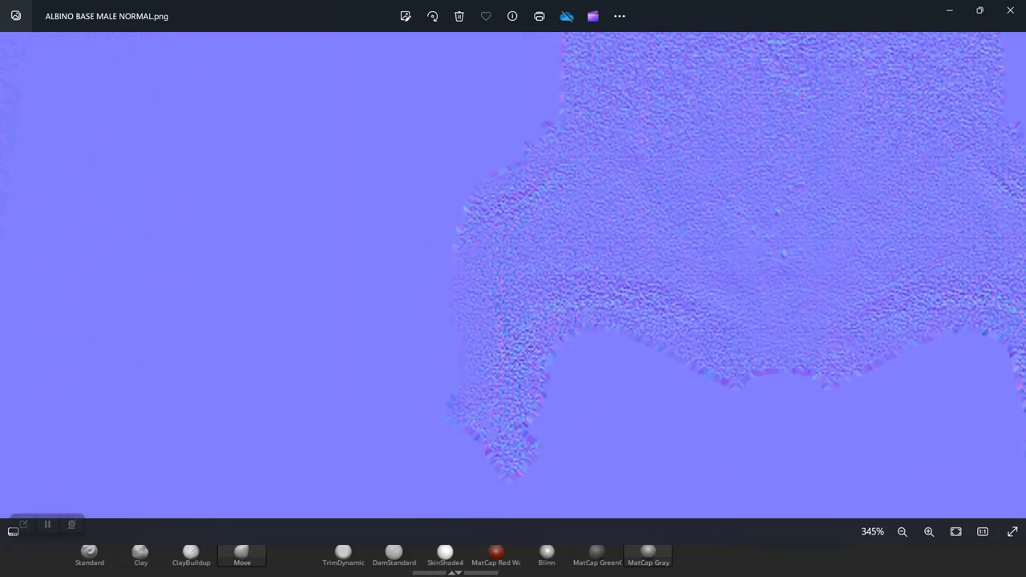
scroll(513, 276, right, 2)
scroll(513, 275, up, 1)
scroll(513, 275, up, 1)
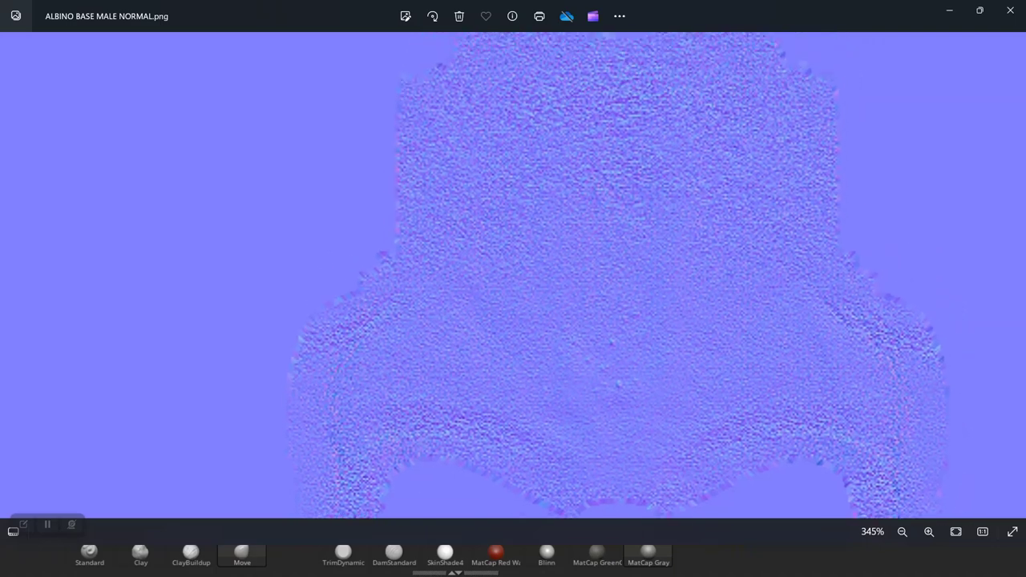
scroll(513, 276, right, 1)
scroll(513, 276, left, 1)
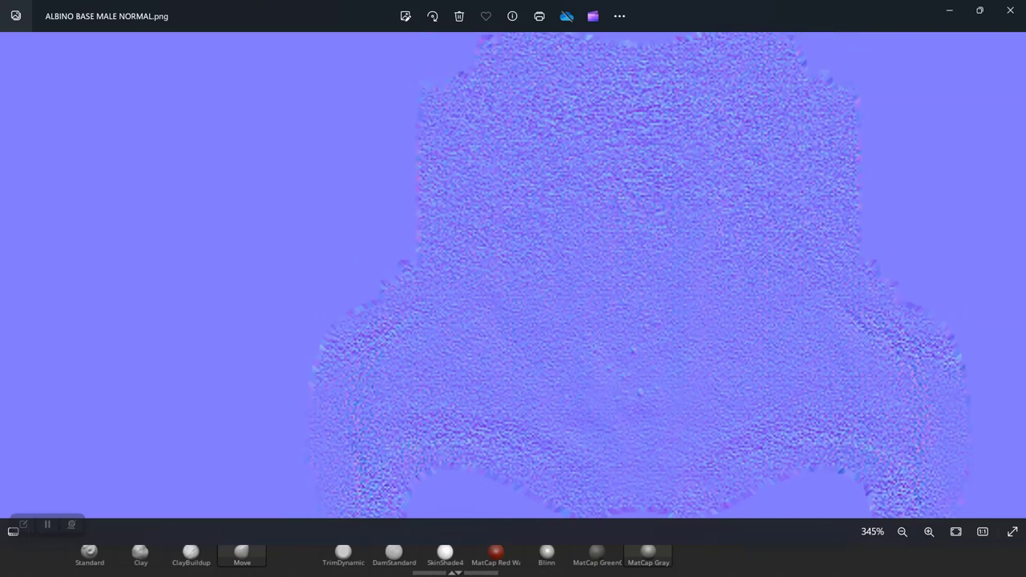
scroll(513, 276, left, 1)
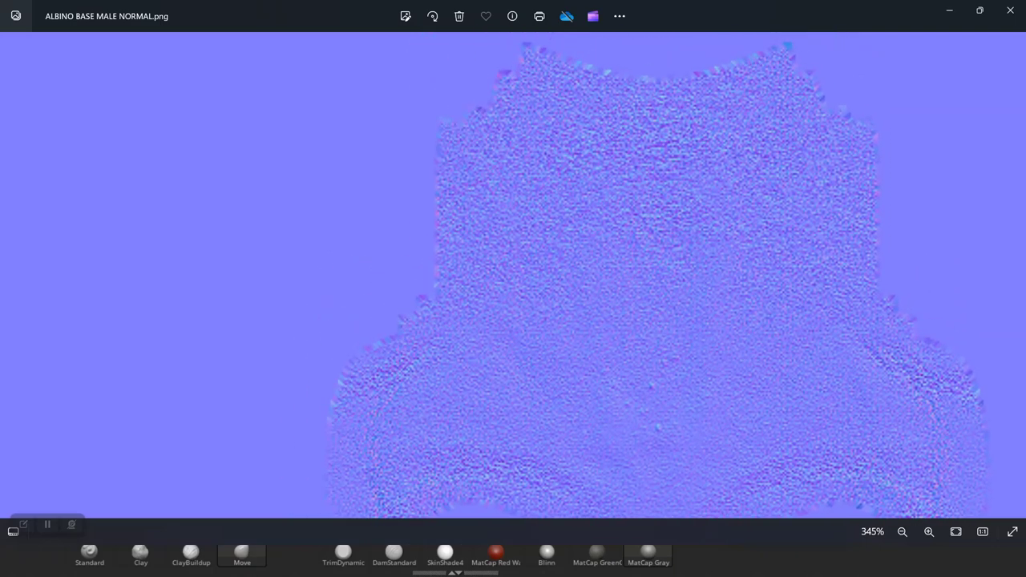
scroll(513, 275, right, 1)
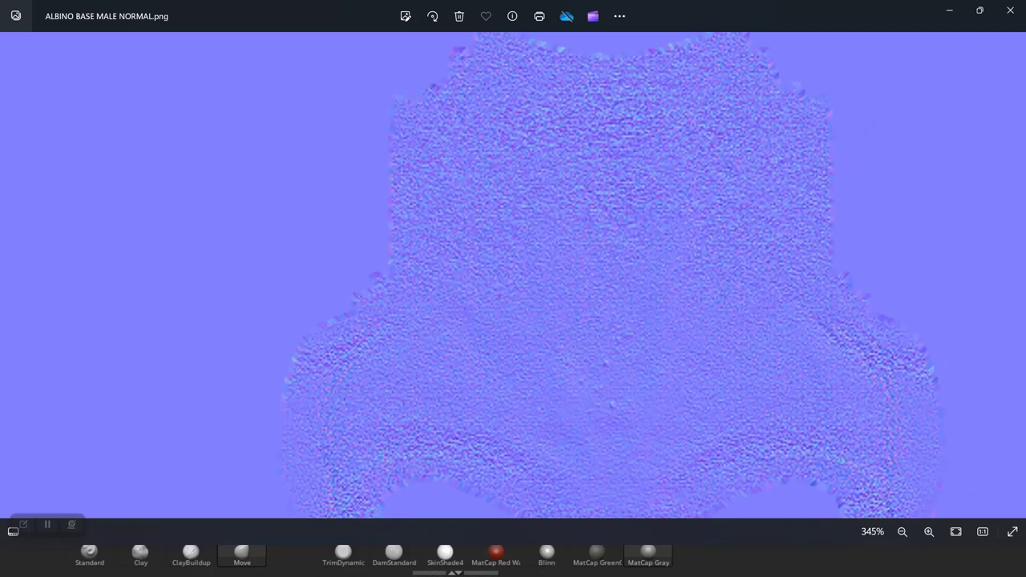
scroll(513, 276, down, 1)
key(ctrl+0)
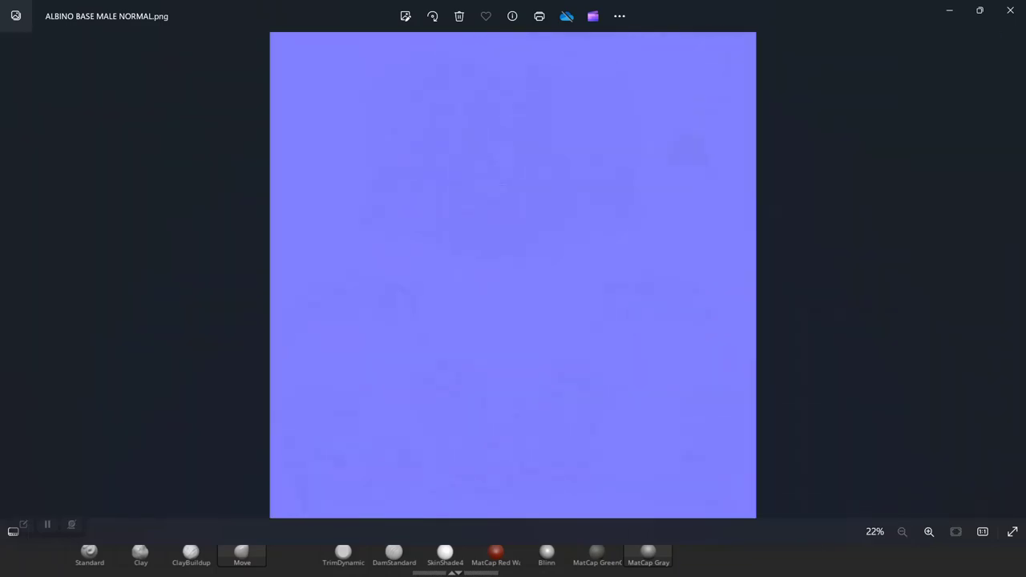
- Hide Photos and Explorer, enable Flip V in Displacement Map, and start Create And Export Map
click(949, 10)
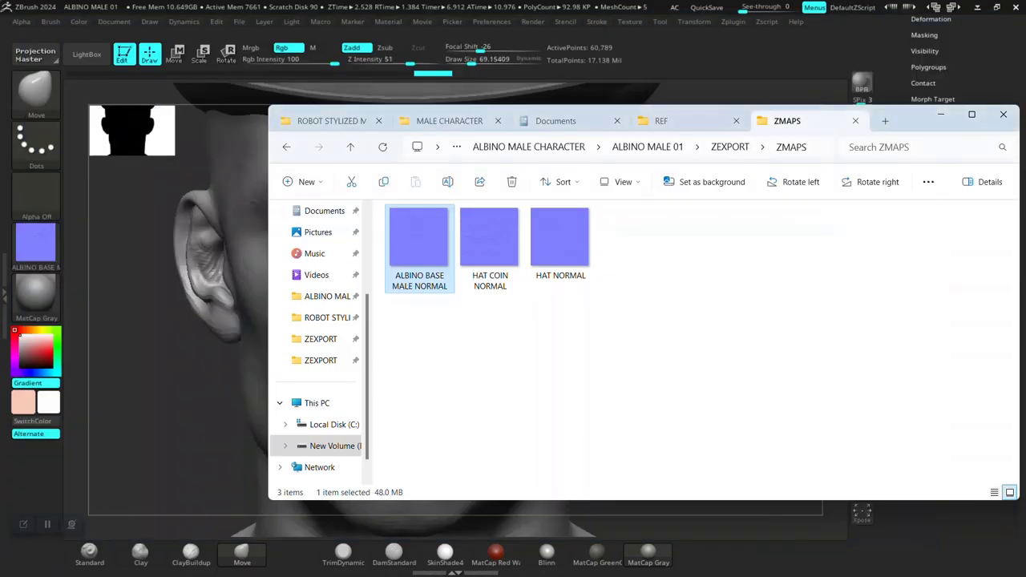
click(940, 115)
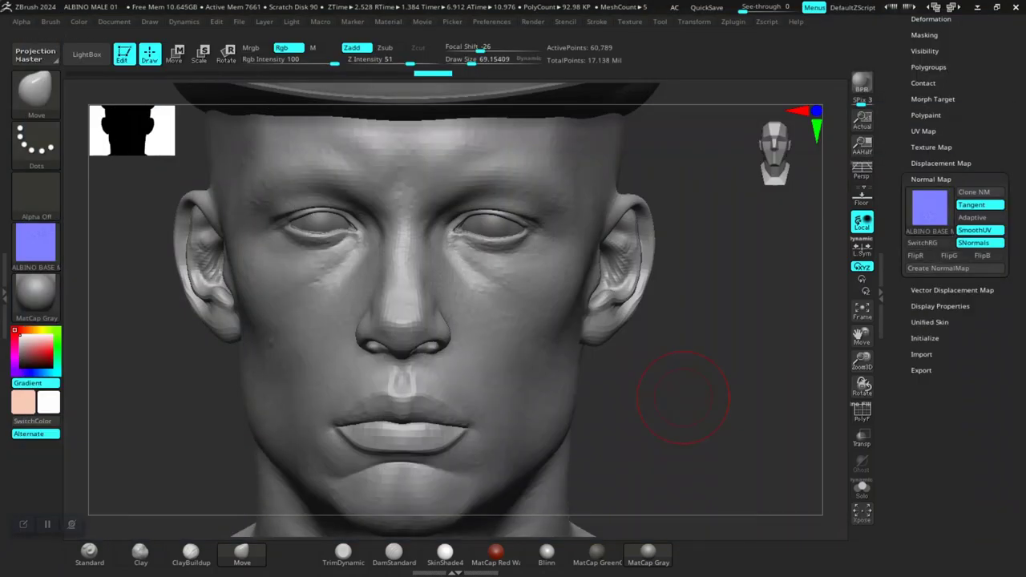
click(940, 246)
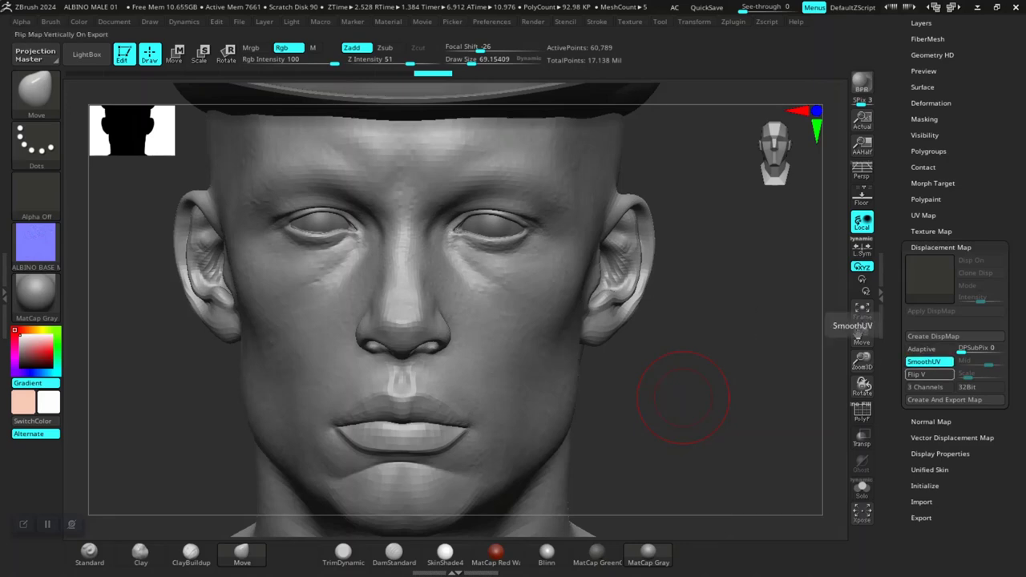
click(929, 374)
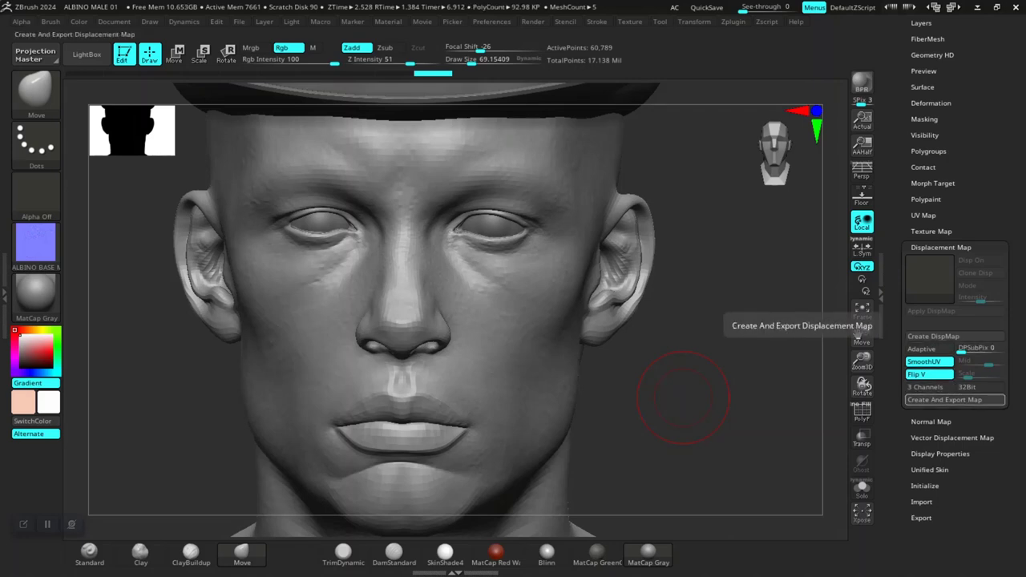
click(944, 399)
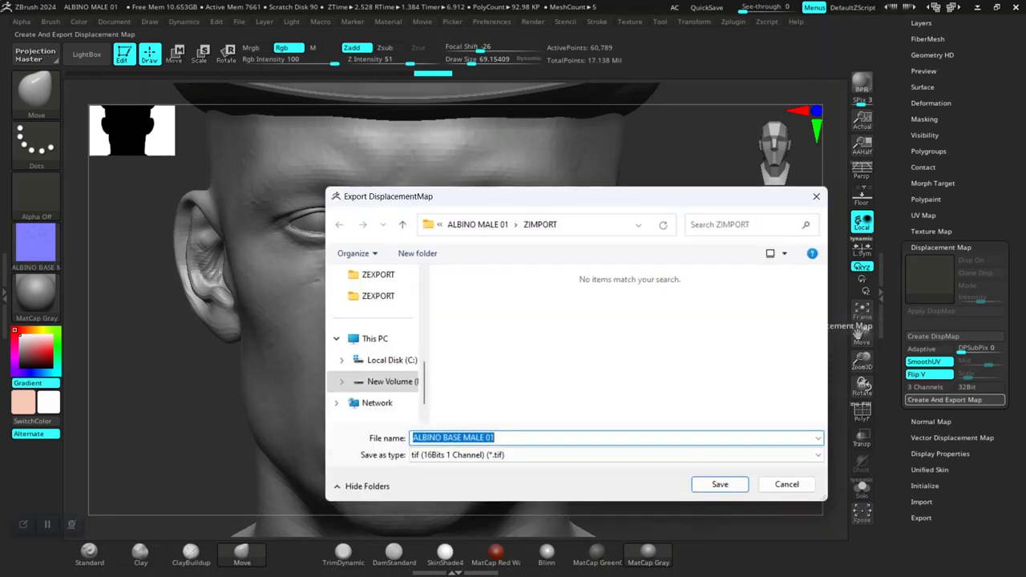
- Save the displacement map as ALBINO BASE MALE DISP in ZEXPORT\ZMAPS, declining the base mesh export
click(477, 224)
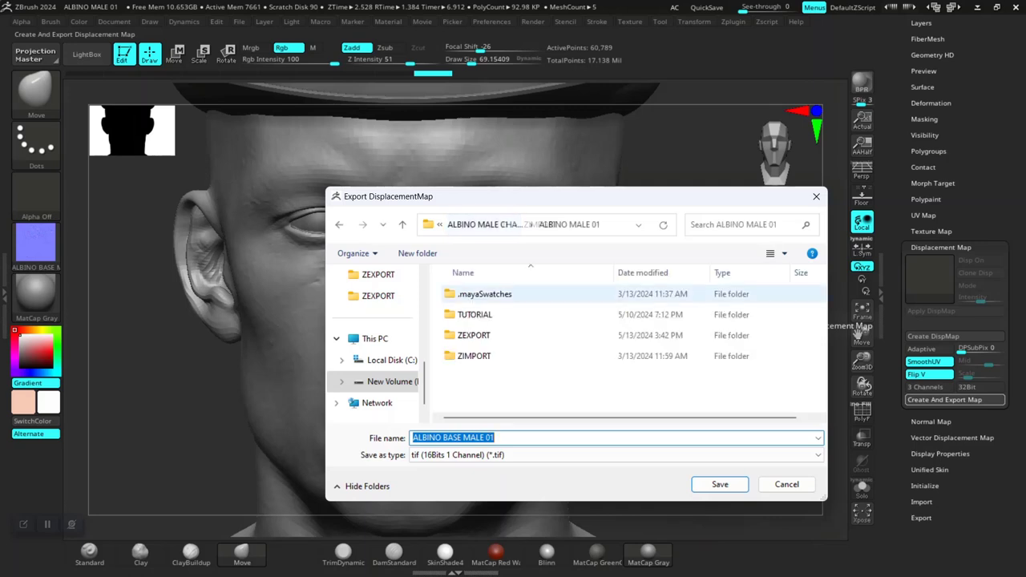
double_click(474, 335)
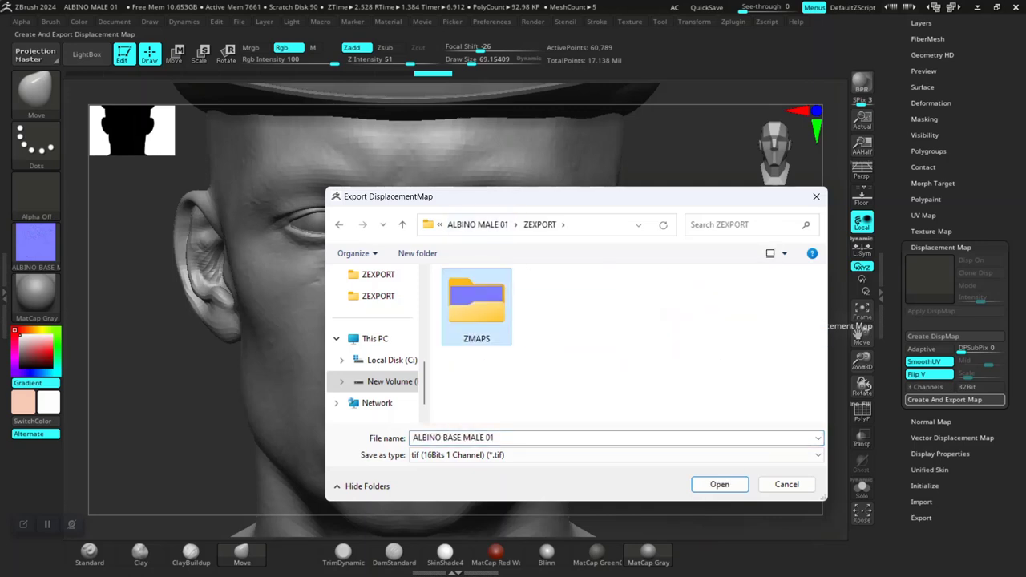
double_click(477, 309)
double_click(490, 437)
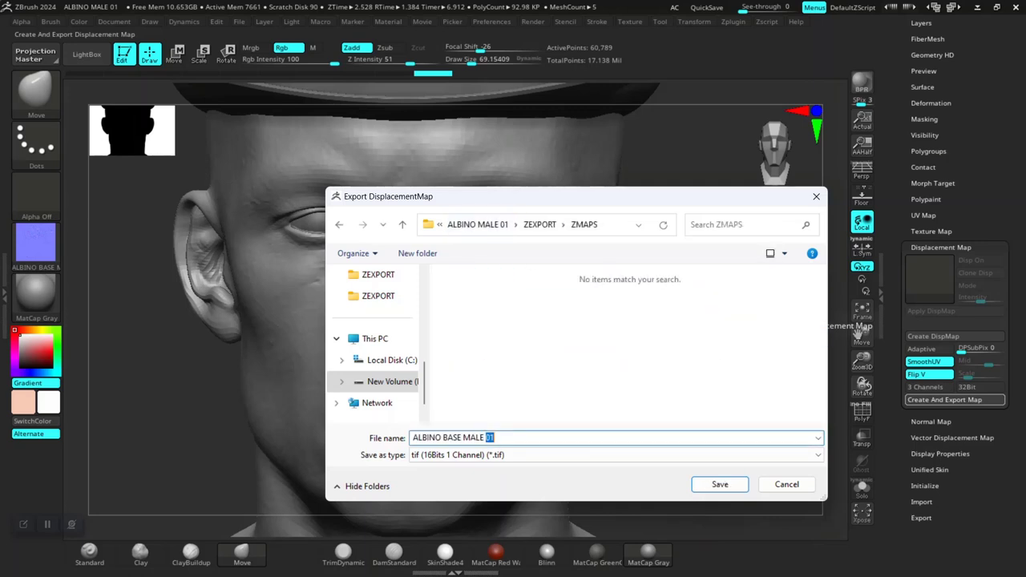
text(D)
text(ISP)
key(Return)
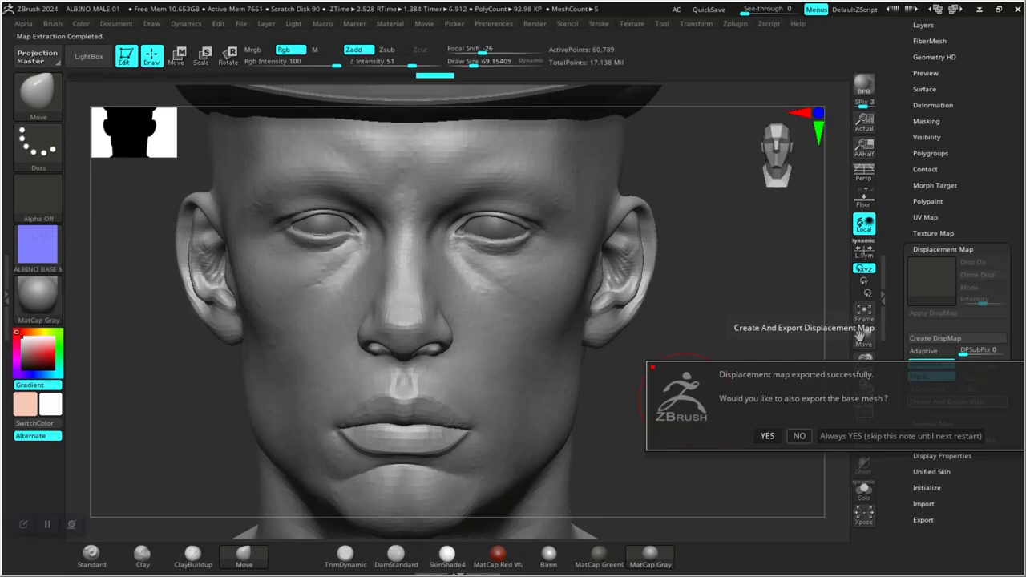
click(799, 435)
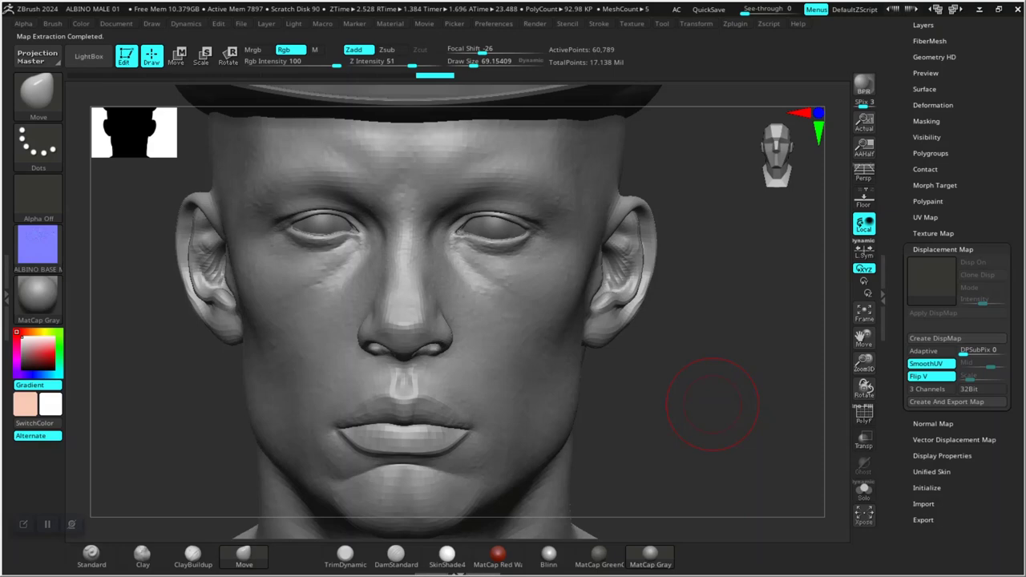
- Open the ALBINO BASE MALE DISP image from the ZMAPS folder in the image viewer
key(alt+Tab)
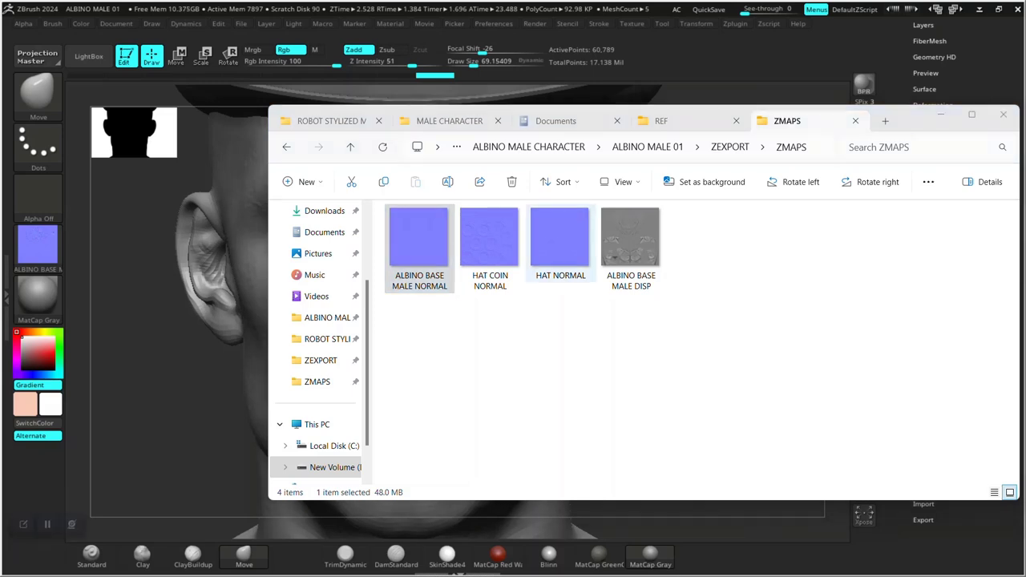
click(631, 240)
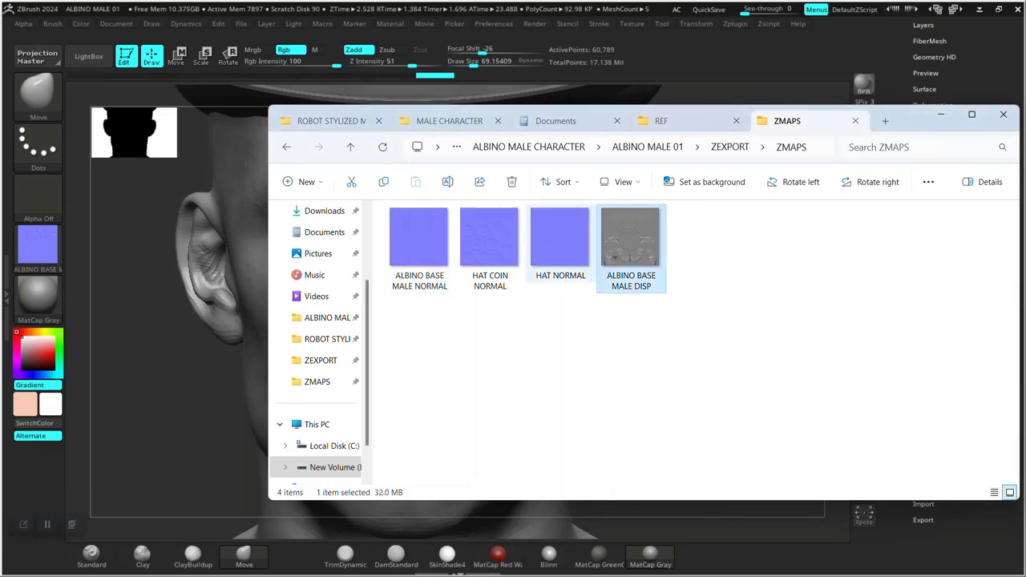
click(560, 241)
click(631, 240)
click(418, 241)
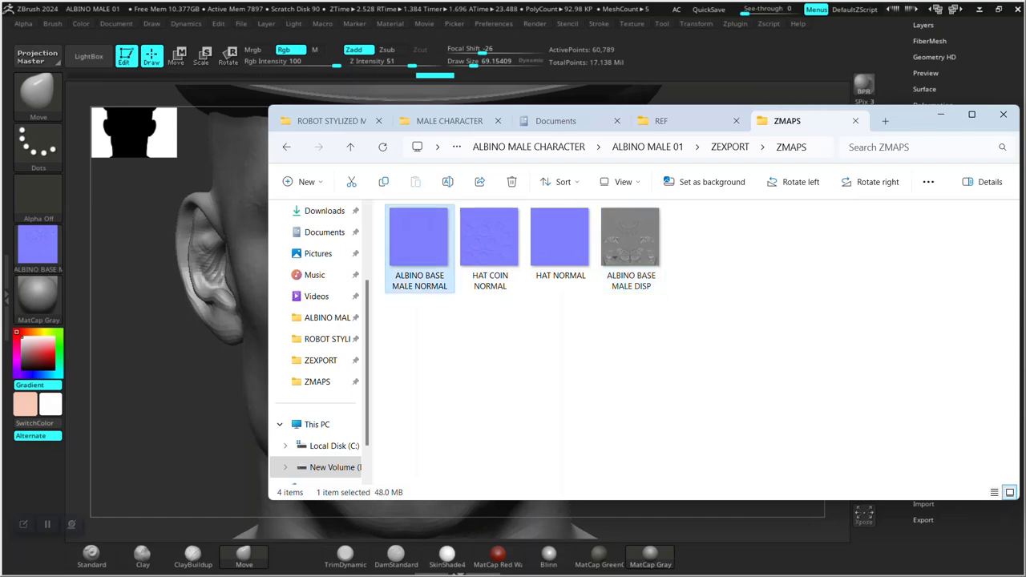
click(631, 240)
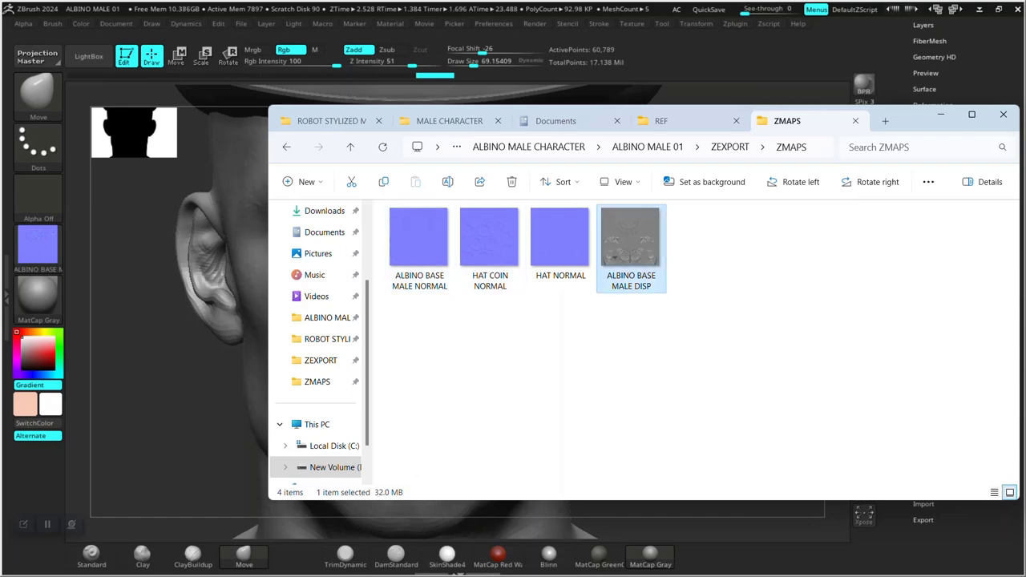
key(Return)
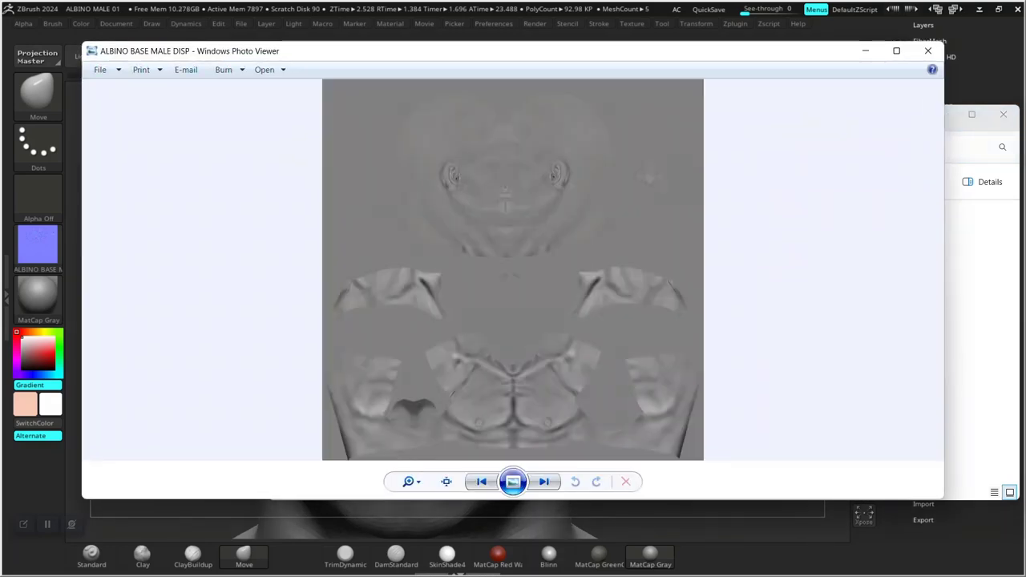
- Zoom in and pan around the displacement map's lips, chin and eyes to inspect skin detail
drag(408, 481, 412, 463)
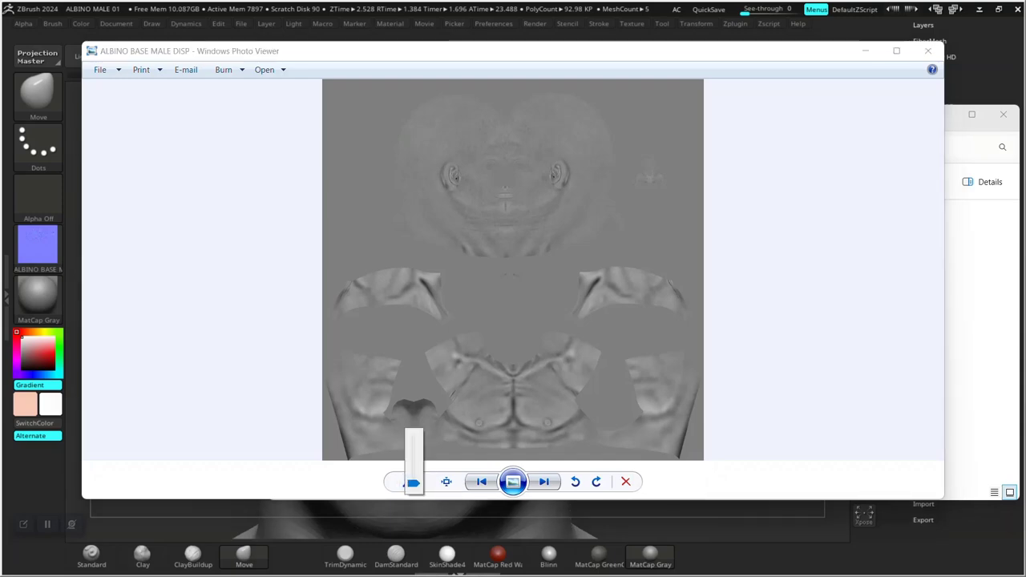
drag(513, 200, 513, 361)
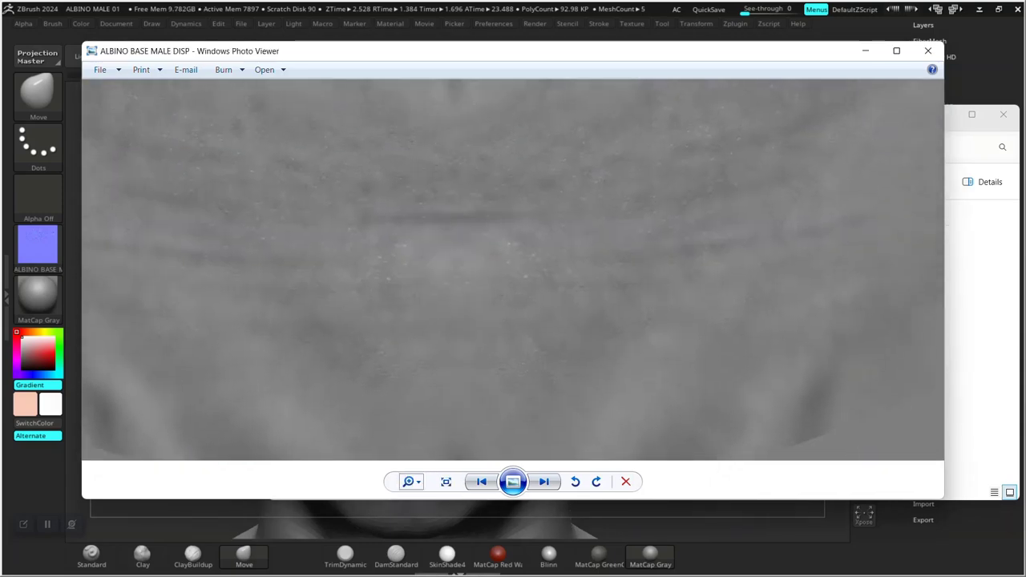
drag(513, 200, 513, 433)
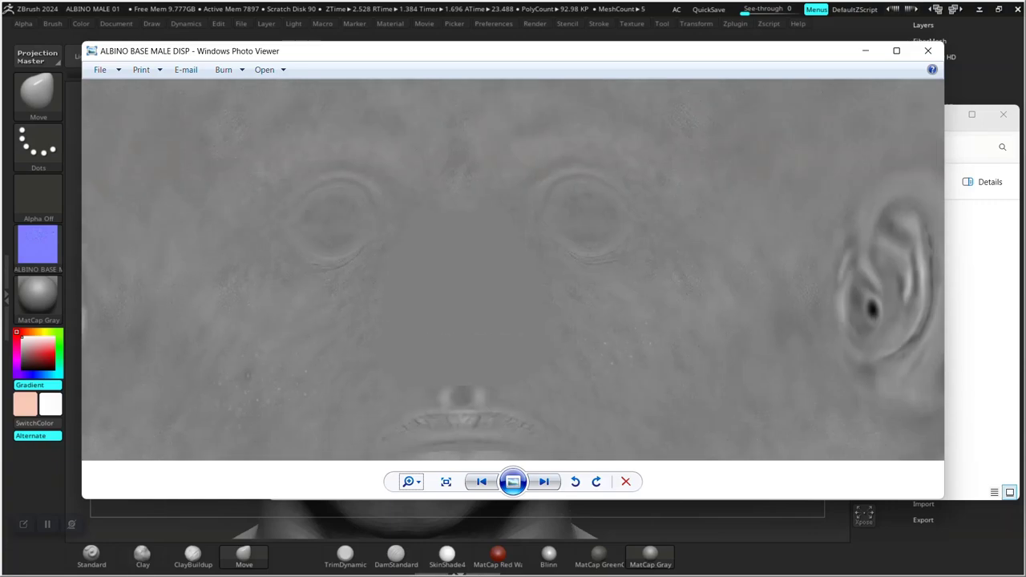
drag(411, 481, 411, 468)
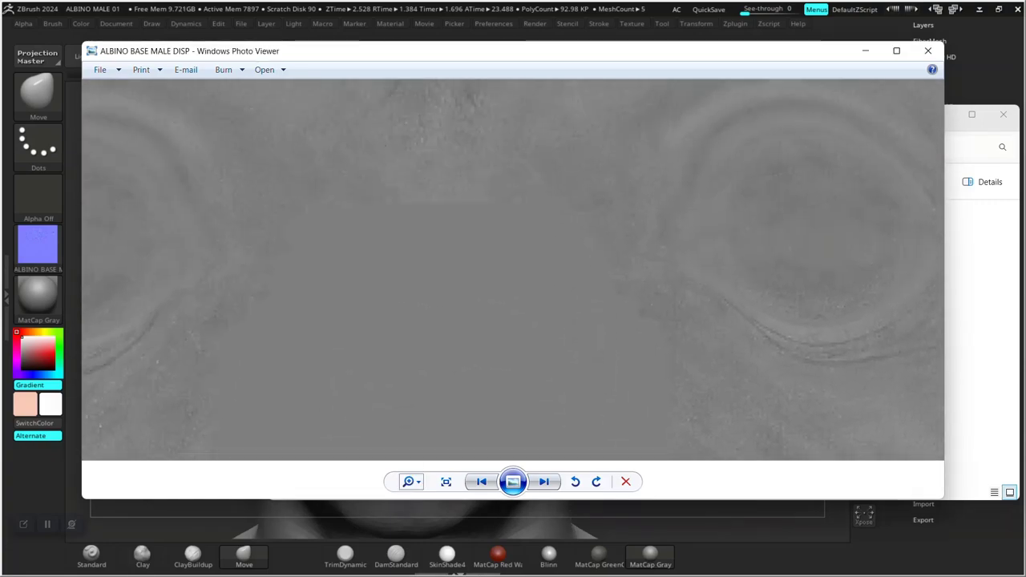
drag(401, 240, 657, 337)
drag(392, 312, 689, 228)
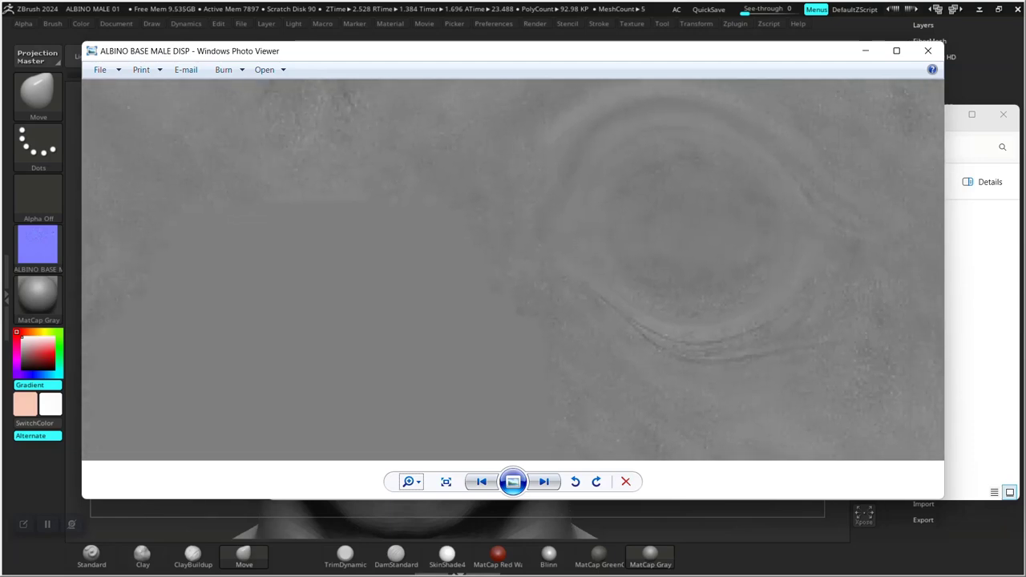
- Close Photo Viewer, minimize the folder window and return from ZBrush to another program
click(927, 50)
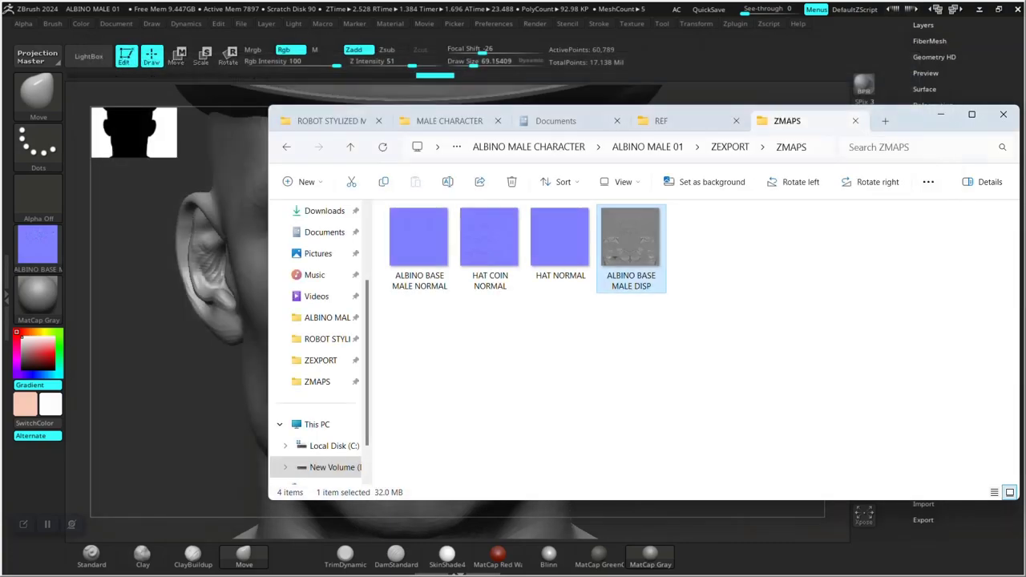
click(940, 115)
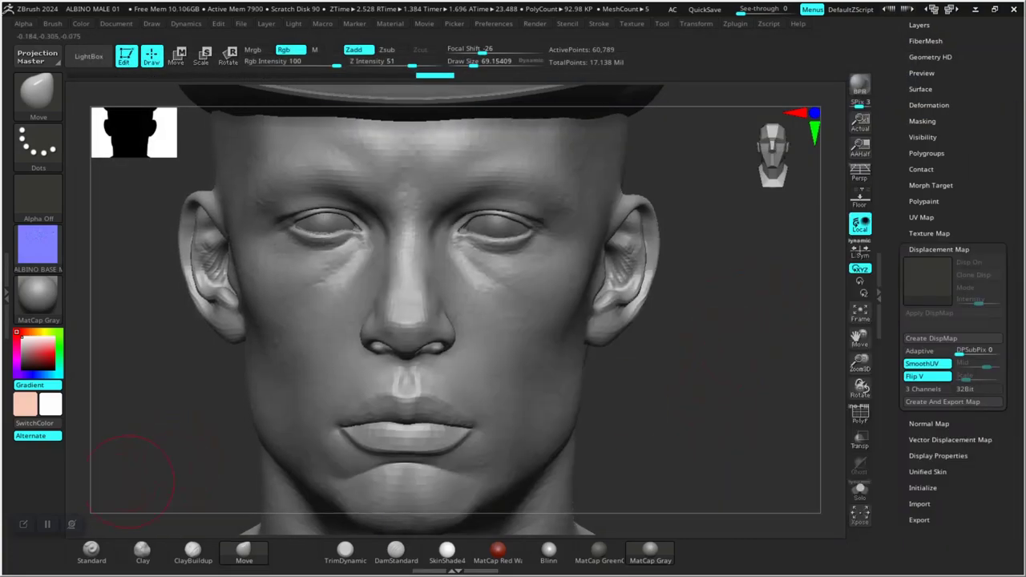
mouse_move(664, 408)
mouse_down()
mouse_move(638, 393)
mouse_move(617, 401)
mouse_up()
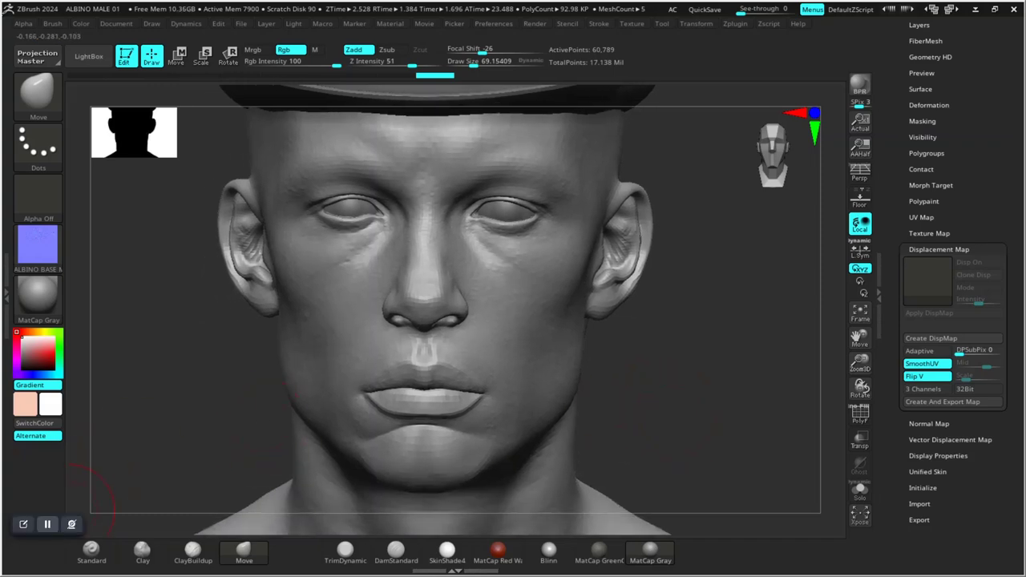
key(alt+Tab)
key(alt+Tab)
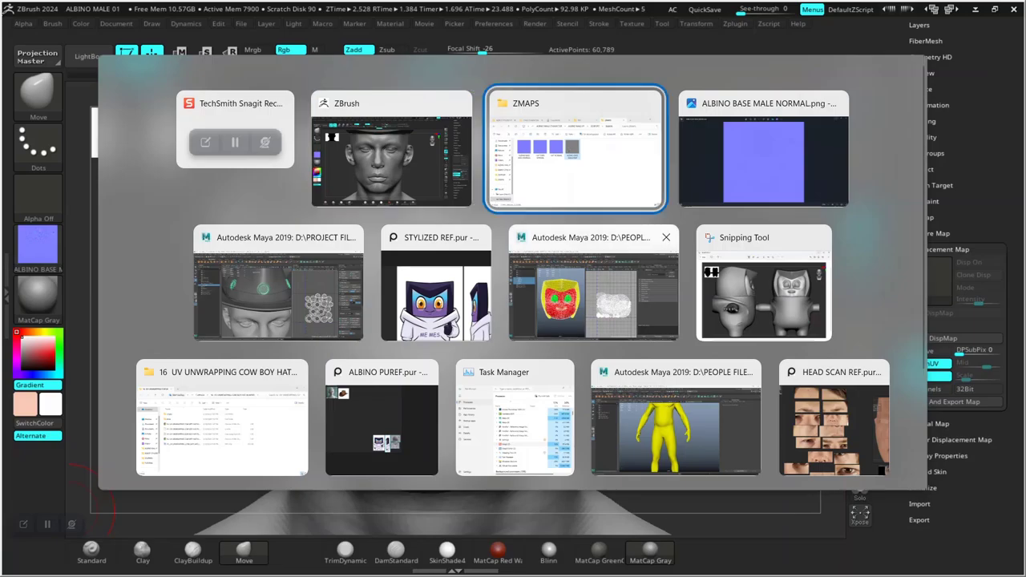
- Select INNER_EYES1 and isolate it in a maximized perspective view
click(277, 284)
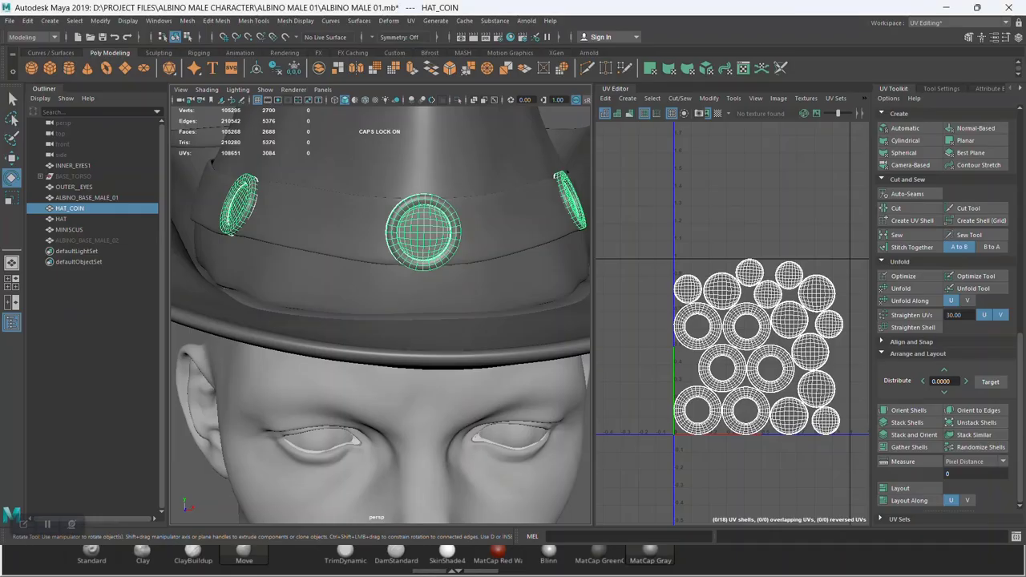
scroll(380, 314, down, 2)
scroll(380, 315, down, 5)
scroll(380, 315, down, 3)
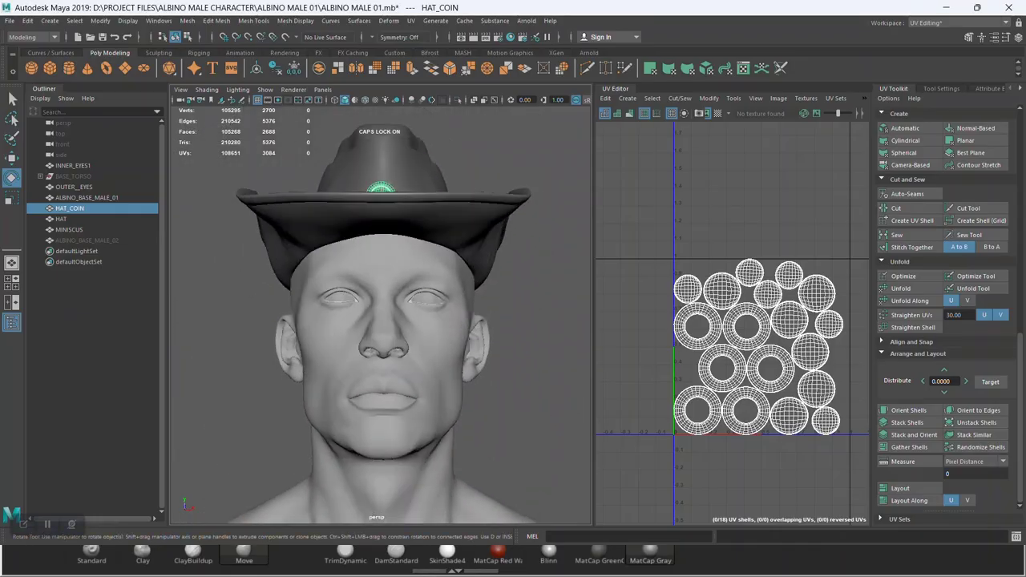
alt+drag(380, 315, 398, 352)
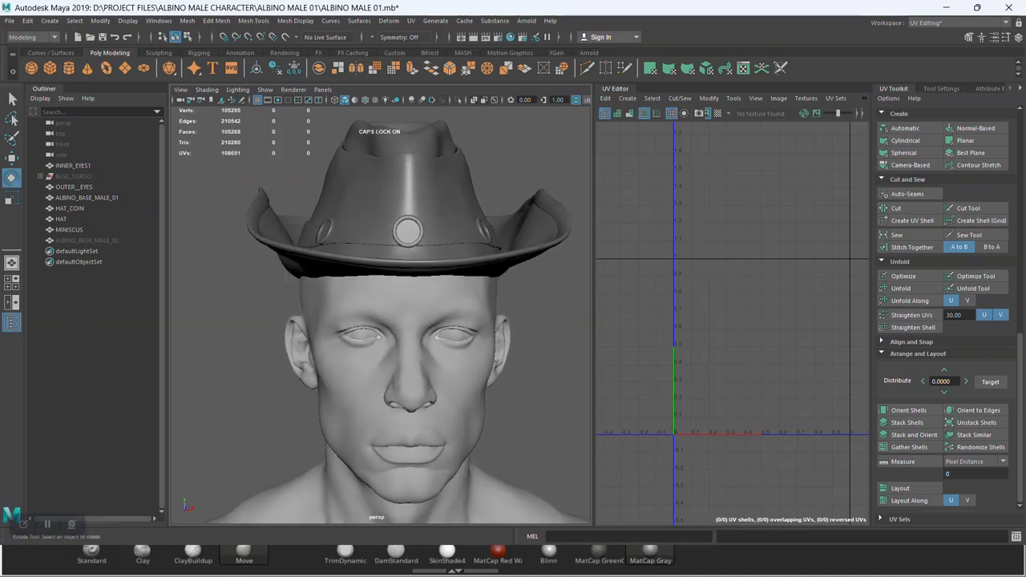
click(73, 165)
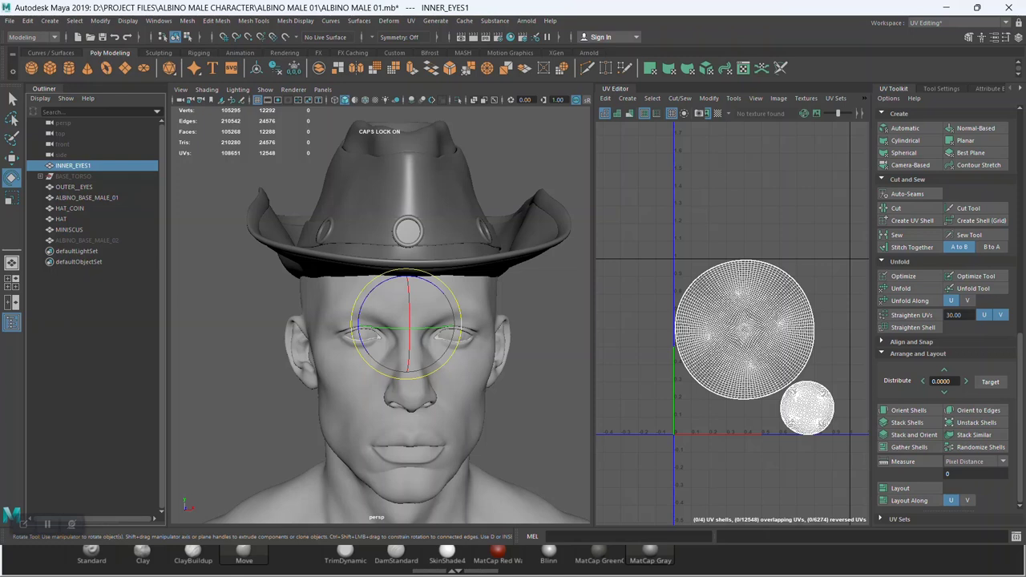
key(w)
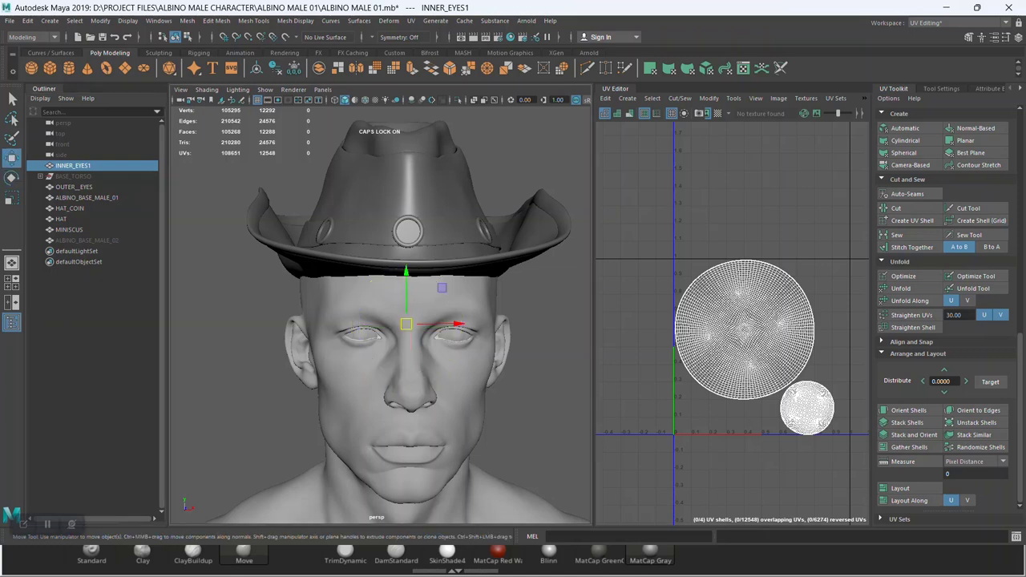
key(space)
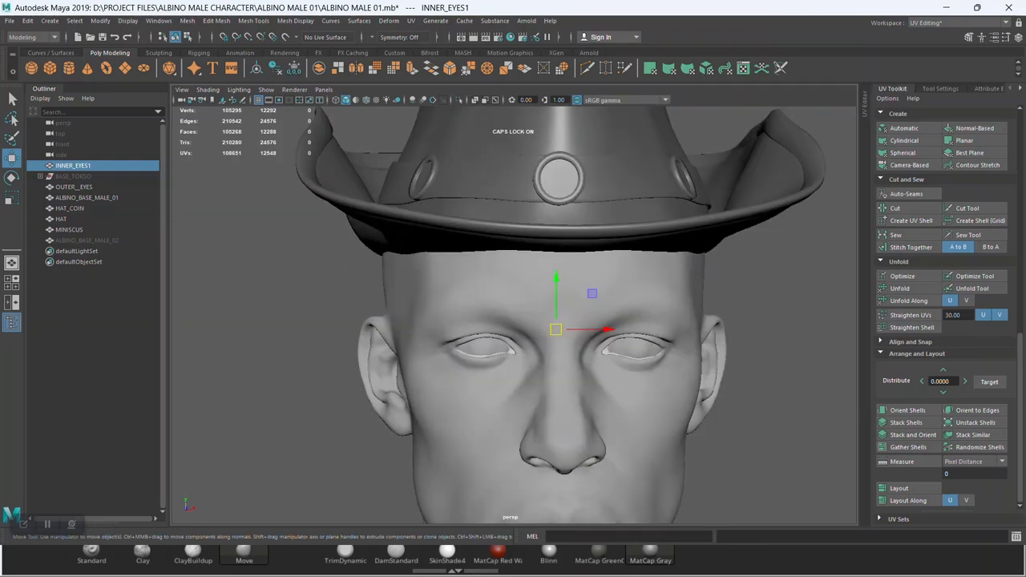
key(ctrl+1)
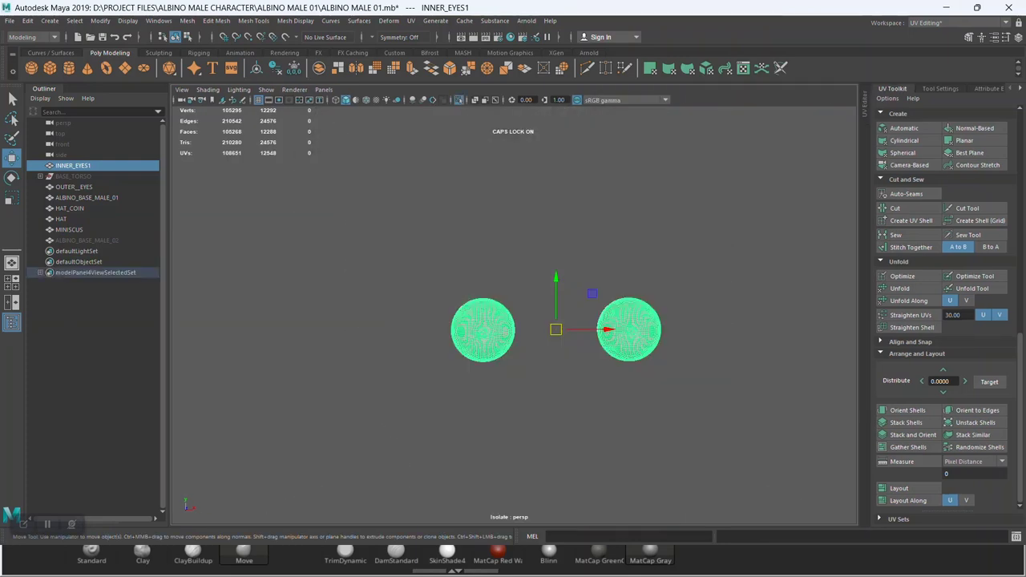
- Give the inner eyes a new red Lambert named INNER_EYE, then select the outer eyes and exit isolation
right_drag(483, 272, 481, 441)
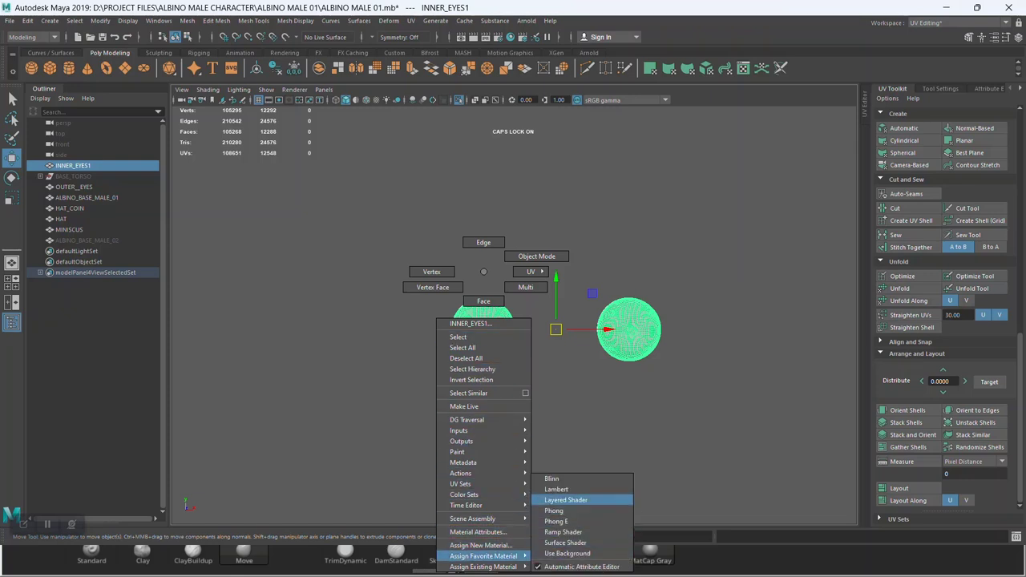
click(557, 489)
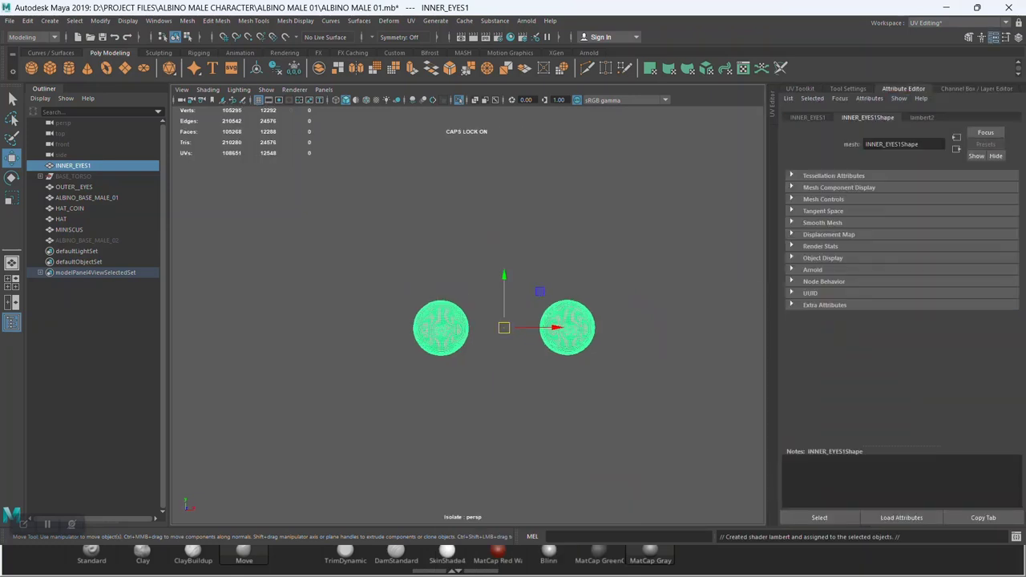
double_click(878, 144)
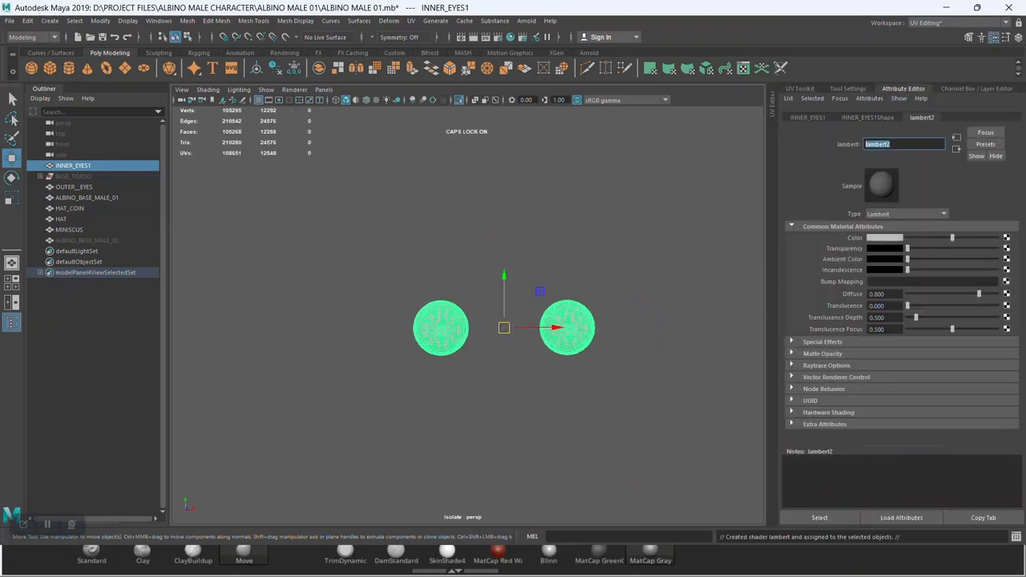
text(INNER_)
text( EYE)
key(Return)
click(884, 238)
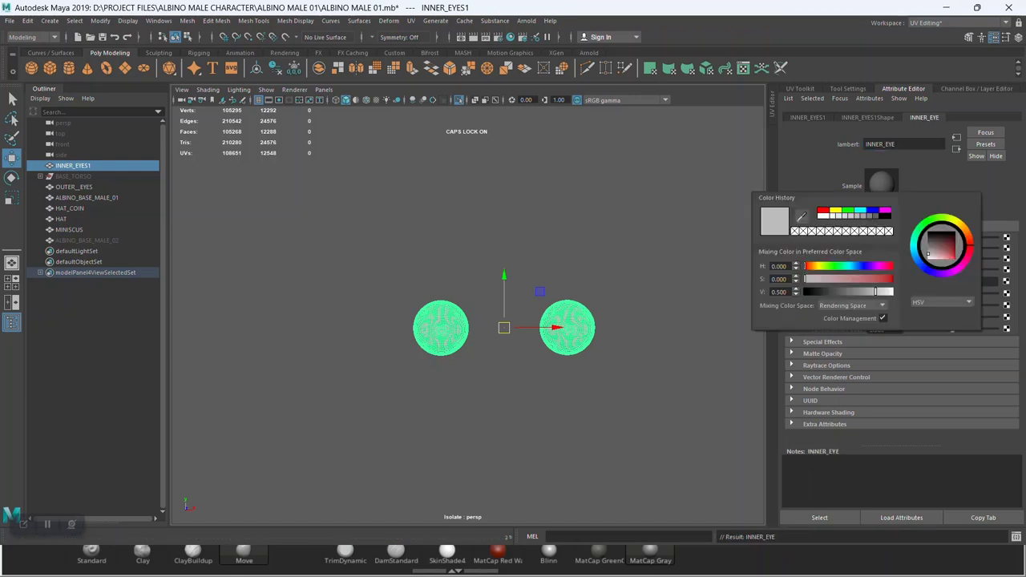
click(822, 211)
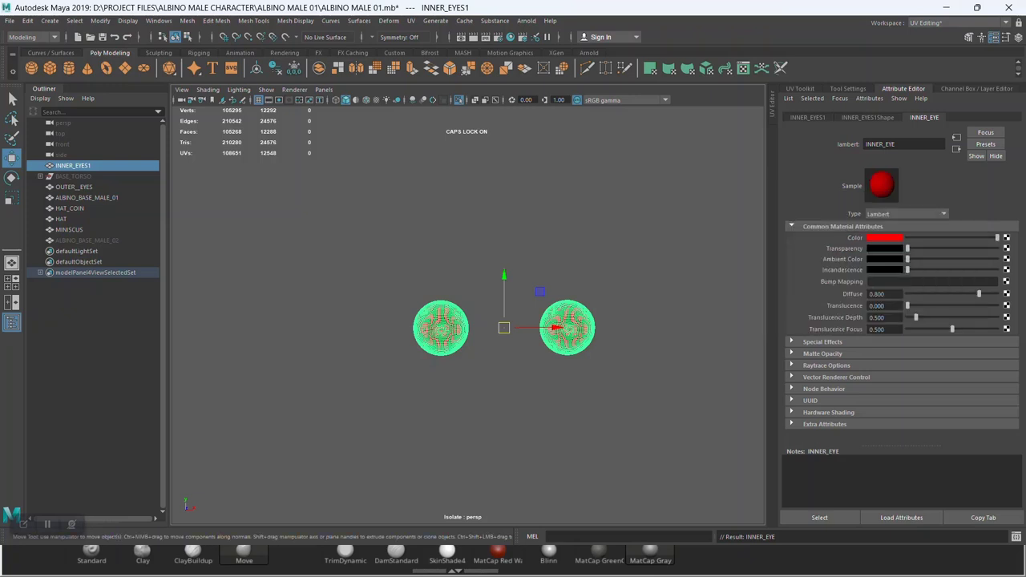
click(74, 187)
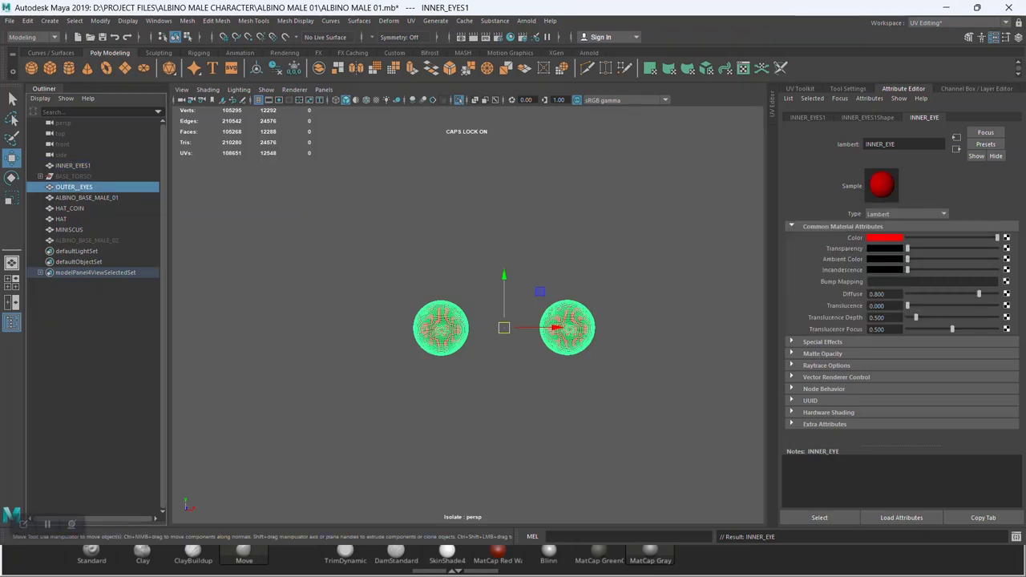
key(ctrl+1)
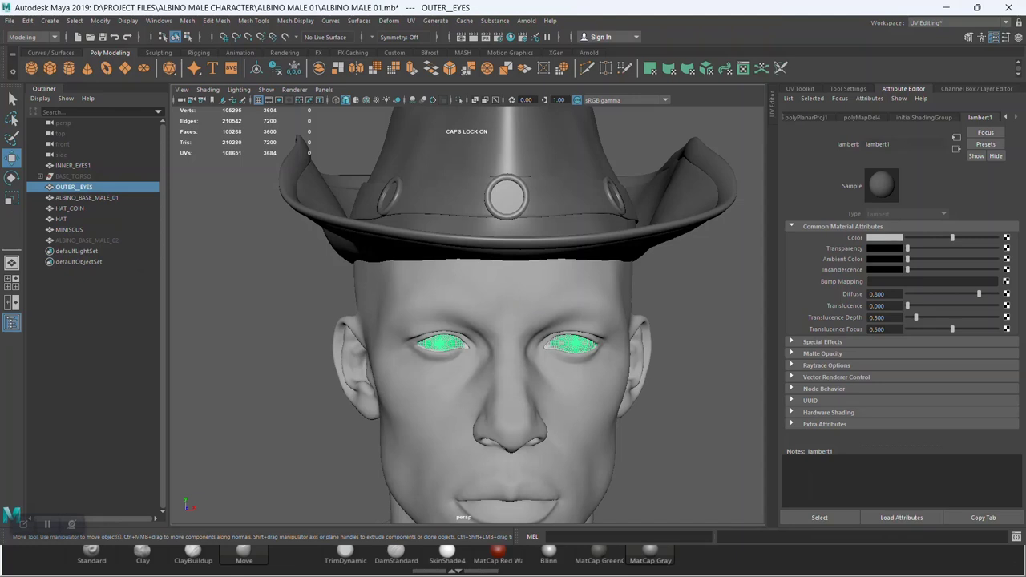
- Select the outer eyes together with MINISCUS and frame them in view
right_click(447, 271)
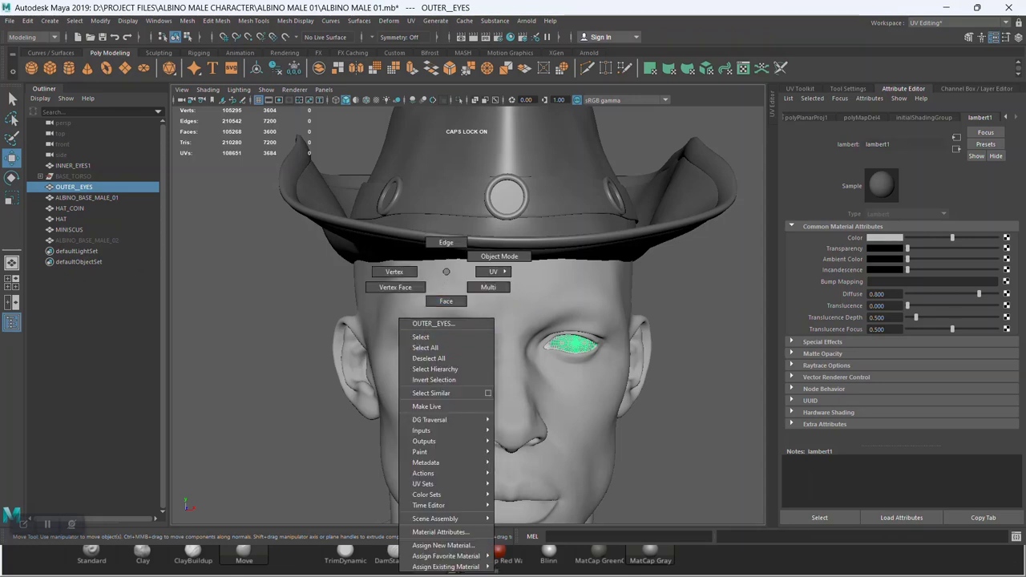
key(Escape)
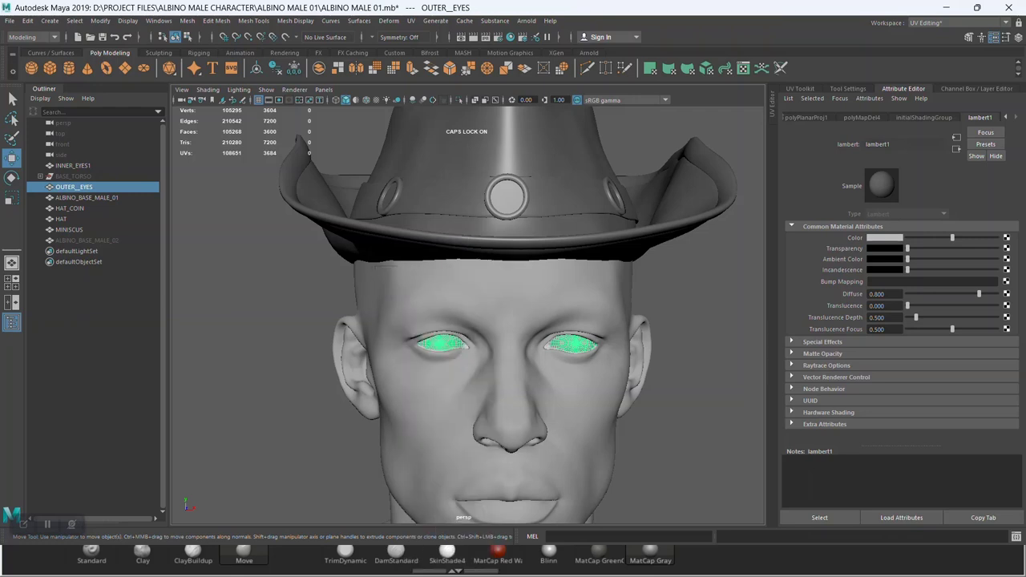
ctrl+click(69, 230)
right_click(450, 272)
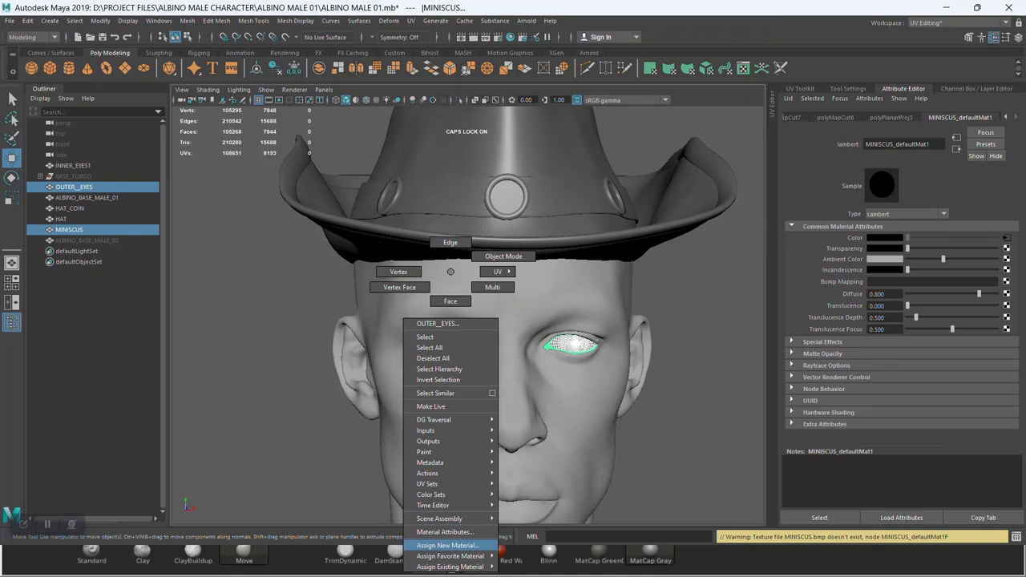
mouse_move(448, 545)
click(553, 500)
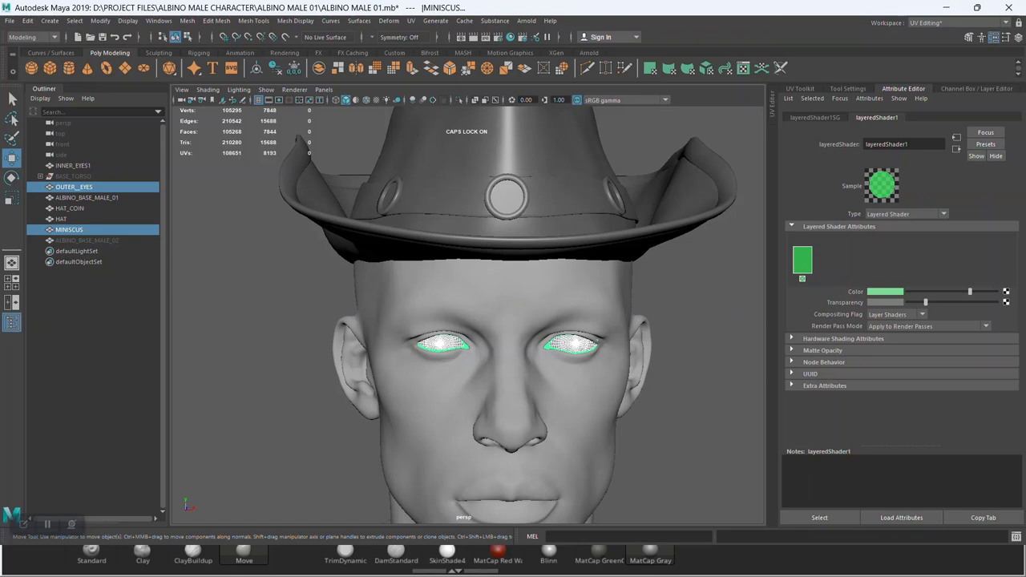
key(Escape)
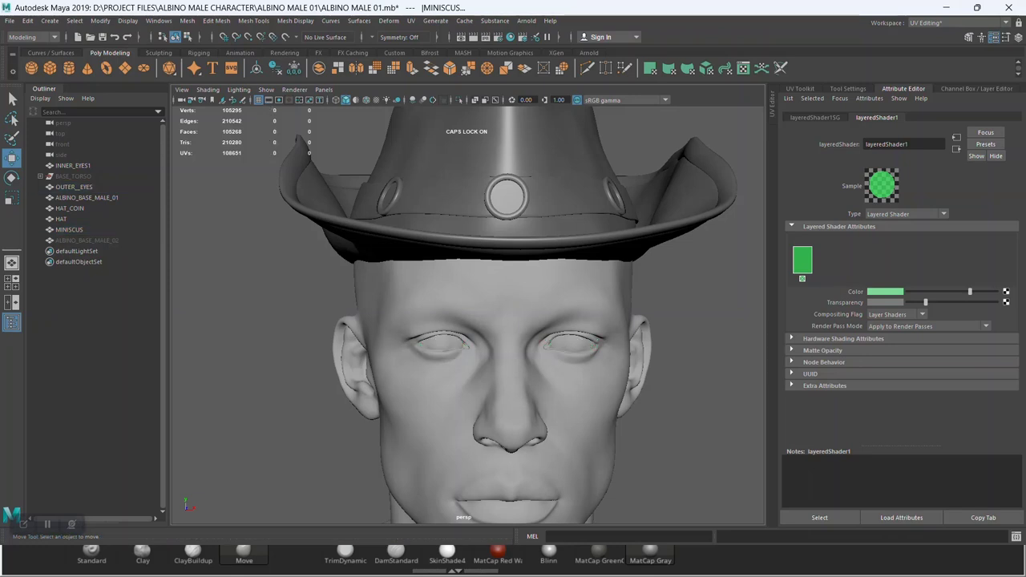
key(ctrl+z)
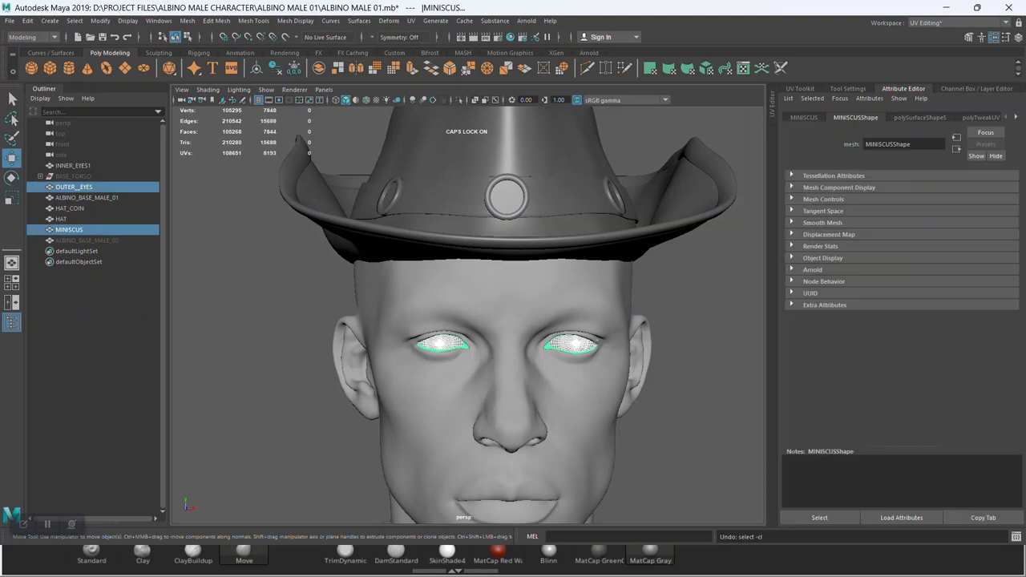
key(f)
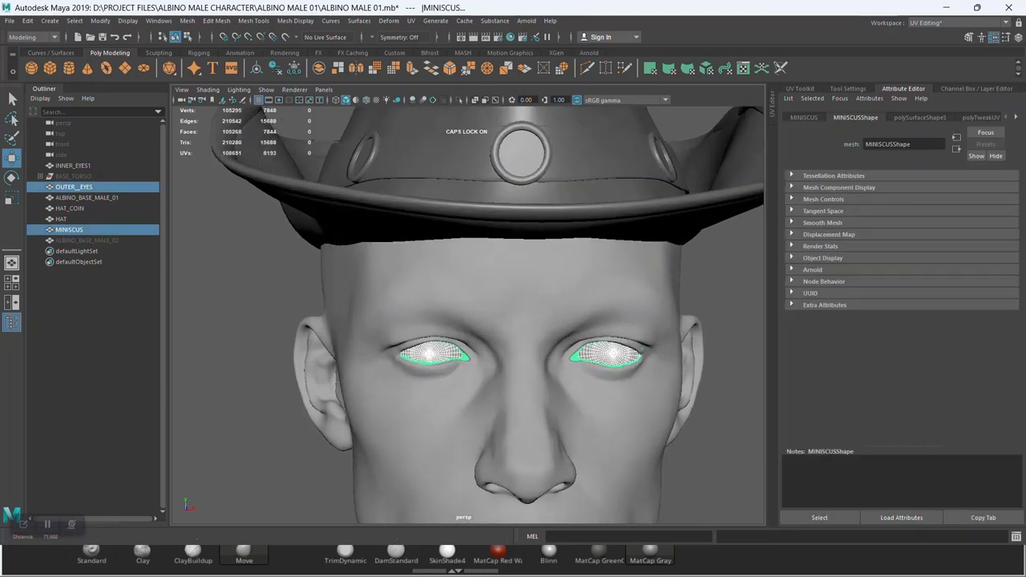
- Assign the selected eyes a new Lambert material named OUTER_EYE_MINISCUS
right_click(434, 271)
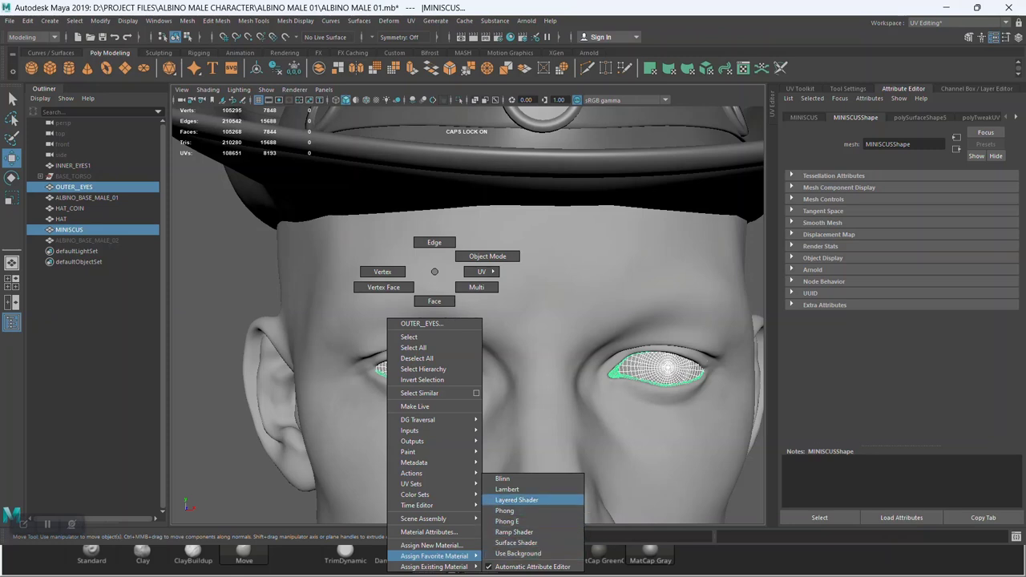
click(506, 489)
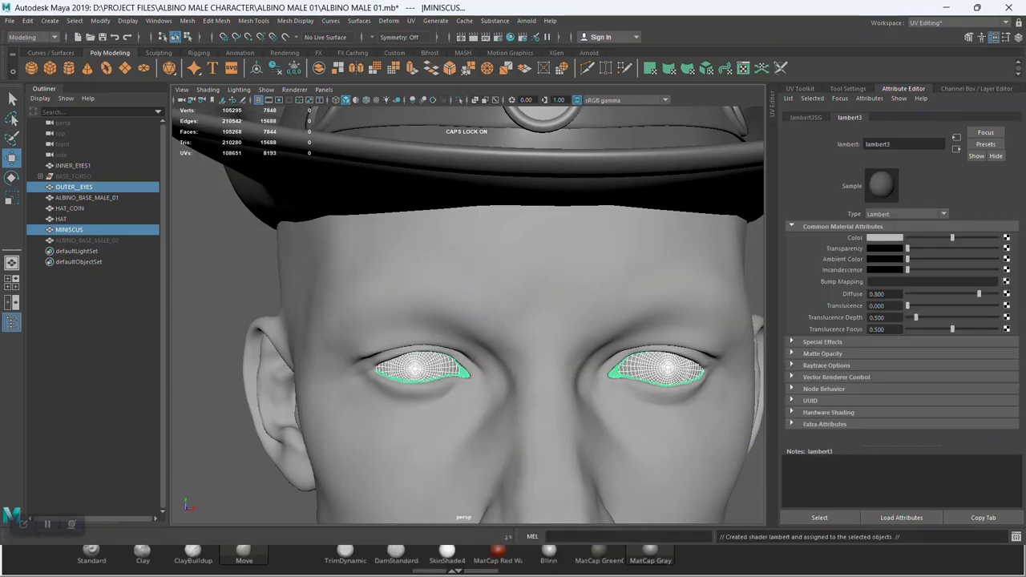
double_click(877, 144)
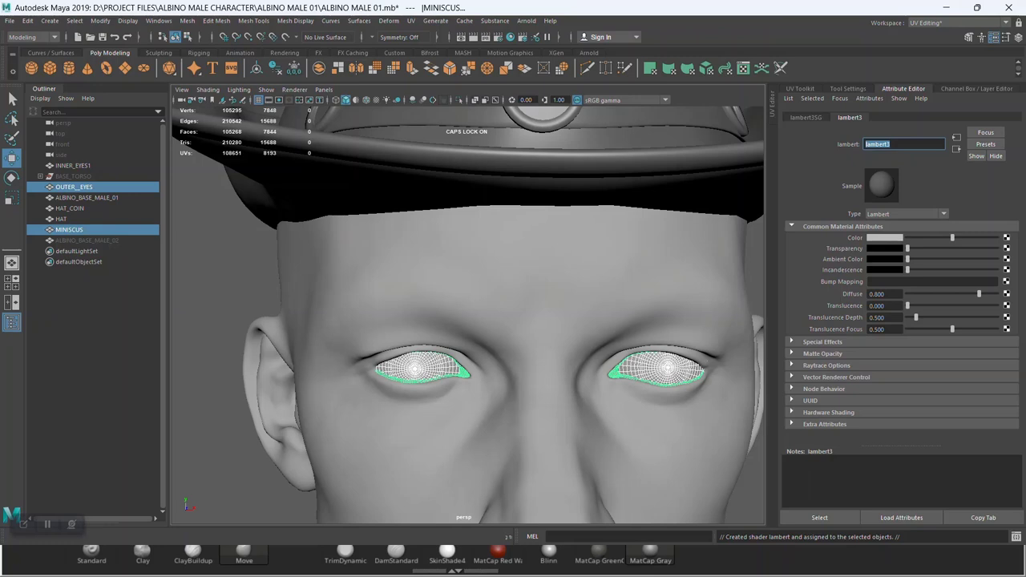
text(OURT)
key(BackSpace)
text(TER_E)
text(YE_)
text(MINIS)
text(CUS)
key(Return)
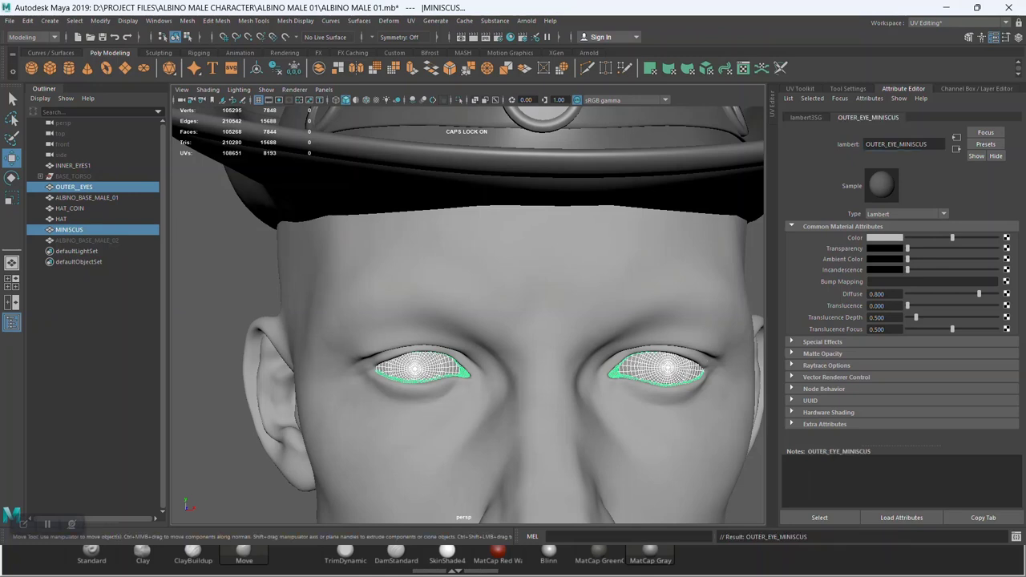
- Set the OUTER_EYE_MINISCUS colour to yellow and frame the head mesh ALBINO_BASE_MALE_01
click(884, 238)
click(838, 208)
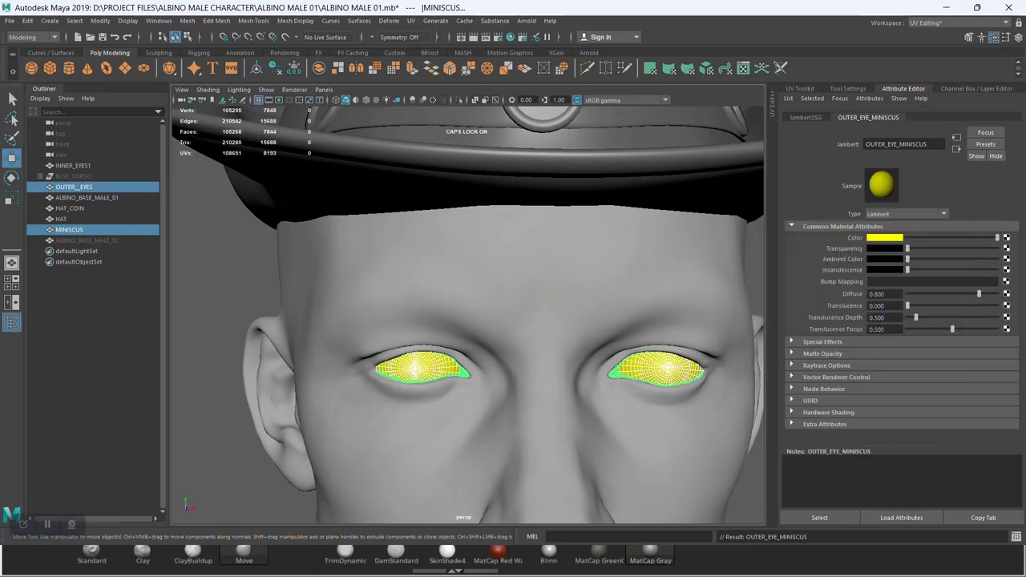
click(87, 197)
key(f)
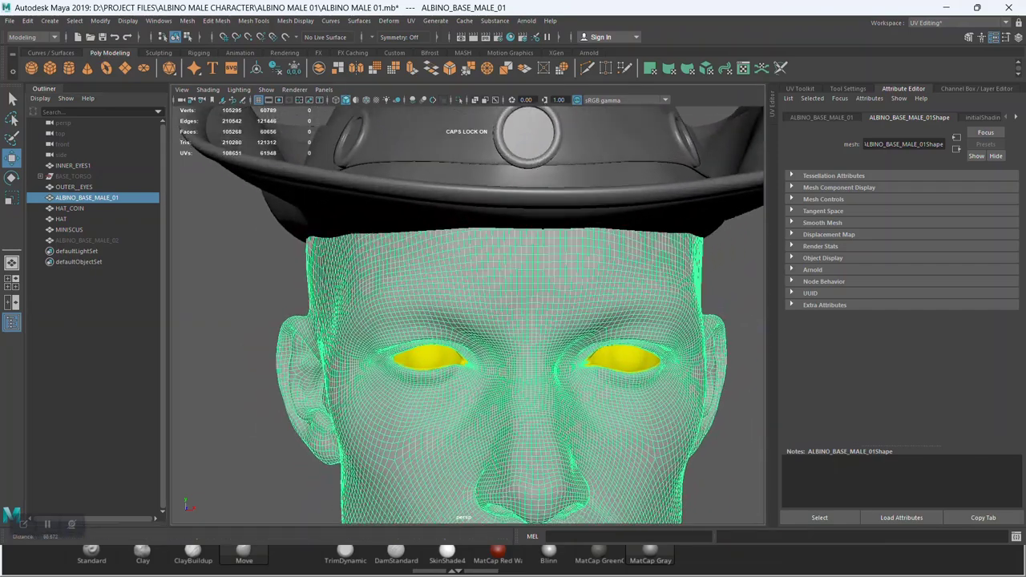
- Assign the head a new Lambert material named ALBINO_MALE
alt+drag(492, 241, 492, 272)
right_click(492, 272)
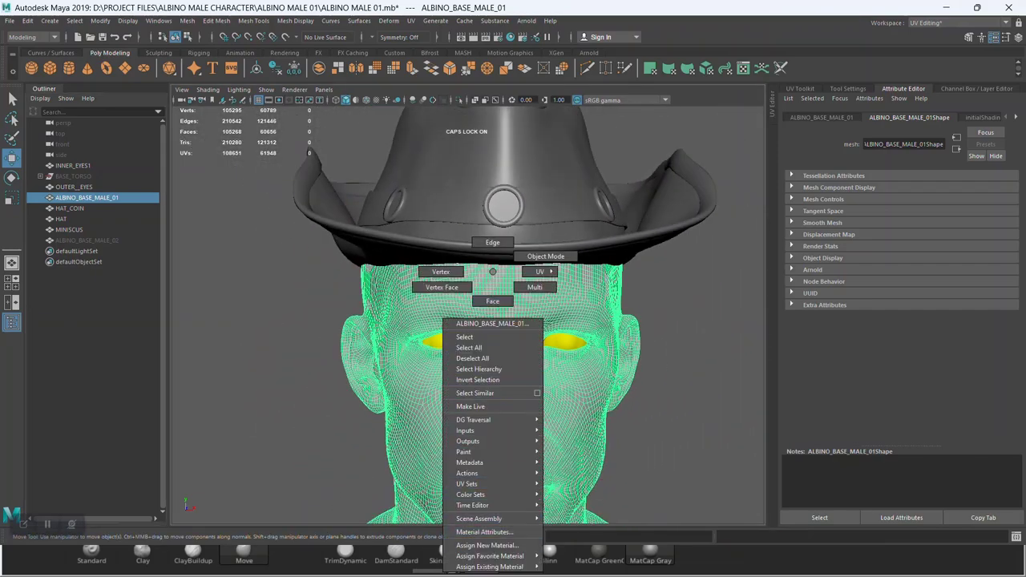
mouse_move(490, 555)
click(567, 489)
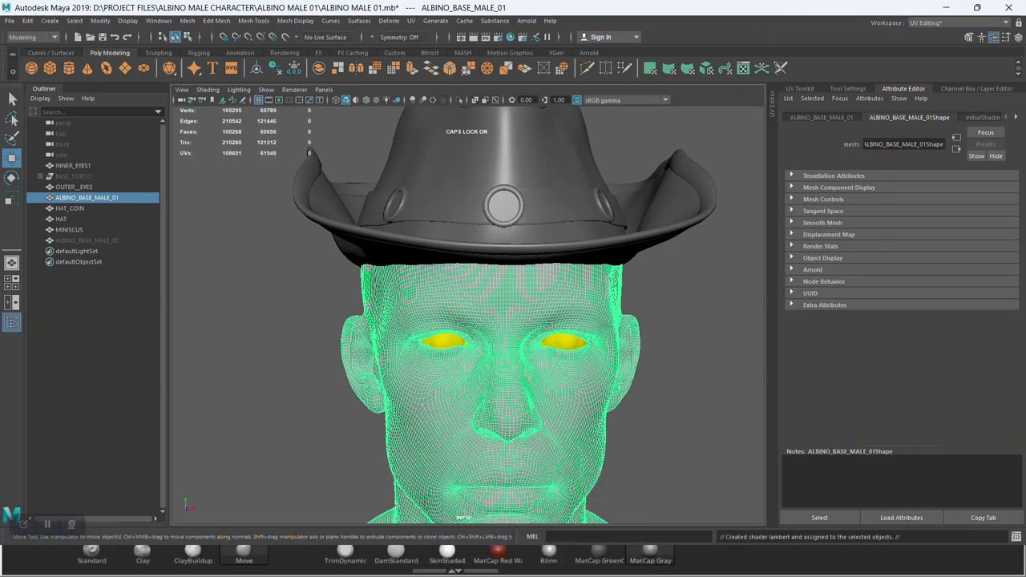
double_click(877, 145)
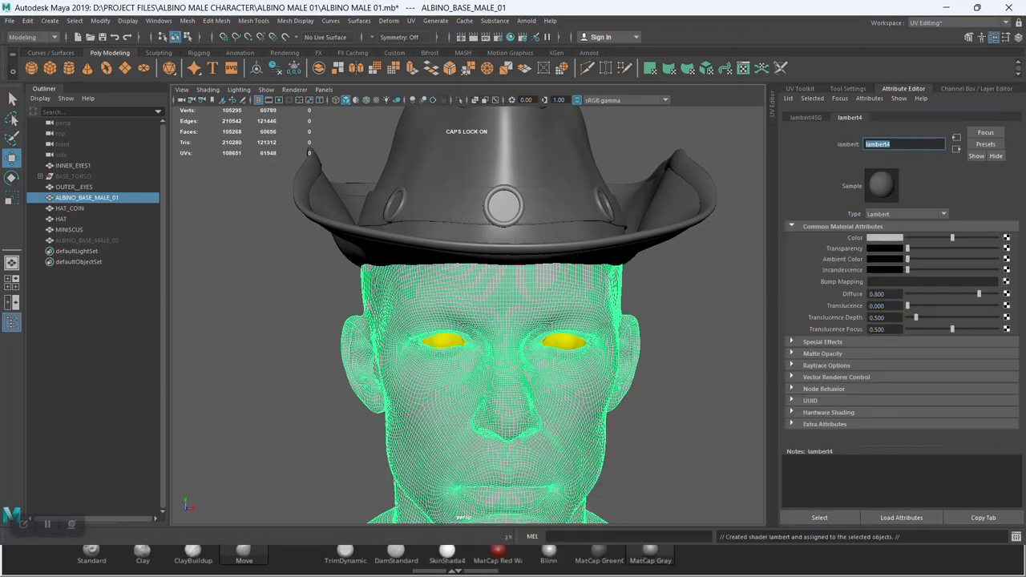
text(AL)
text(BINO)
text( MAL)
text(E)
key(Return)
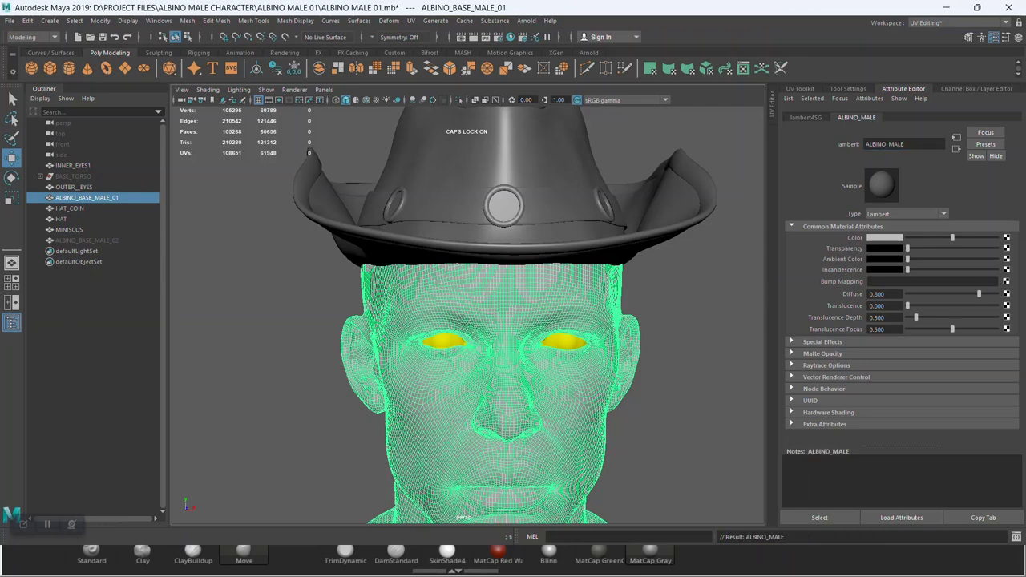
- Change the ALBINO_MALE colour to blue, then select the HAT_COIN object
click(884, 237)
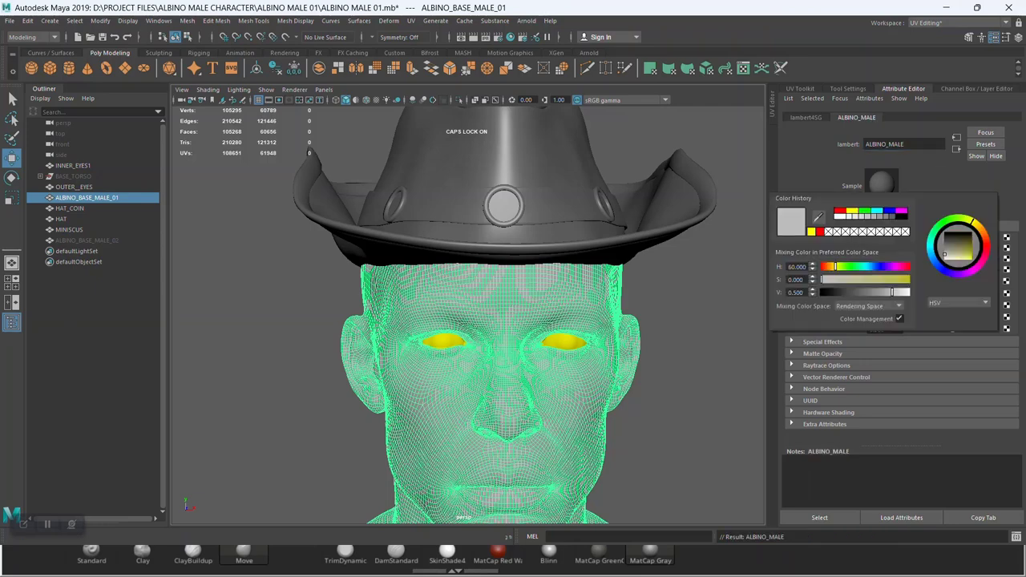
click(863, 211)
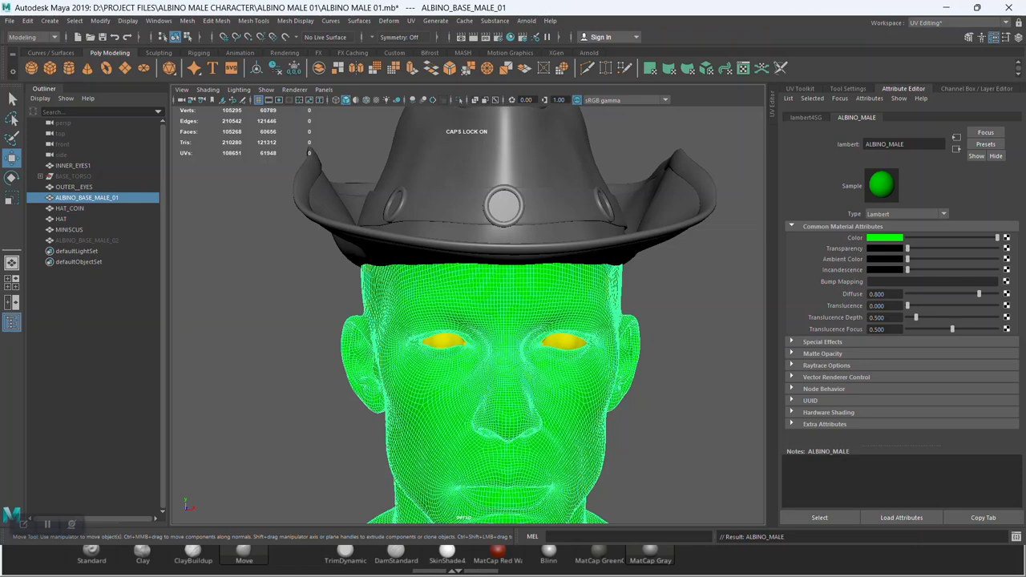
click(884, 237)
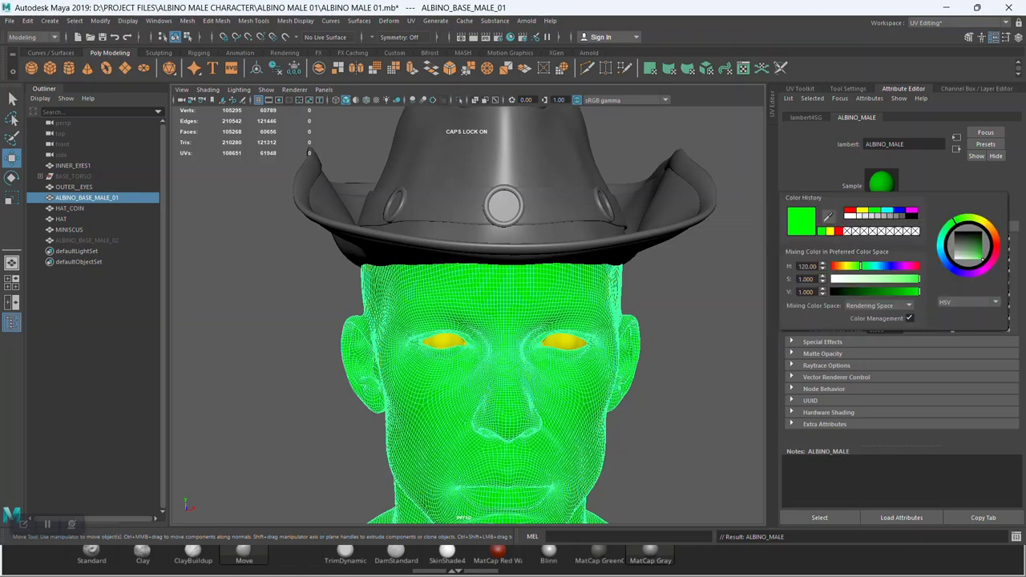
click(899, 210)
click(240, 360)
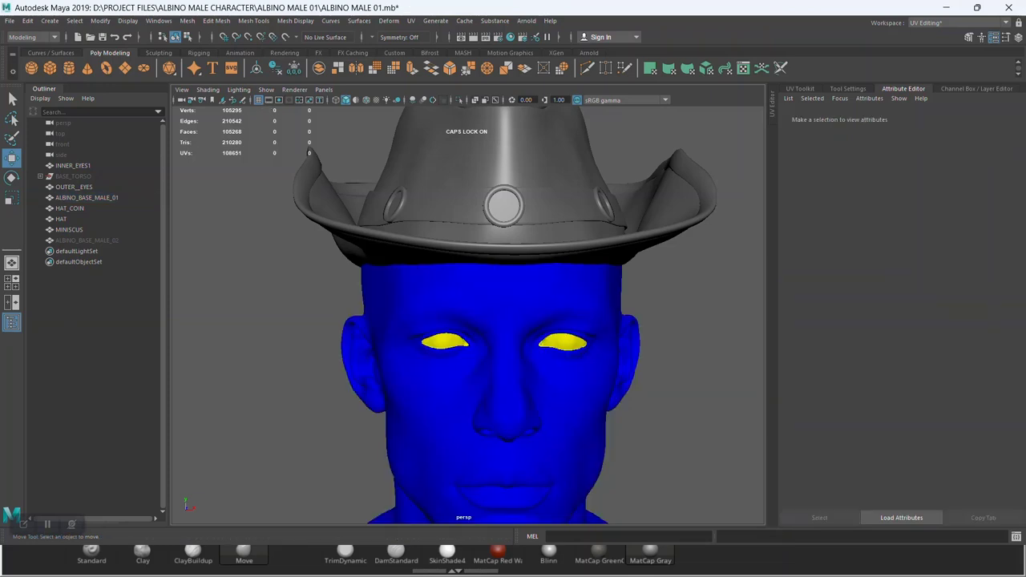
click(69, 208)
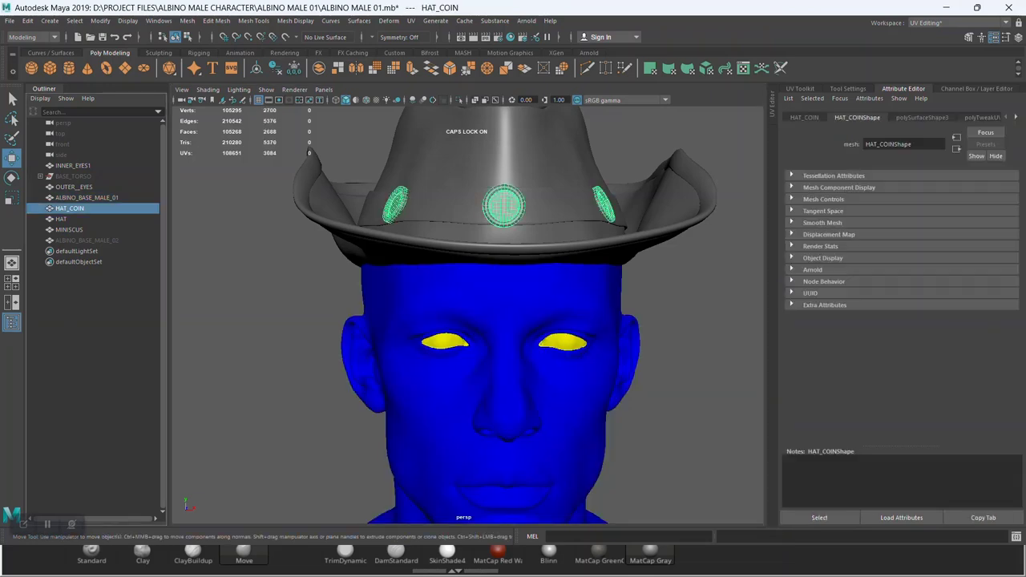
- Give the hat coins a new green Lambert material named HAT_COIN1
right_click(504, 206)
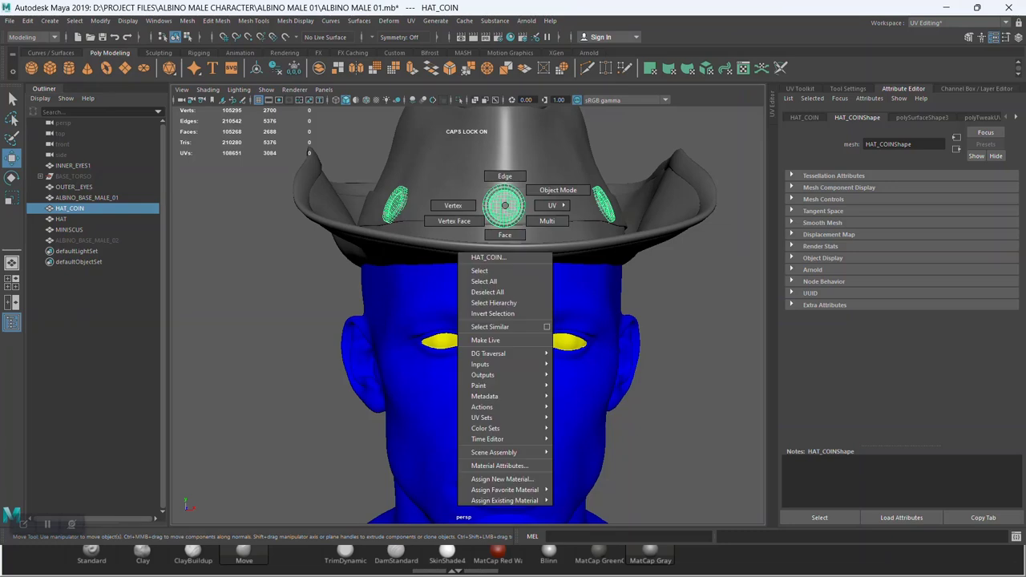
click(602, 490)
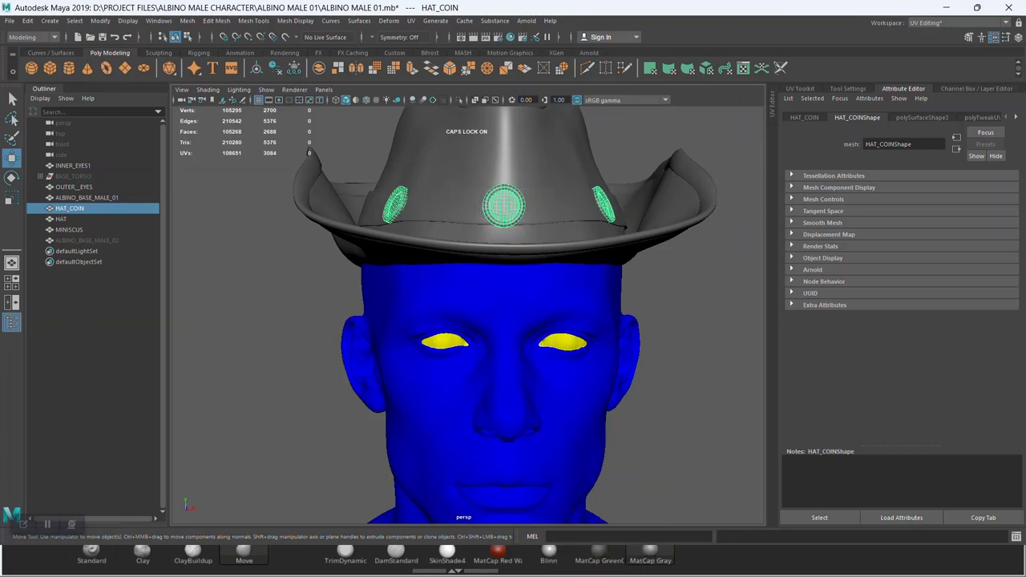
double_click(889, 144)
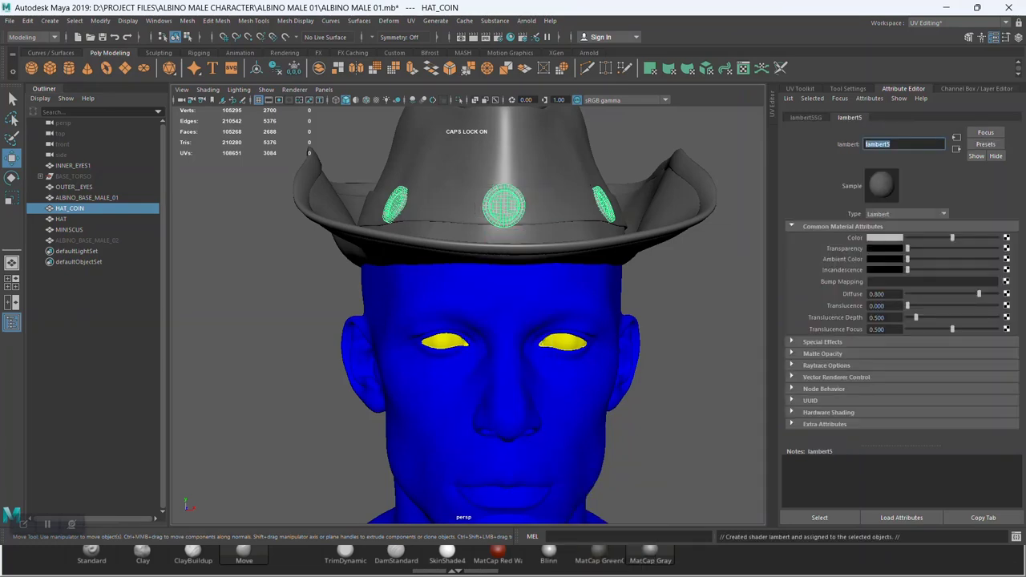
text(HAT_)
text(CO)
text(IN1)
key(Return)
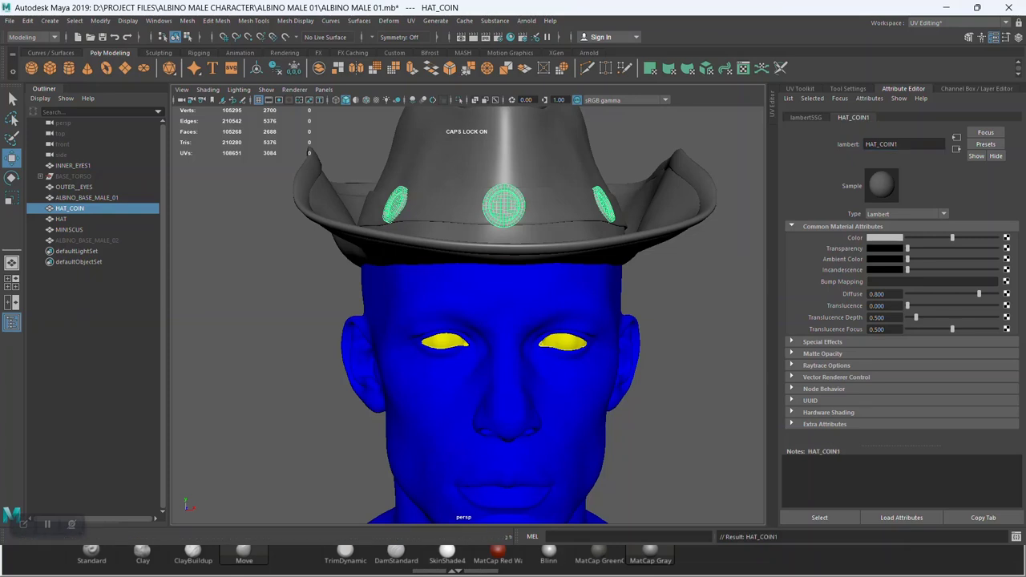
click(884, 238)
click(821, 230)
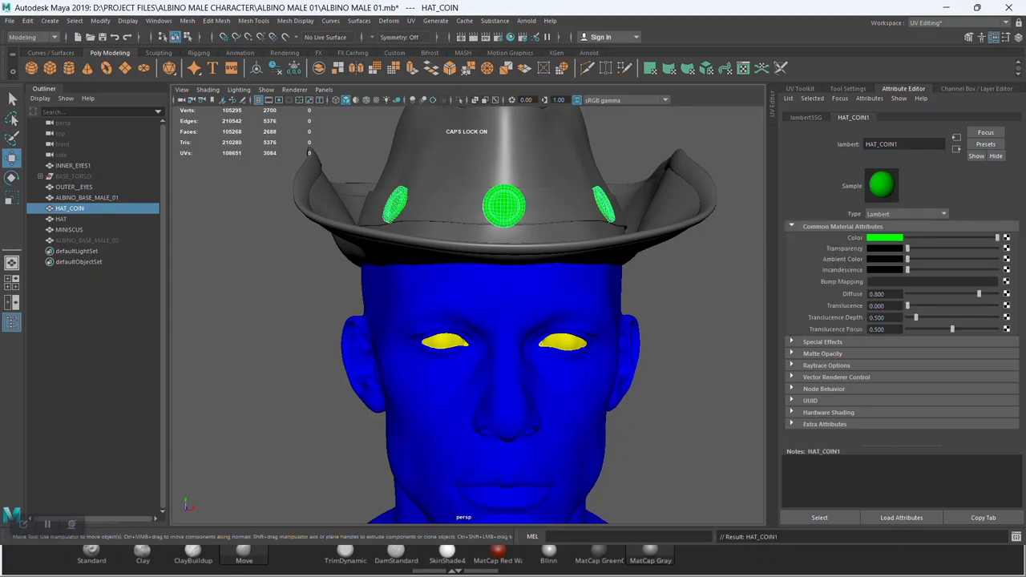
click(61, 219)
ctrl+click(87, 197)
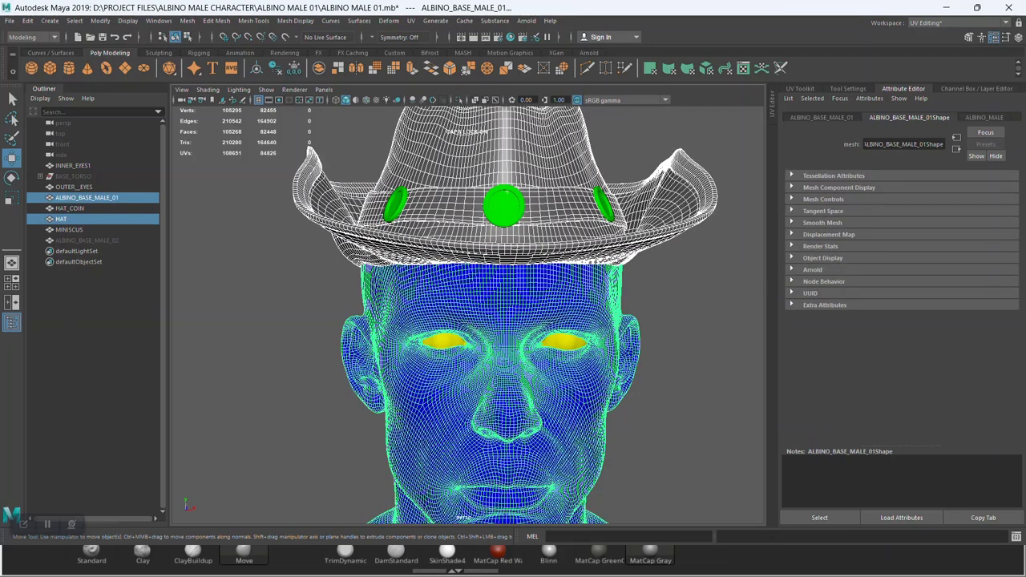
- Select only the hat, frame it, and assign it a new Lambert material
right_drag(481, 186, 481, 140)
click(705, 449)
click(61, 219)
key(f)
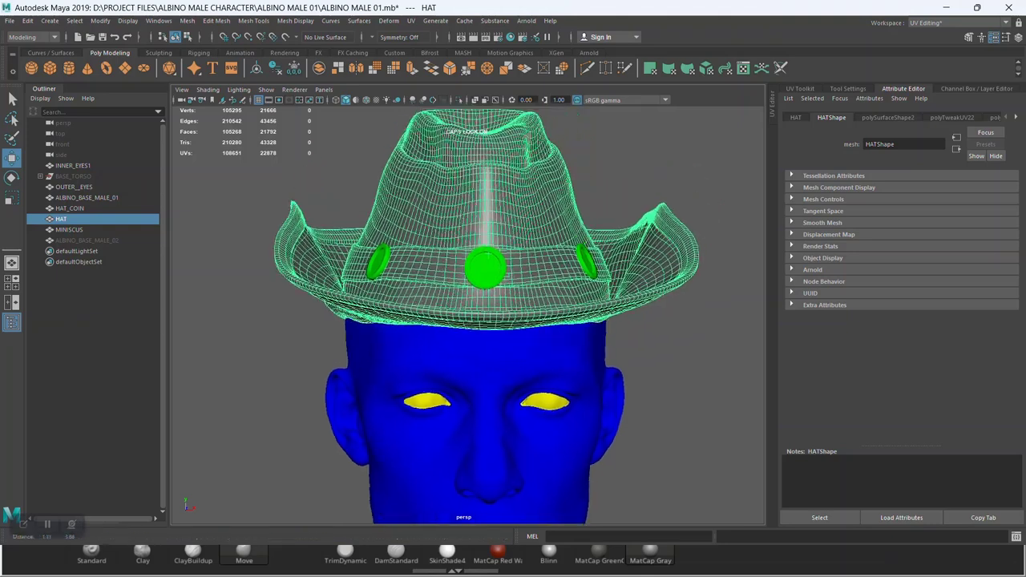
right_drag(484, 223, 488, 508)
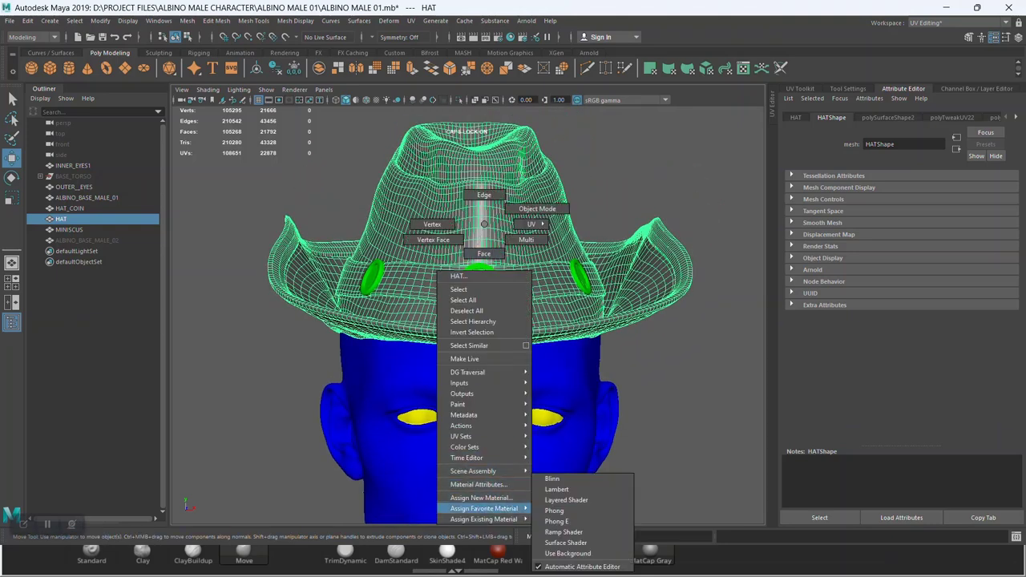
right_drag(505, 508, 556, 489)
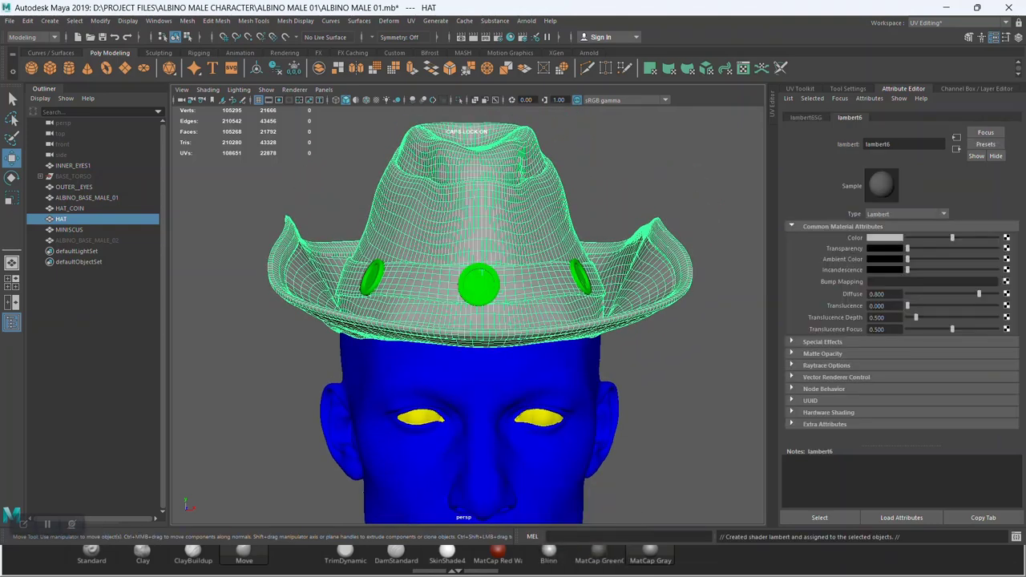
- Name the hat material HAT1, colour it magenta, and save the scene
double_click(878, 144)
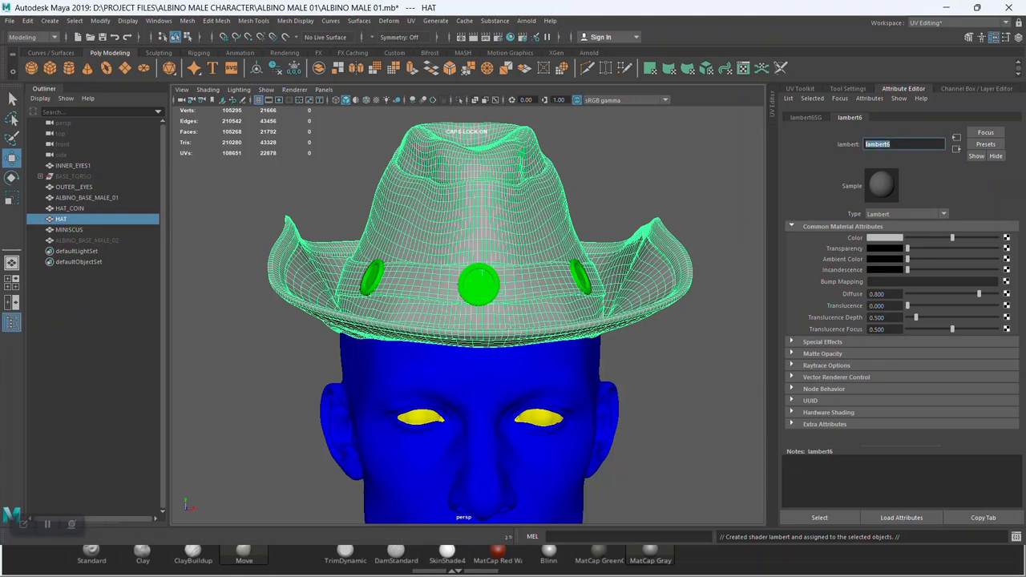
text(HAT)
key(Return)
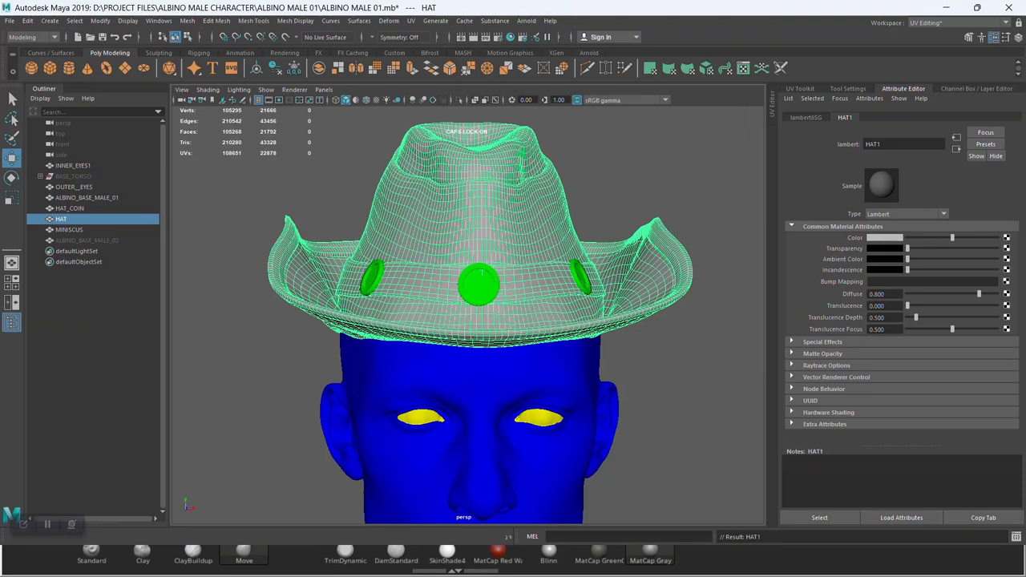
click(884, 237)
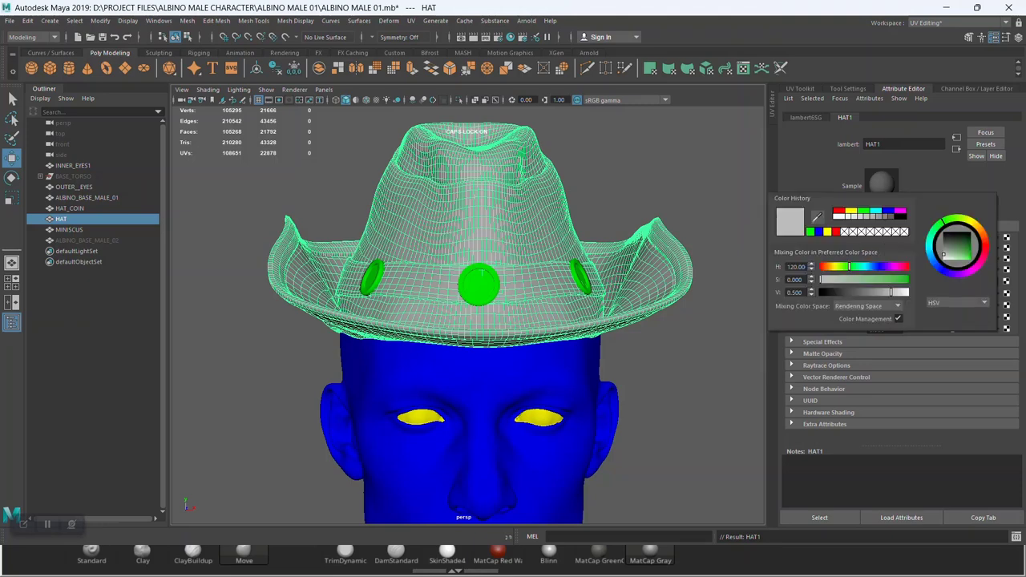
click(900, 211)
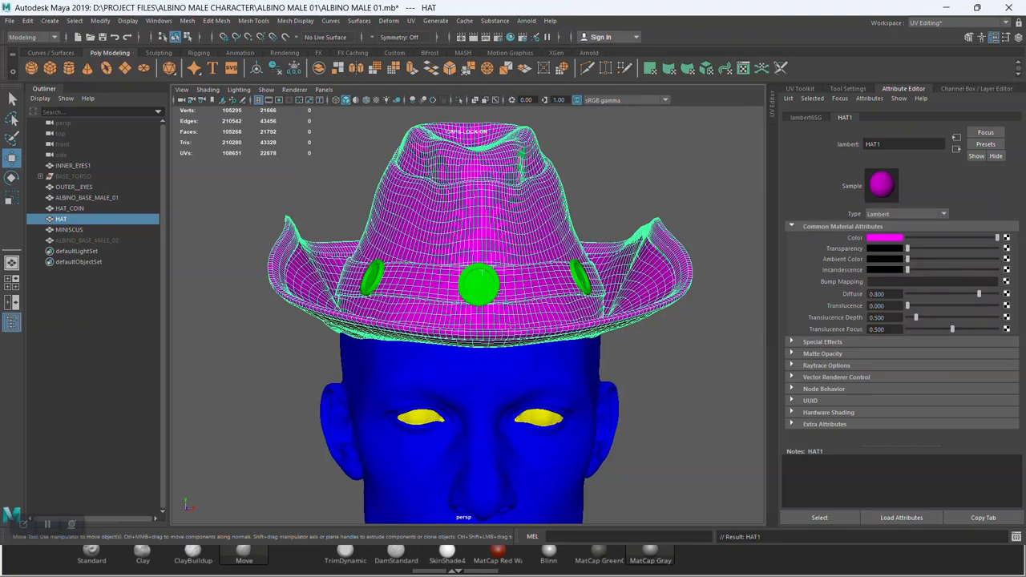
key(ctrl+s)
scroll(468, 312, down, 4)
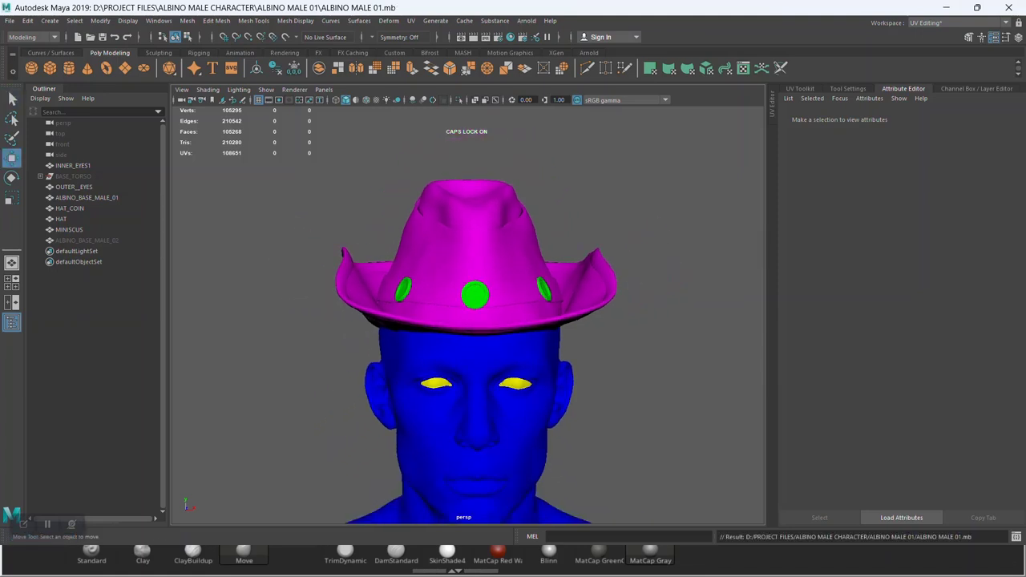
- Launch Substance Painter from the Start menu and drag-select the whole character in Maya
key(super)
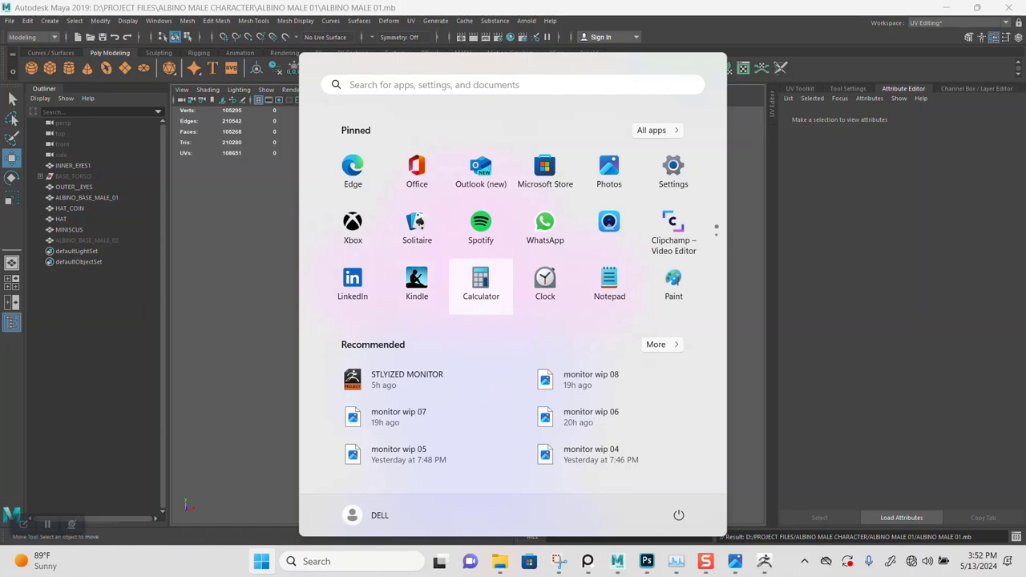
text(S)
key(Return)
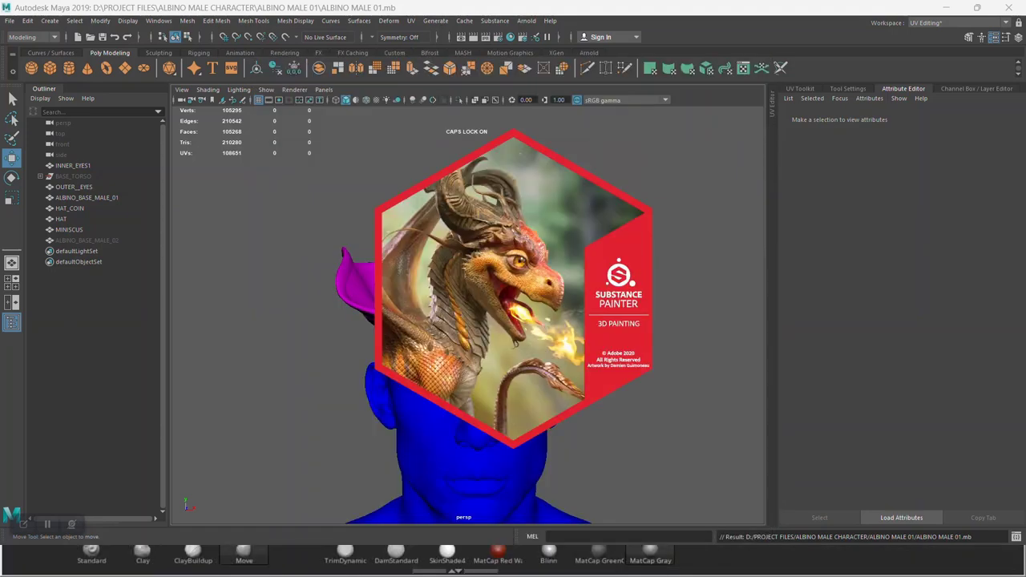
alt+drag(473, 321, 497, 328)
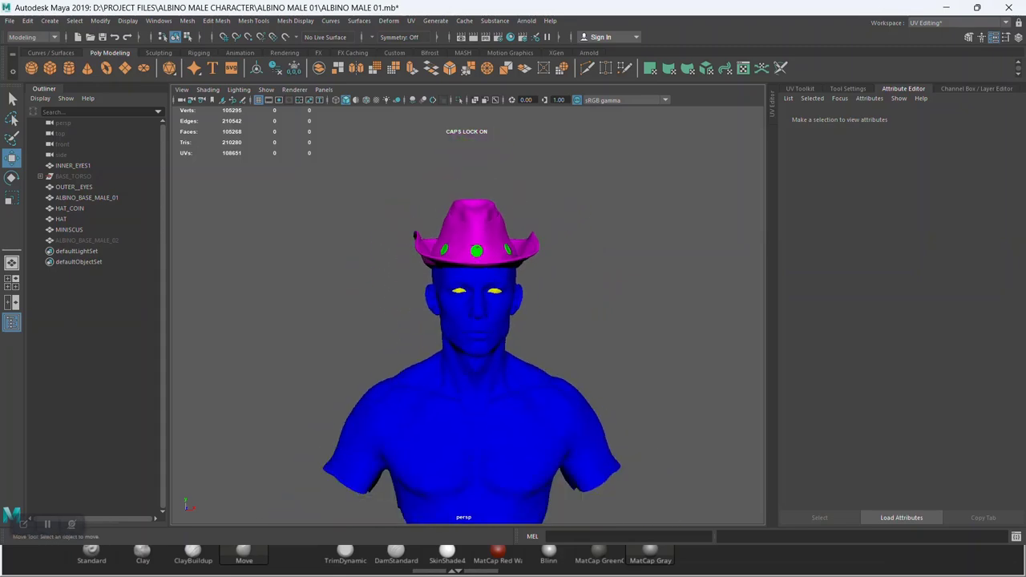
drag(321, 176, 625, 521)
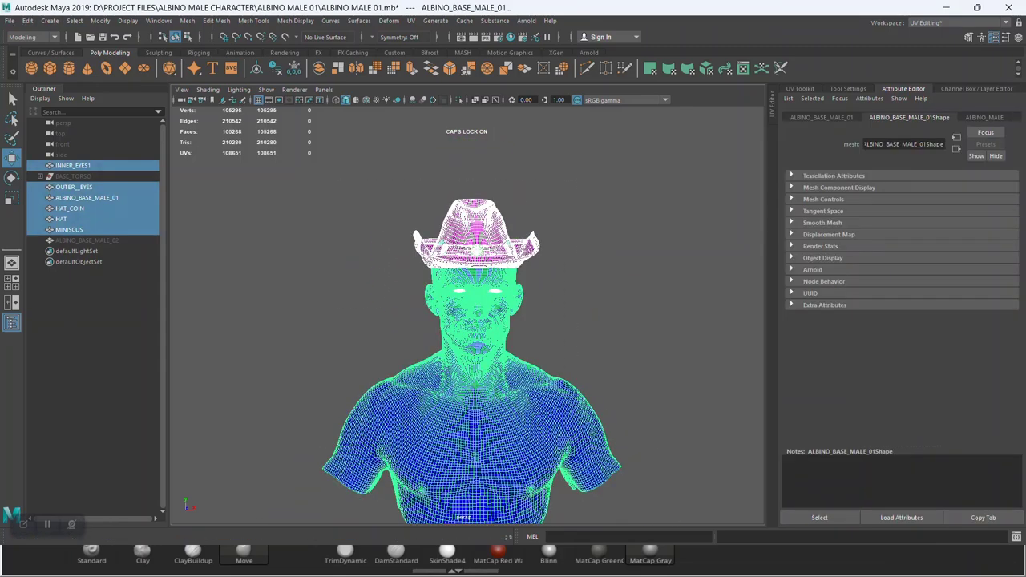
- Export the selected character meshes as ALBINO MALE.obj into the ZEXPORT folder
click(9, 20)
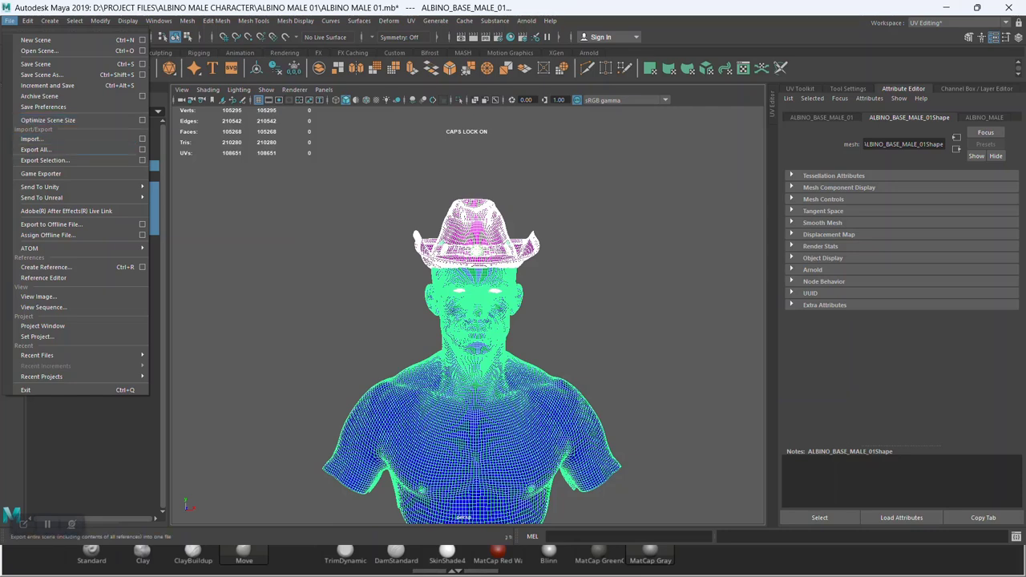
click(49, 159)
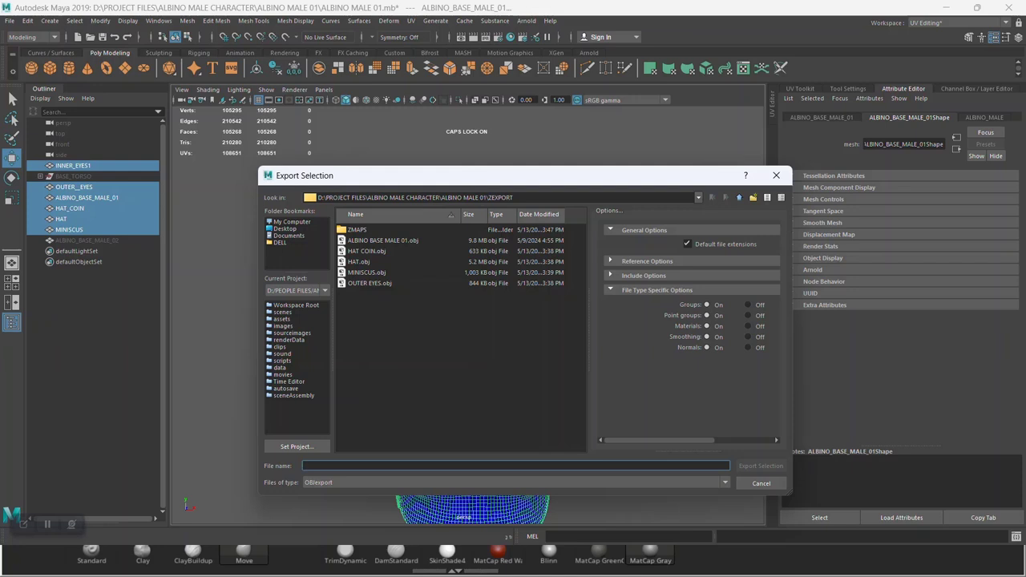
text(ALBI)
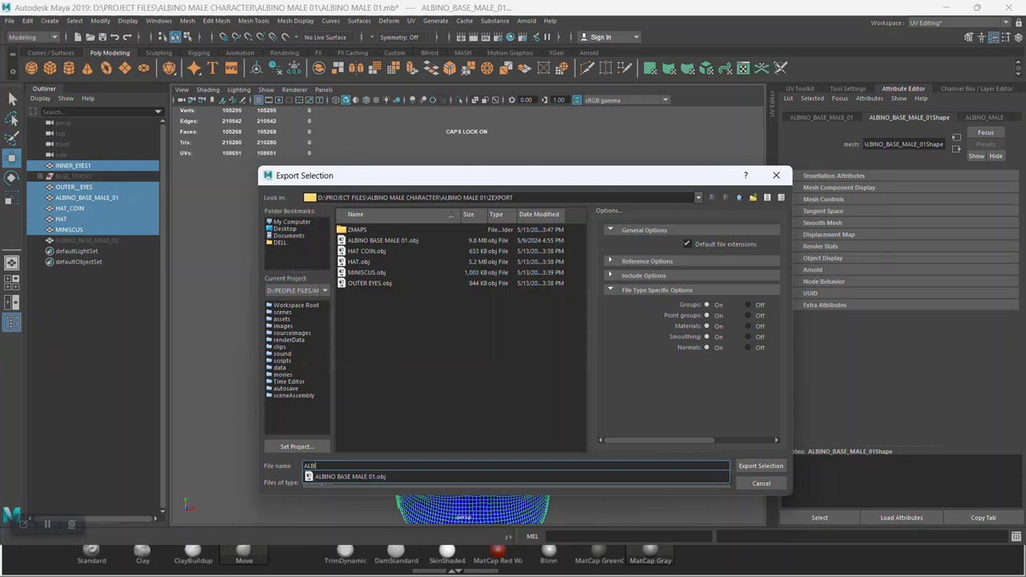
key(Down)
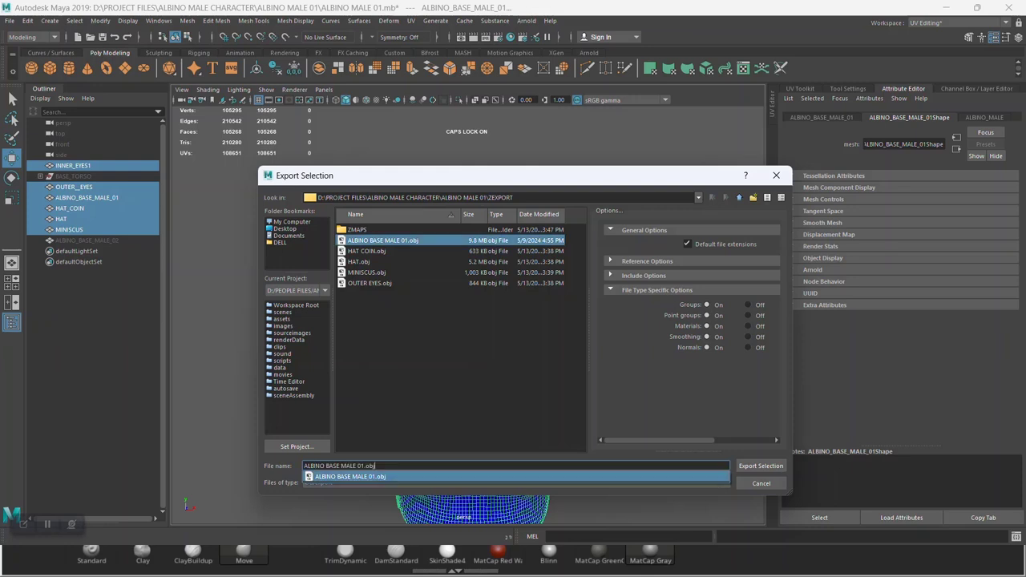
key(BackSpace)
key(BackSpace)
key(BackSpace)
key(BackSpace)
key(BackSpace)
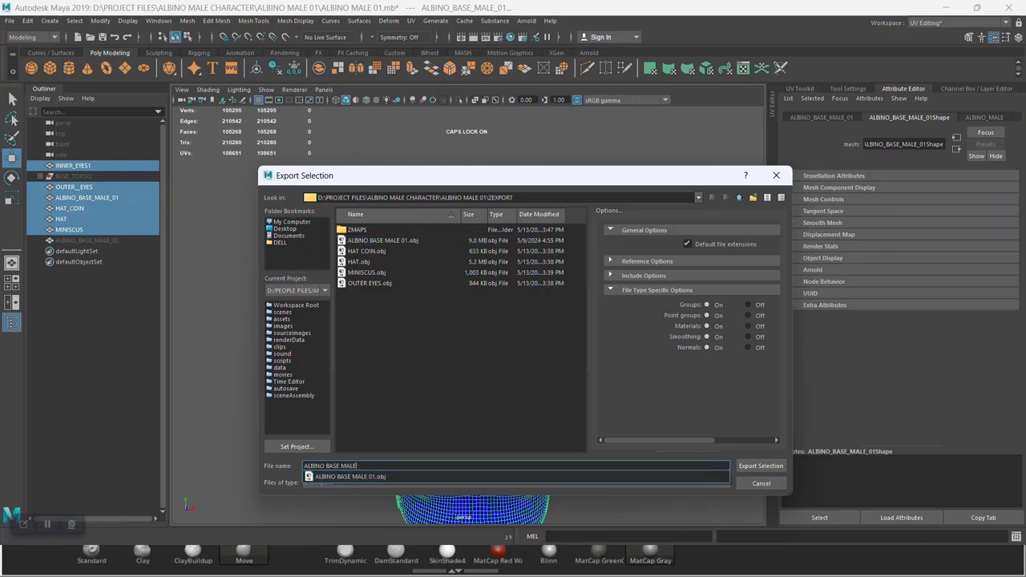
key(BackSpace)
key(BackSpace)
key(BackSpace)
key(BackSpace)
key(BackSpace)
key(BackSpace)
key(BackSpace)
key(BackSpace)
text(MAL)
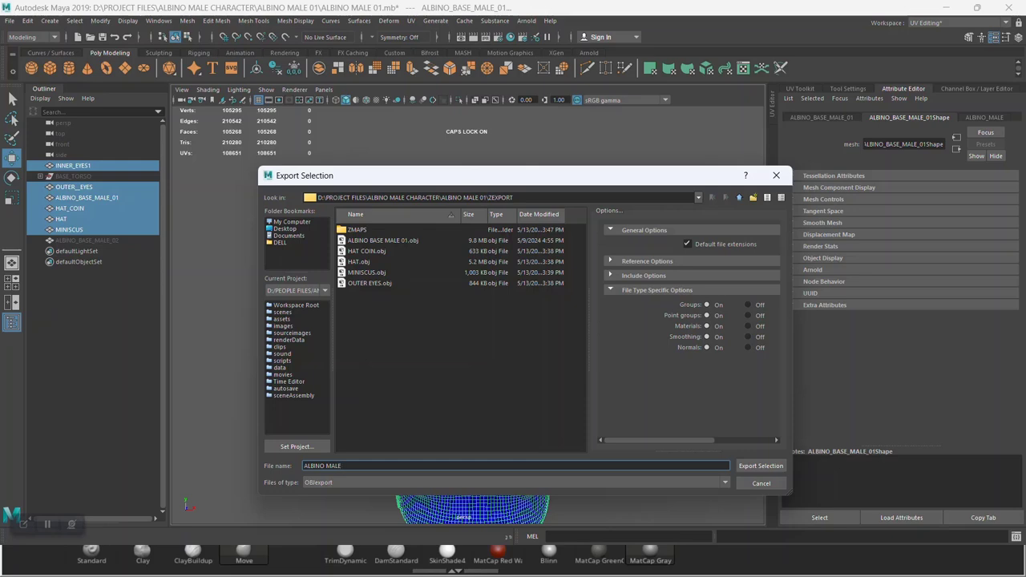
key(Return)
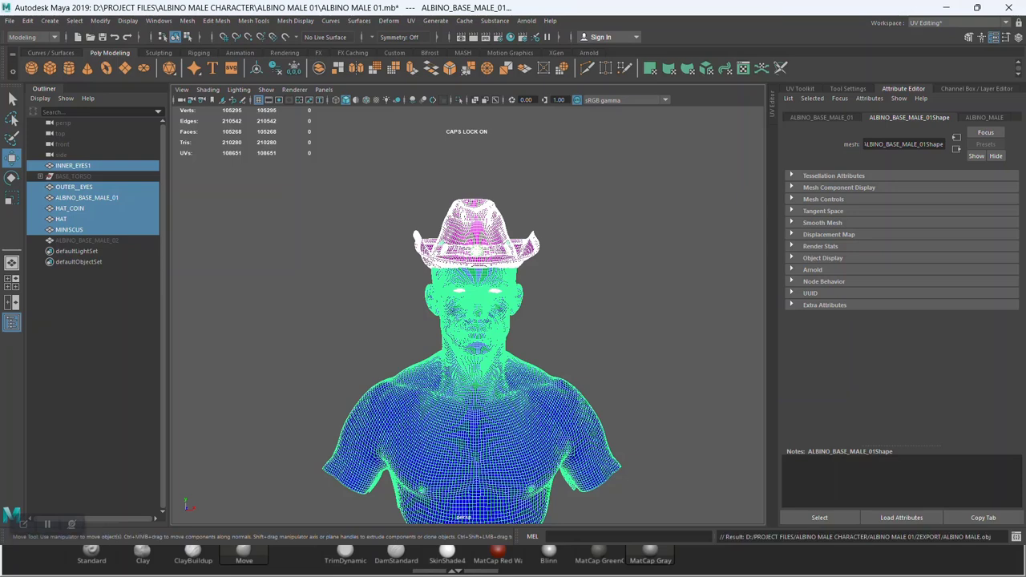
- Switch to Substance Painter, continue past the configuration warning and close the welcome screen
key(alt+Tab)
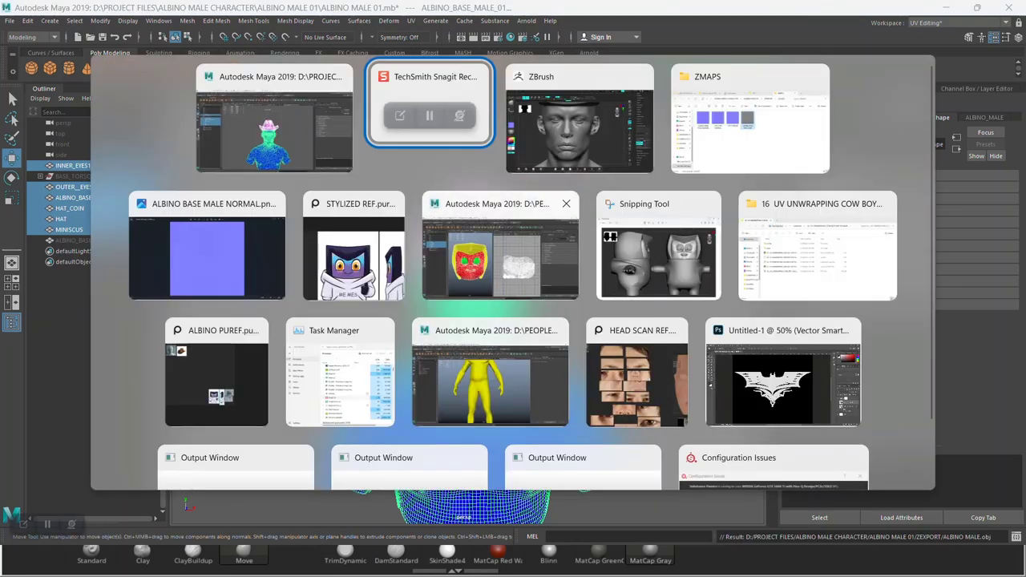
key(alt+Tab)
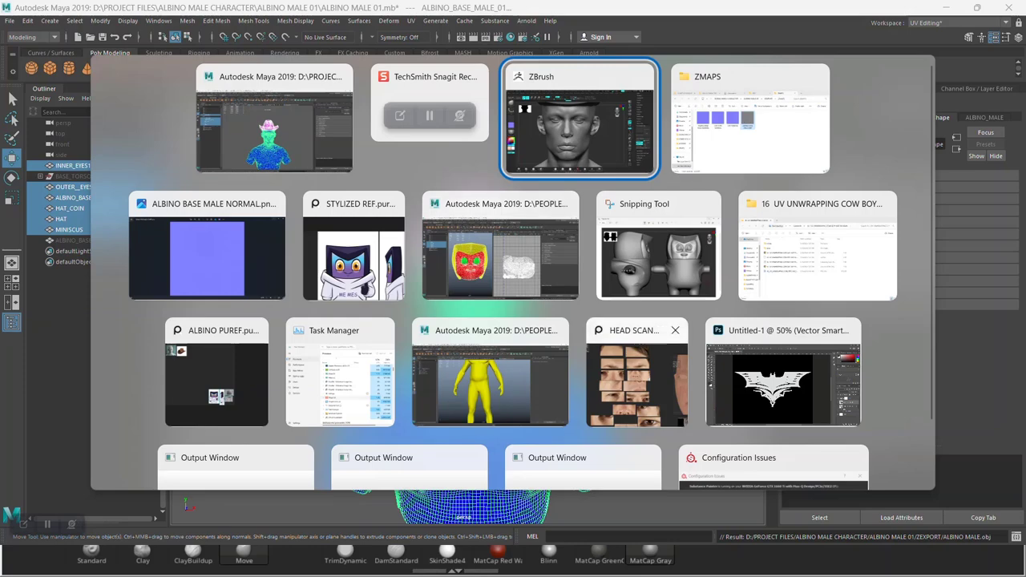
click(774, 465)
click(662, 331)
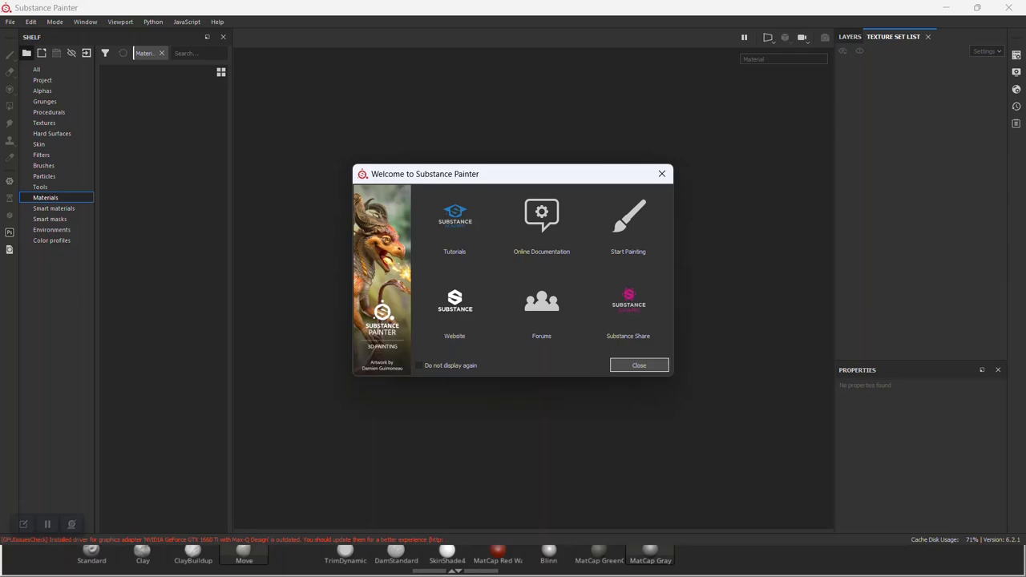
click(639, 365)
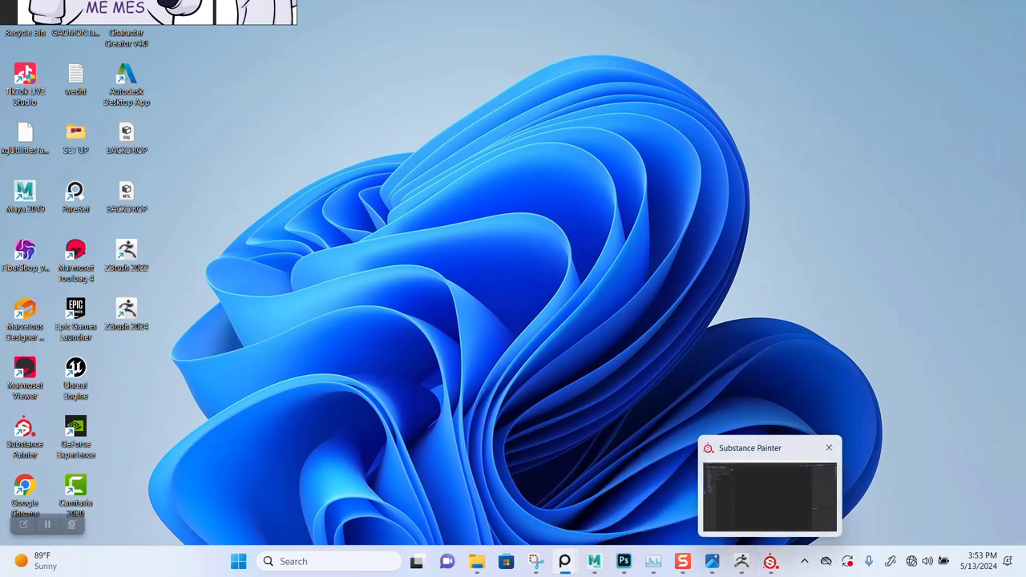
click(770, 561)
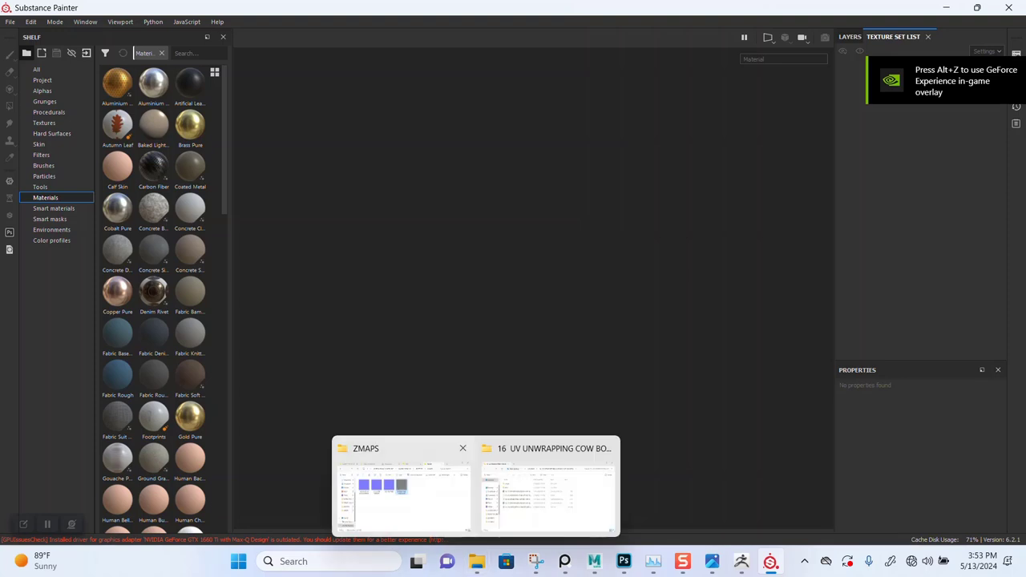
key(alt+f)
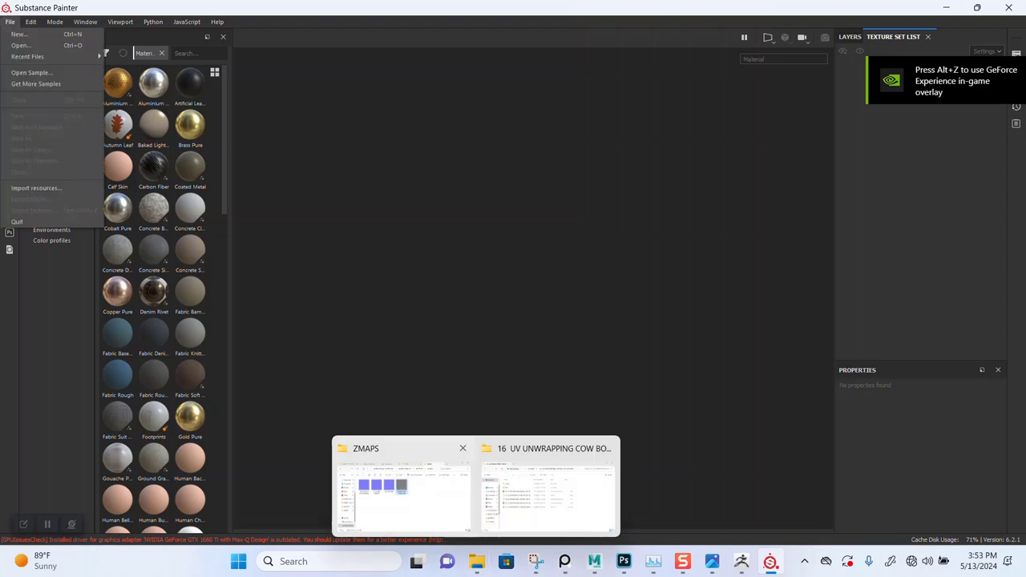
- Start a new project, browse to the ZEXPORT folder, then cancel and return to Maya
key(Return)
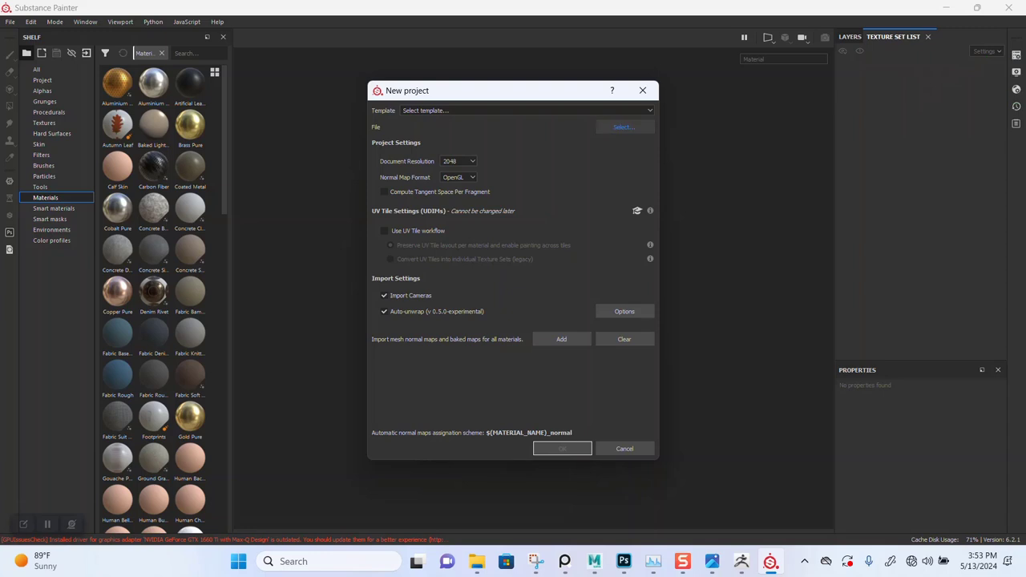
key(space)
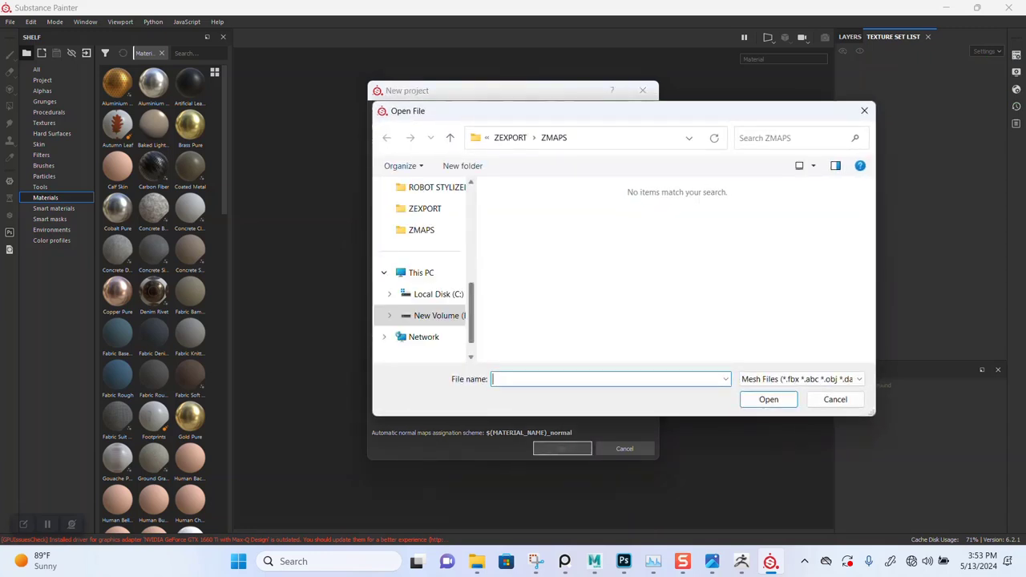
click(421, 230)
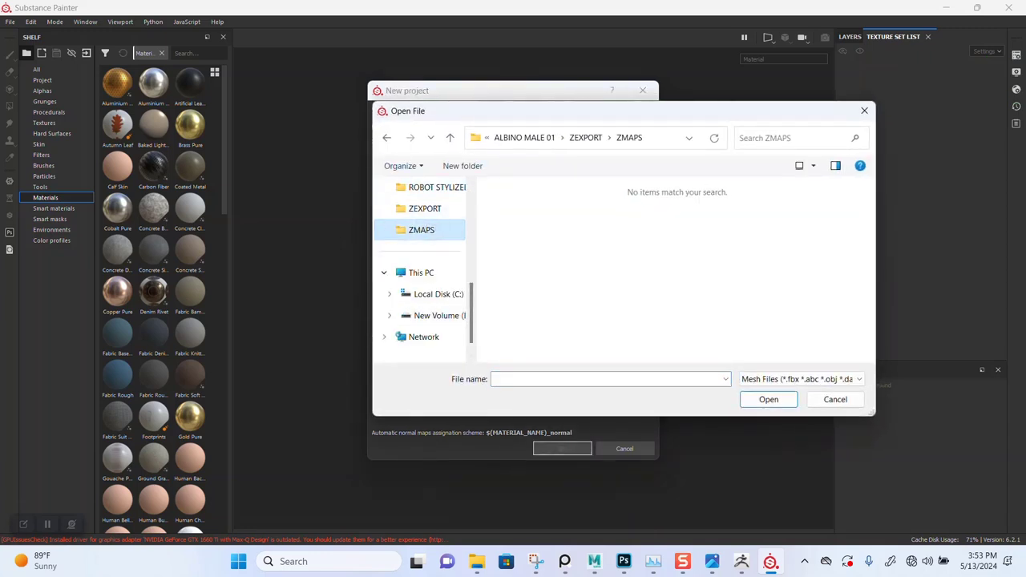
click(585, 137)
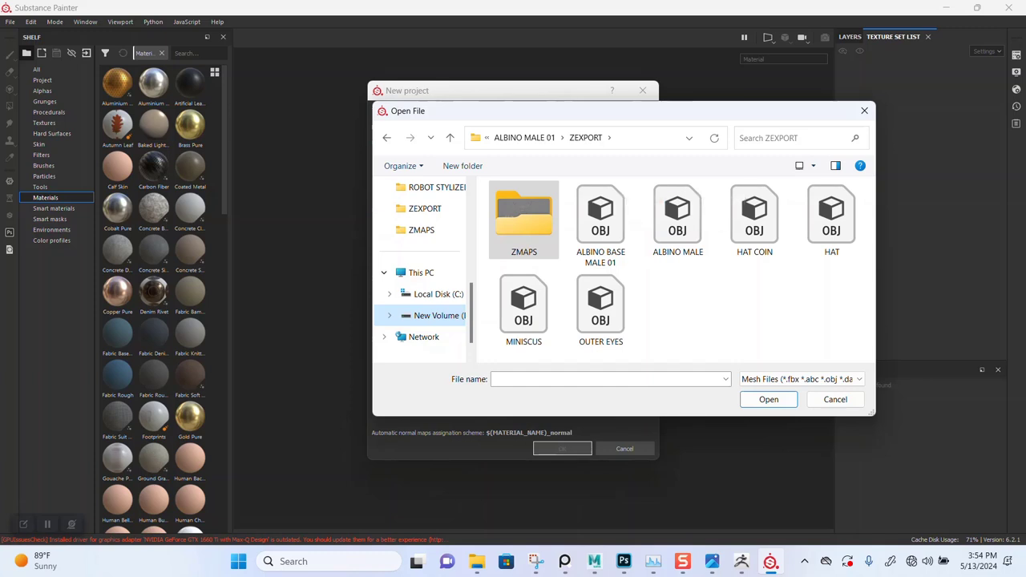
click(524, 137)
double_click(521, 250)
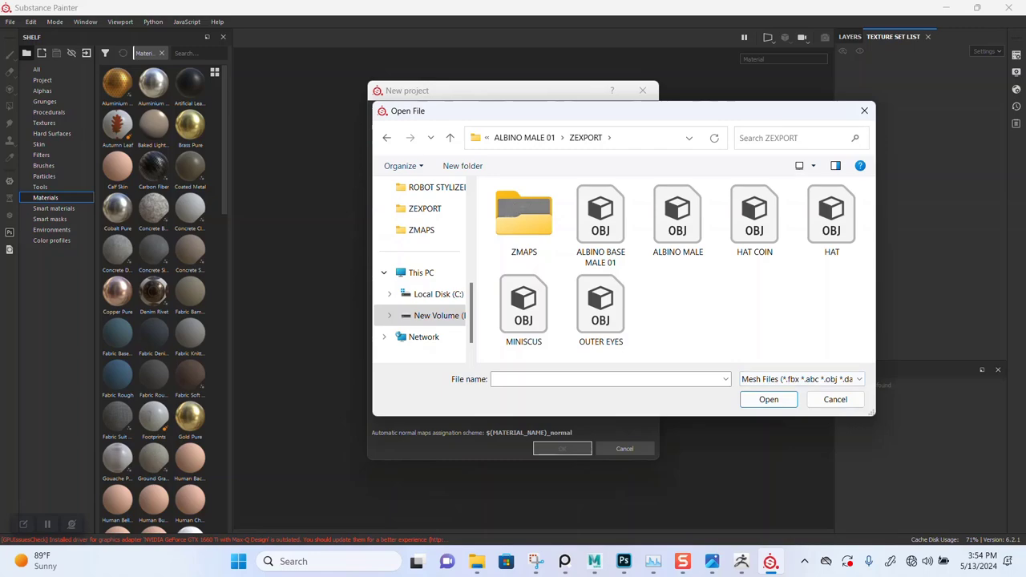
click(835, 399)
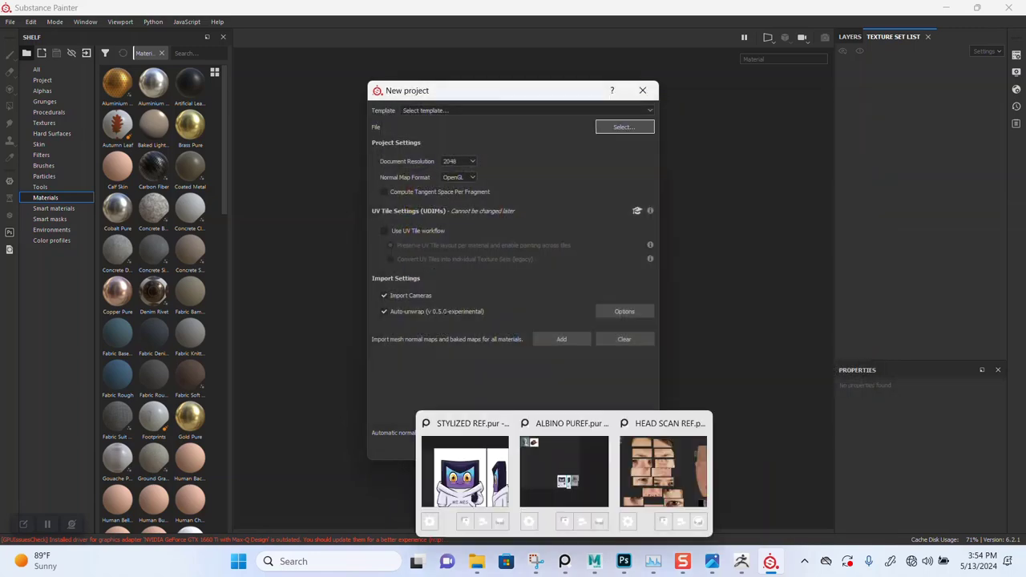
click(664, 493)
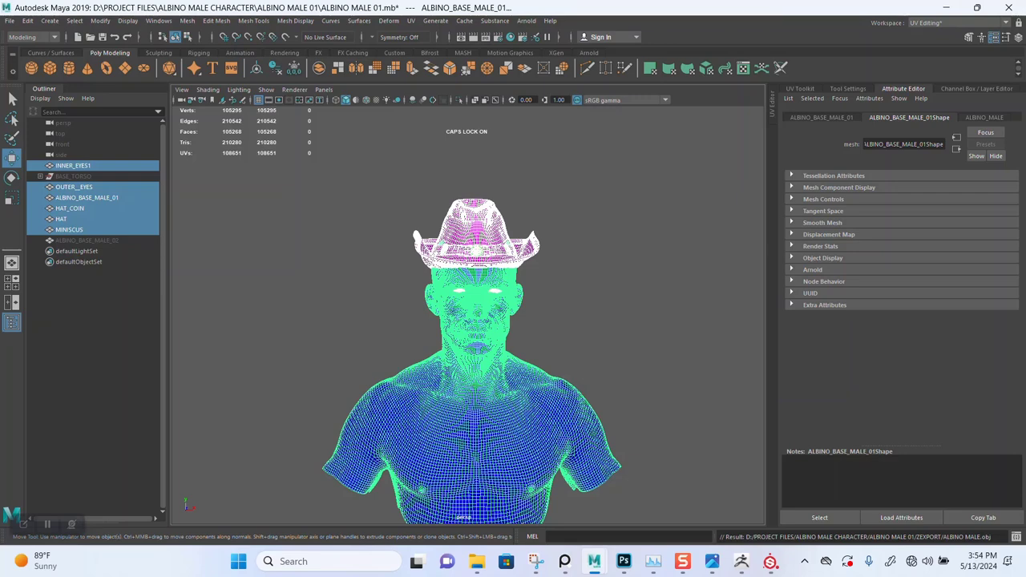
- Export the selected meshes as ALBINO MALE.dae in DAE_FBX format into ZEXPORT
click(10, 20)
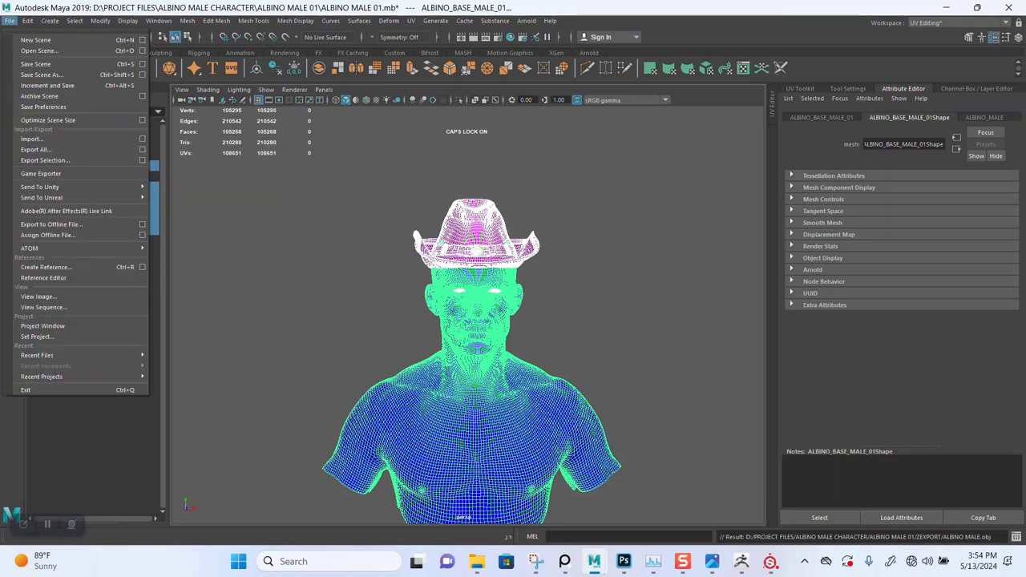
click(45, 160)
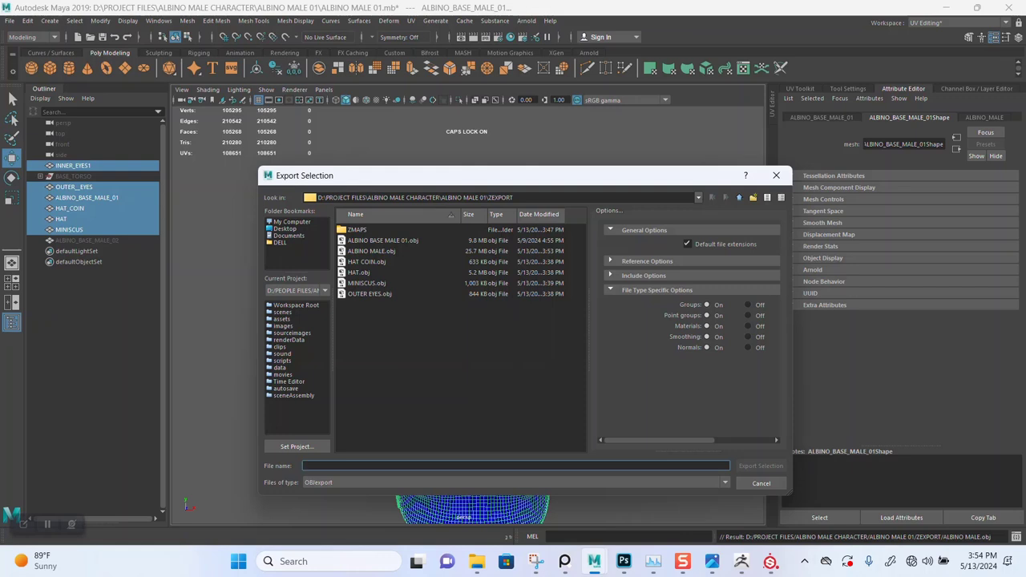
click(513, 482)
key(Return)
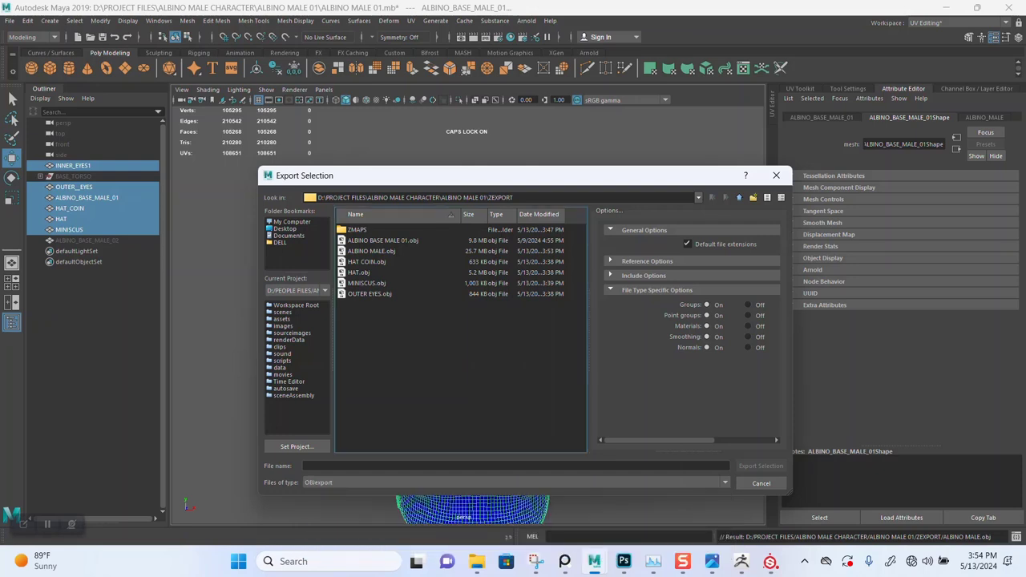
click(371, 251)
click(513, 483)
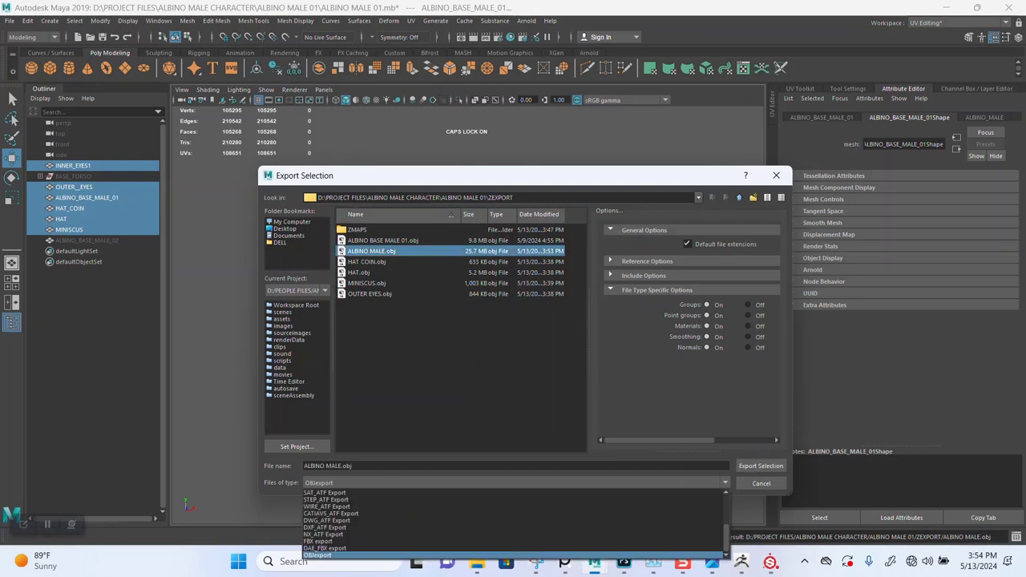
click(324, 548)
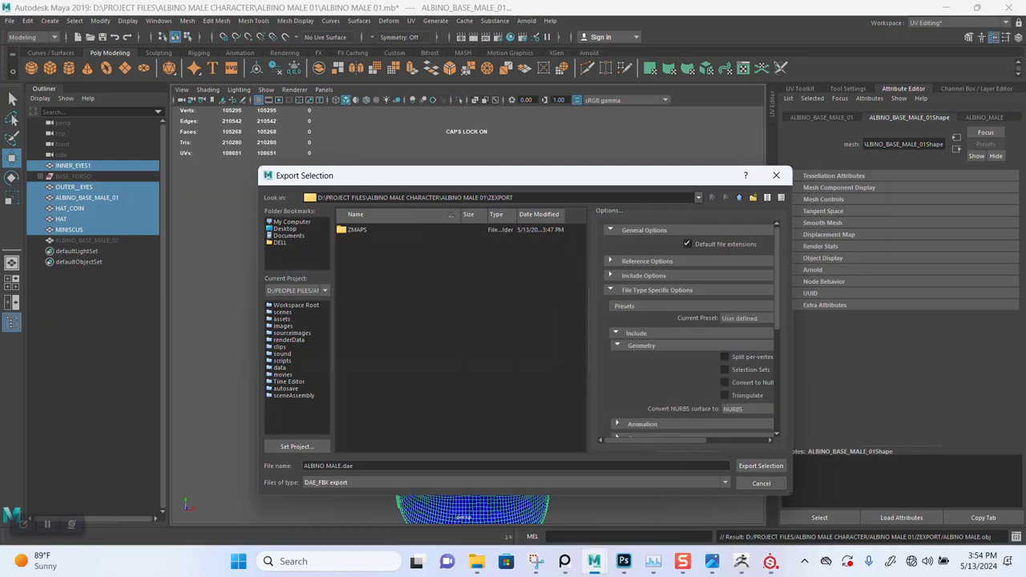
click(761, 466)
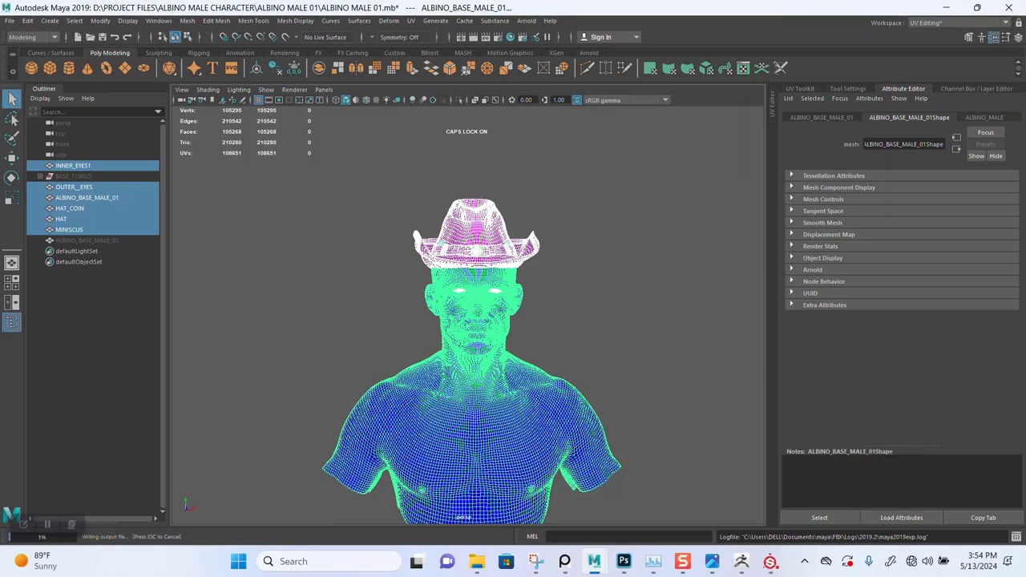
mouse_move(594, 561)
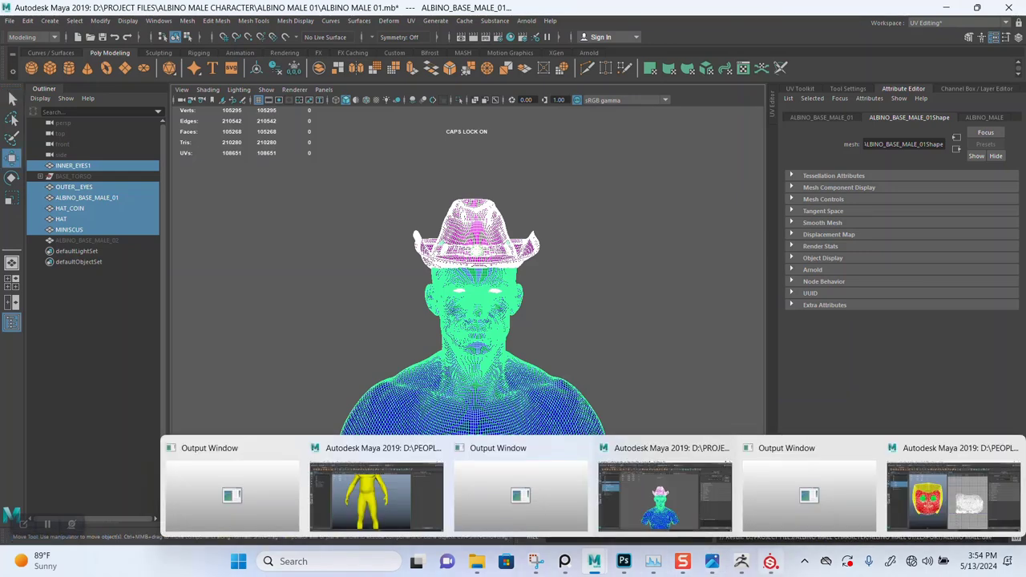
- Add all four images from the ALBINO MALE 01 ZMAPS folder as the new project's mesh maps
click(770, 561)
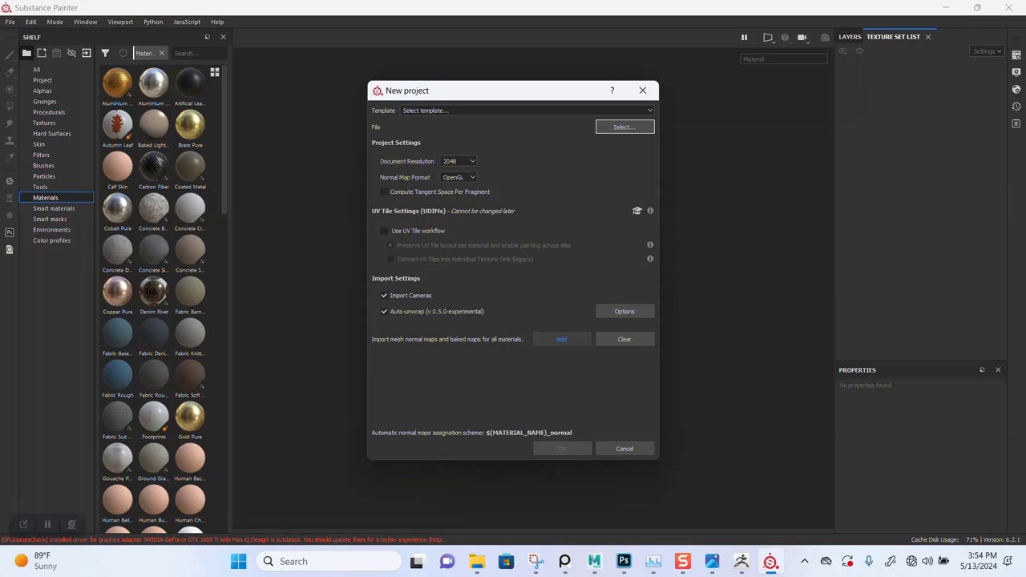
click(561, 339)
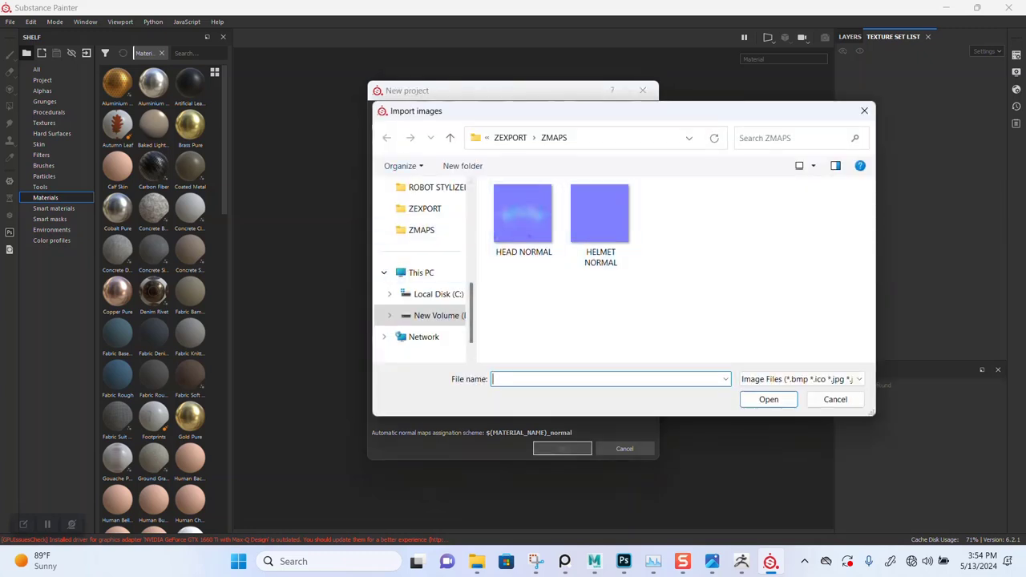
click(424, 208)
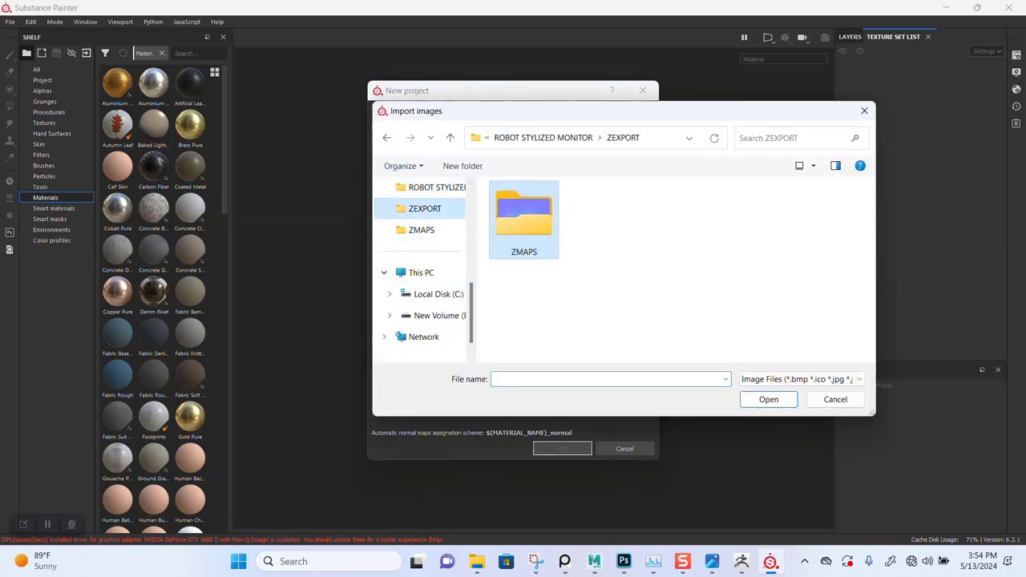
double_click(524, 206)
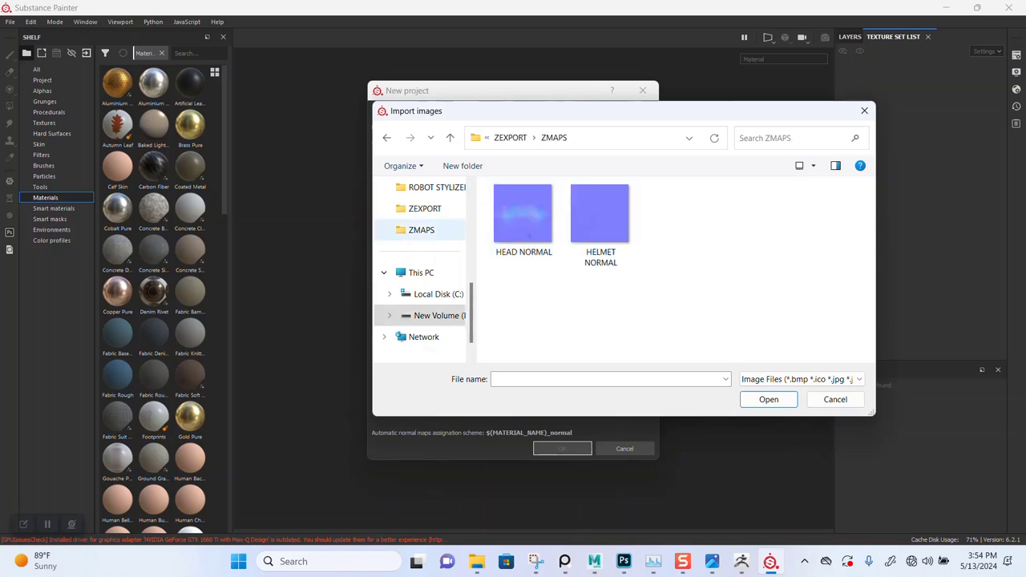
click(420, 229)
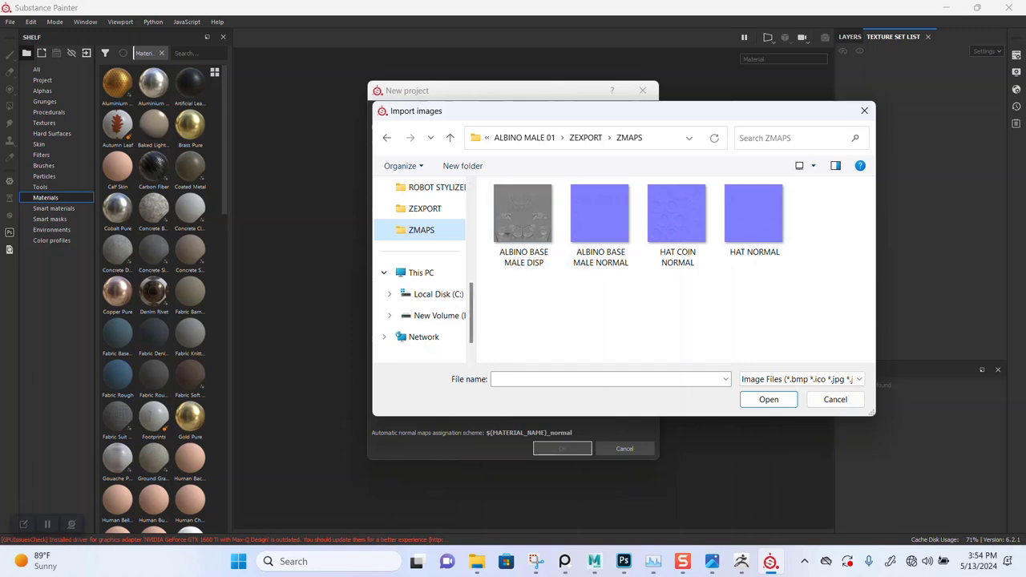
drag(522, 305, 806, 237)
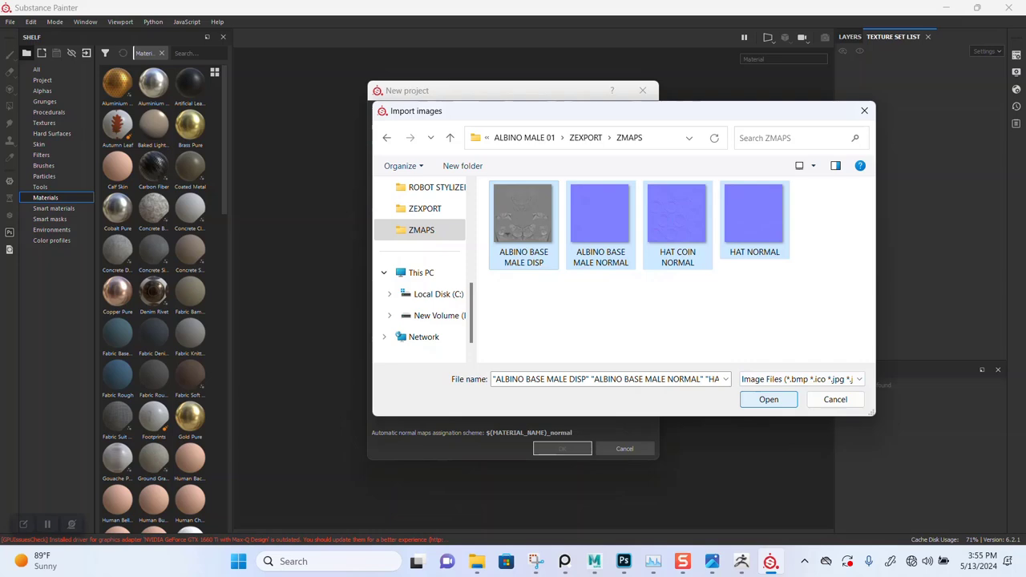
key(Return)
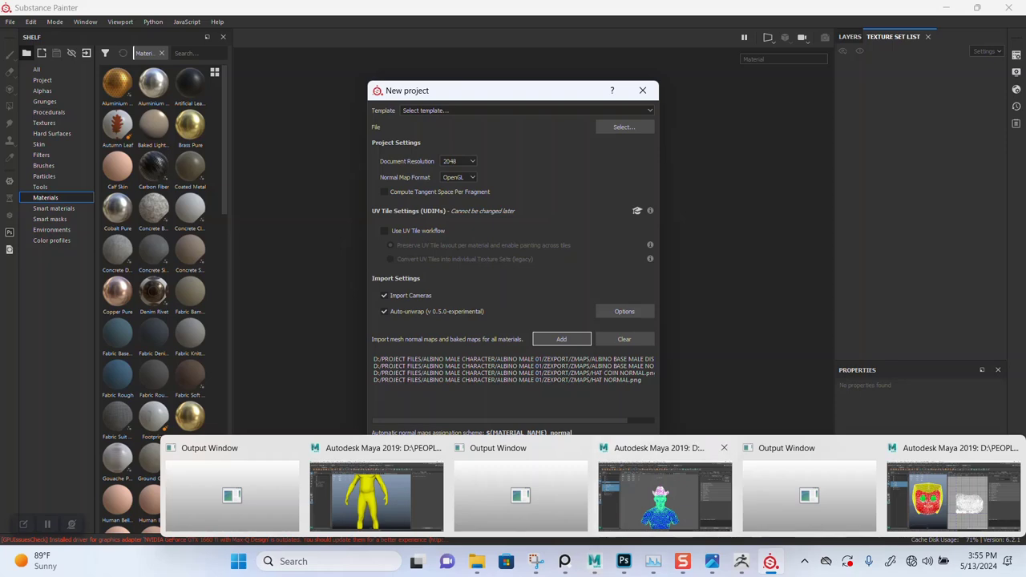
click(665, 493)
scroll(473, 361, down, 2)
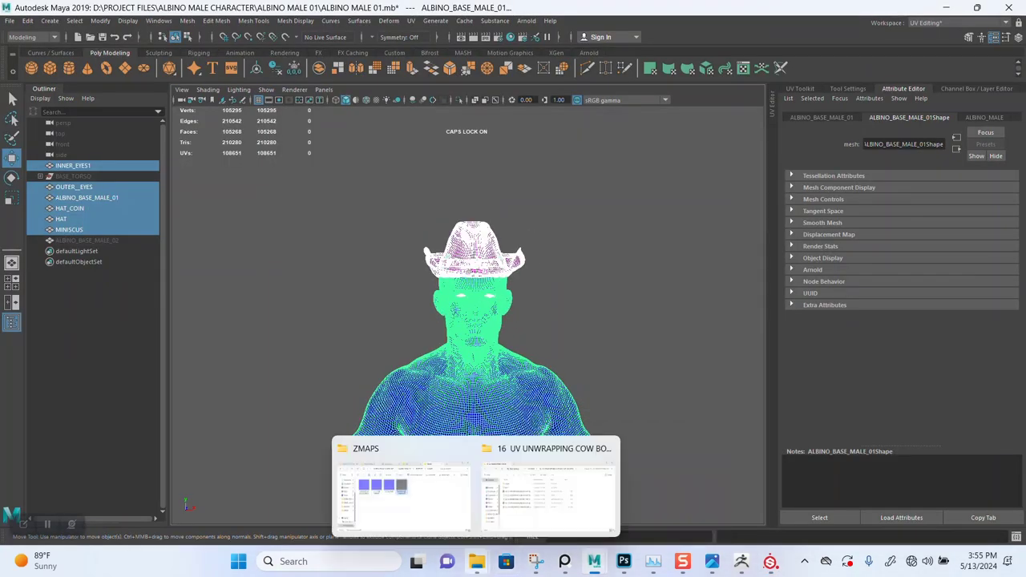
- Confirm the 23.4 MB ALBINO MALE DAE export is listed in the ZEXPORT folder
click(384, 489)
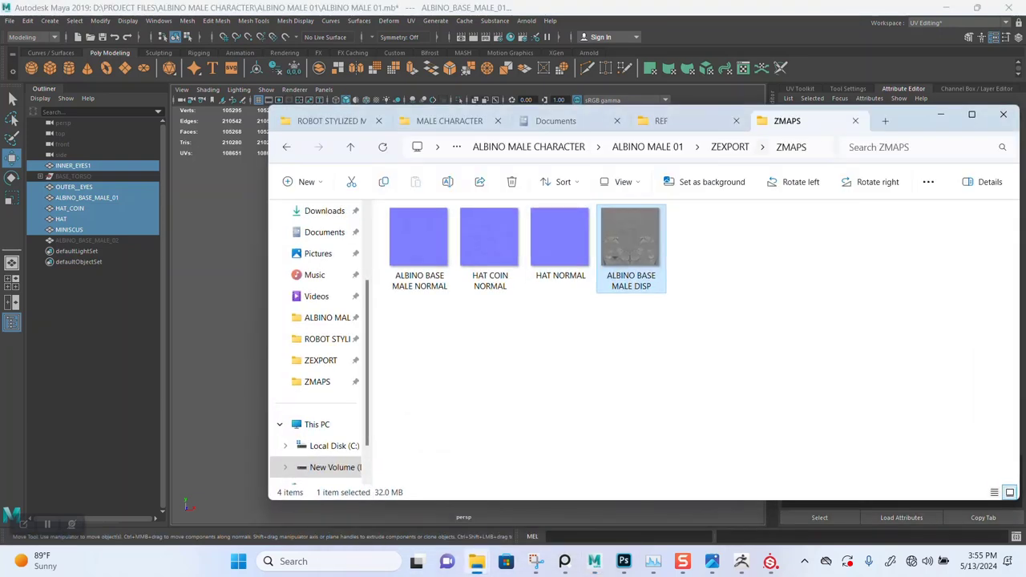
click(729, 146)
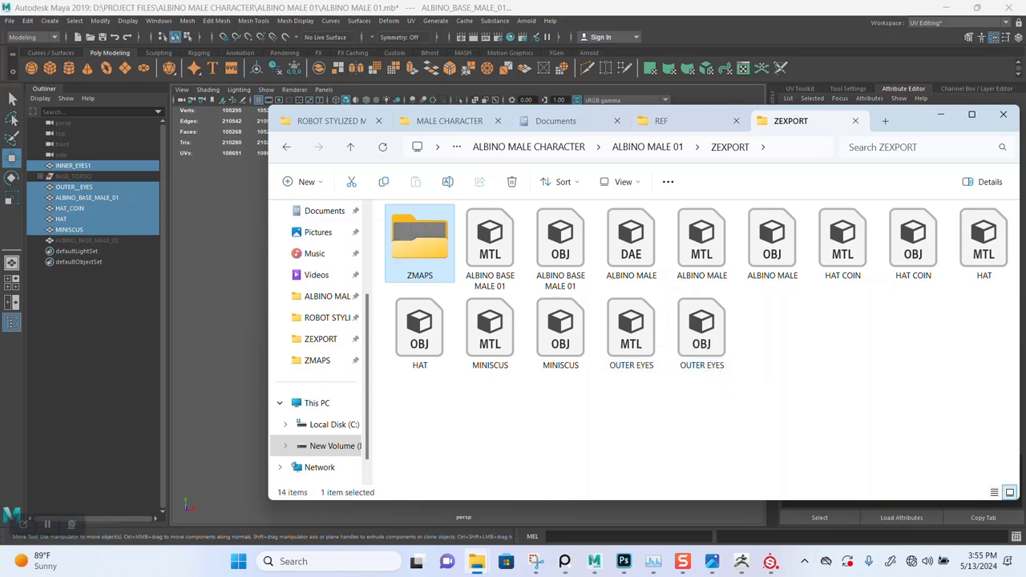
click(630, 241)
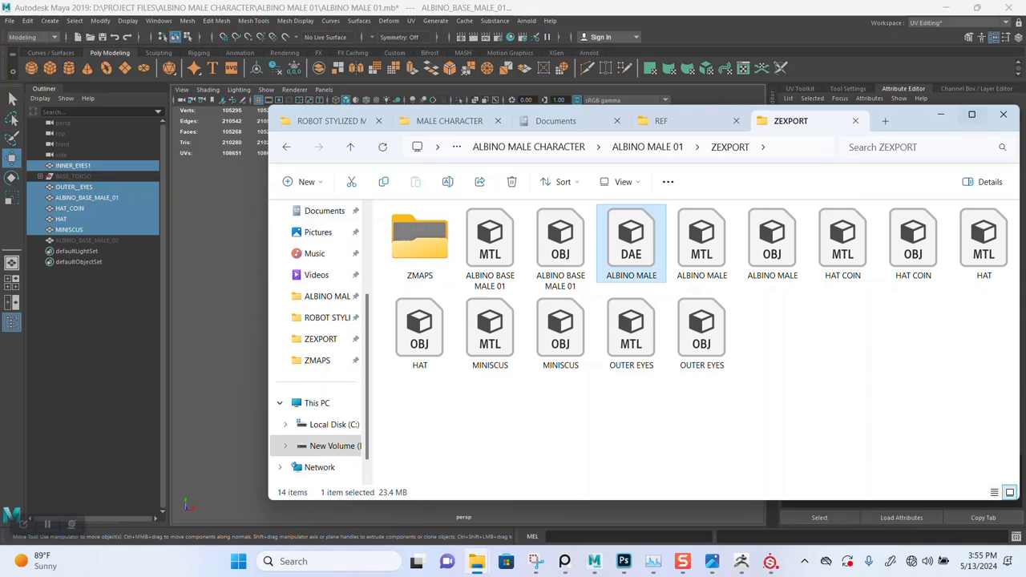
- Select ALBINO MALE.dae from ZEXPORT as the project mesh and create the project
click(771, 561)
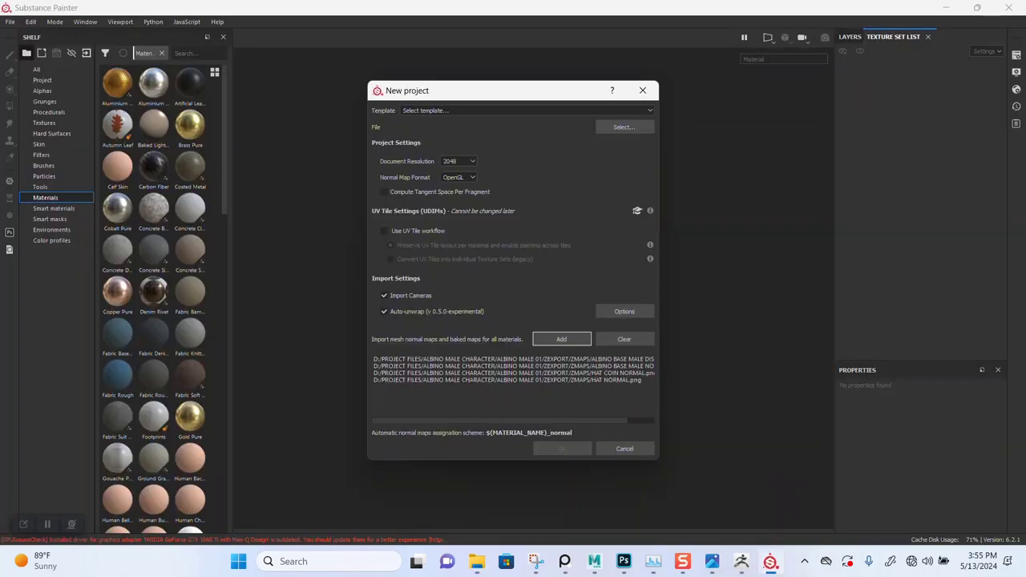
click(623, 127)
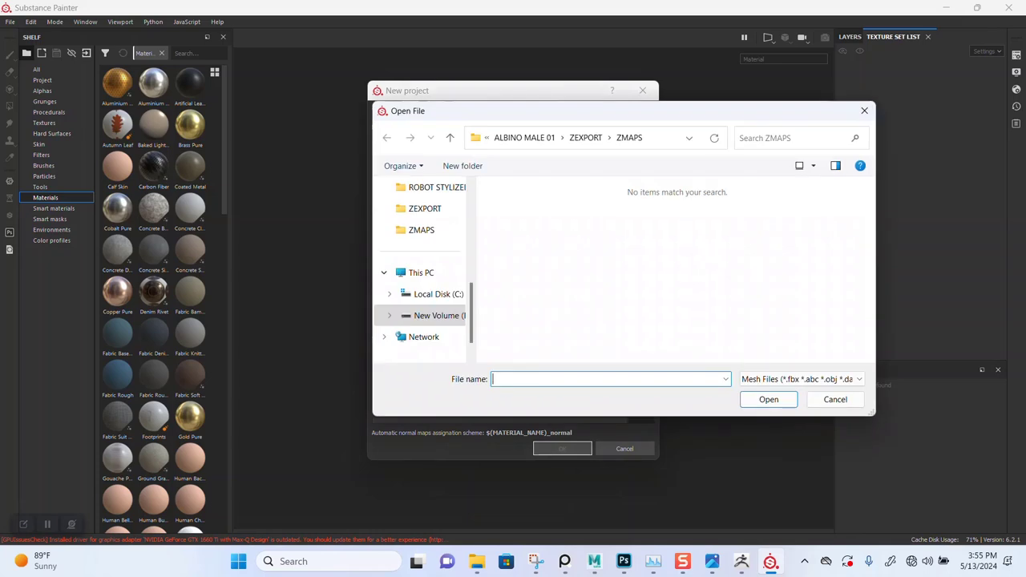
click(585, 137)
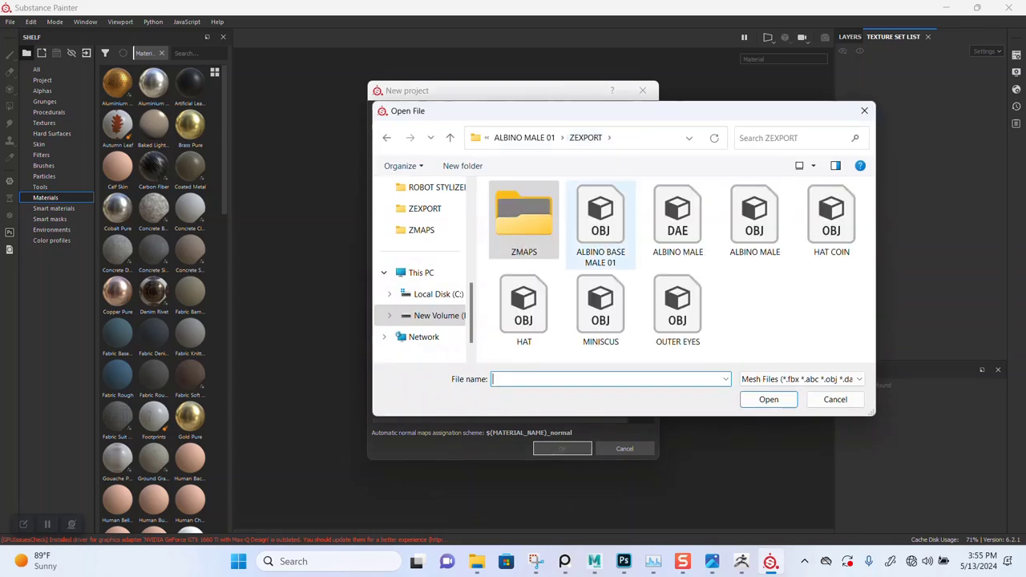
click(677, 217)
key(Return)
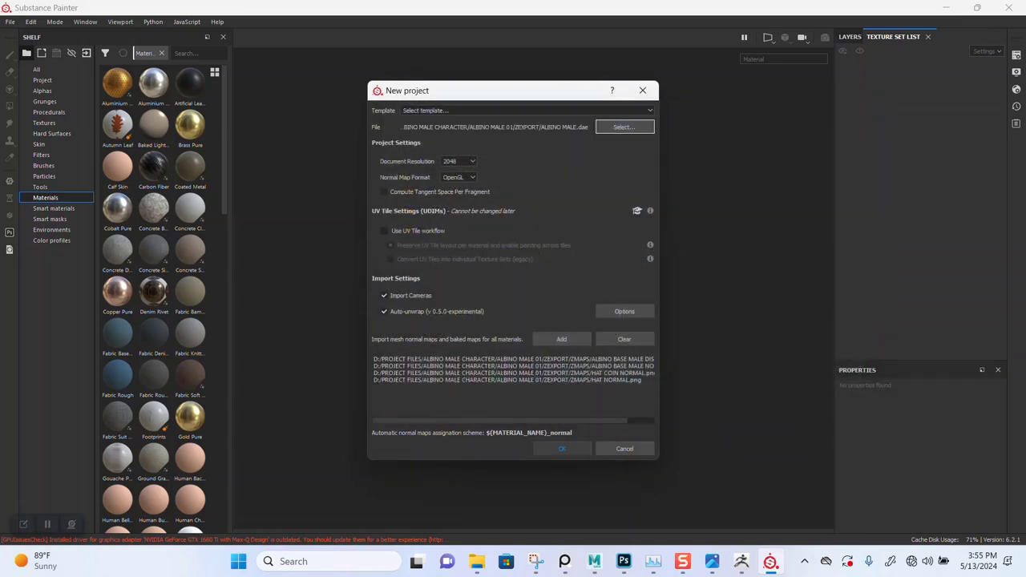
key(Return)
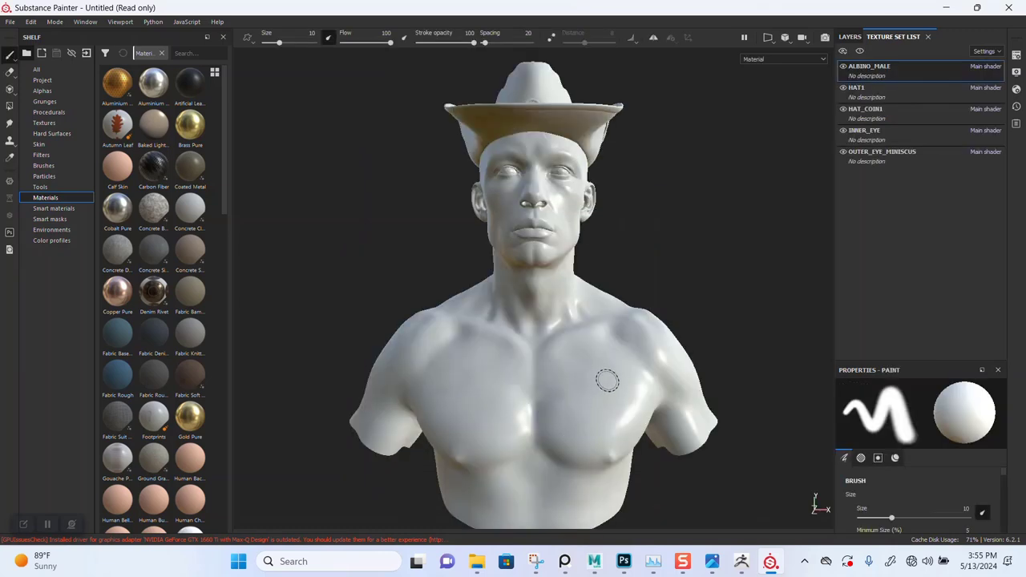
- Set the viewport camera focal length to 85 mm in Display Settings
click(1016, 88)
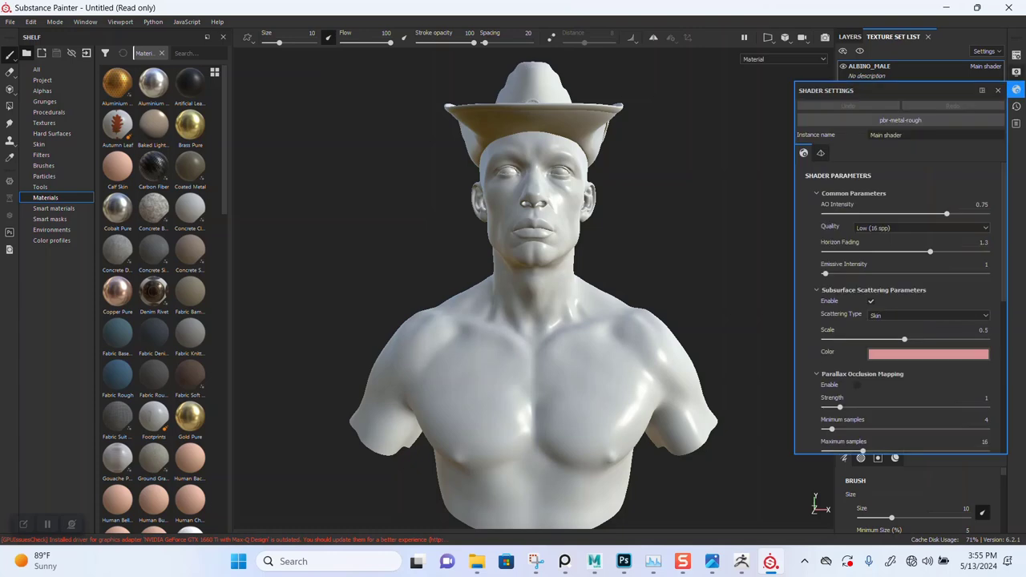
click(1016, 70)
scroll(894, 320, down, 1)
scroll(893, 320, down, 2)
scroll(894, 320, down, 1)
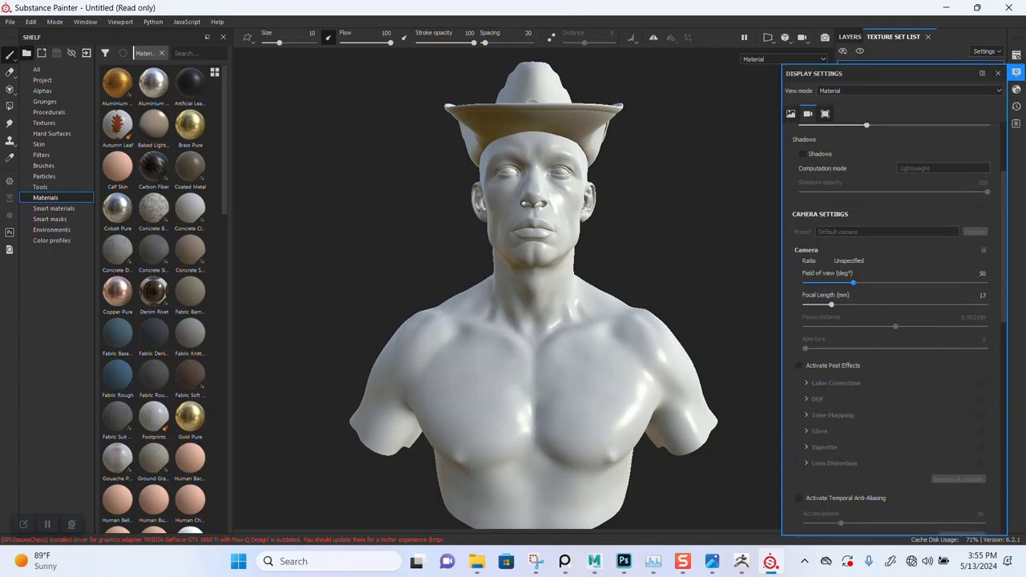
click(981, 295)
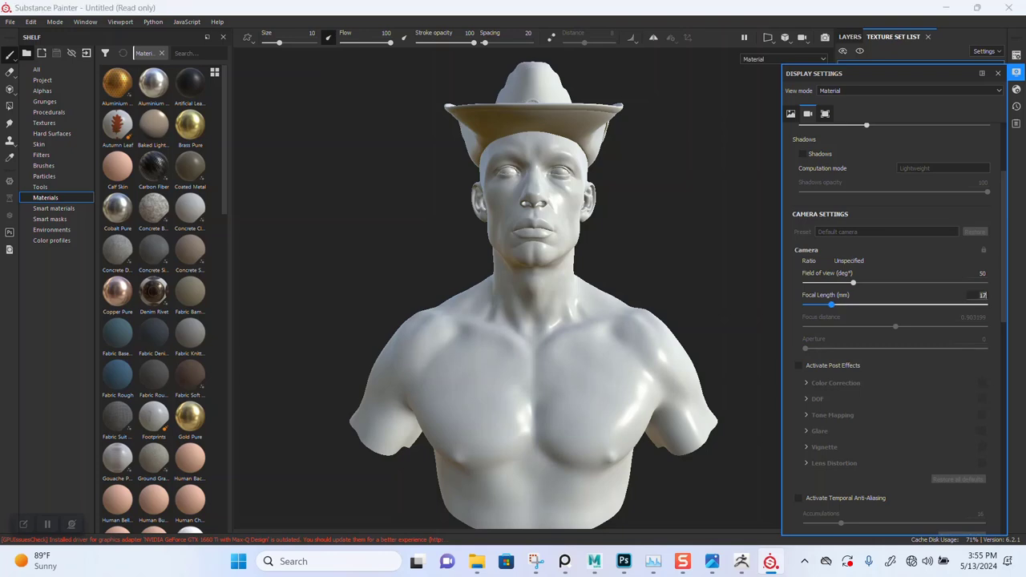
key(Return)
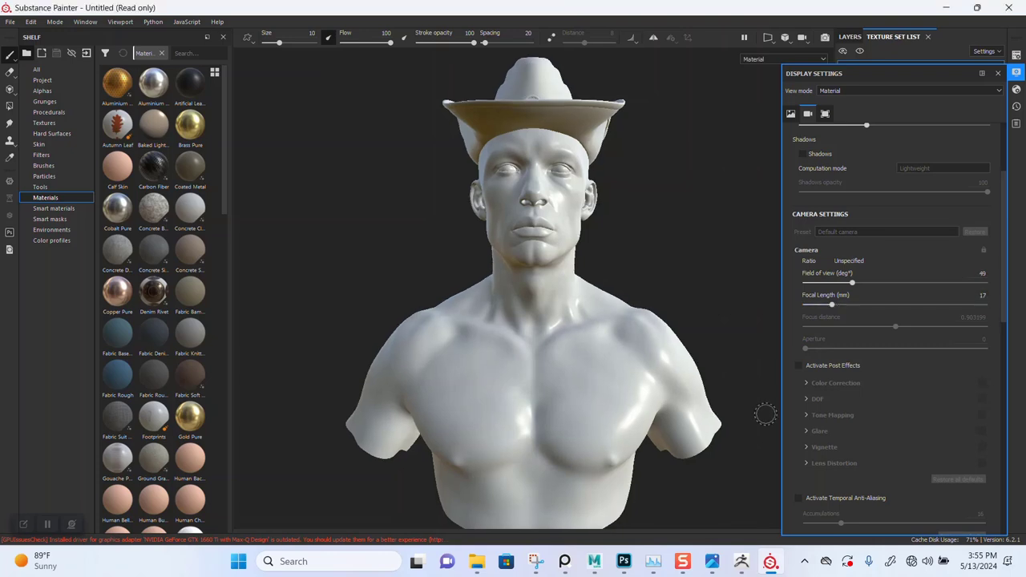
key(6)
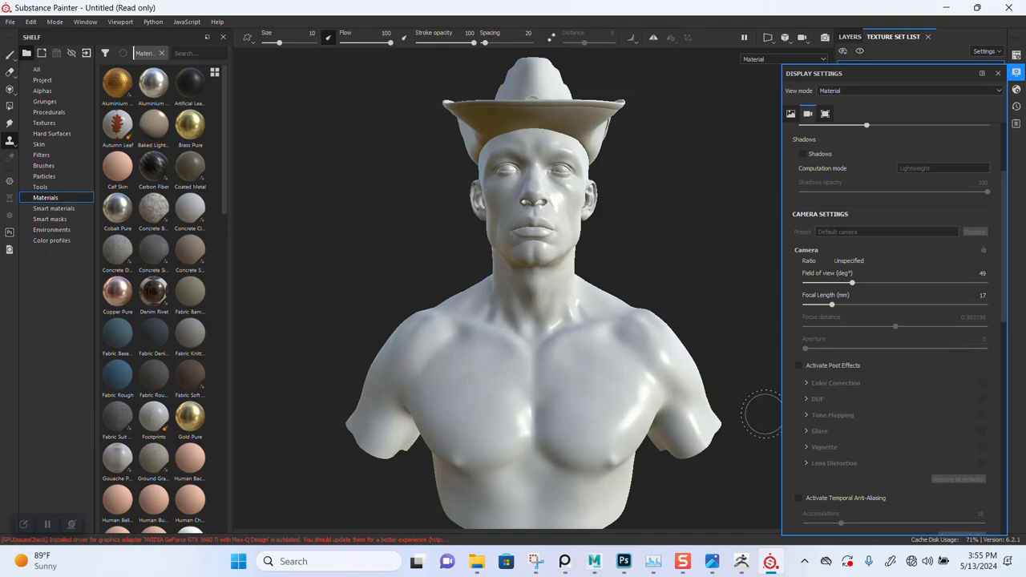
key(5)
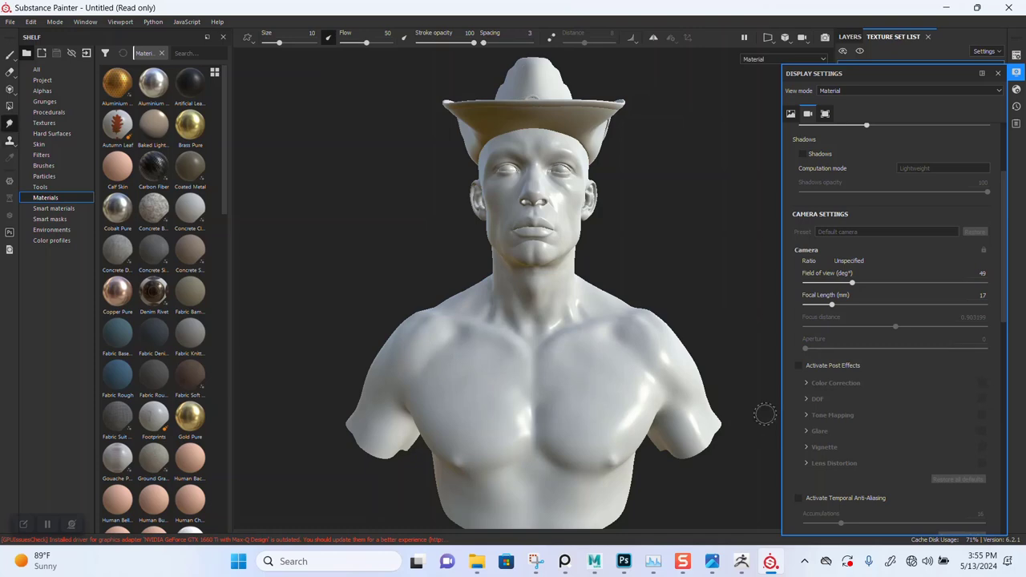
click(981, 295)
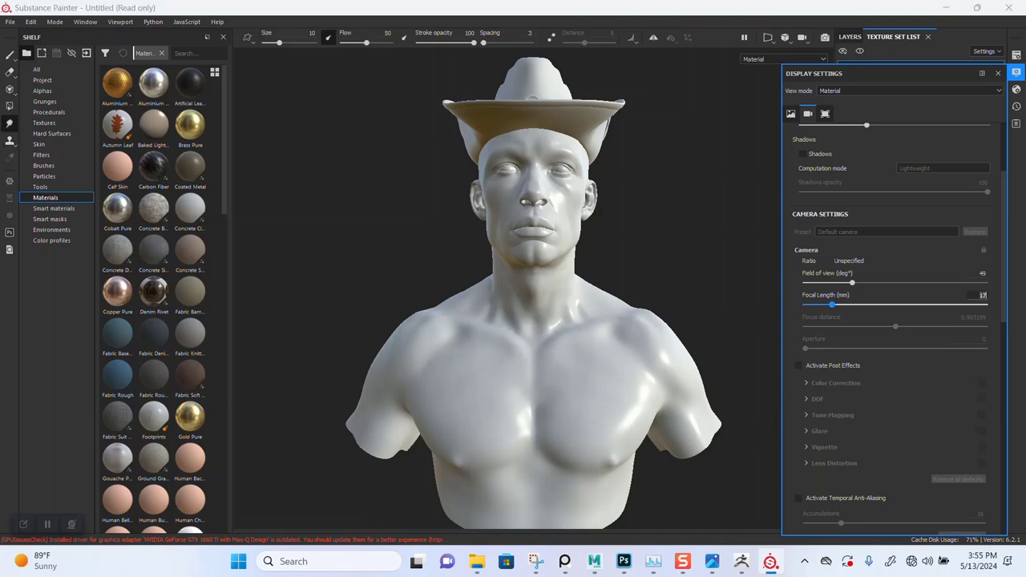
text(85)
key(Return)
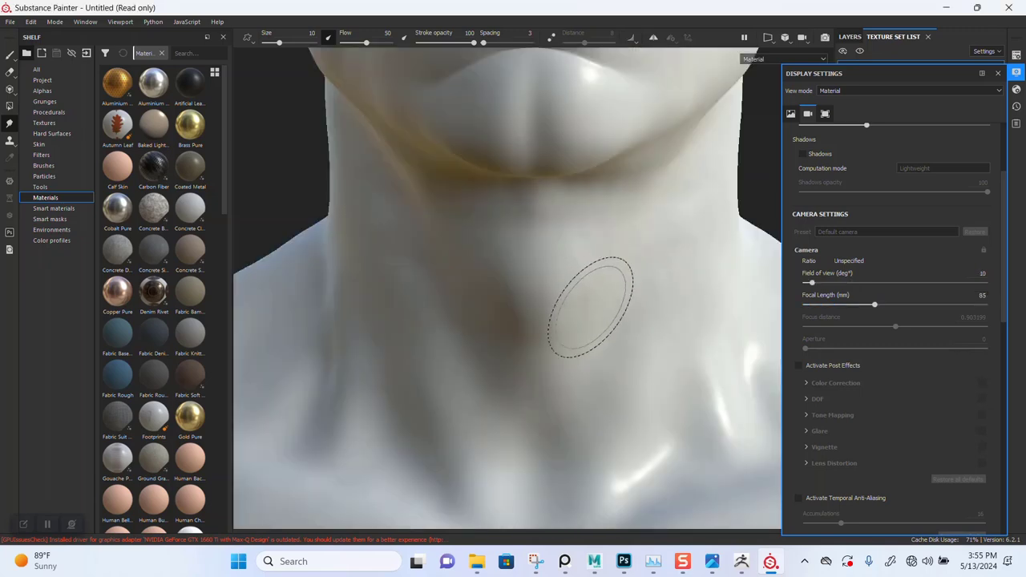
- Orbit the head to check the new lens and close Display Settings
scroll(493, 248, down, 5)
scroll(505, 256, down, 3)
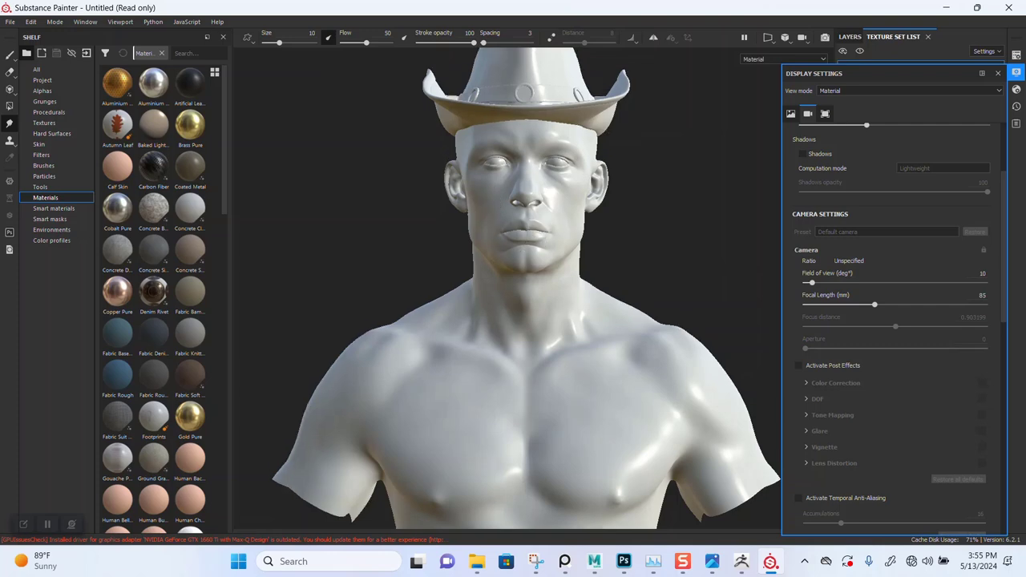
alt+drag(517, 266, 497, 265)
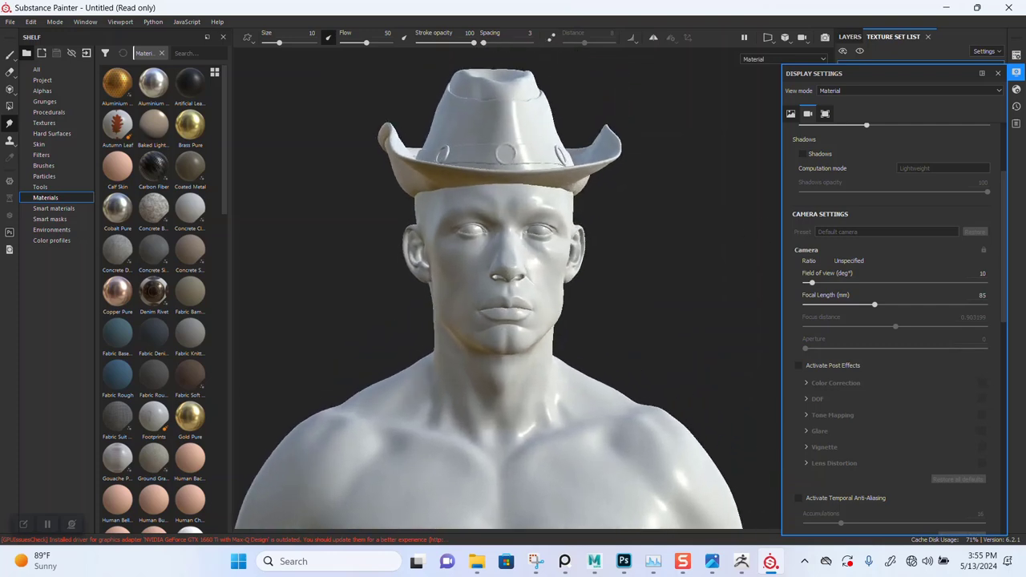
click(998, 73)
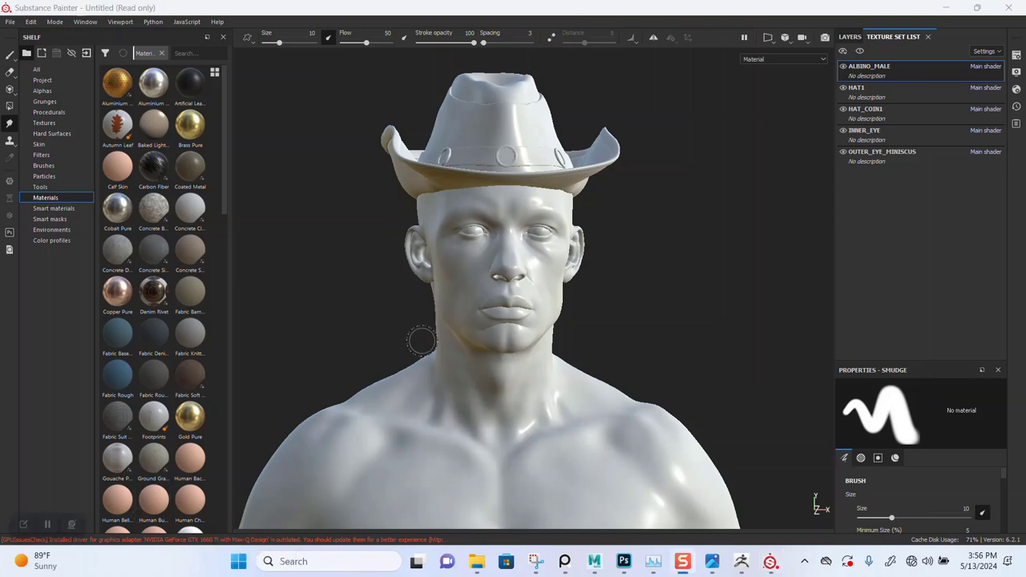
alt+drag(623, 289, 669, 338)
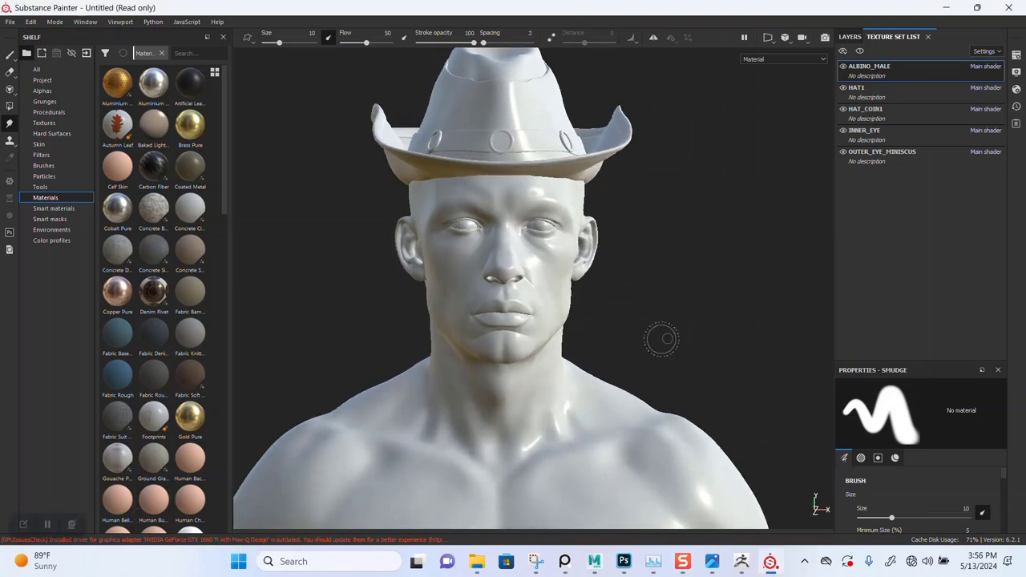
- Save the project under the name ALBINO MALE SP inside the ALBINO MALE 01 folder
key(ctrl+s)
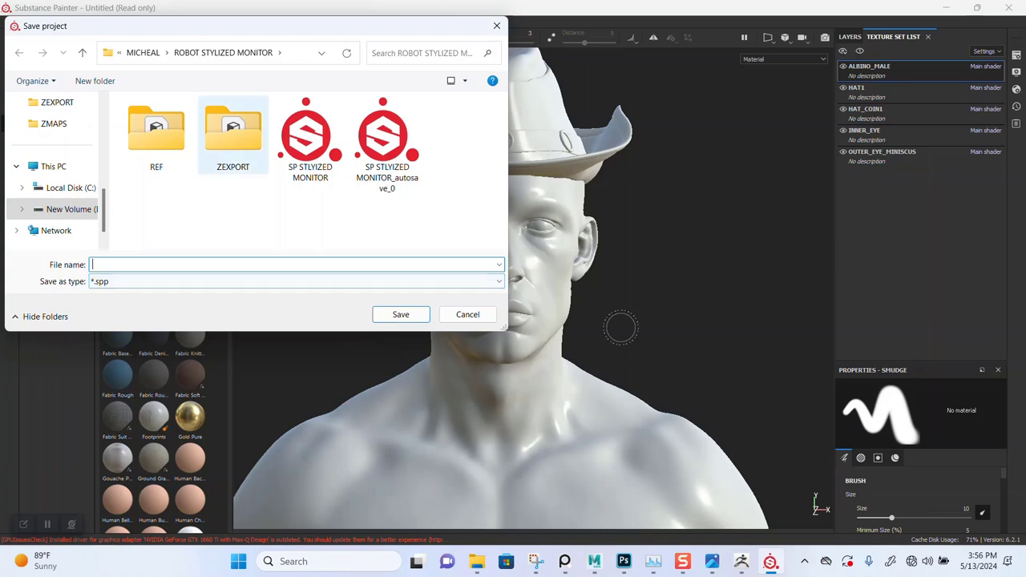
click(54, 123)
click(156, 52)
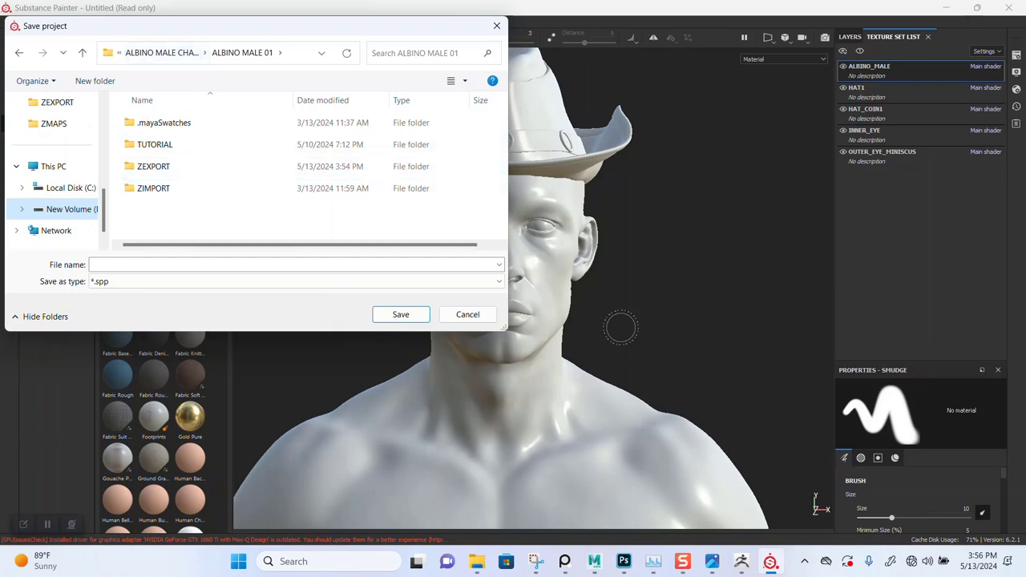
click(141, 265)
text(A)
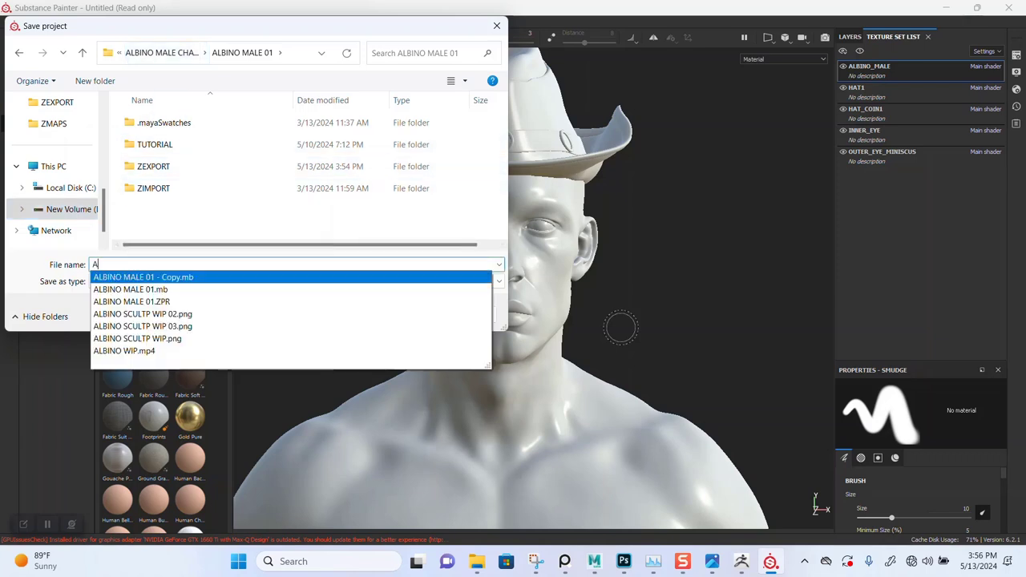
key(Return)
click(234, 263)
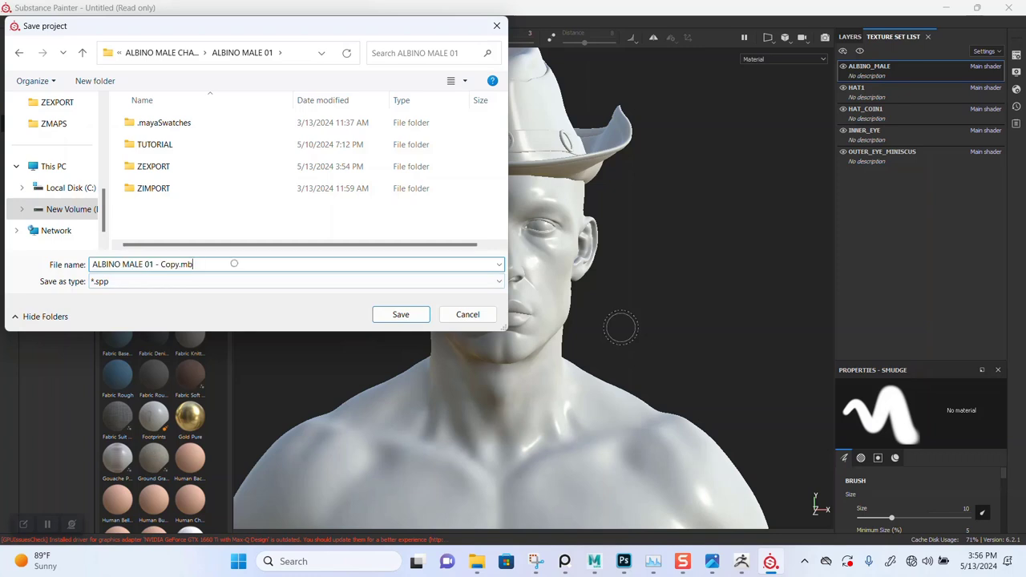
key(BackSpace)
key(BackSpace)
key(BackSpace)
key(BackSpace)
key(BackSpace)
key(BackSpace)
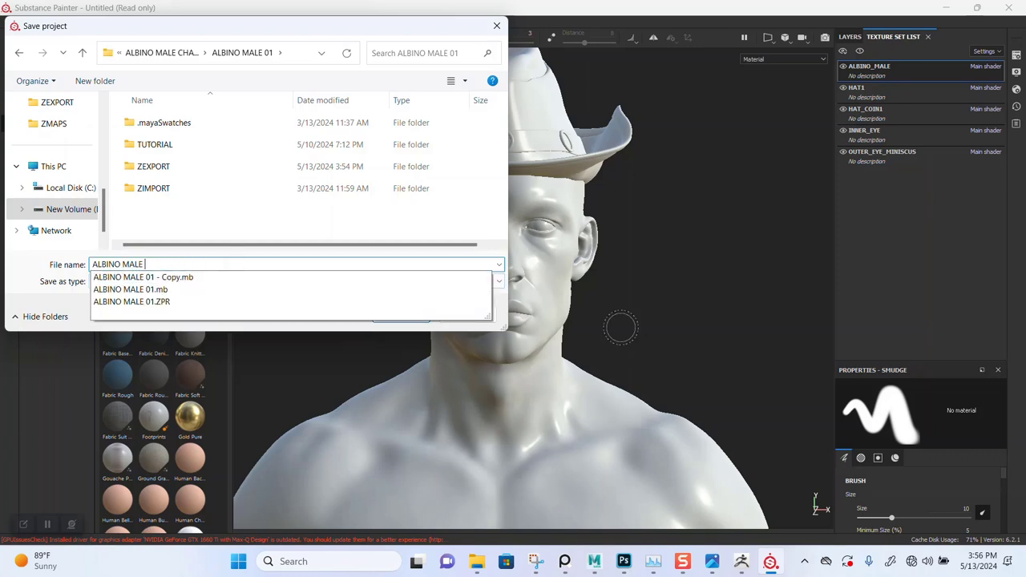
text(SP)
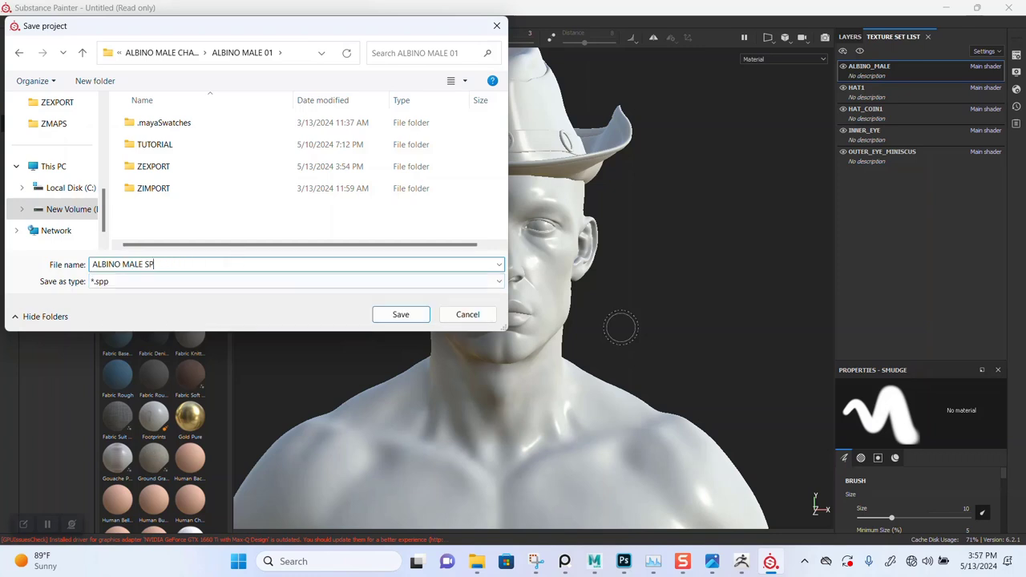
key(Return)
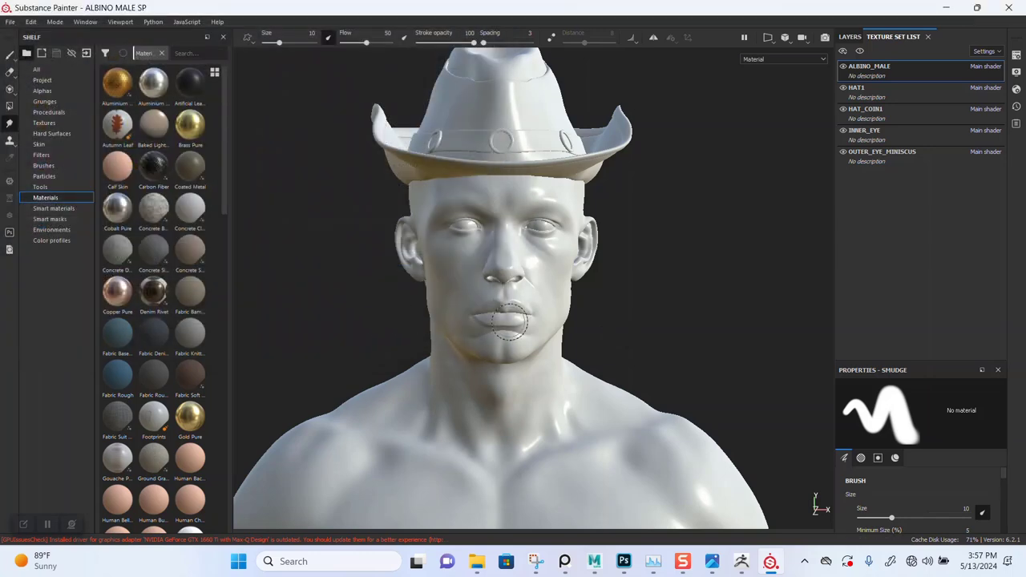
scroll(507, 323, up, 2)
scroll(568, 347, up, 3)
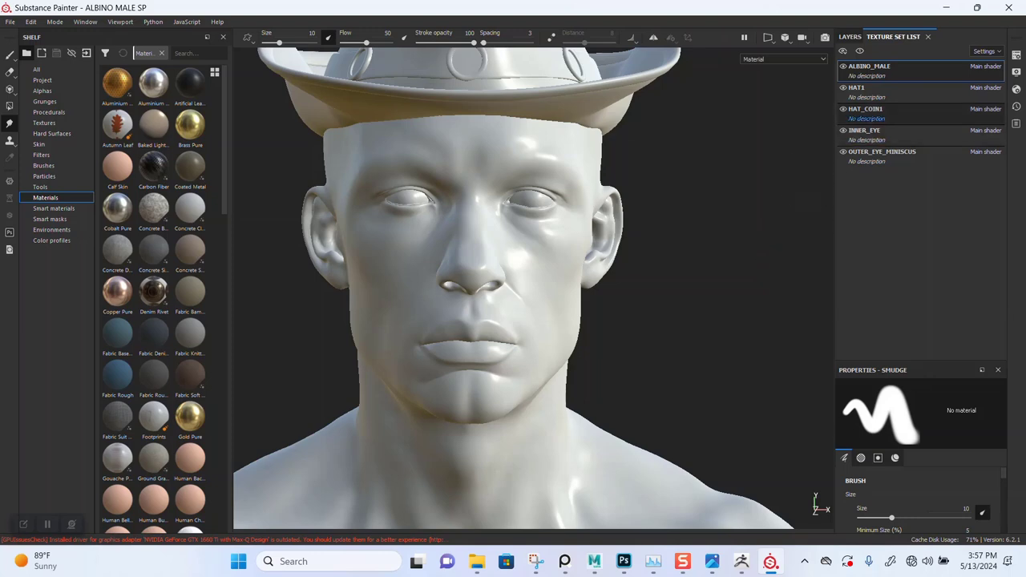
click(875, 109)
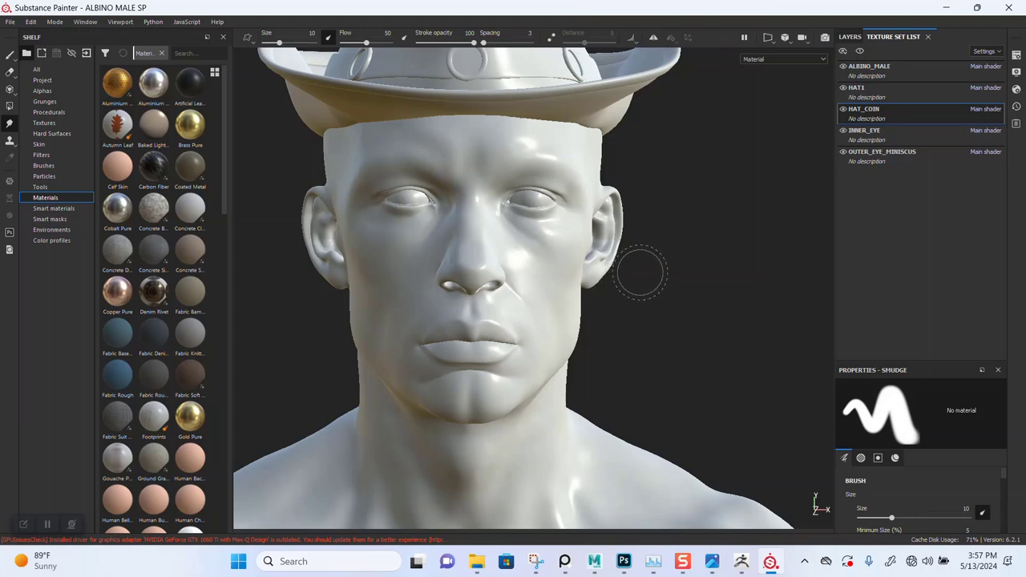
scroll(553, 305, down, 2)
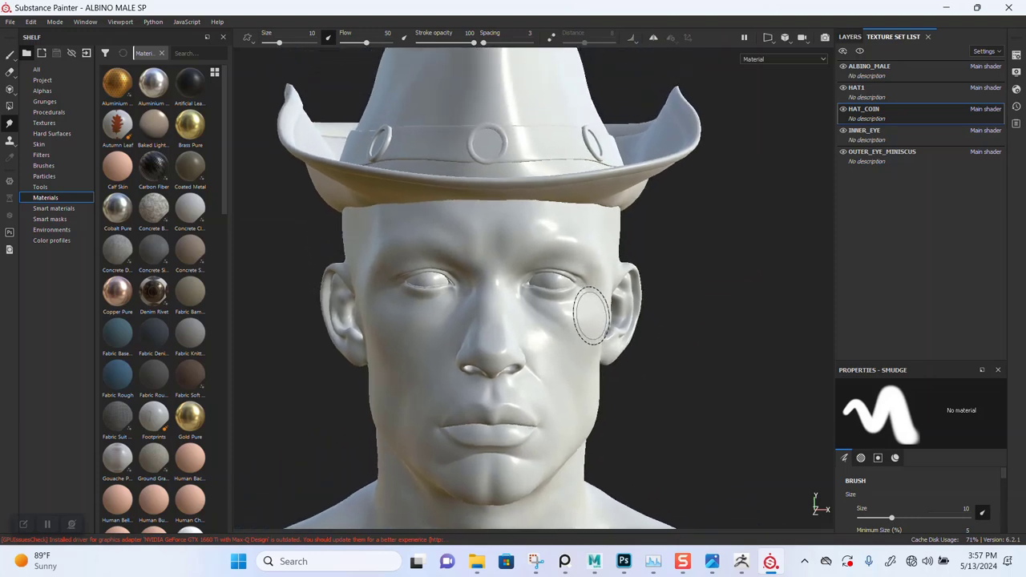
scroll(549, 313, up, 2)
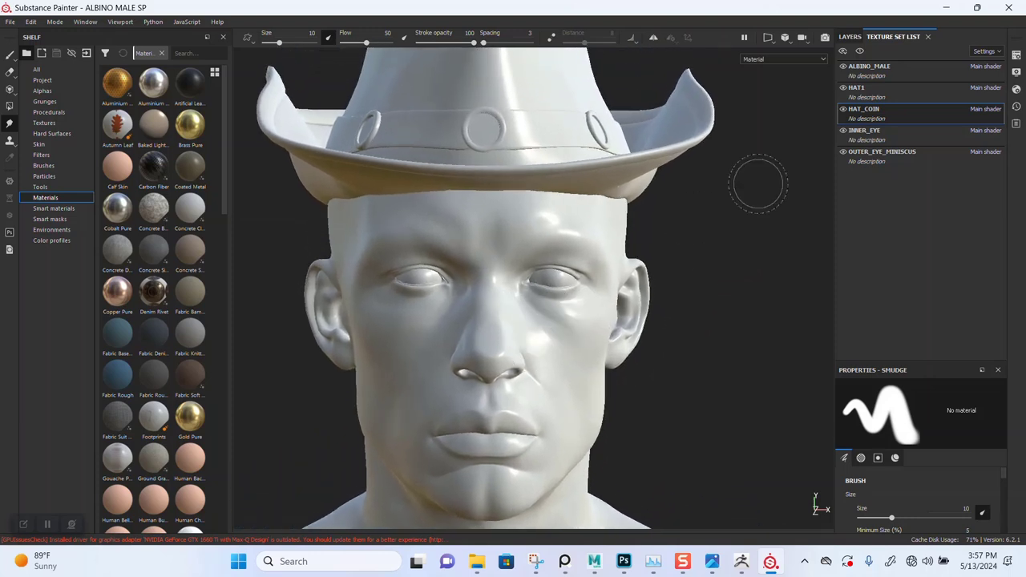
- Assign ALBINO BASE MALE NORMAL as ALBINO_MALE's normal map and inspect the face from above
click(888, 72)
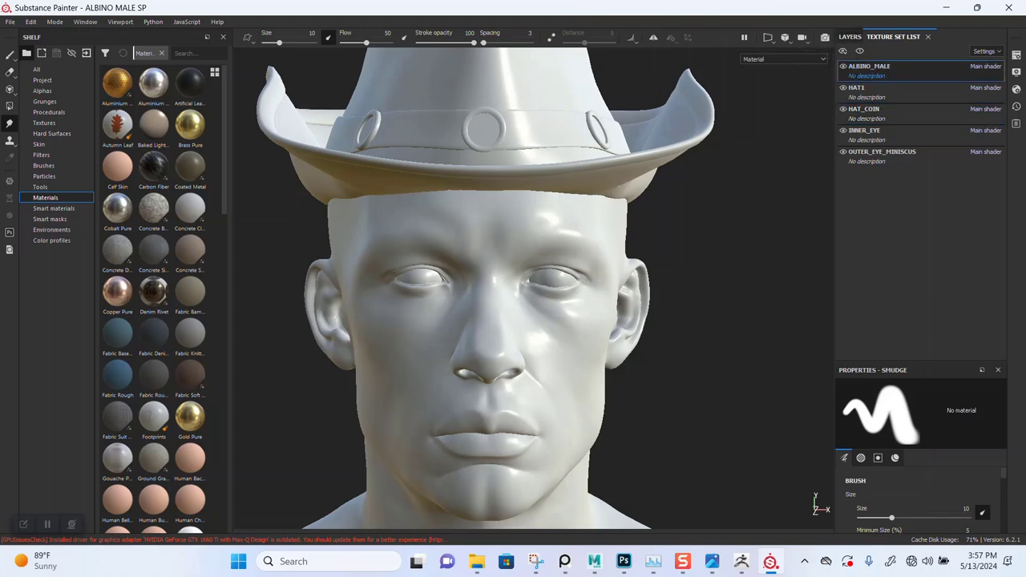
click(1016, 55)
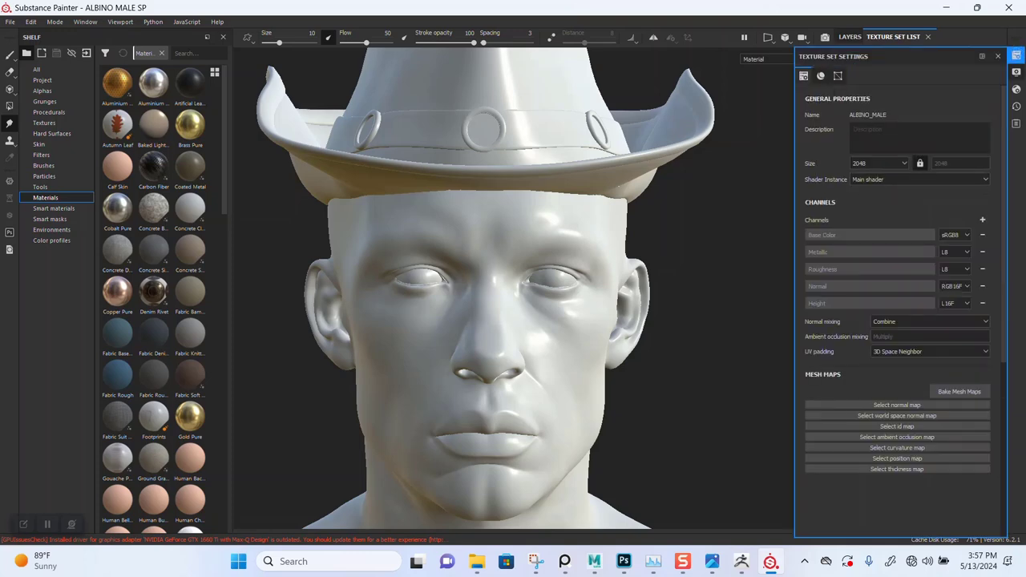
click(897, 405)
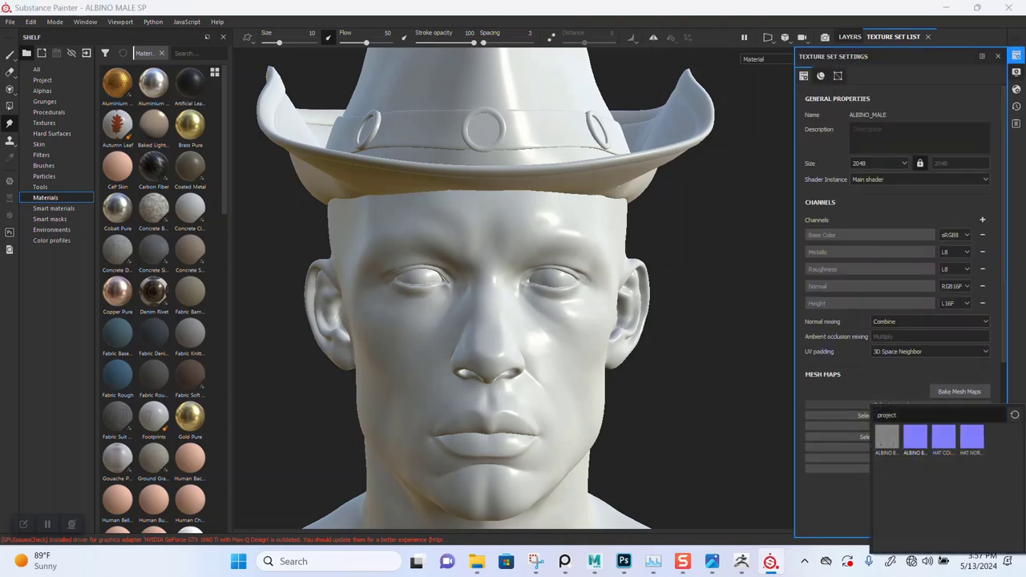
click(916, 440)
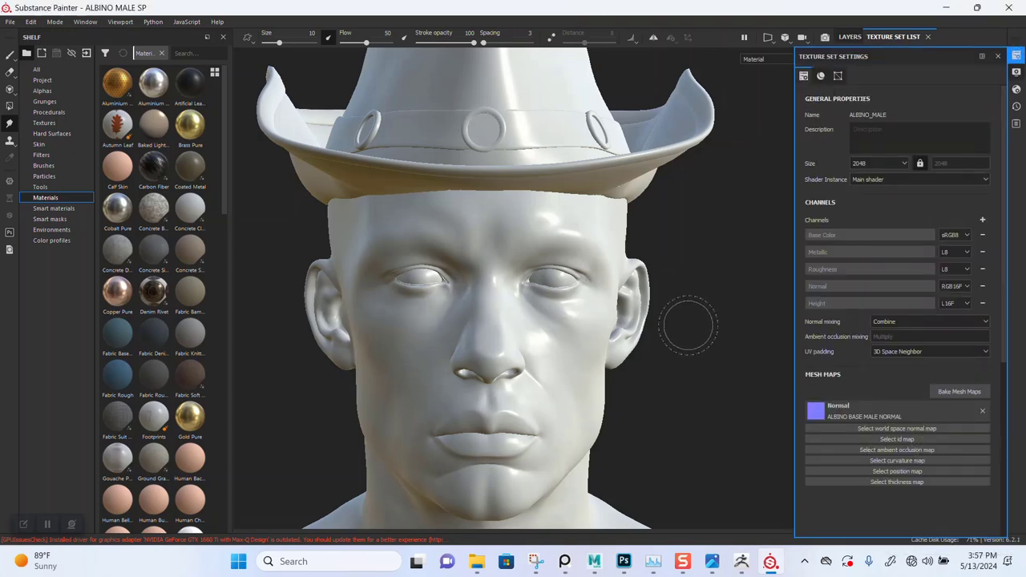
scroll(630, 321, up, 1)
scroll(617, 361, up, 1)
scroll(621, 369, up, 1)
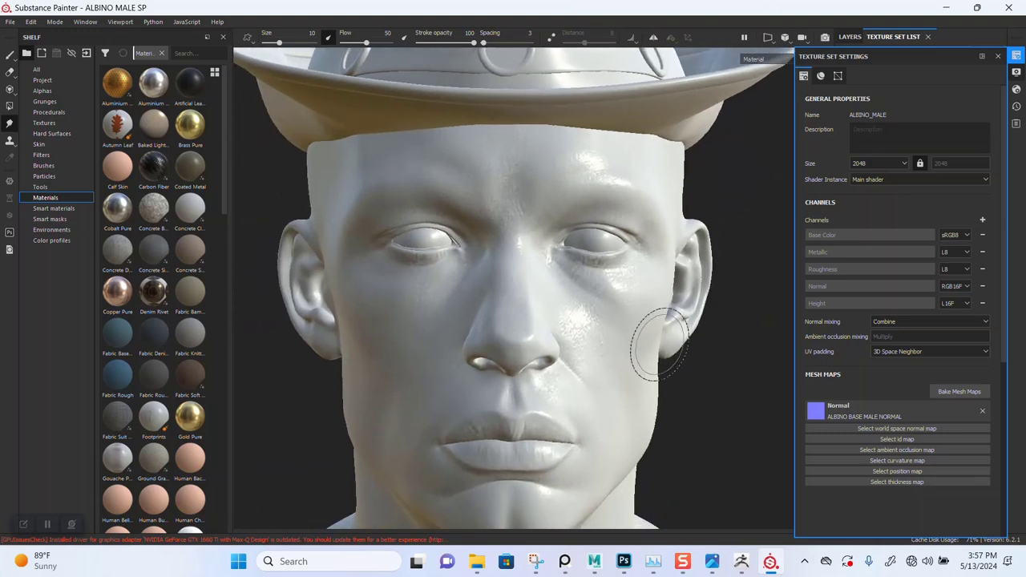
scroll(649, 449, up, 1)
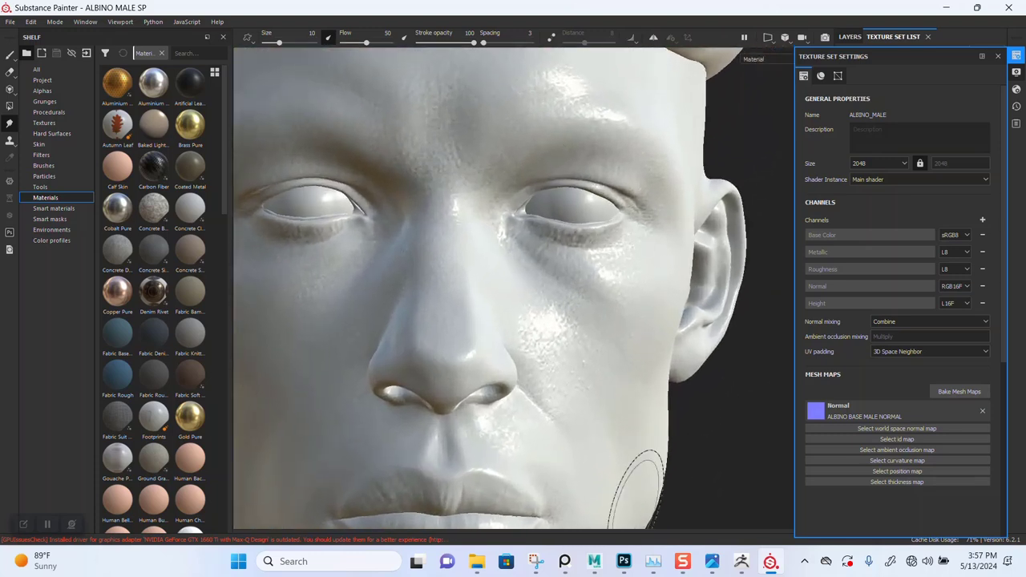
mouse_move(637, 484)
alt+mouse_down()
mouse_move(607, 348)
mouse_move(690, 449)
mouse_move(563, 313)
alt+mouse_up()
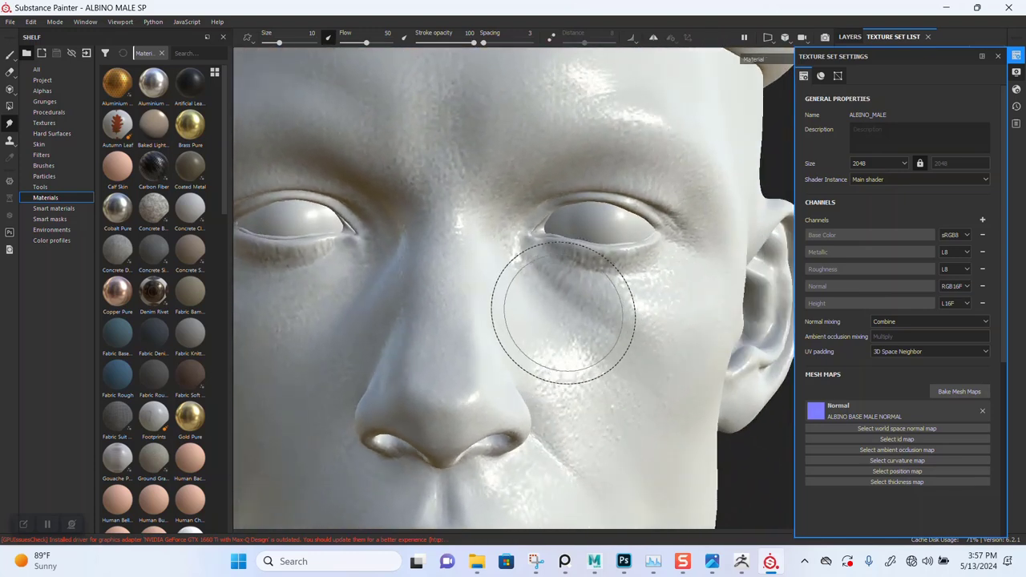
click(997, 56)
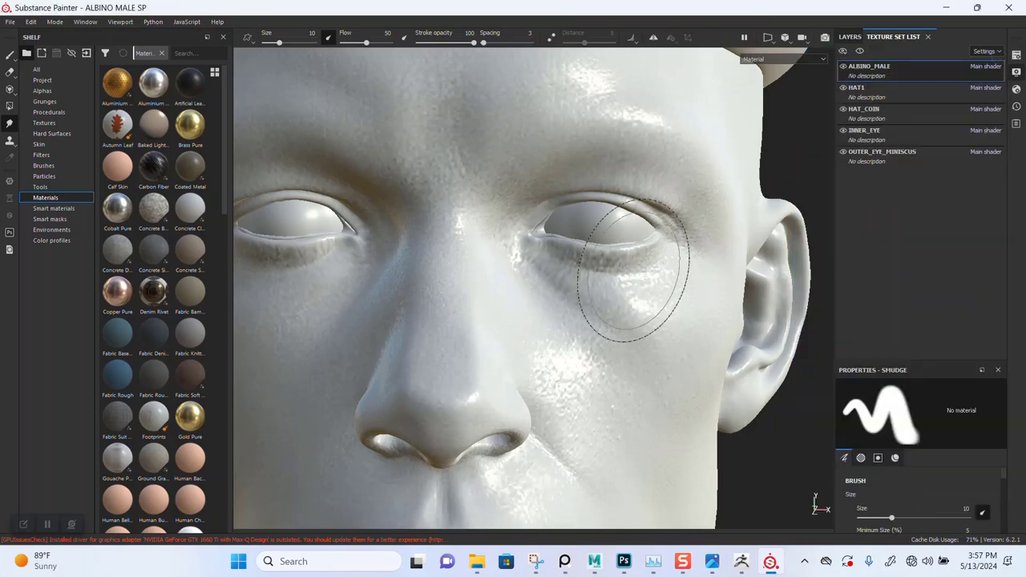
- Orbit, pan and zoom around the face, rotating the environment lighting to inspect the eyes and cheeks
mouse_move(633, 270)
alt+mouse_down()
mouse_move(601, 355)
mouse_move(541, 341)
mouse_move(525, 373)
mouse_move(488, 317)
alt+mouse_up()
mouse_move(489, 316)
shift+right_down()
mouse_move(593, 317)
mouse_move(545, 316)
mouse_move(561, 317)
shift+right_up()
mouse_move(705, 288)
alt+mouse_down()
mouse_move(623, 316)
mouse_move(606, 287)
mouse_move(621, 128)
mouse_move(623, 240)
alt+mouse_up()
scroll(606, 236, down, 3)
alt+middle_drag(607, 235, 618, 423)
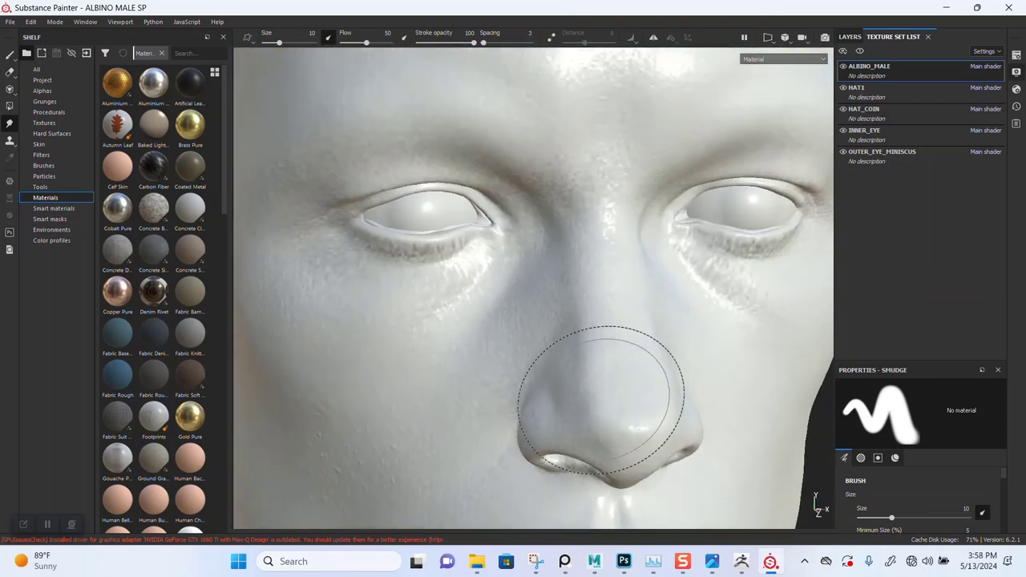
scroll(589, 321, up, 3)
scroll(618, 264, down, 2)
alt+drag(618, 252, 521, 264)
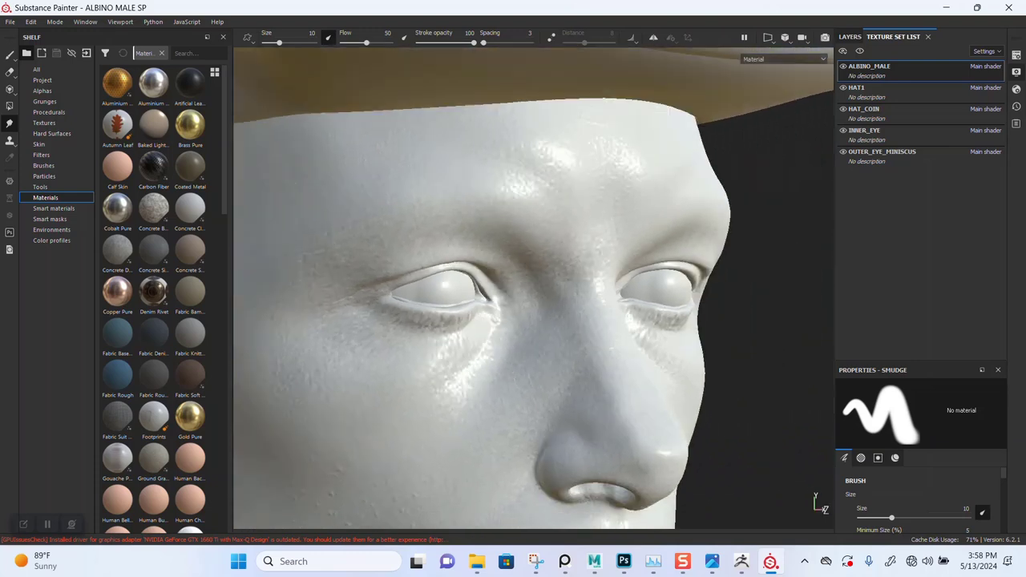
scroll(664, 251, down, 1)
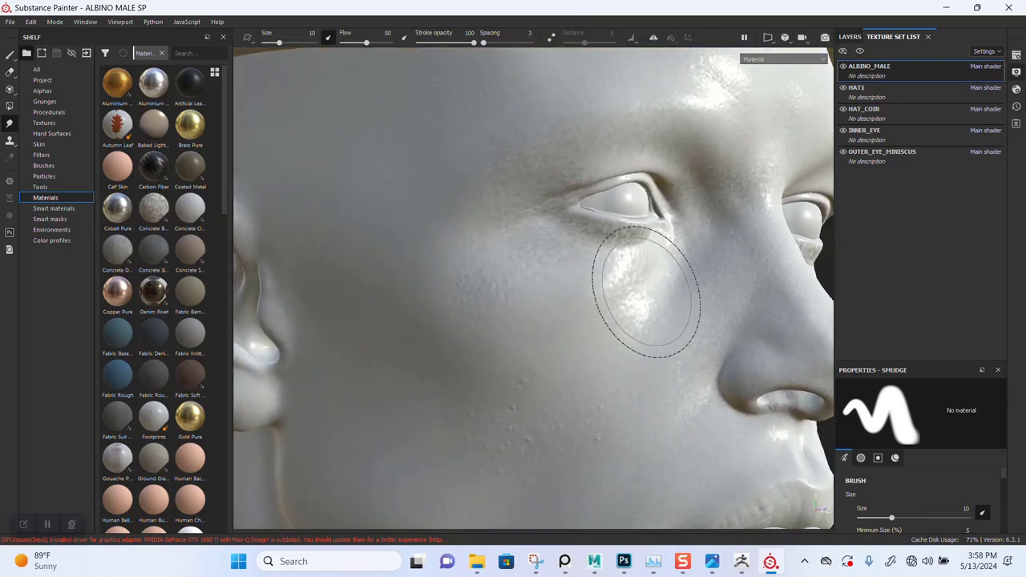
- Return to a front view of the face and show the ALBINO_MALE layer stack with Layer 1
alt+drag(648, 286, 593, 288)
scroll(594, 288, up, 1)
shift+right_drag(533, 289, 561, 288)
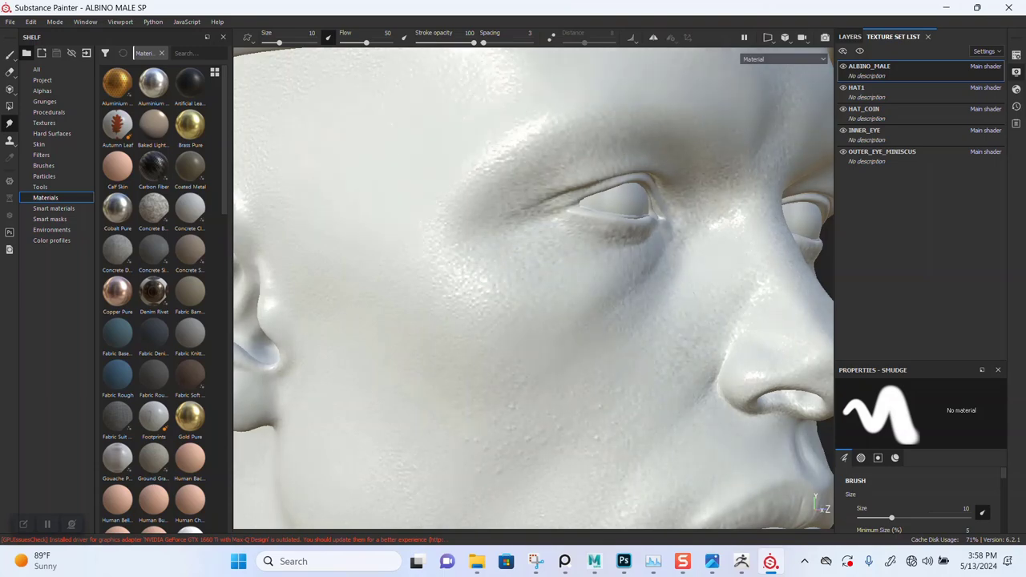
scroll(682, 290, down, 1)
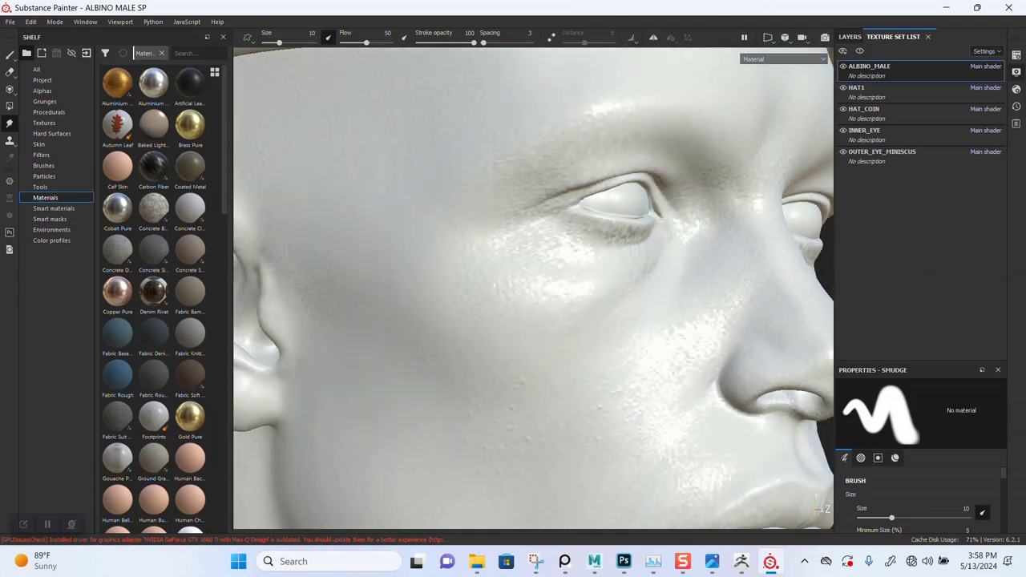
scroll(682, 291, down, 1)
scroll(682, 291, down, 1)
alt+drag(682, 290, 561, 292)
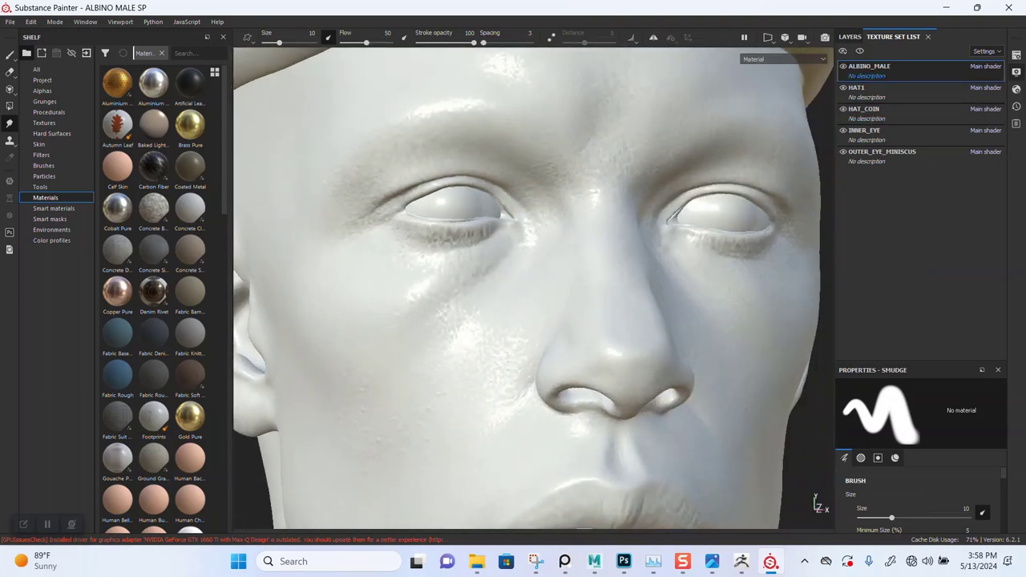
click(849, 36)
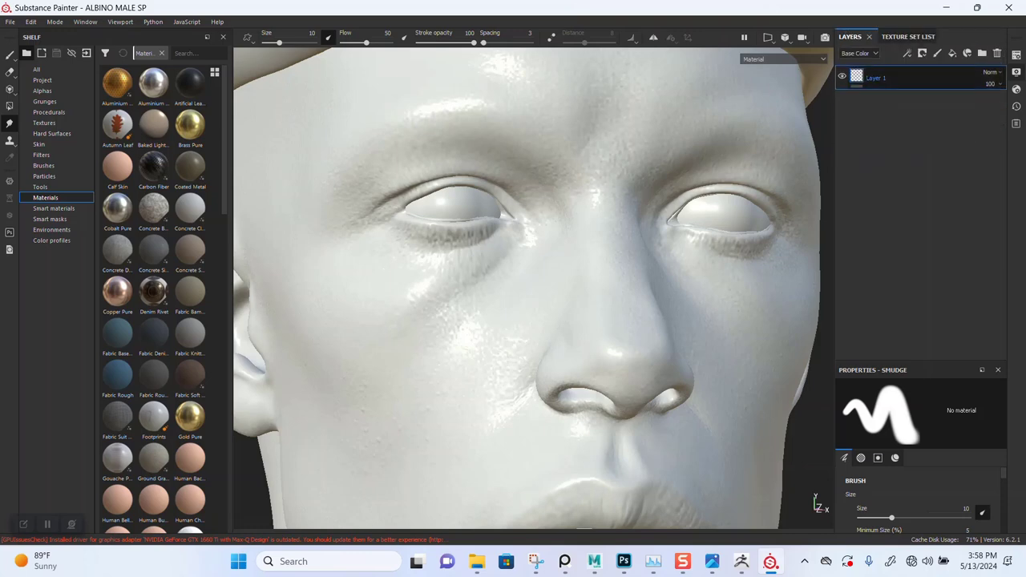
- Delete Layer 1 and add a fill layer using ALBINO BASE MALE DISP as its height texture
key(Delete)
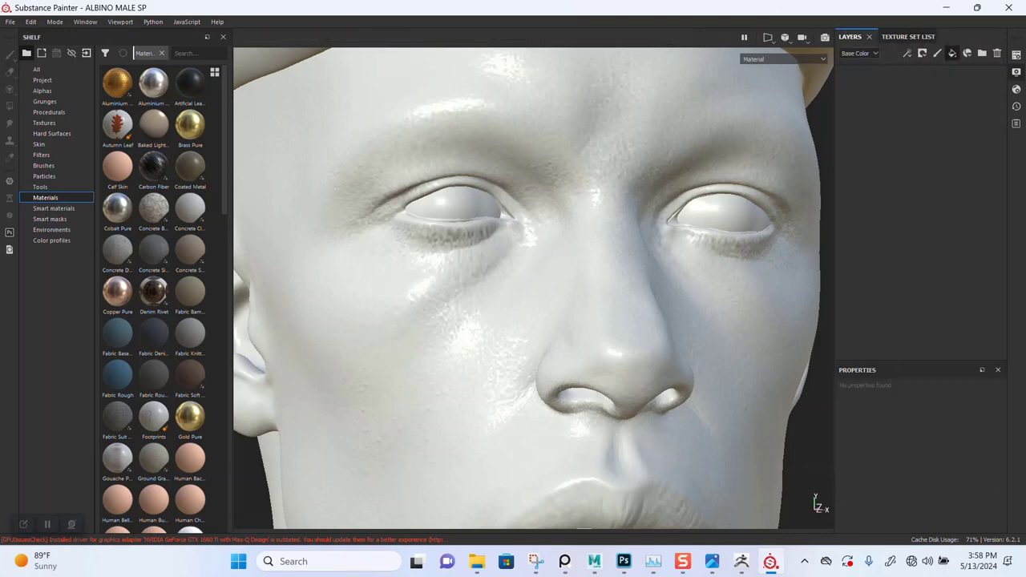
click(952, 53)
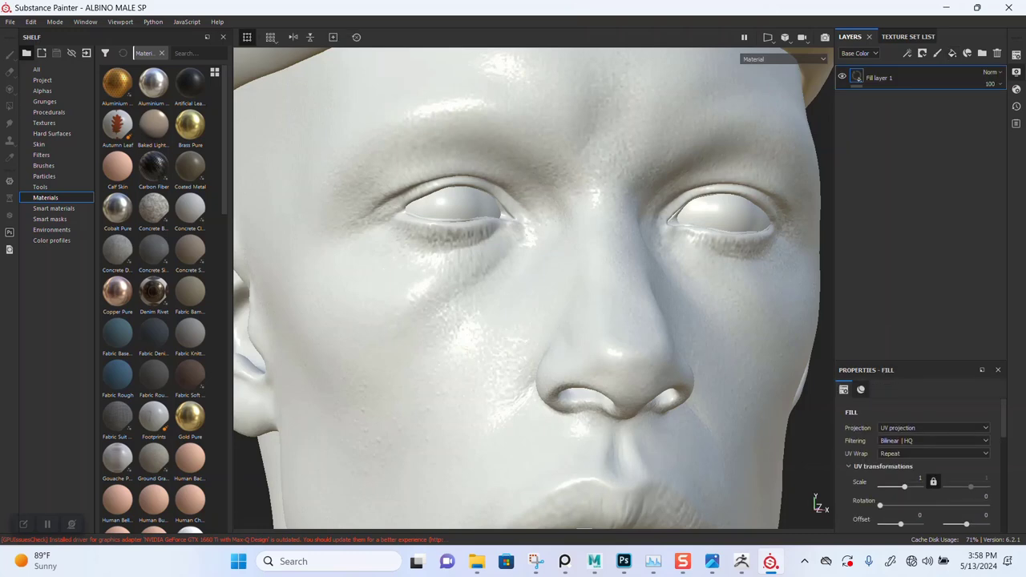
scroll(921, 454, down, 3)
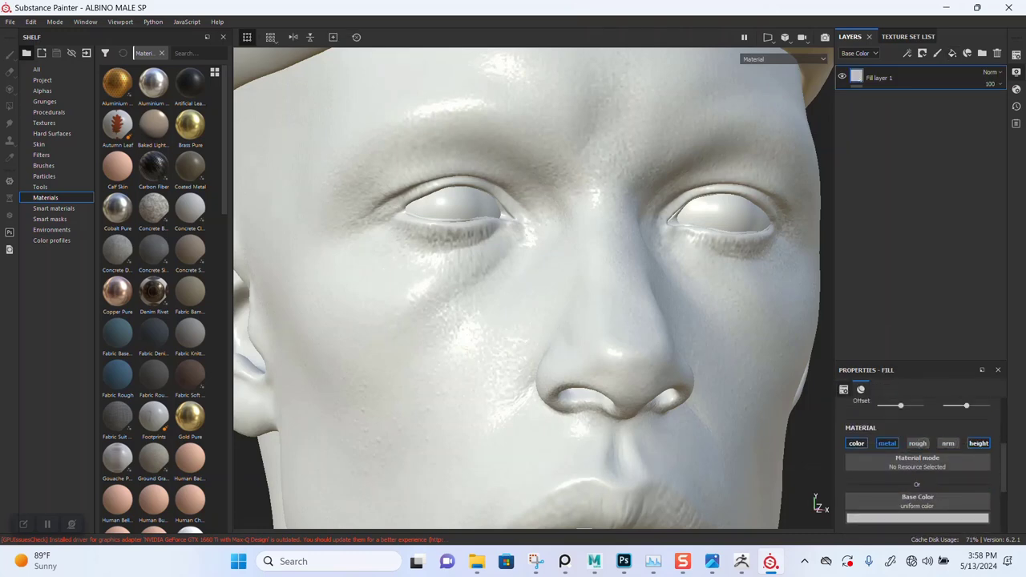
scroll(921, 481, down, 2)
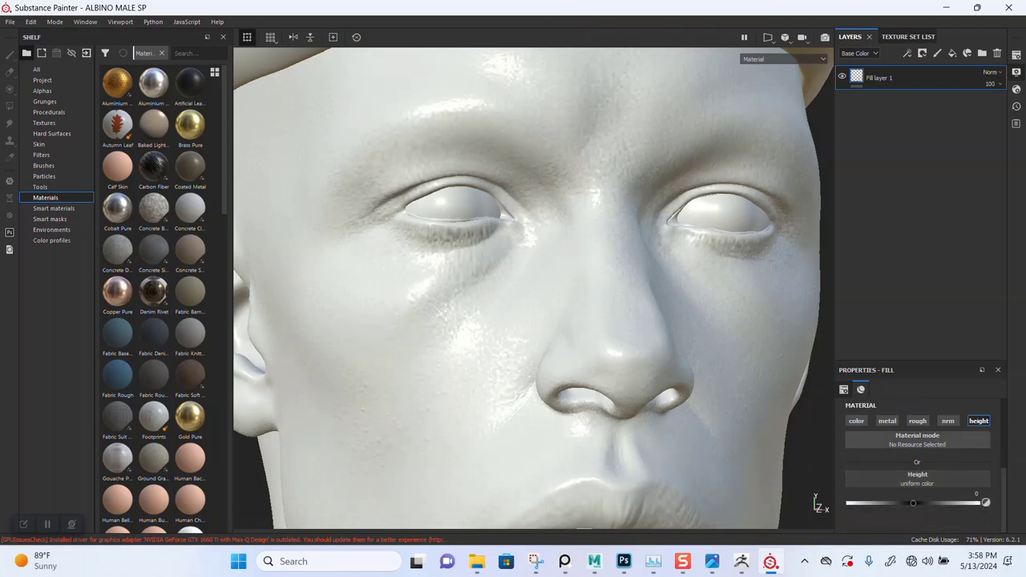
click(985, 503)
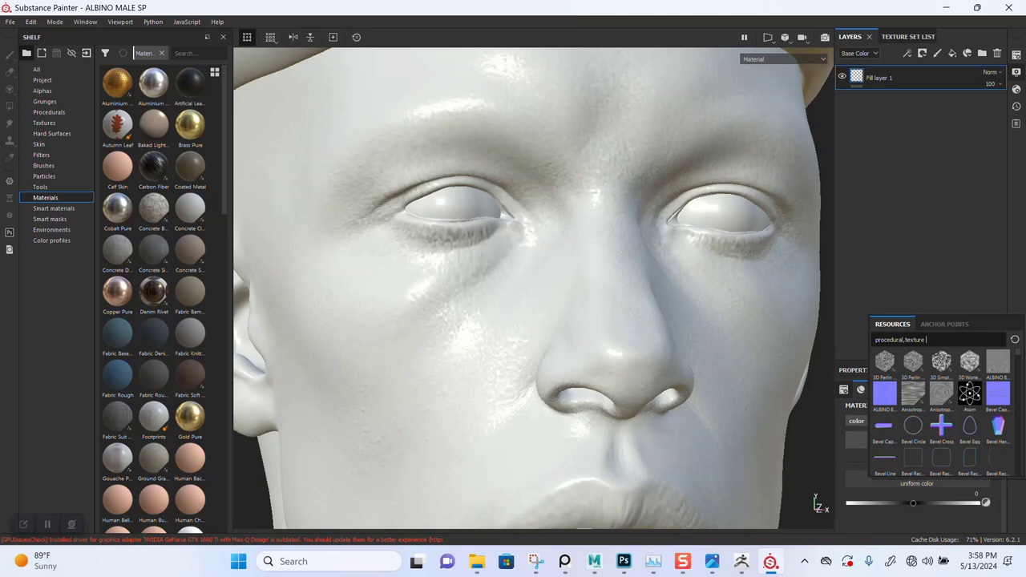
text(DIS)
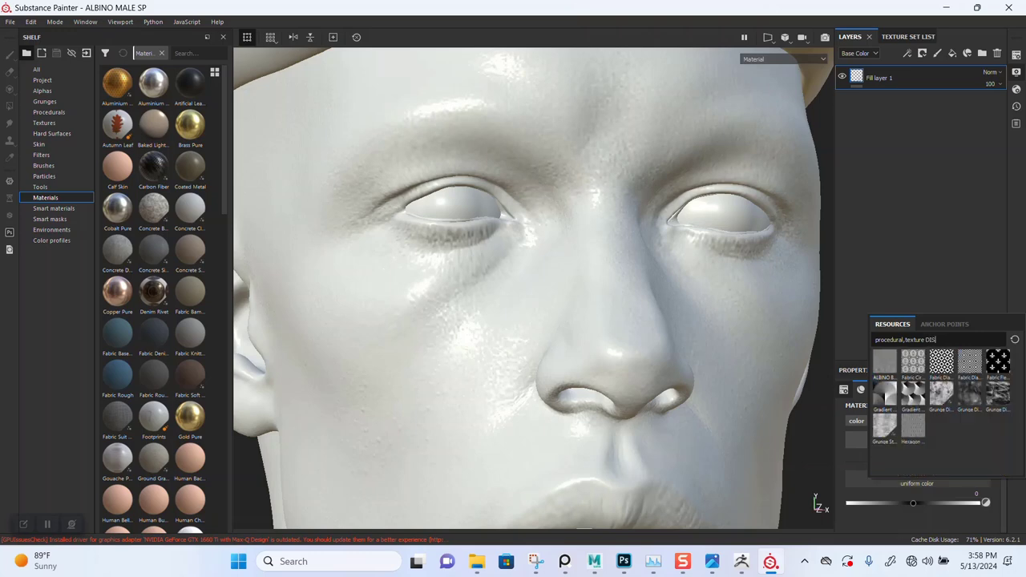
click(884, 363)
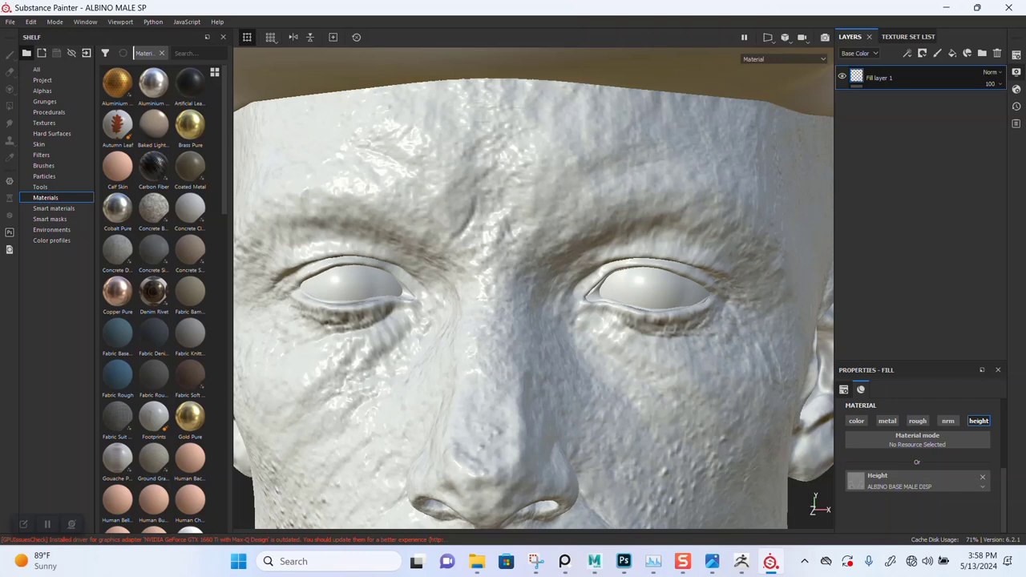
- Set Fill layer 1's Height channel to Linear Dodge at about 22% opacity, then check the right cheek
click(858, 52)
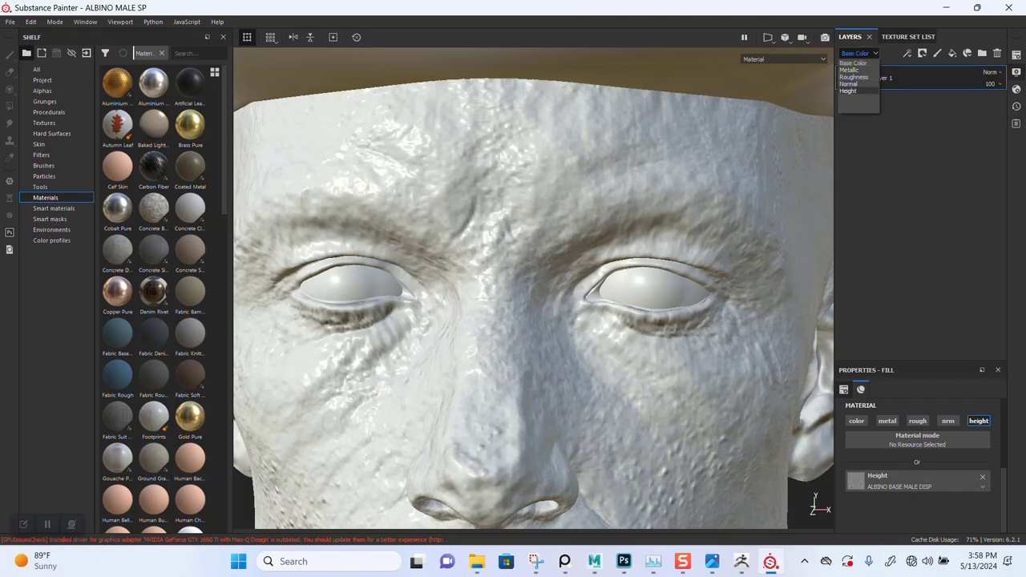
click(847, 90)
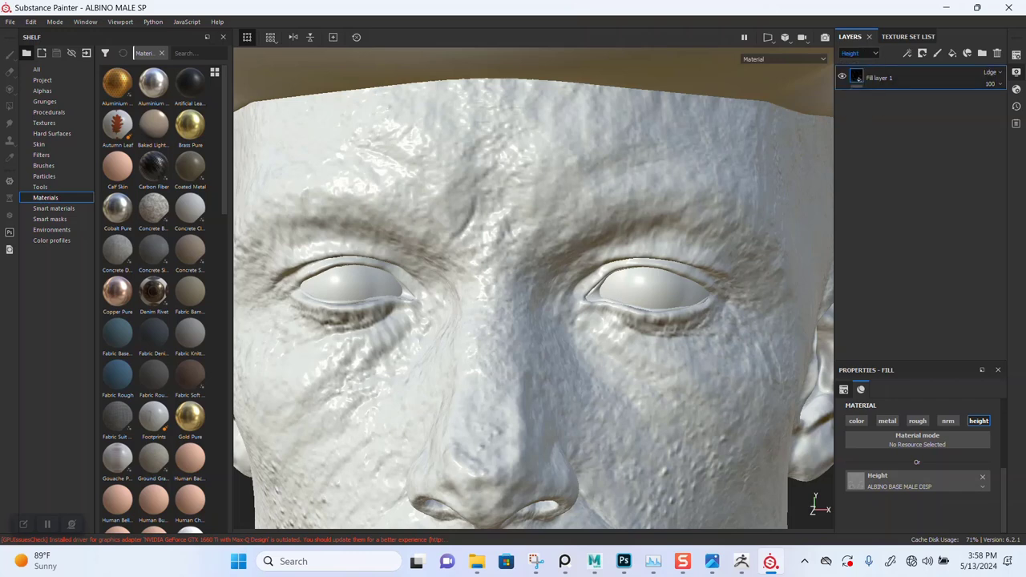
drag(1021, 103, 982, 103)
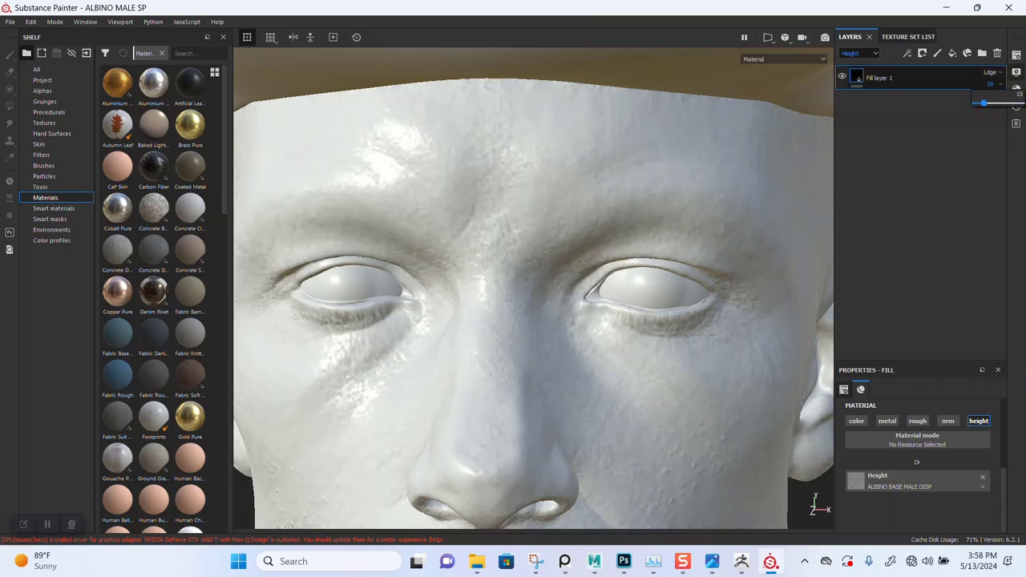
scroll(533, 288, down, 3)
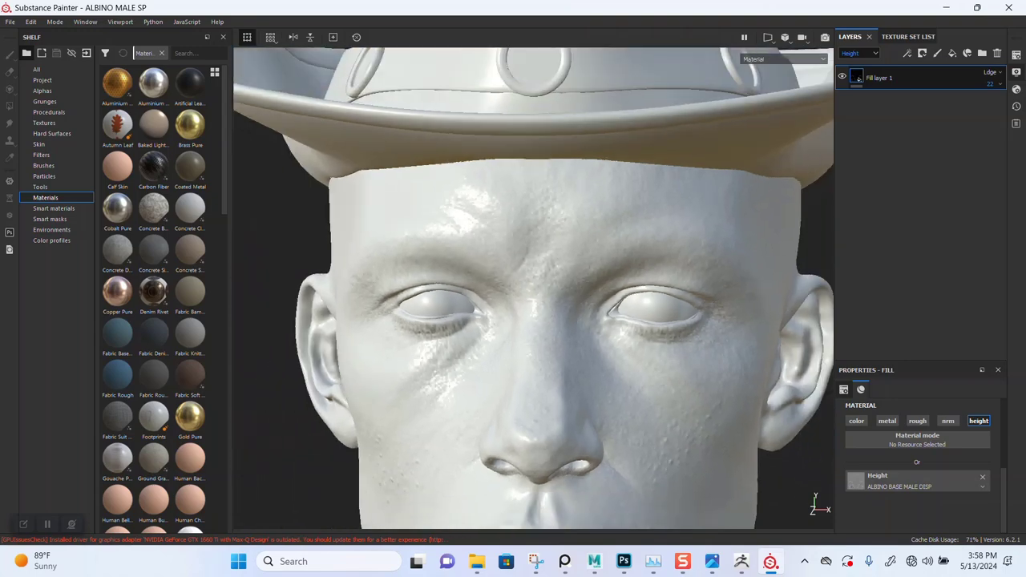
scroll(533, 289, up, 2)
mouse_move(481, 288)
alt+mouse_down()
mouse_move(602, 294)
mouse_move(617, 217)
mouse_move(633, 233)
mouse_move(605, 393)
alt+mouse_up()
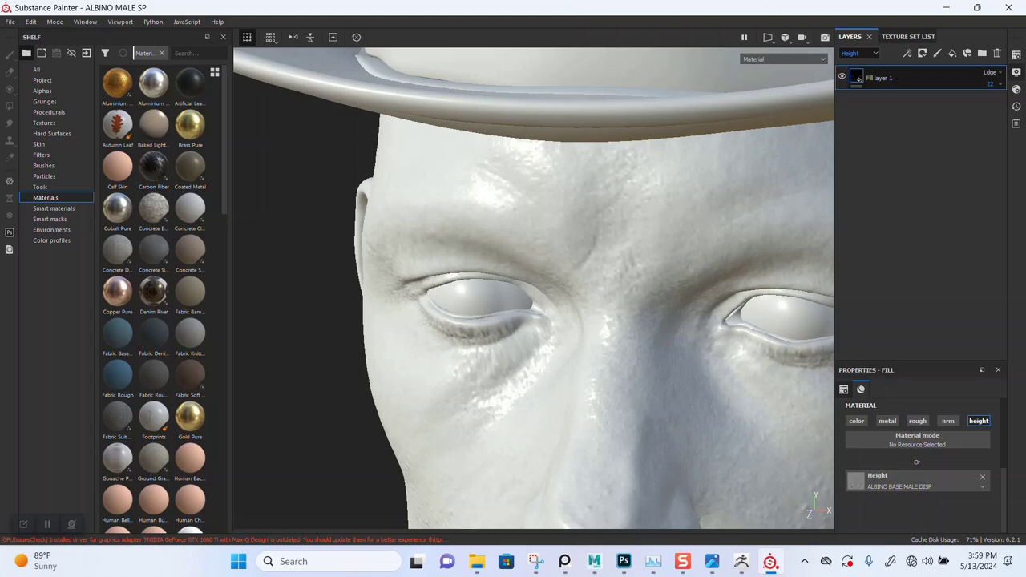
- Zoom and orbit close around the lips, nose and eyes to inspect the displaced skin detail
scroll(533, 289, down, 3)
mouse_move(533, 288)
alt+mouse_down()
mouse_move(533, 257)
mouse_move(533, 320)
mouse_move(537, 305)
alt+mouse_up()
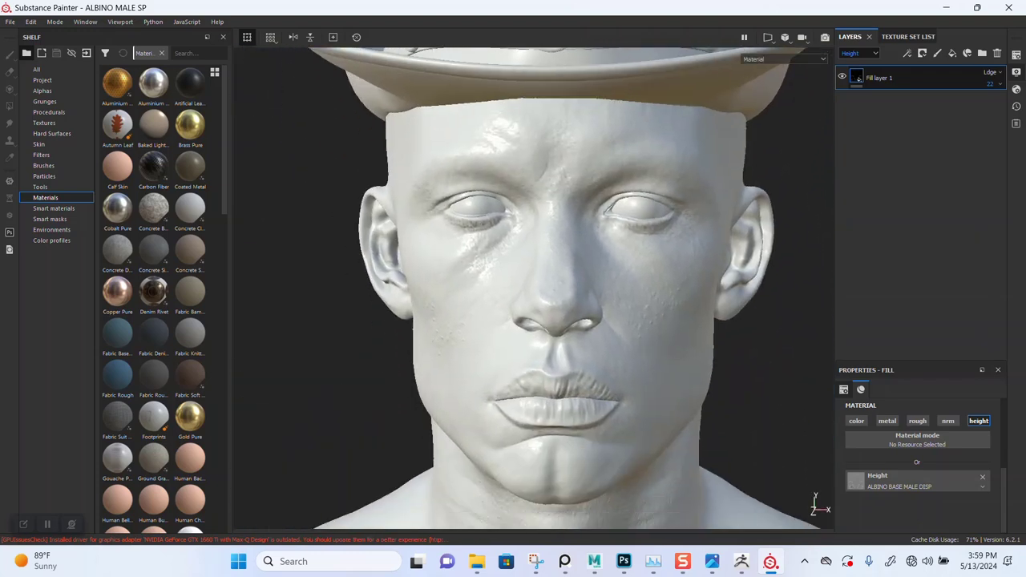
scroll(533, 288, up, 2)
scroll(533, 288, up, 2)
scroll(533, 289, up, 2)
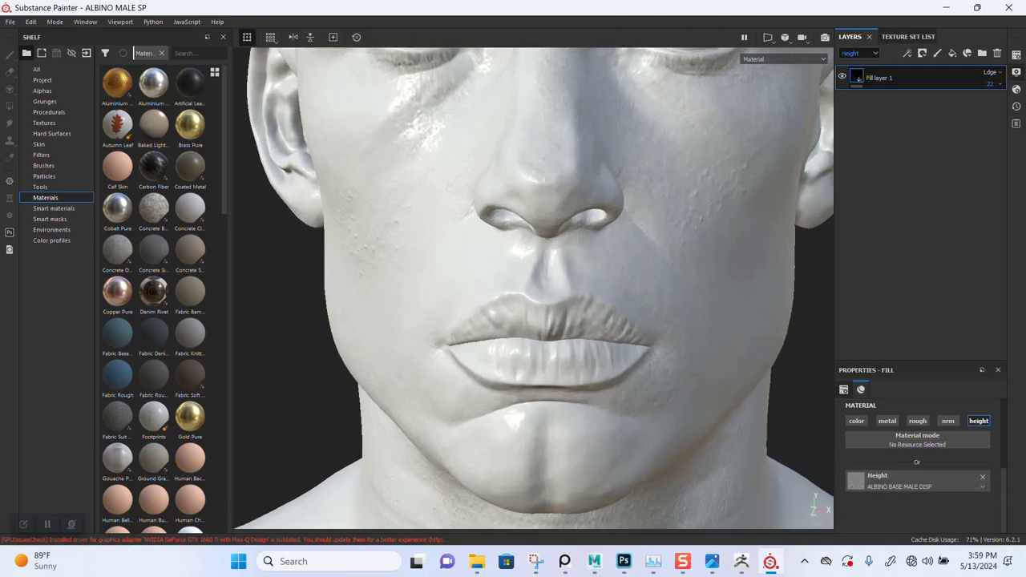
scroll(533, 289, up, 2)
mouse_move(533, 288)
alt+mouse_down()
mouse_move(617, 289)
mouse_move(633, 241)
mouse_move(577, 281)
mouse_move(501, 289)
alt+mouse_up()
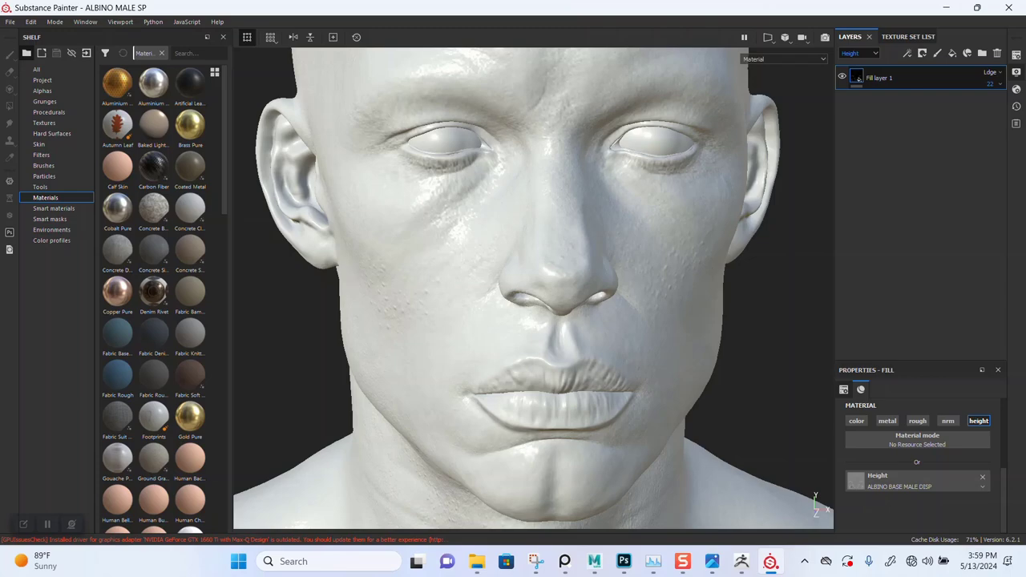
mouse_move(501, 288)
alt+mouse_down()
mouse_move(545, 288)
mouse_move(553, 321)
mouse_move(593, 305)
mouse_move(586, 368)
mouse_move(585, 240)
mouse_move(589, 296)
alt+mouse_up()
scroll(533, 288, up, 3)
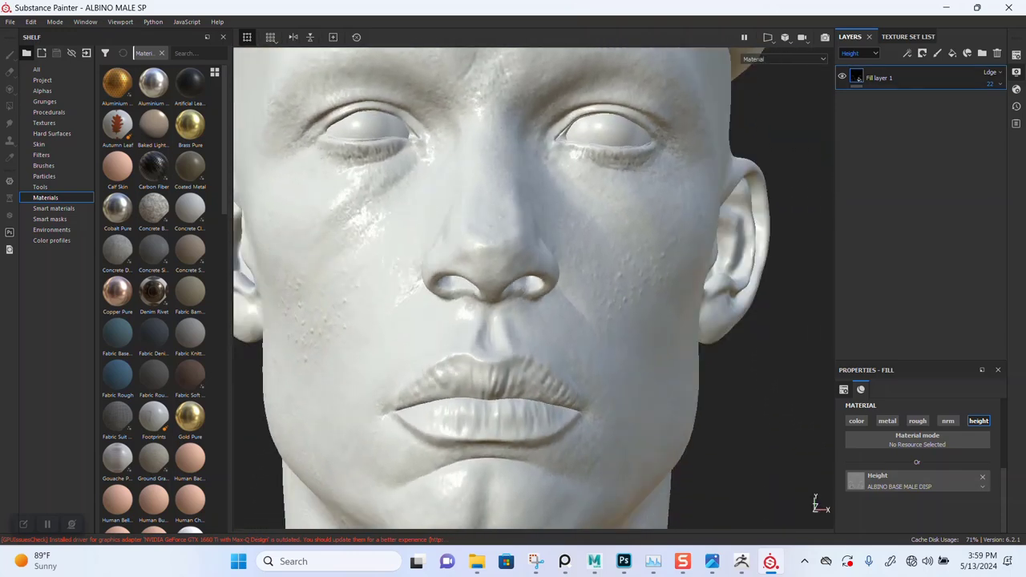
- Delete Fill layer 1 so the head shows only its normal-map detail, then view its right side
key(Delete)
scroll(521, 288, down, 2)
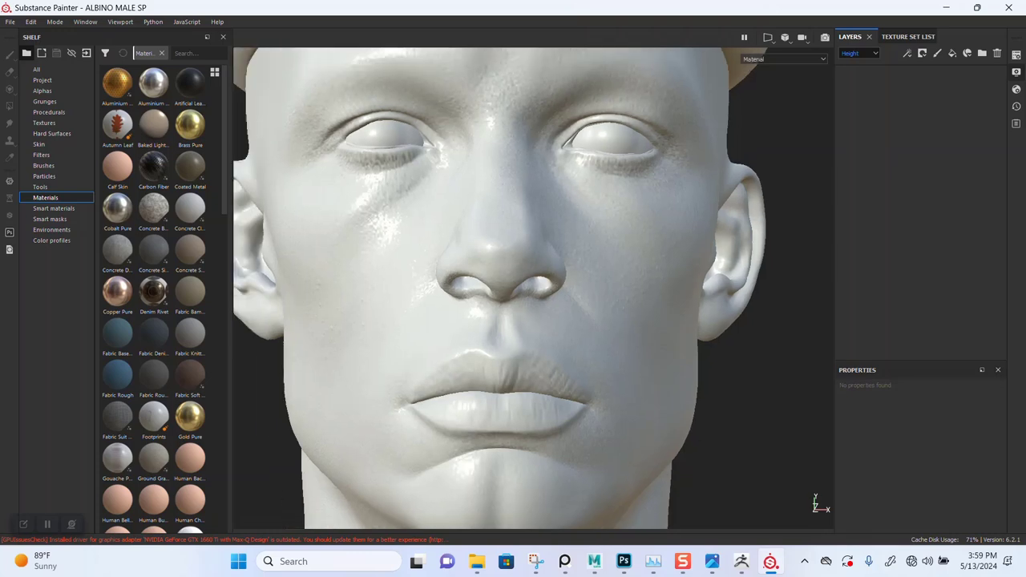
scroll(521, 289, down, 2)
scroll(521, 288, down, 2)
scroll(521, 289, down, 2)
scroll(558, 360, up, 1)
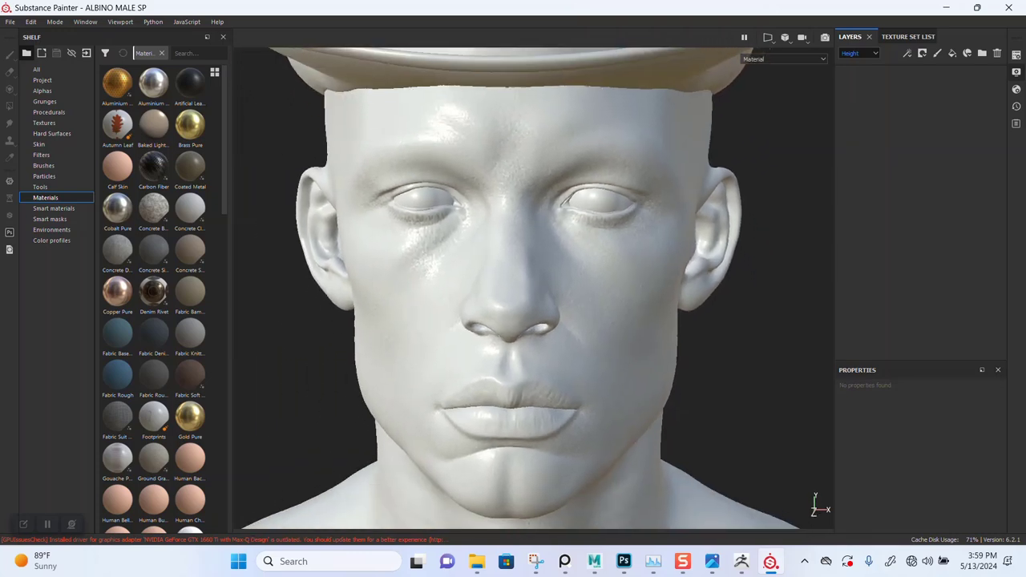
scroll(557, 361, up, 1)
scroll(557, 360, up, 2)
scroll(557, 361, up, 1)
scroll(557, 361, up, 2)
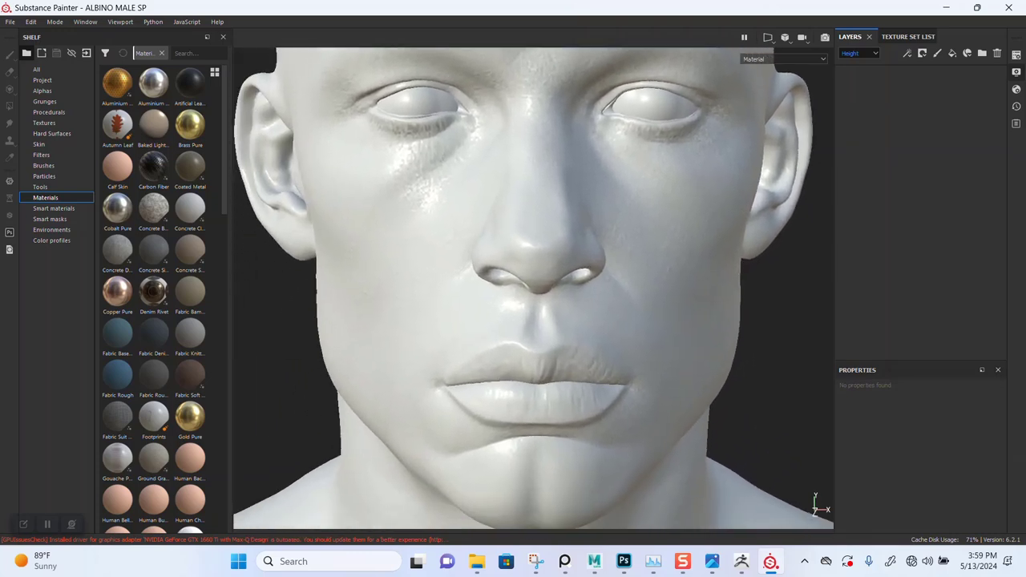
scroll(557, 361, up, 2)
scroll(557, 361, up, 1)
scroll(557, 361, up, 1)
mouse_move(512, 288)
alt+mouse_down()
mouse_move(579, 293)
mouse_move(570, 290)
alt+mouse_up()
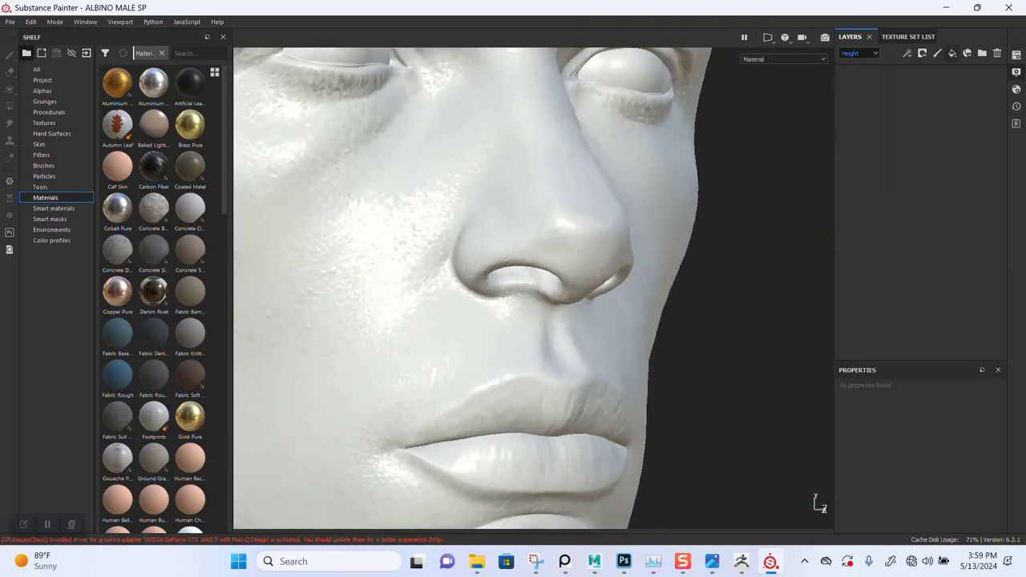
- Add a normal-only fill layer using ALBINO BASE MALE NORMAL, then orbit to check the eyes and chest
click(953, 53)
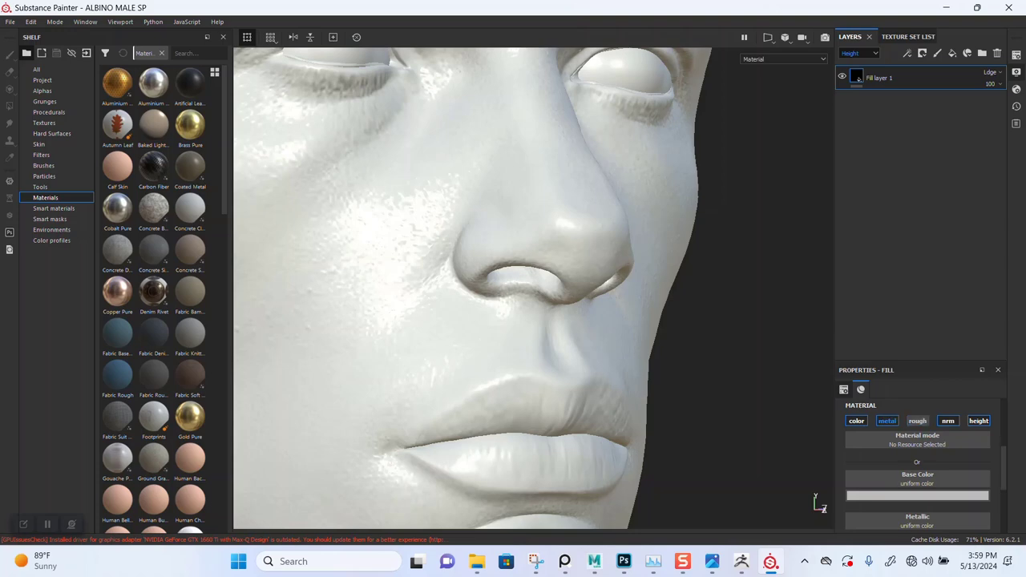
click(916, 421)
click(887, 420)
click(856, 420)
click(979, 420)
click(917, 519)
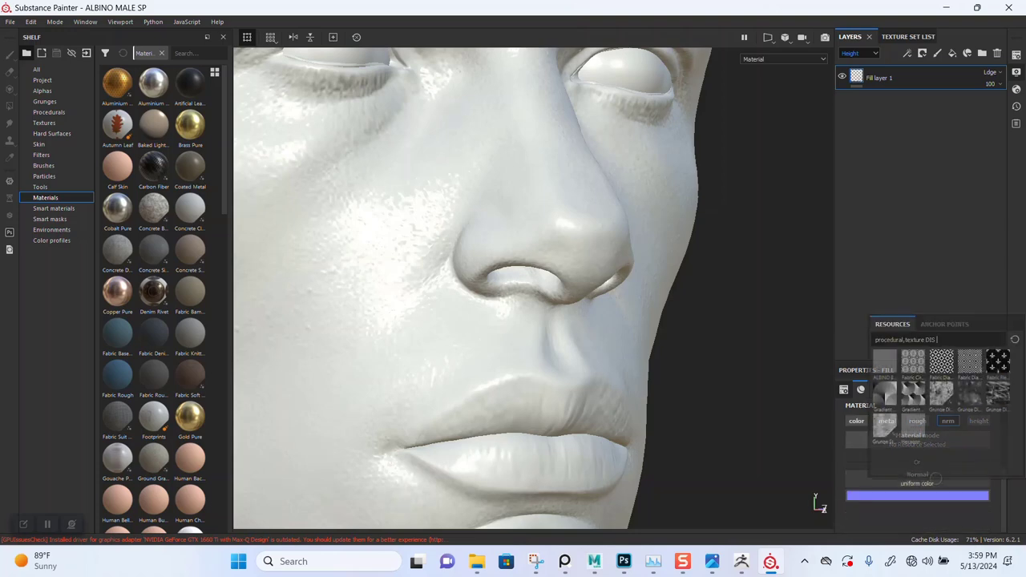
key(BackSpace)
key(BackSpace)
key(BackSpace)
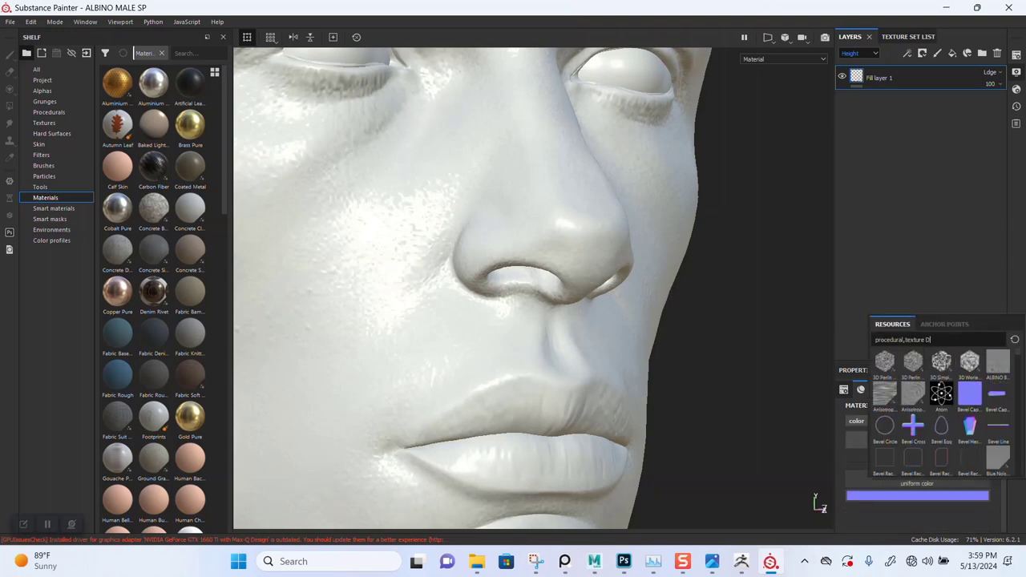
key(Escape)
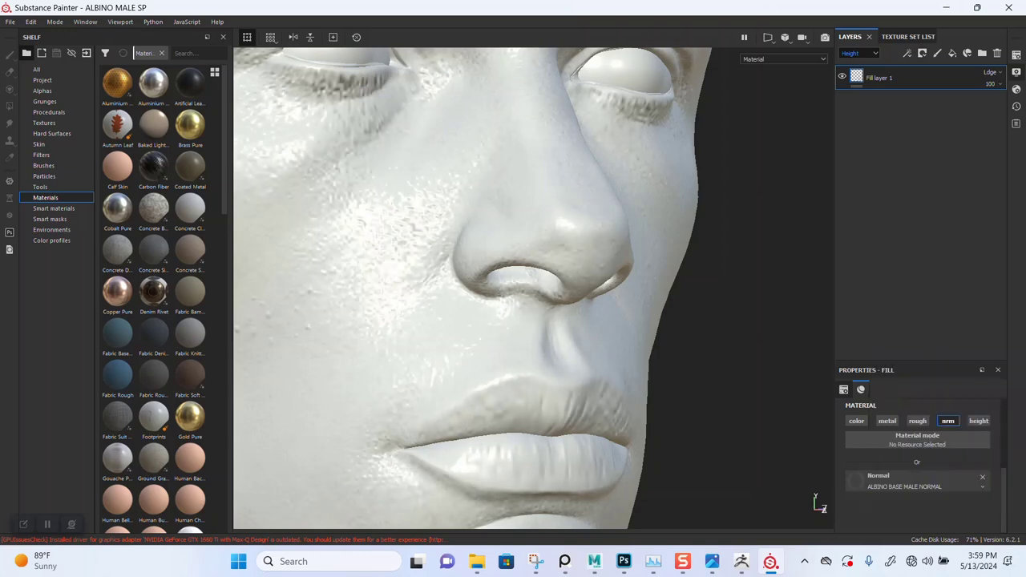
alt+drag(481, 280, 561, 337)
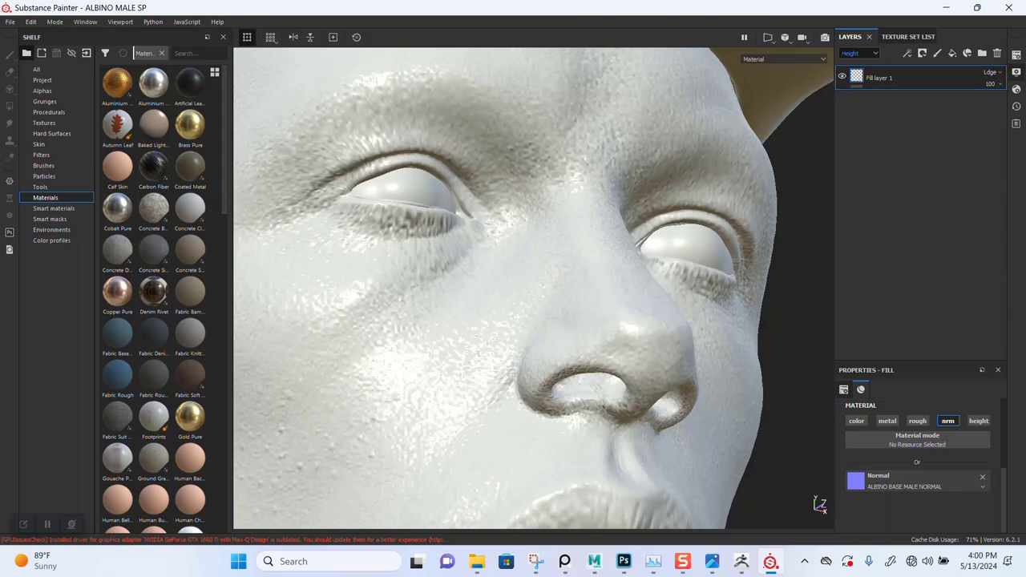
mouse_move(533, 289)
alt+mouse_down()
mouse_move(517, 233)
mouse_move(517, 148)
mouse_move(497, 200)
mouse_move(468, 213)
alt+mouse_up()
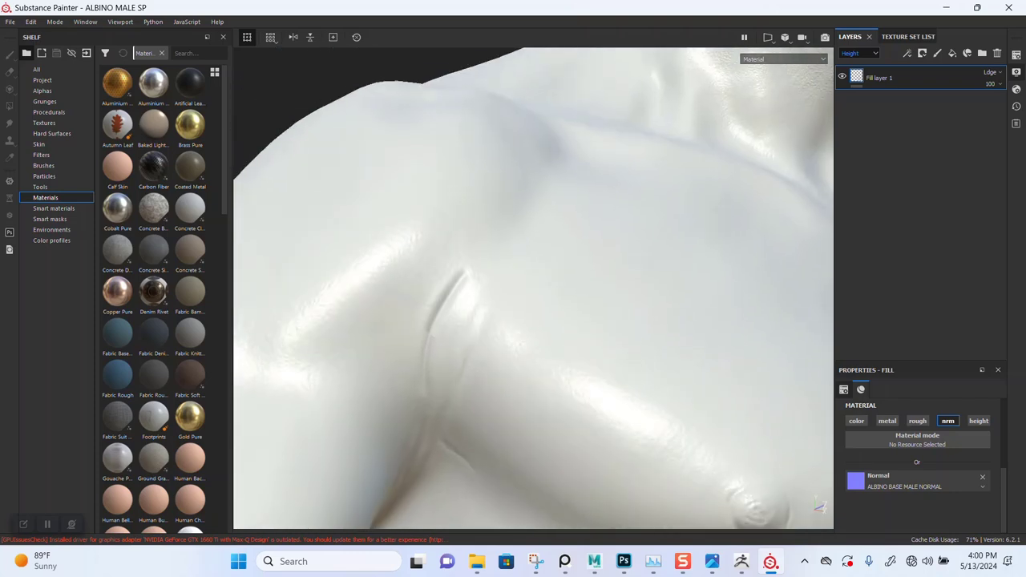
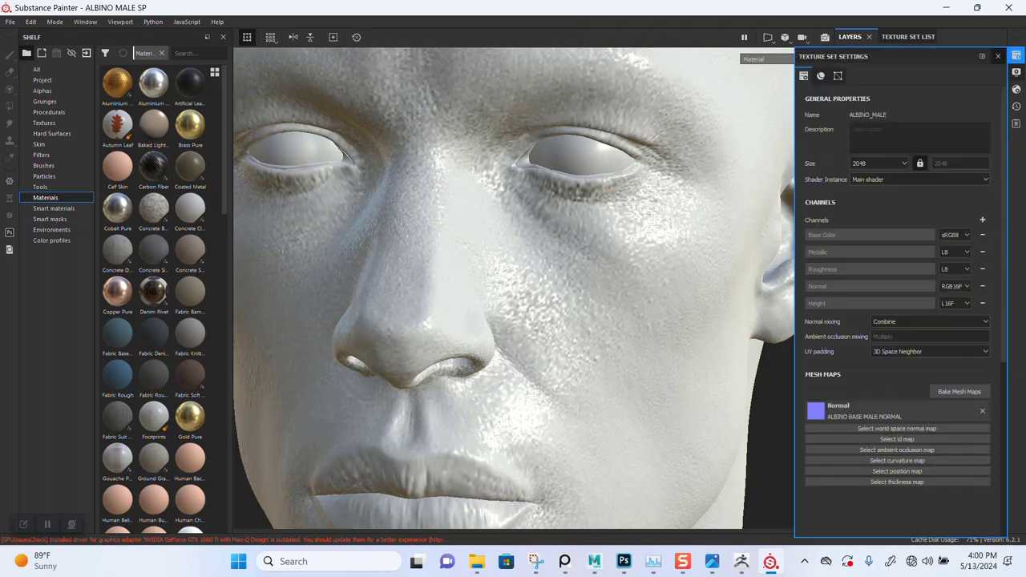
- Rename the HAT1 texture set to HAT
click(1016, 54)
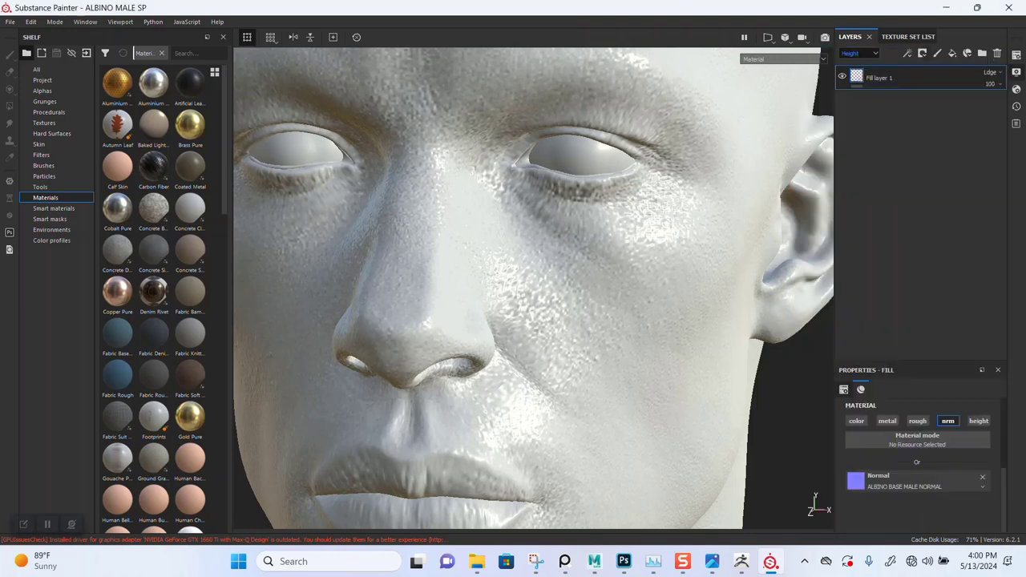
click(892, 36)
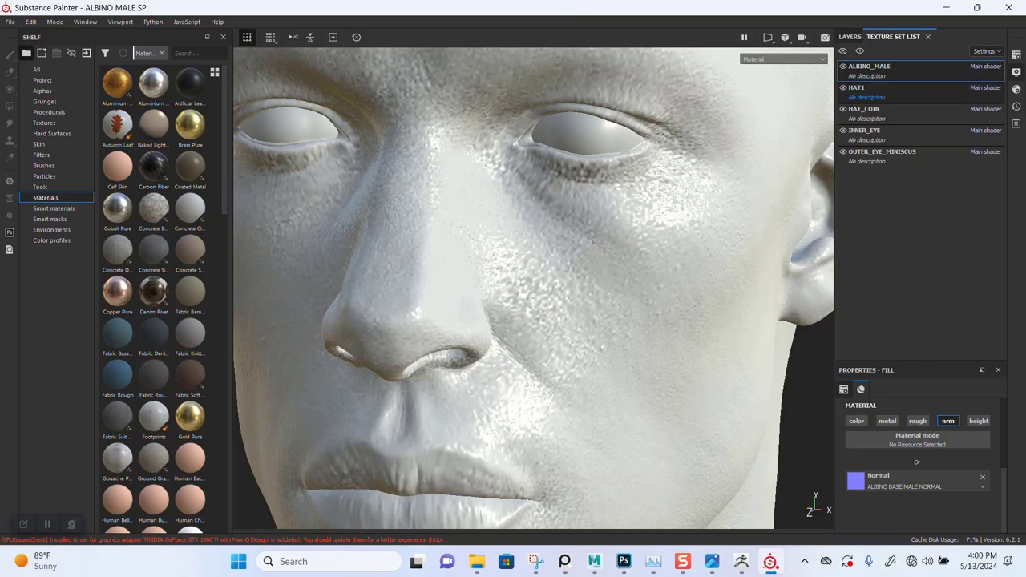
key(5)
double_click(856, 87)
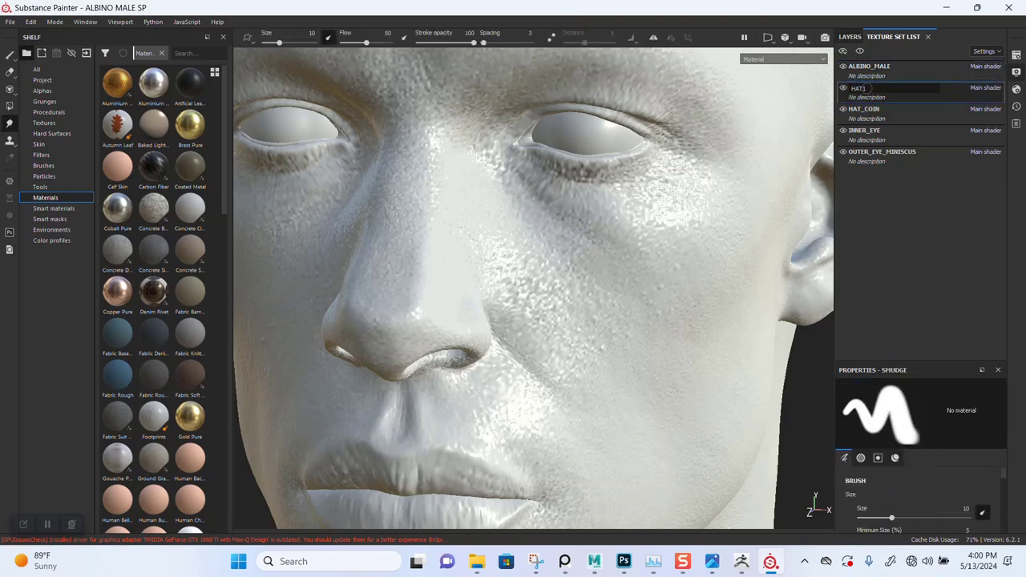
key(Return)
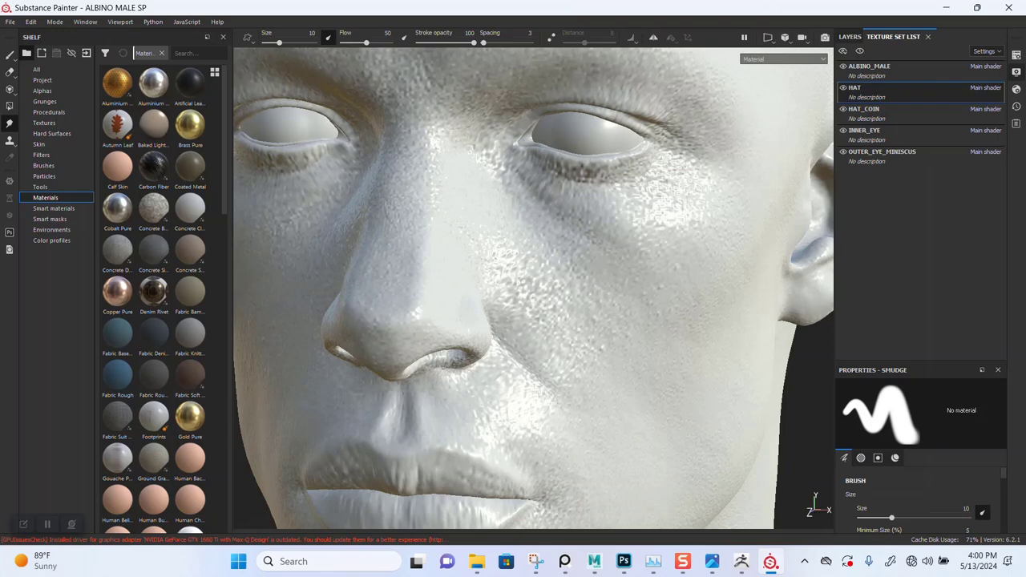
- Assign HAT NORMAL as the normal map of the HAT texture set
click(1017, 54)
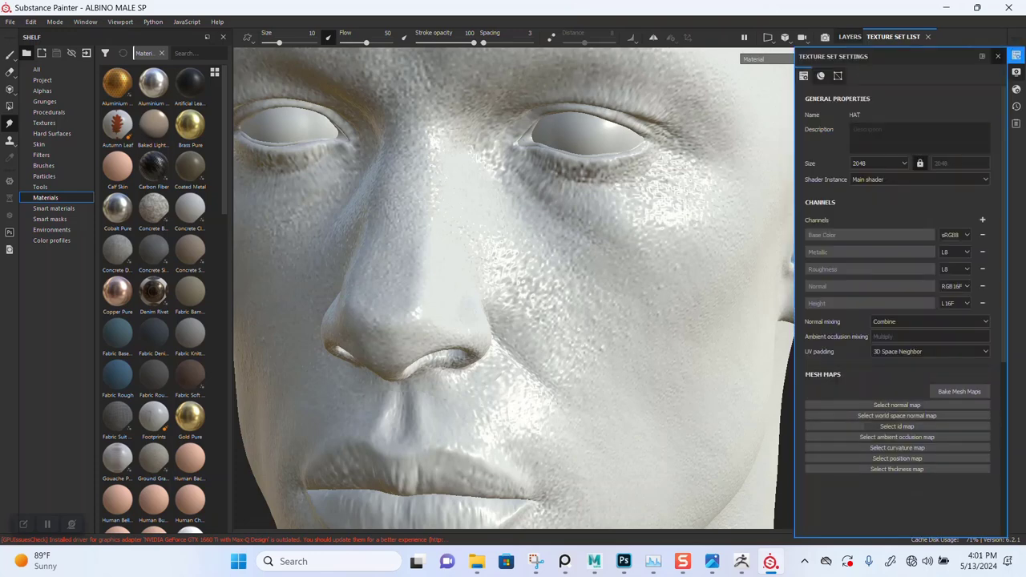
click(863, 415)
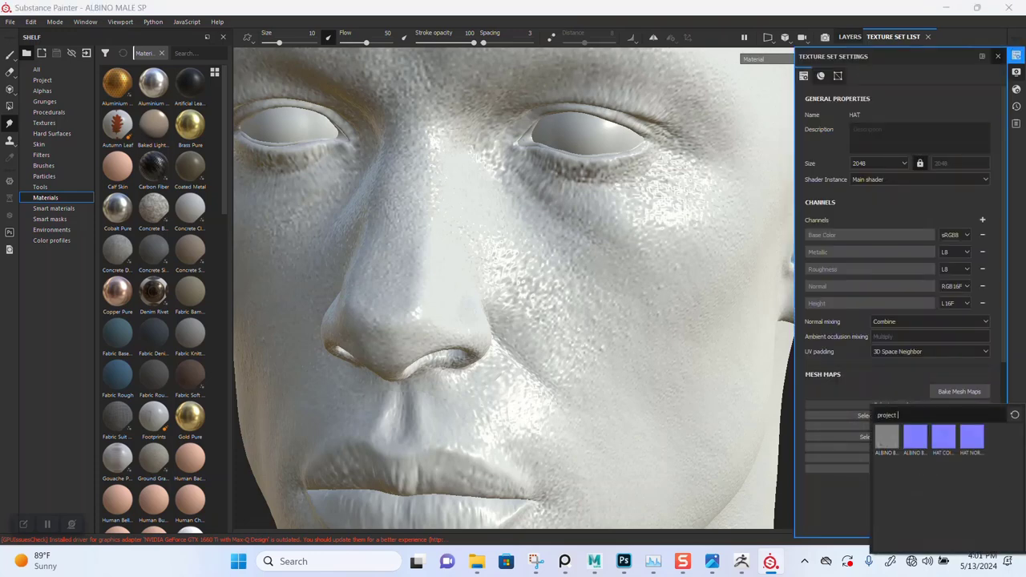
click(972, 437)
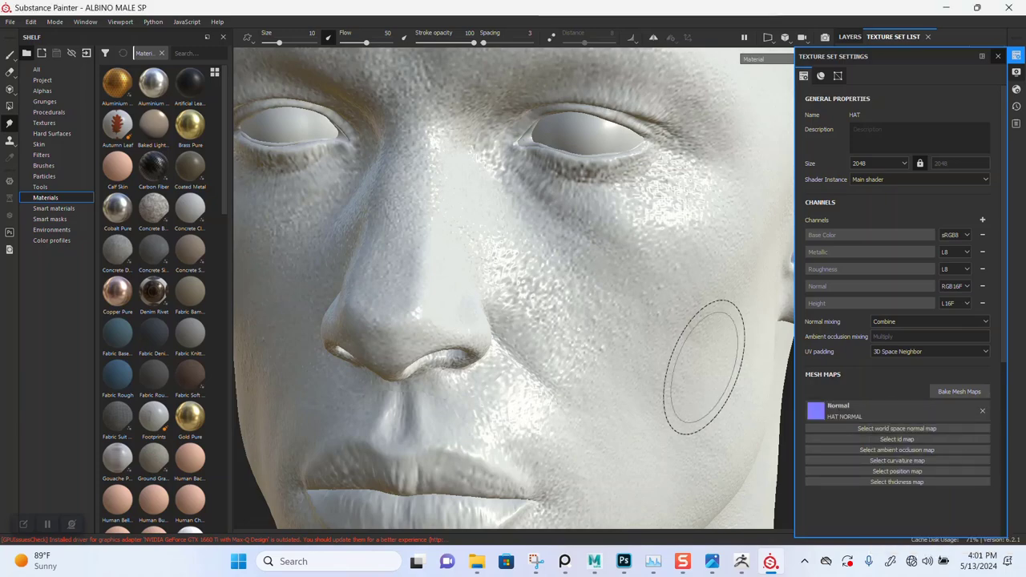
scroll(636, 394, down, 3)
scroll(622, 393, down, 2)
mouse_move(622, 393)
alt+mouse_down()
mouse_move(618, 271)
mouse_move(561, 288)
mouse_move(584, 310)
alt+mouse_up()
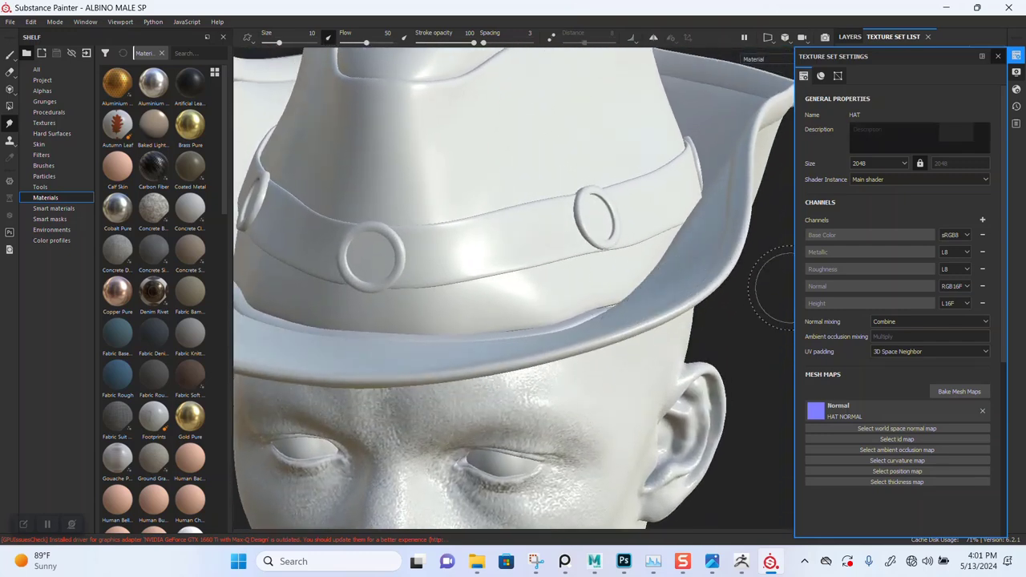
- Assign HAT COIN NORMAL as the normal map of the HAT_COIN texture set
click(998, 55)
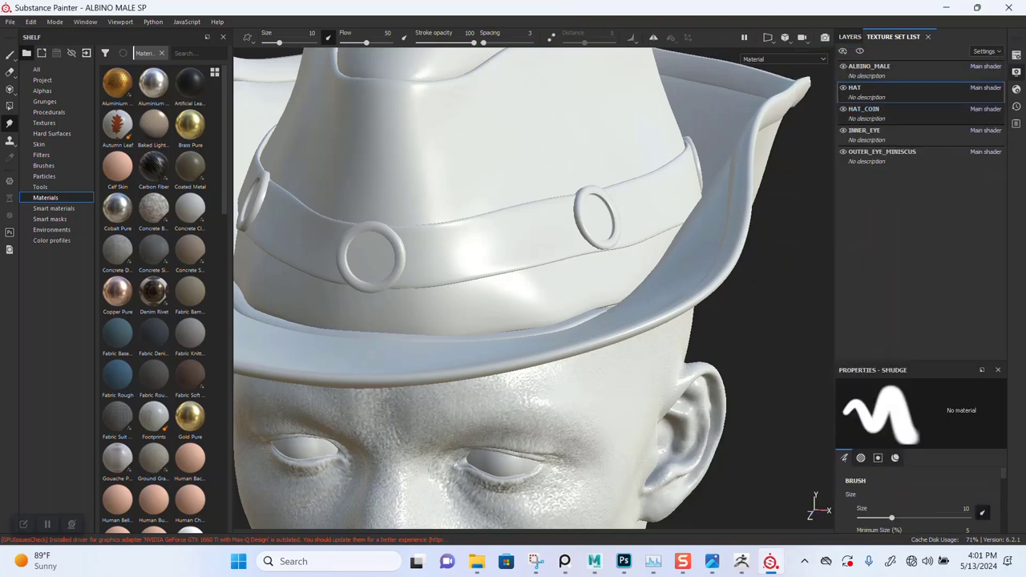
click(863, 109)
click(1016, 54)
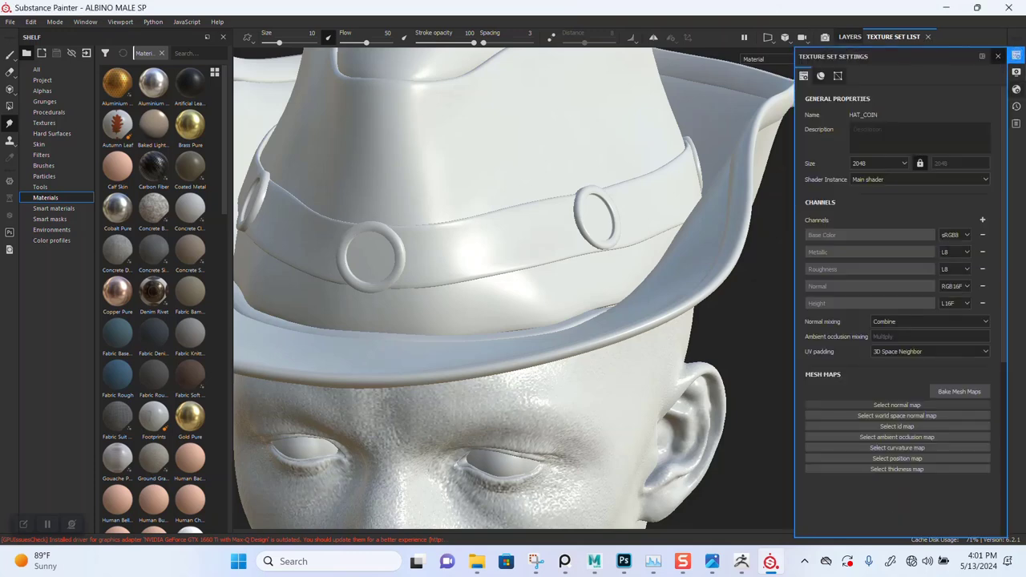
click(874, 405)
click(944, 437)
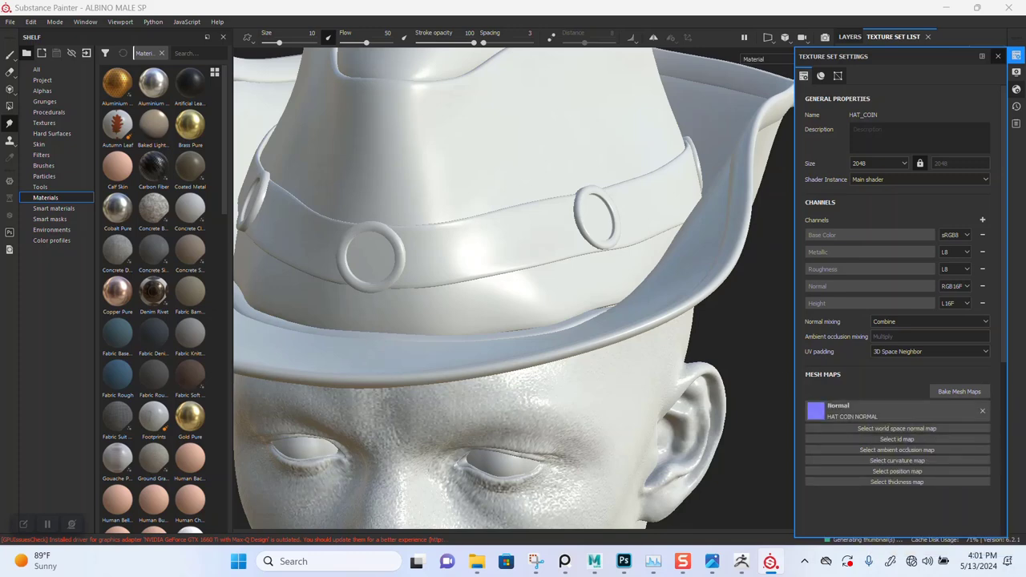
alt+drag(568, 274, 584, 271)
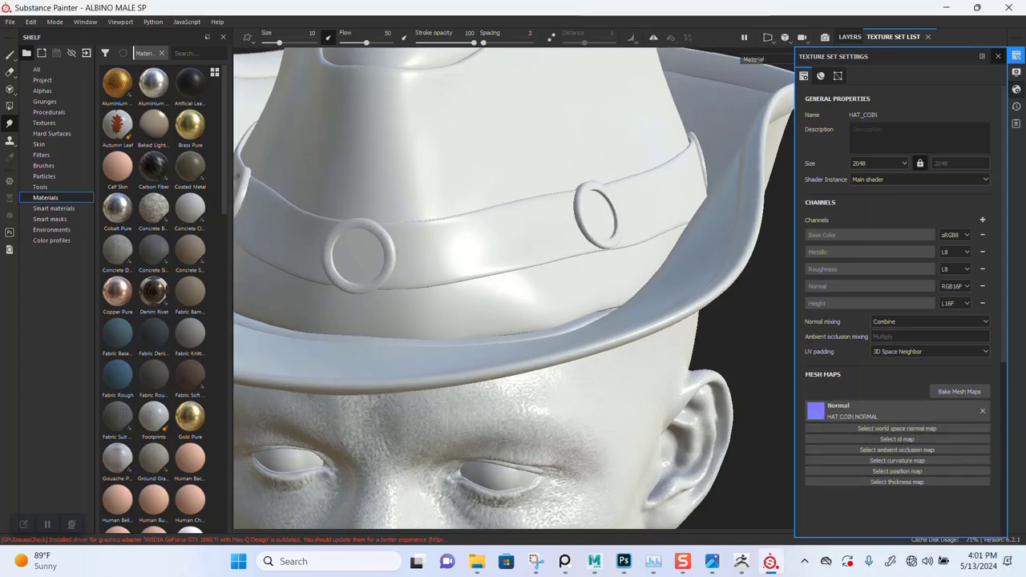
click(790, 154)
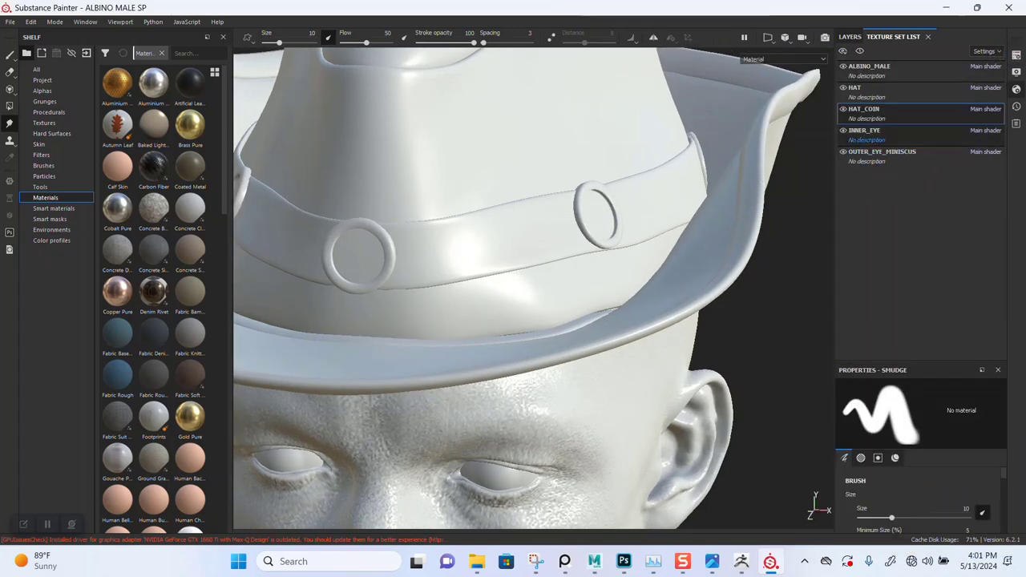
- Open the texture set settings for OUTER_EYE_MINISCUS
click(889, 131)
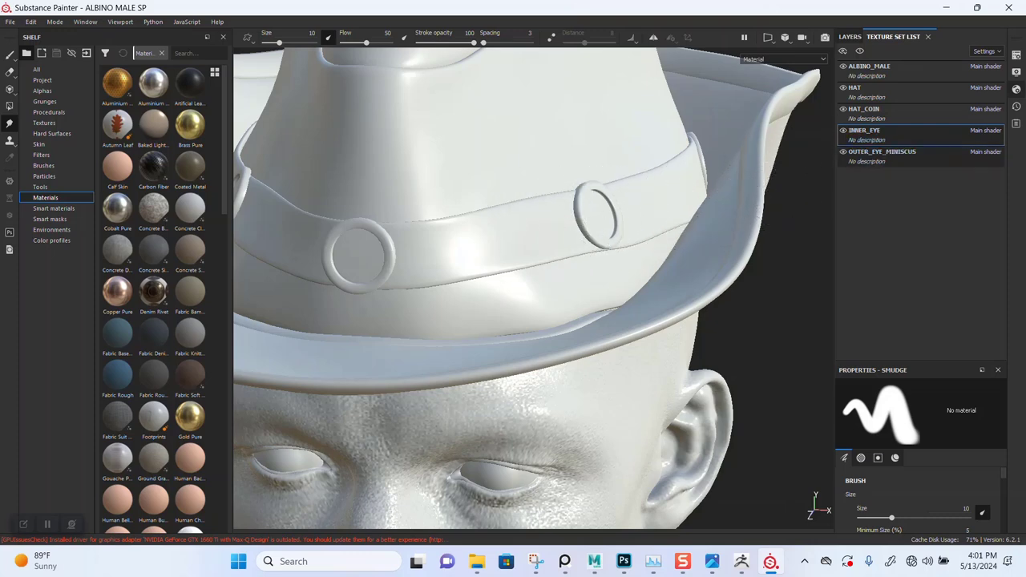
click(899, 156)
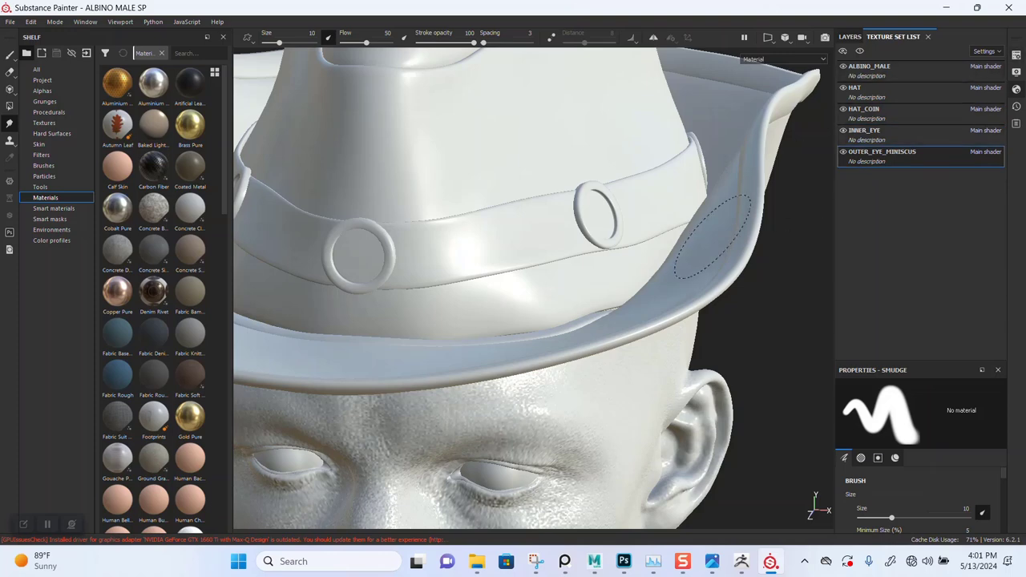
click(1016, 55)
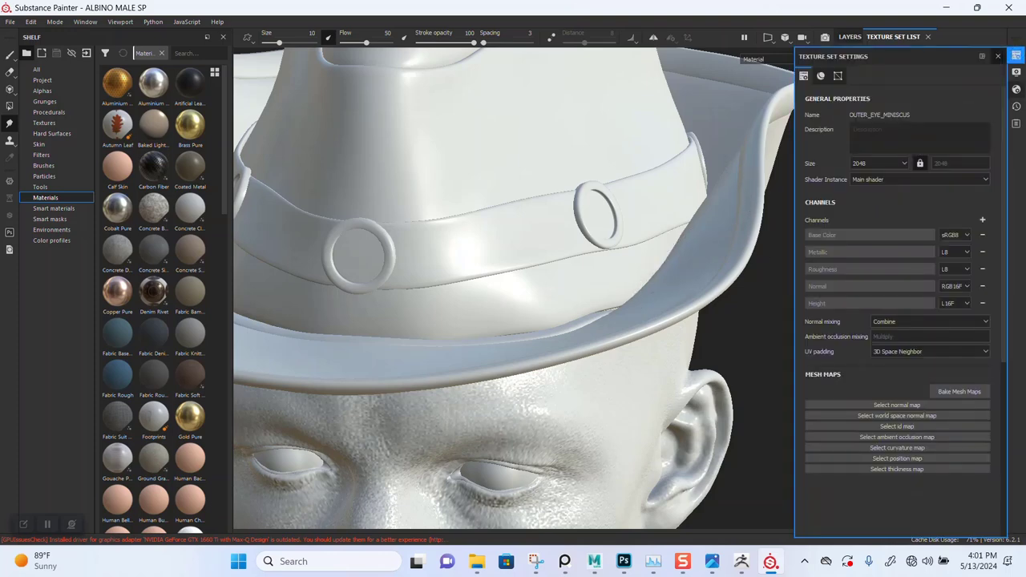
- Set the mesh-map bake output size to 4096, close the Baking window, and show the SP BODY TEXTURES folder
click(958, 391)
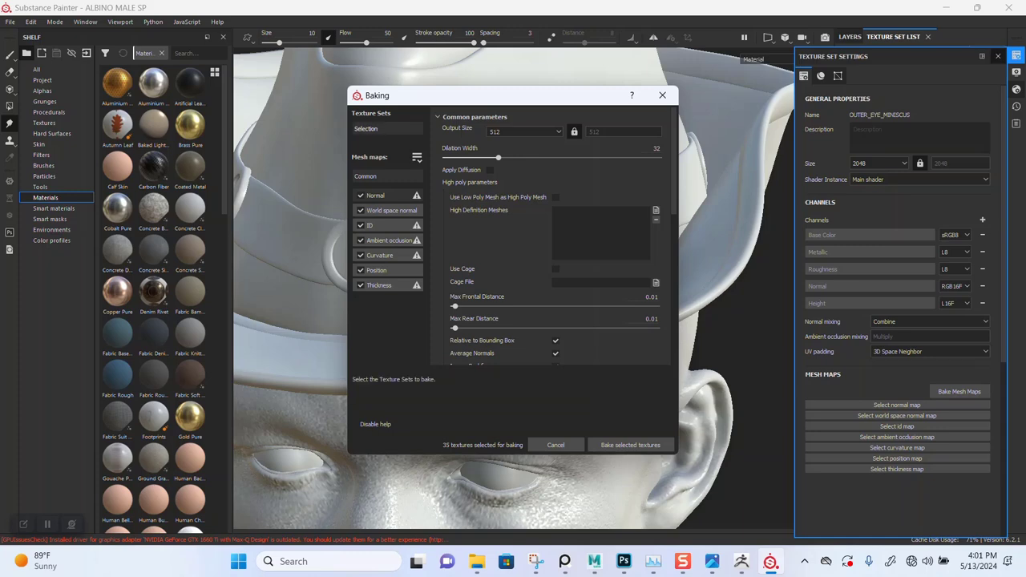
click(525, 131)
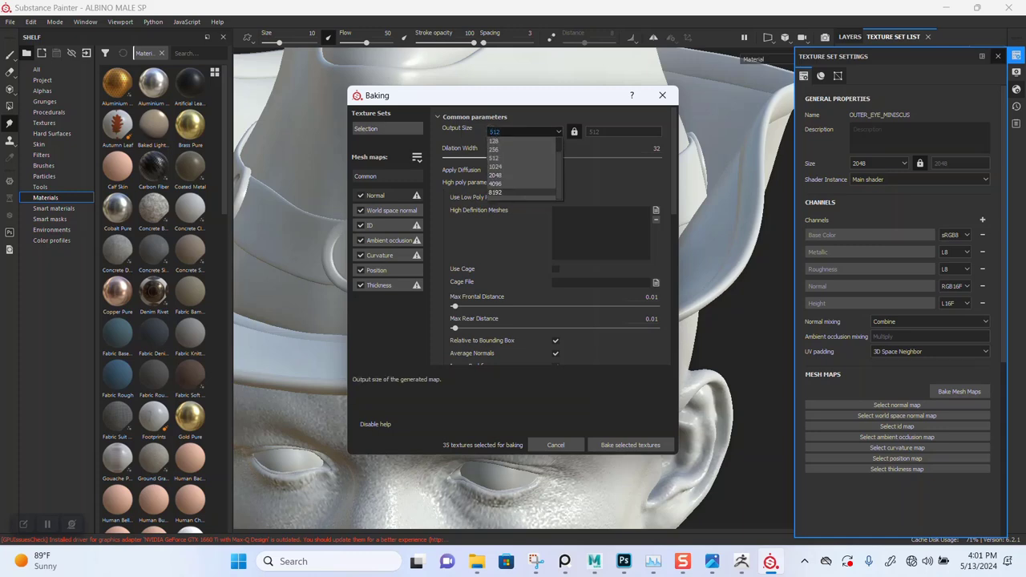
click(505, 183)
click(377, 129)
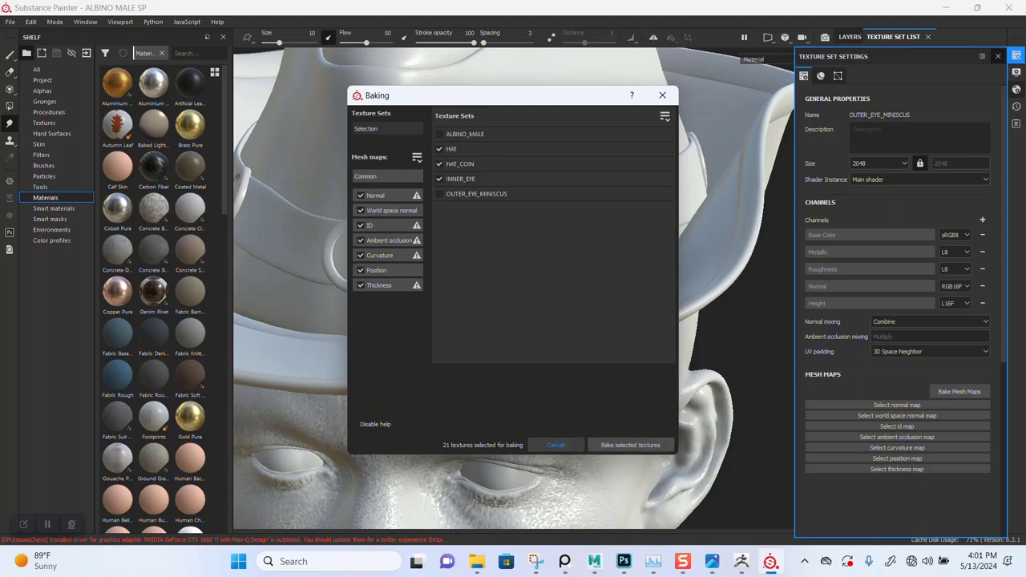
click(556, 445)
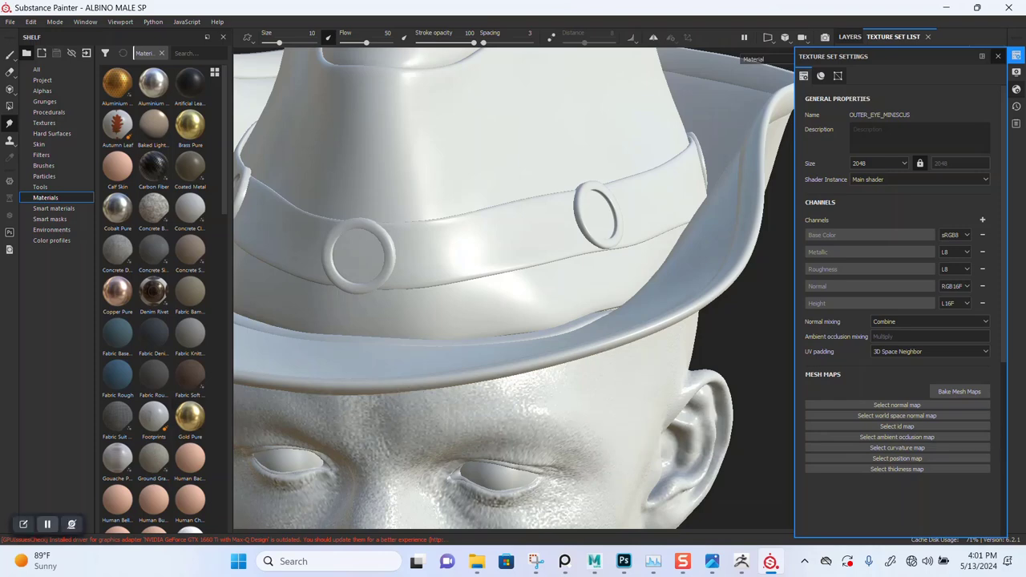
click(476, 561)
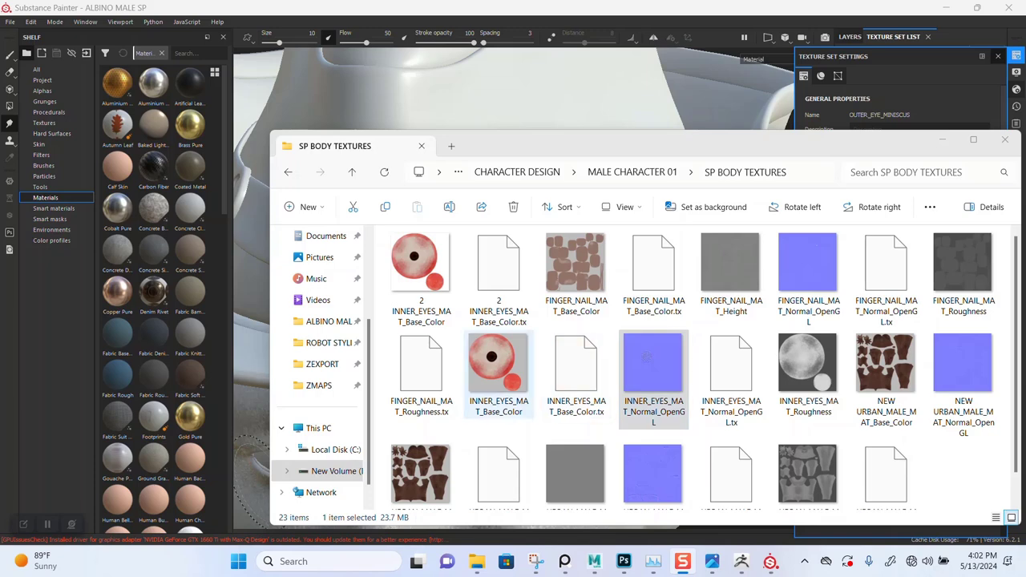
- Import the INNER_EYES base colour and normal files as textures into project 'ALBINO MALE SP'
ctrl+click(498, 368)
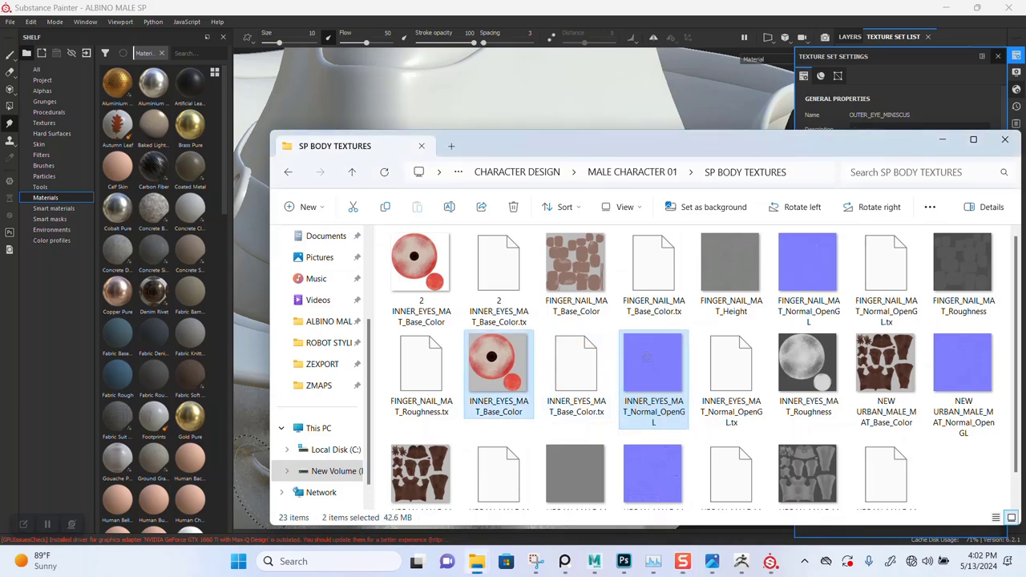
drag(498, 368, 196, 329)
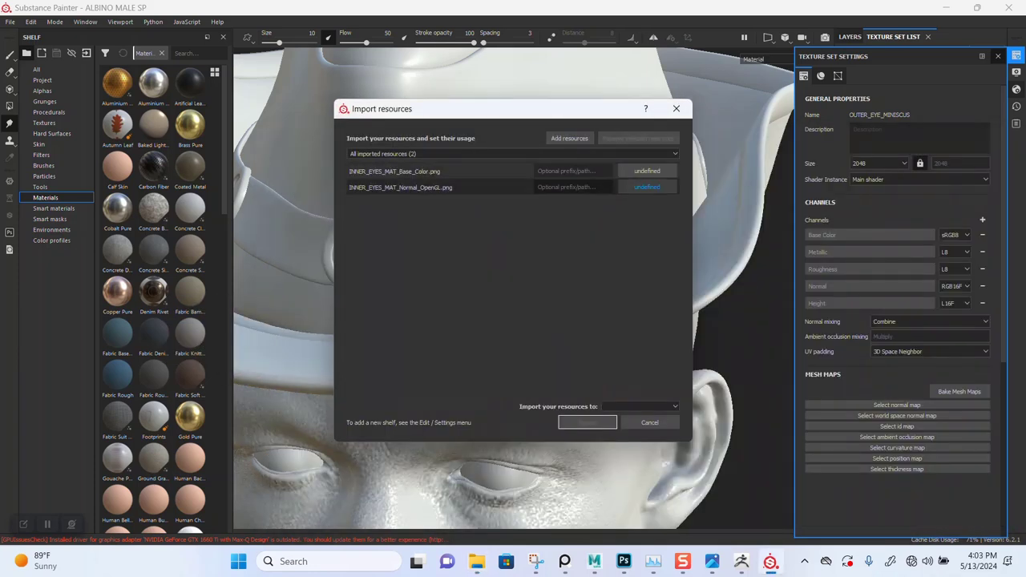
click(646, 171)
click(668, 214)
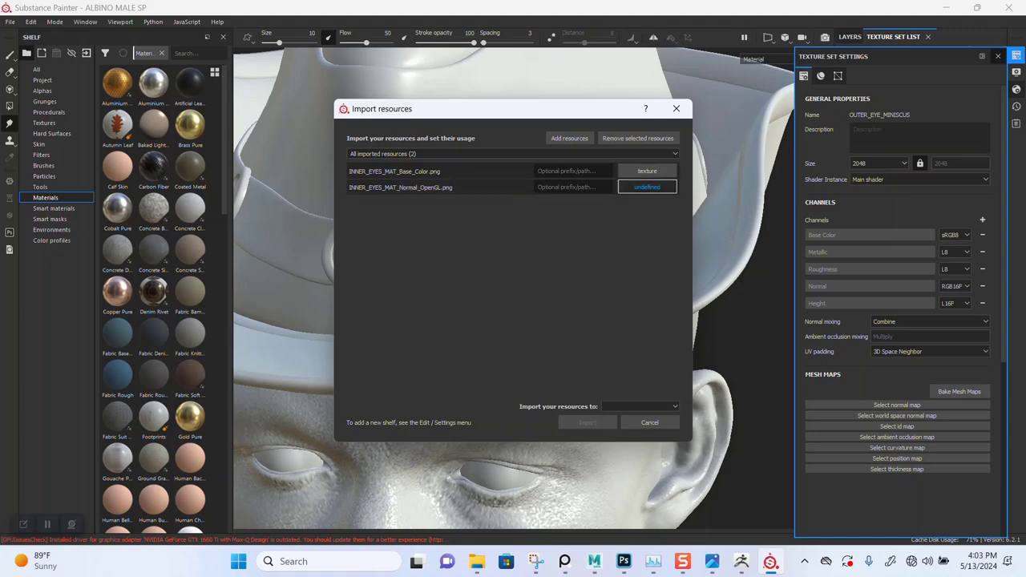
click(646, 186)
click(677, 227)
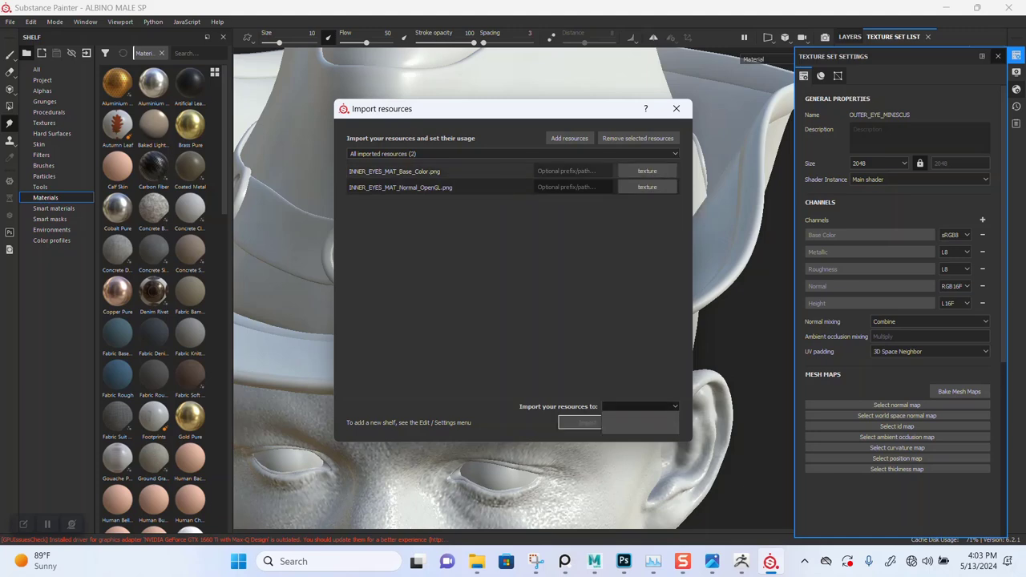
click(640, 406)
click(636, 424)
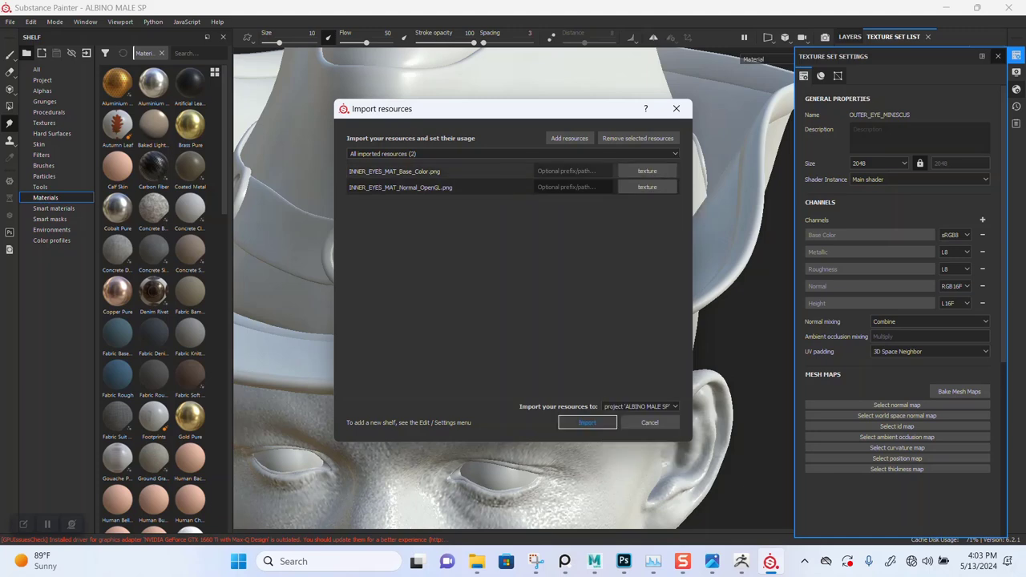
click(587, 422)
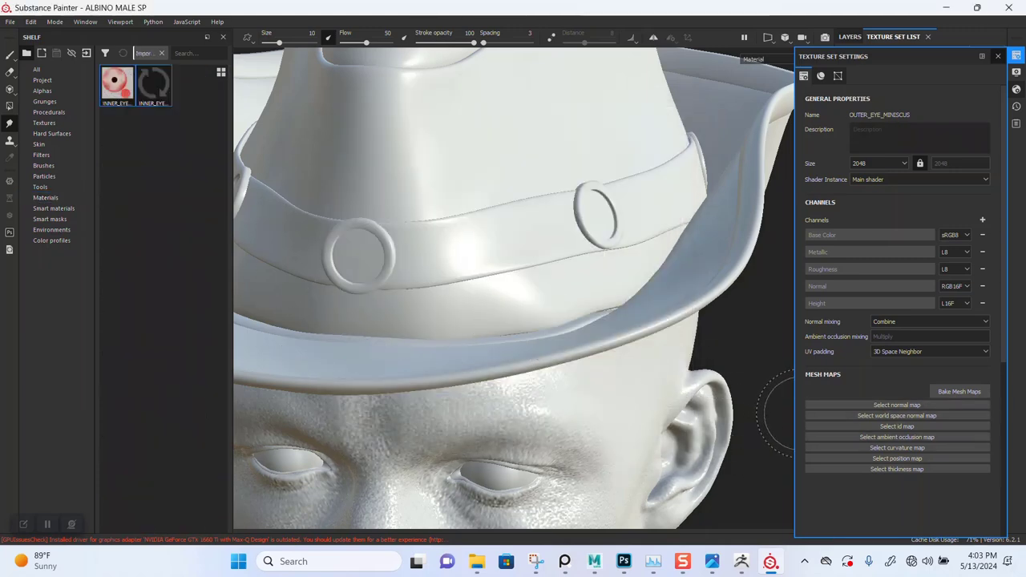
- Show only the INNER_EYE texture set and frame the two eyeballs
click(781, 412)
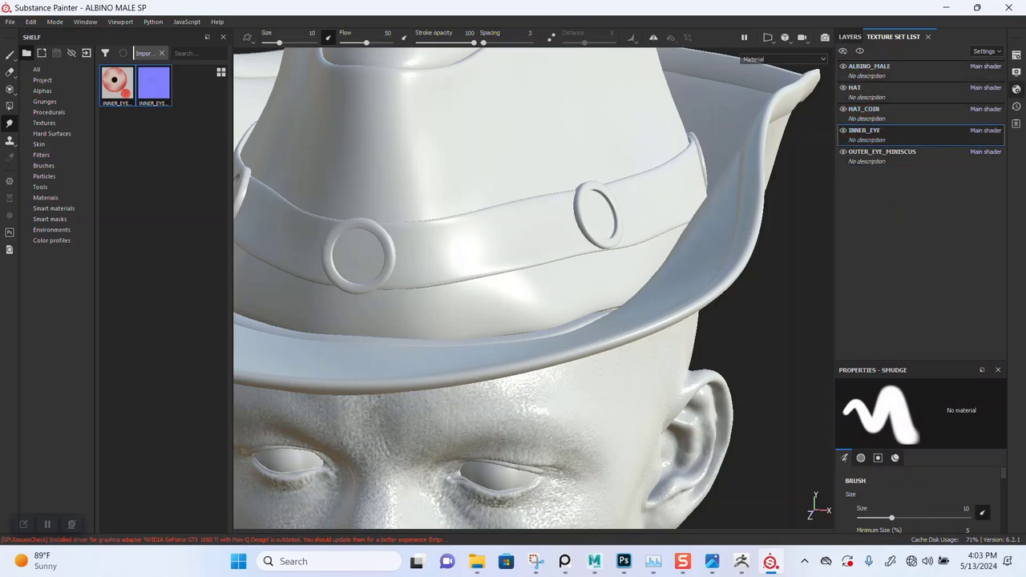
click(859, 50)
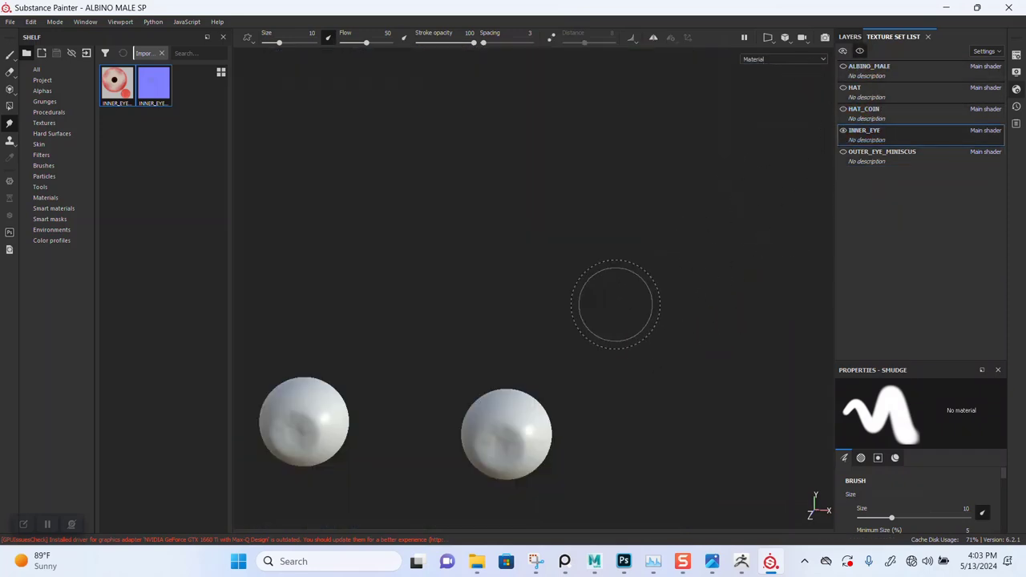
middle_drag(470, 361, 568, 251)
scroll(555, 357, up, 2)
- Open the INNER_EYE texture set settings and zoom in on the right eyeball's iris detail
key(f)
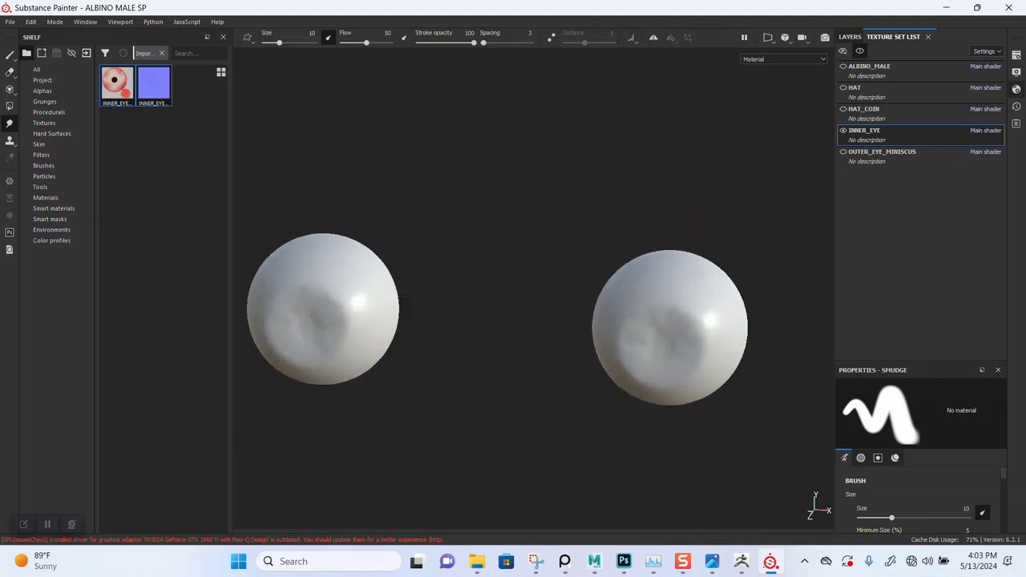
click(1015, 55)
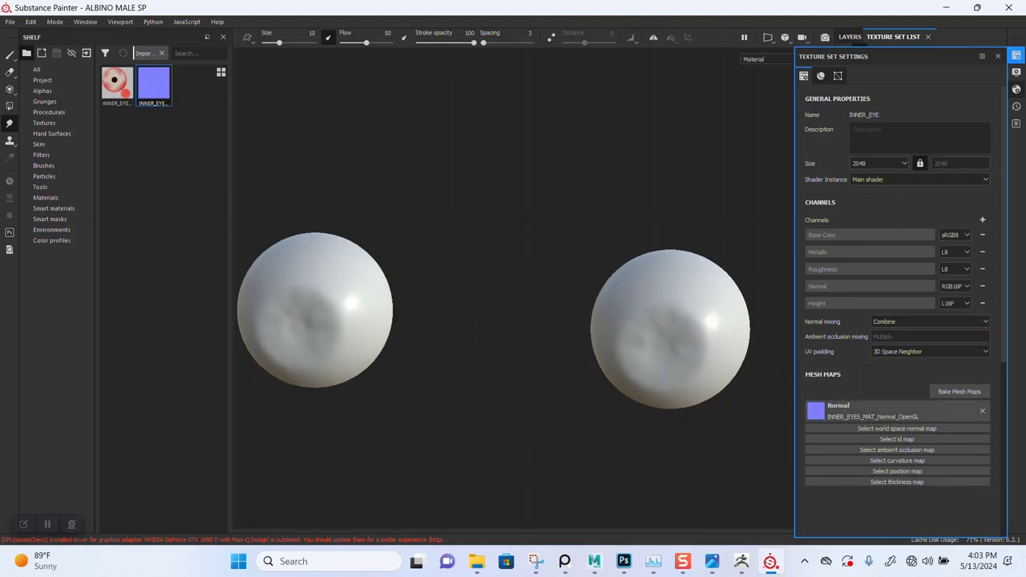
mouse_move(490, 336)
alt+mouse_down()
mouse_move(451, 378)
mouse_move(424, 377)
mouse_move(487, 366)
mouse_move(500, 320)
alt+mouse_up()
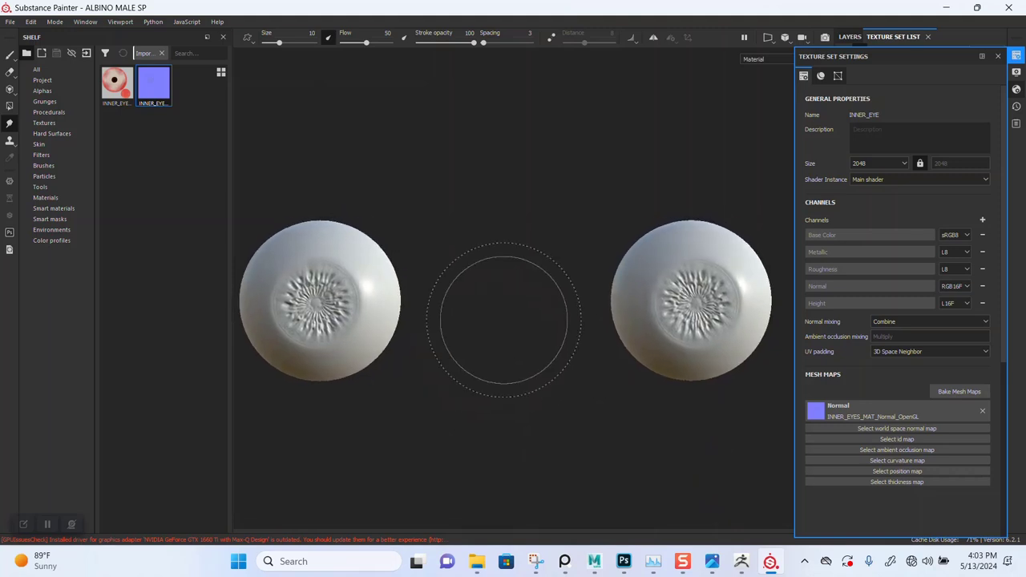
alt+right_drag(490, 340, 490, 377)
alt+middle_drag(489, 377, 337, 369)
alt+drag(448, 385, 488, 417)
alt+right_drag(489, 417, 503, 439)
- Orbit to view the iris sideways, then zoom out to face both eyeballs front
mouse_move(503, 404)
alt+mouse_down()
mouse_move(457, 385)
mouse_move(472, 377)
alt+mouse_up()
mouse_move(473, 376)
alt+right_down()
mouse_move(416, 156)
mouse_move(433, 184)
alt+right_up()
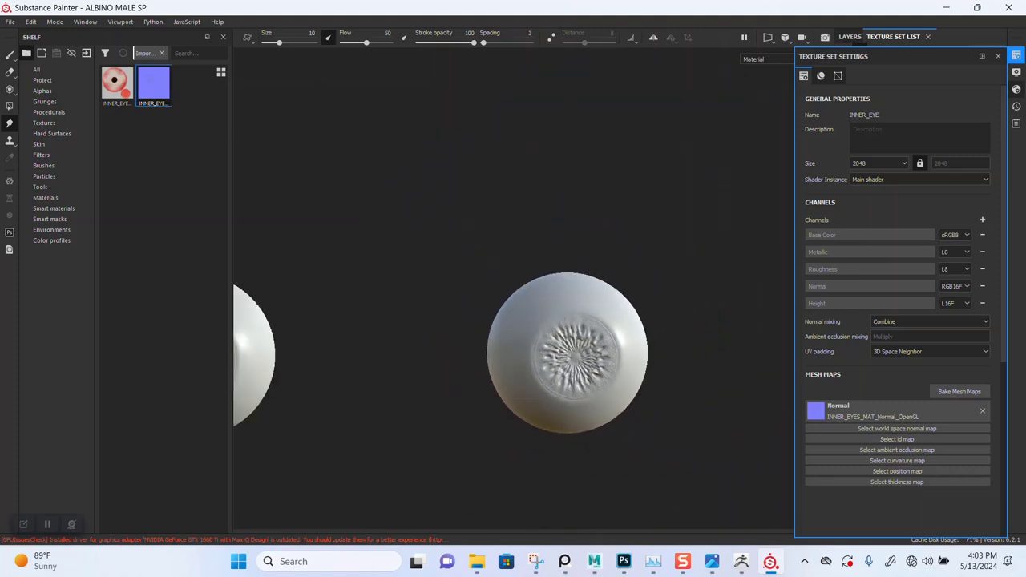
alt+middle_drag(433, 184, 457, 217)
alt+right_drag(457, 216, 469, 251)
alt+middle_drag(470, 252, 513, 284)
alt+drag(513, 284, 790, 196)
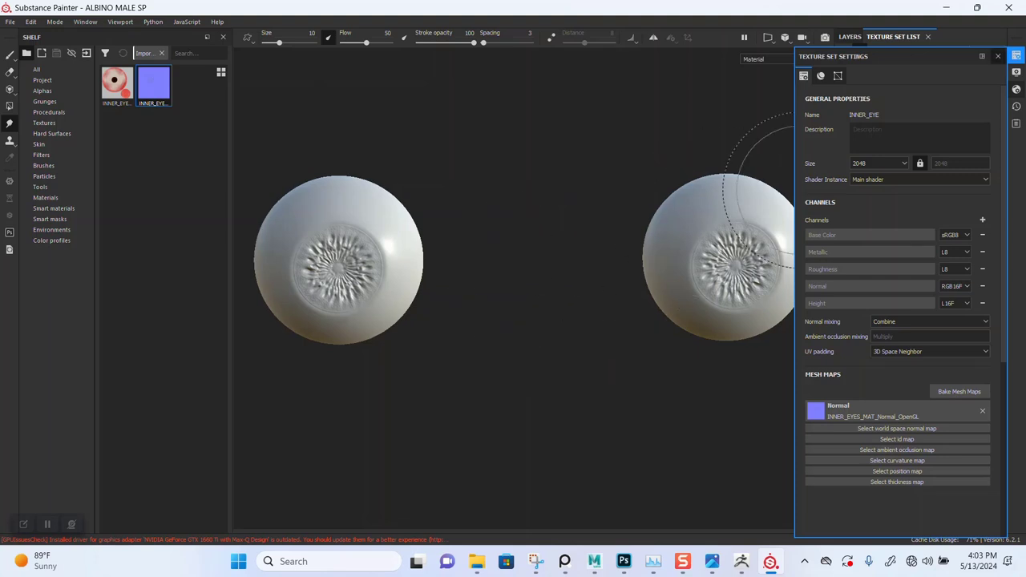
- Set the bake output size to 2048 and leave the Normal map out of the bake
click(959, 391)
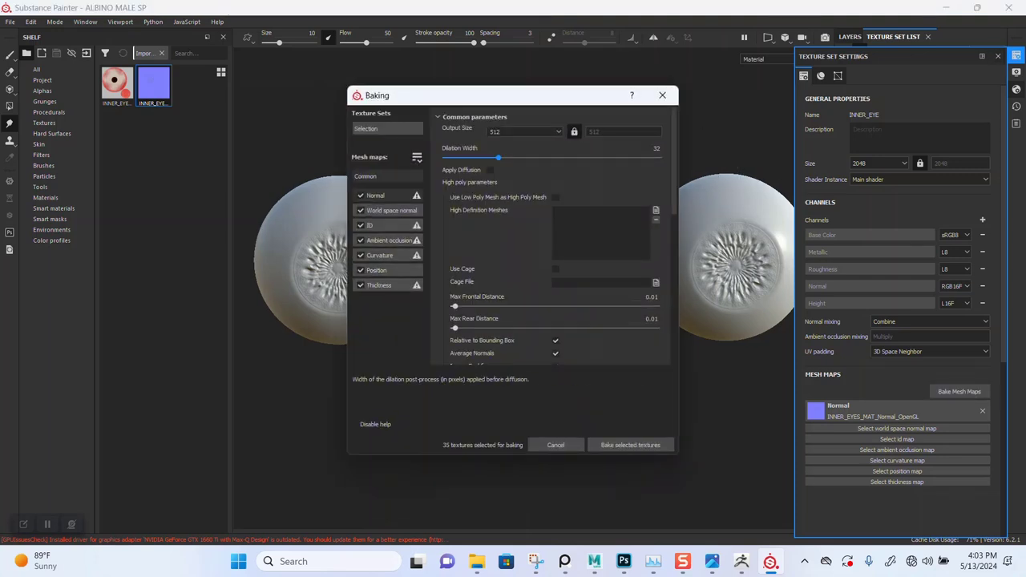
click(525, 132)
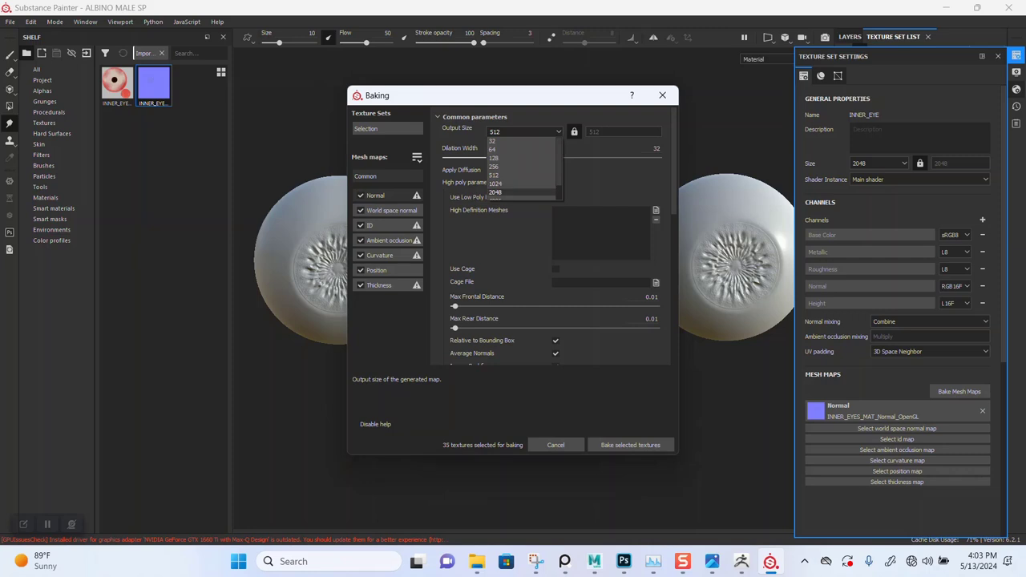
click(513, 179)
click(366, 128)
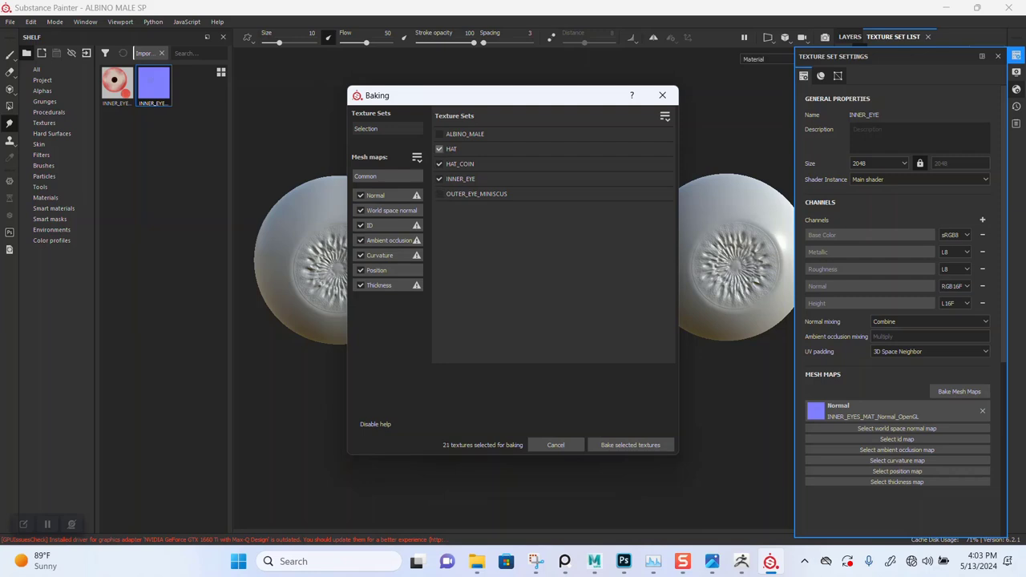
click(360, 195)
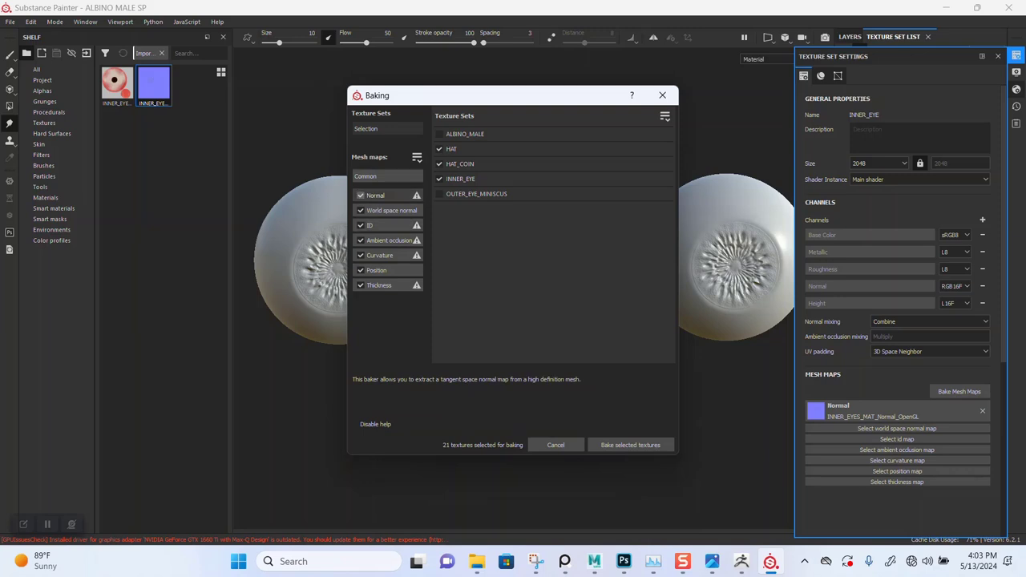
- Set the Curvature baker to generate curvature from the normal map
click(381, 255)
scroll(570, 144, down, 1)
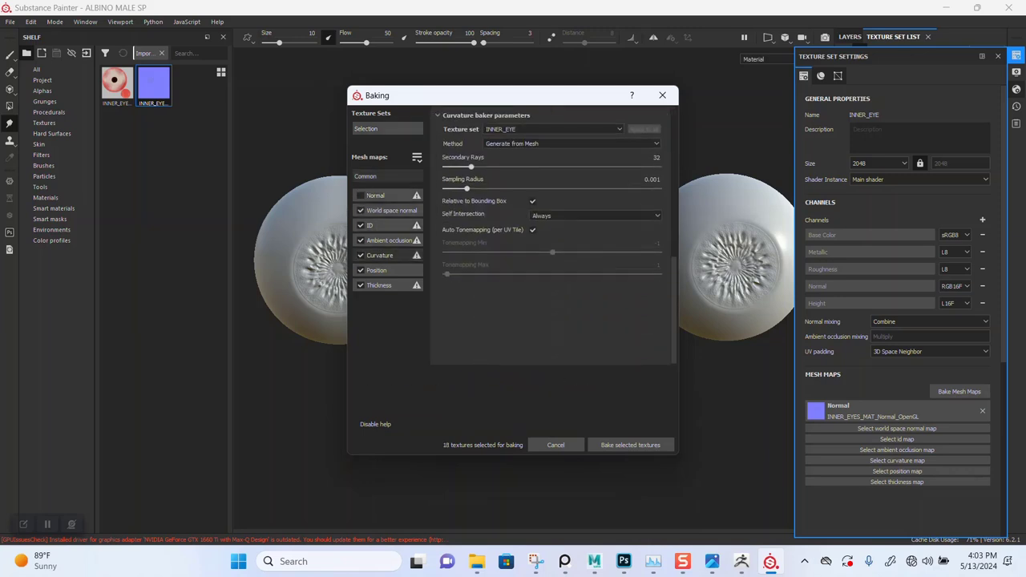
click(570, 144)
click(537, 160)
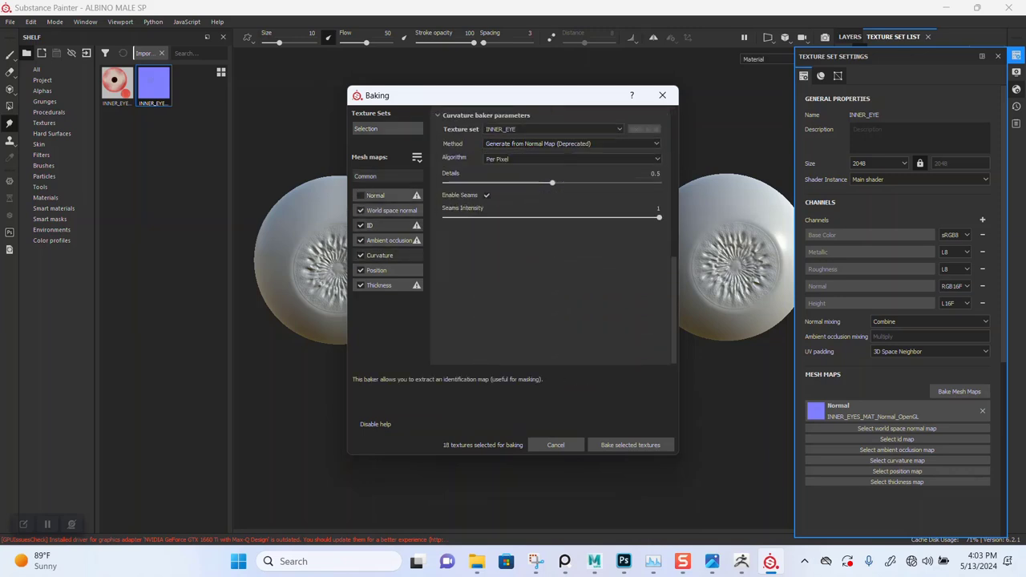
- Limit ambient occlusion self occlusion to Only Same Mesh Name and apply it to all texture sets
click(389, 239)
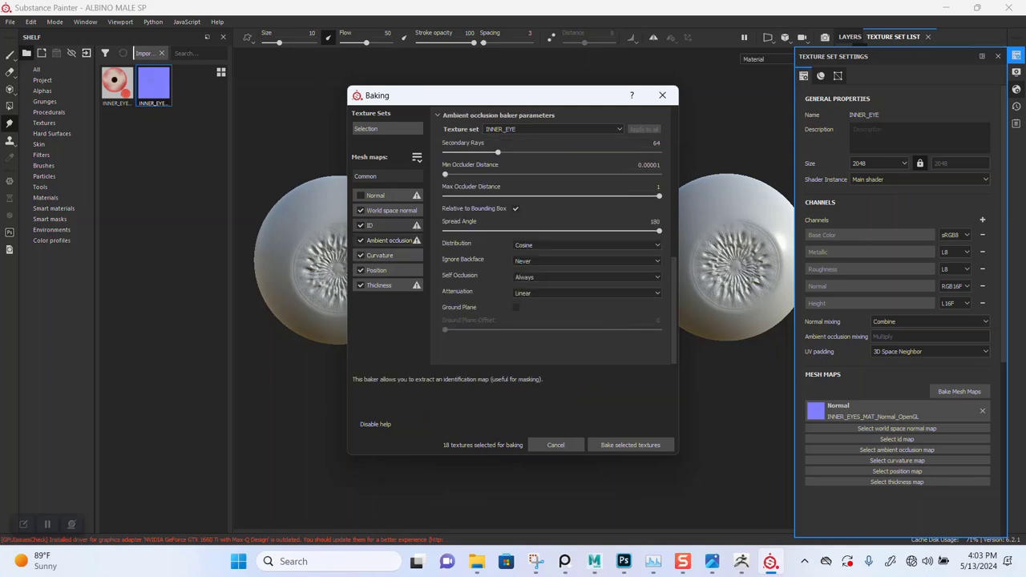
click(380, 255)
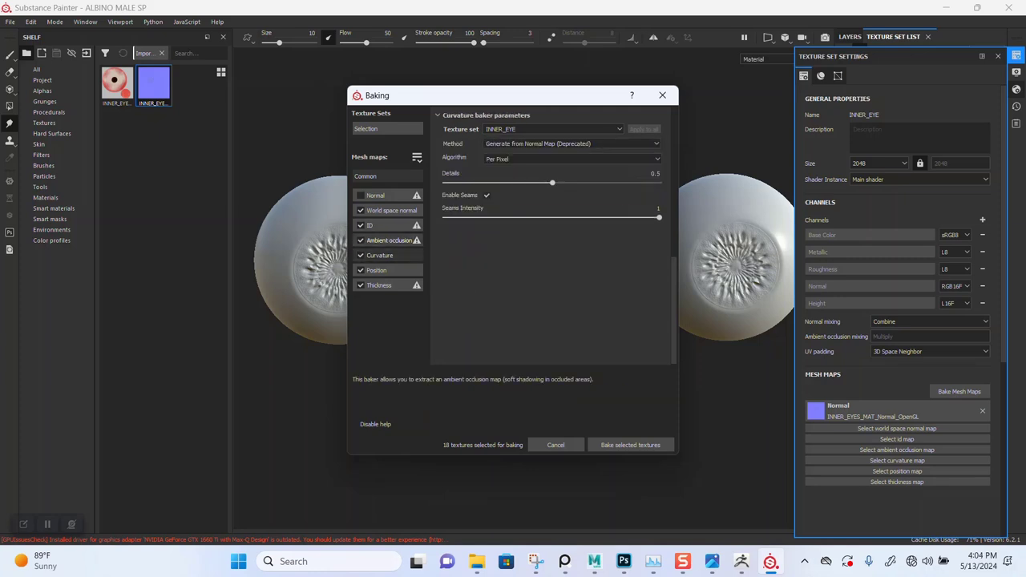
click(389, 240)
click(588, 276)
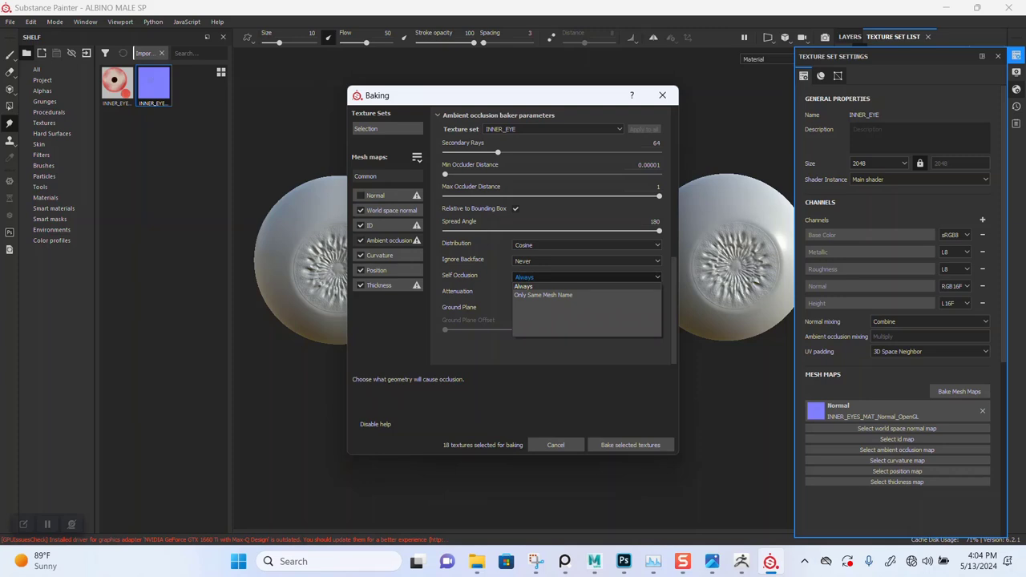
click(544, 295)
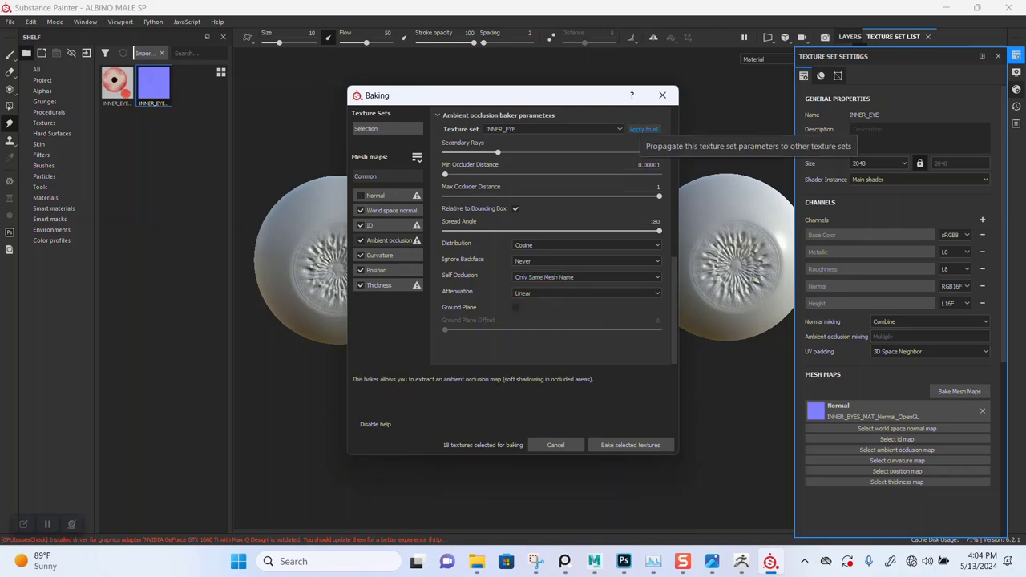
click(643, 129)
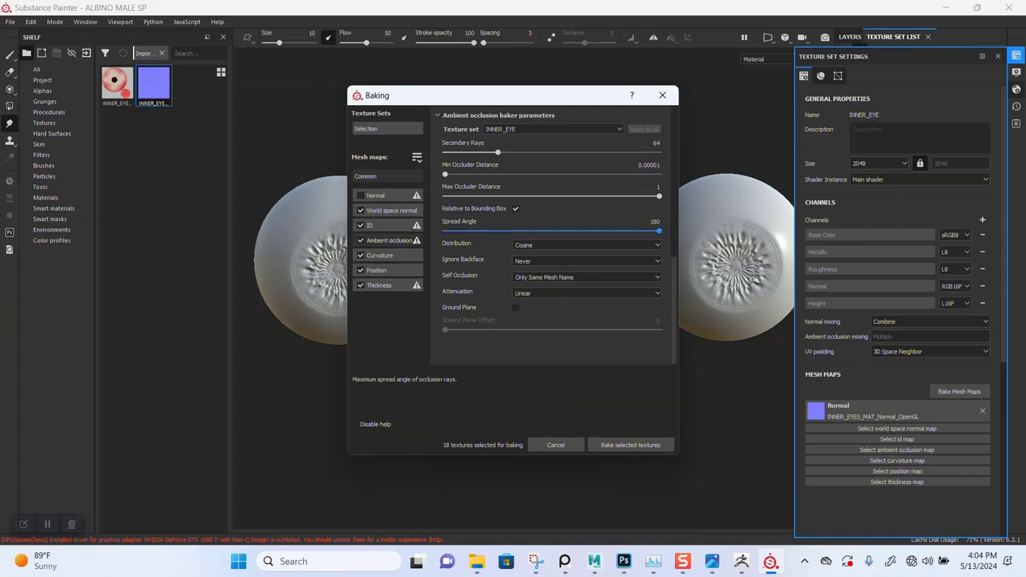
click(376, 129)
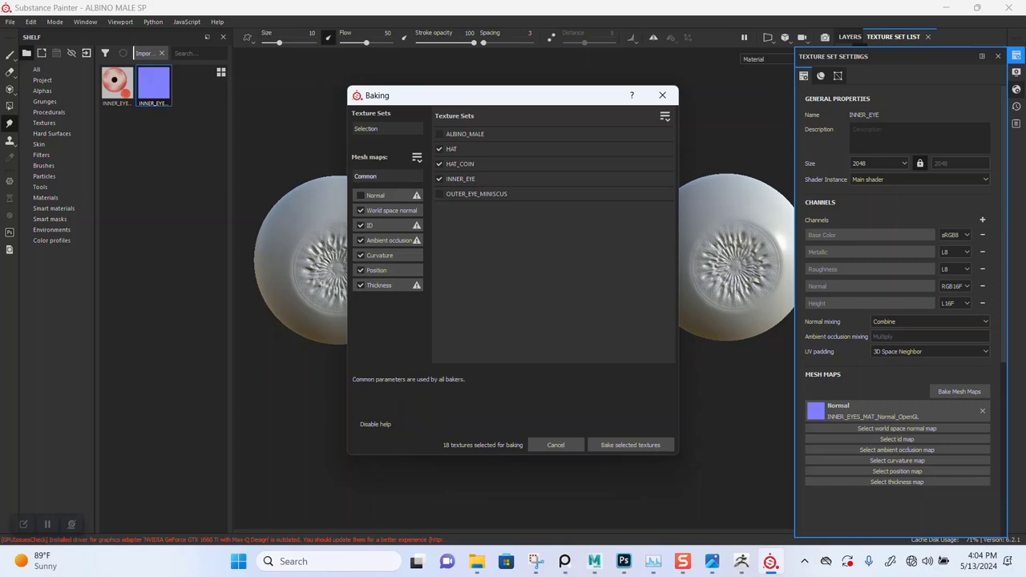
click(365, 175)
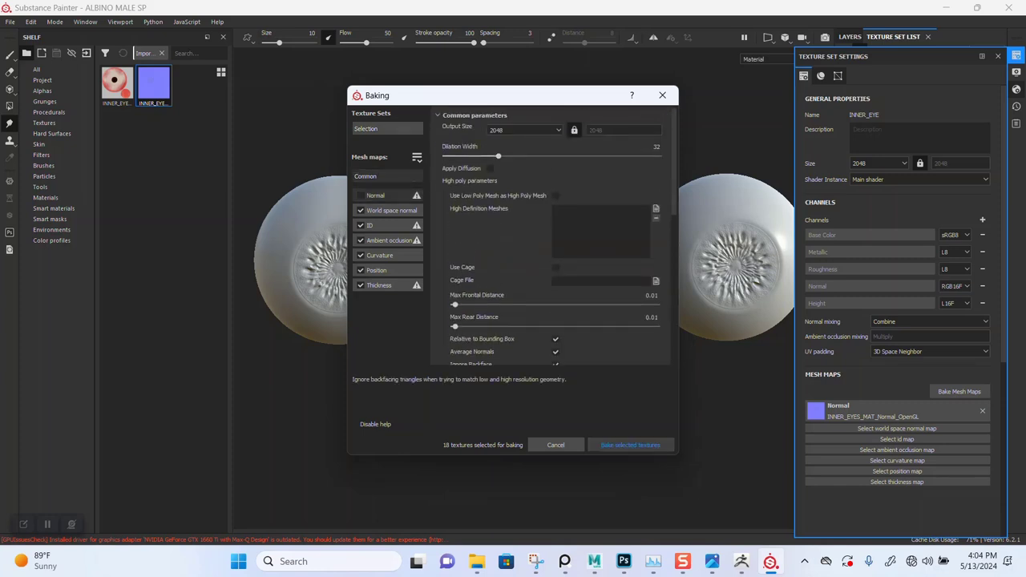
- Run the 2048 bake of the 18 selected mesh maps, then save the project with Ctrl+S
click(630, 445)
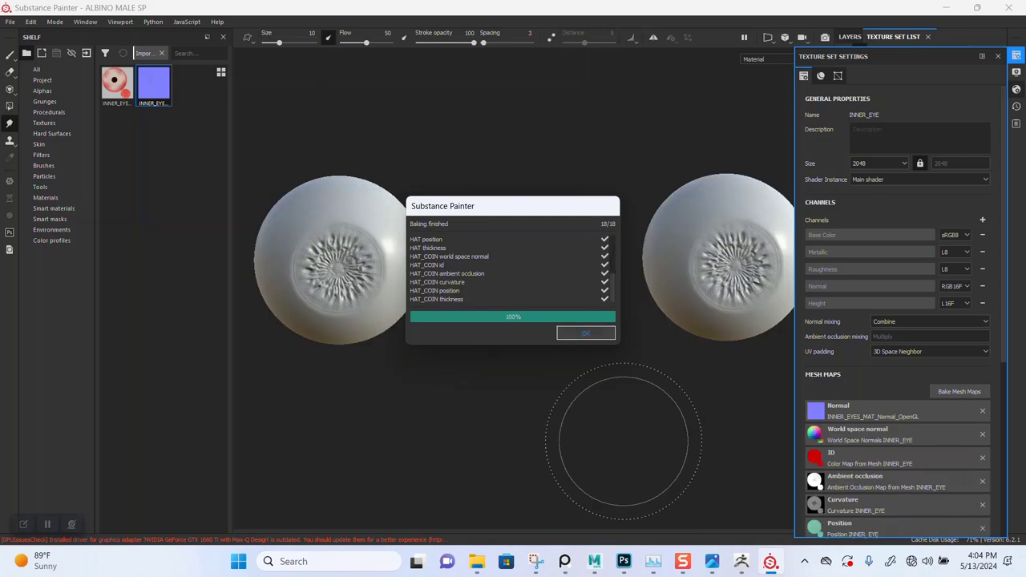
click(585, 333)
click(997, 56)
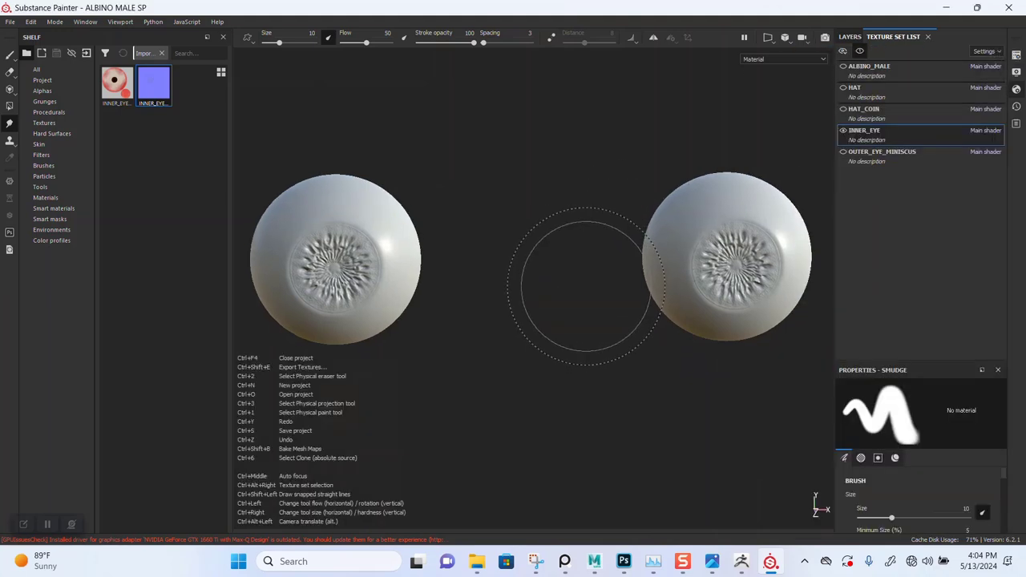
key(ctrl+s)
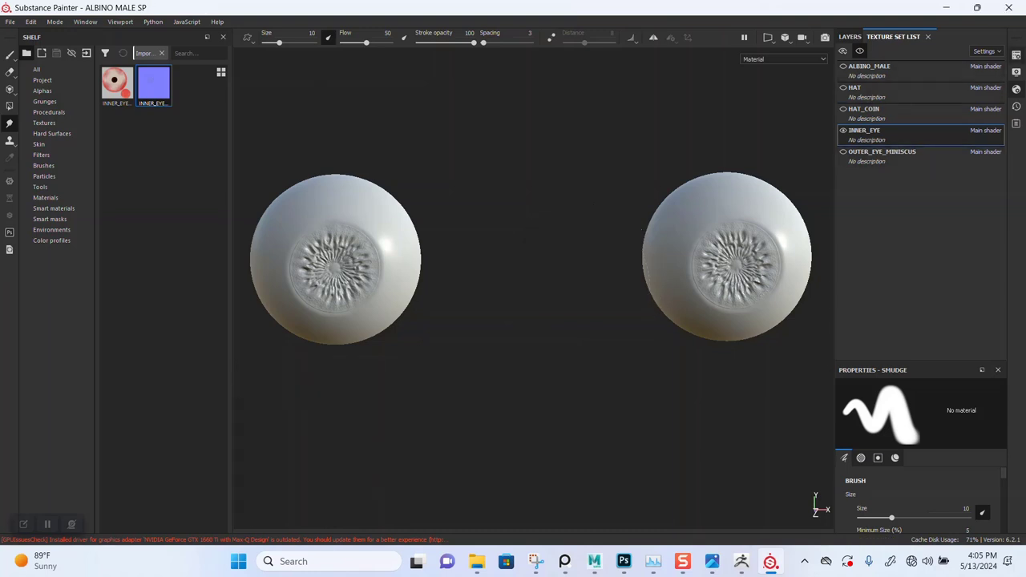
click(1015, 55)
- Restrict the bake to OUTER_EYE_MINISCUS, include Normal, and generate curvature from the mesh
click(959, 391)
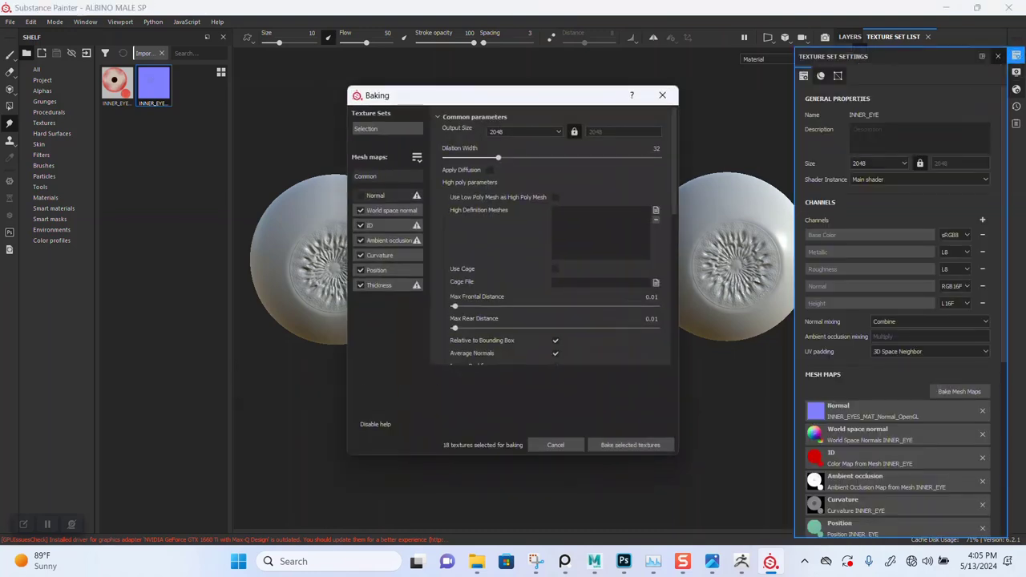
click(383, 130)
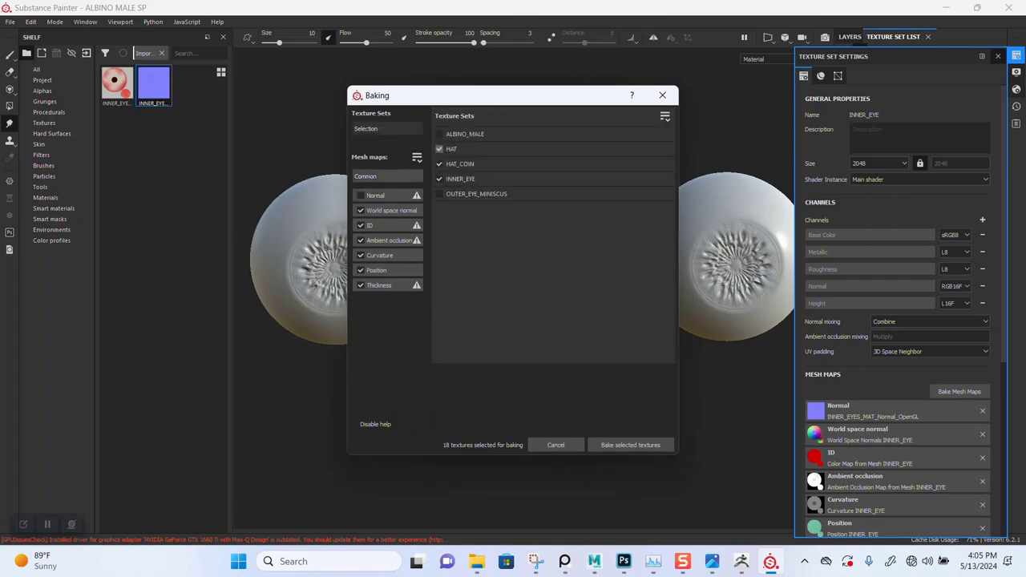
click(440, 193)
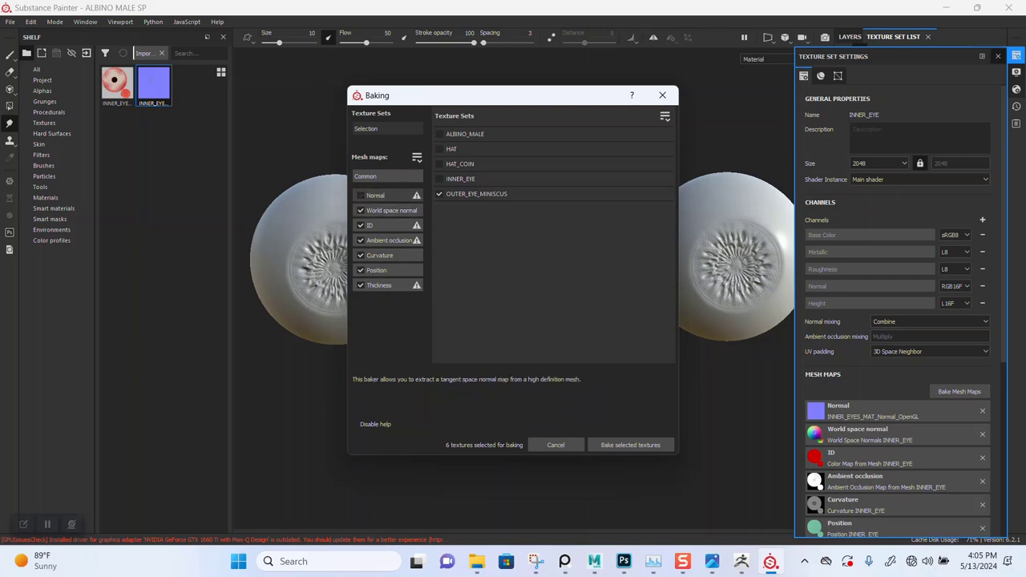
click(360, 195)
click(380, 255)
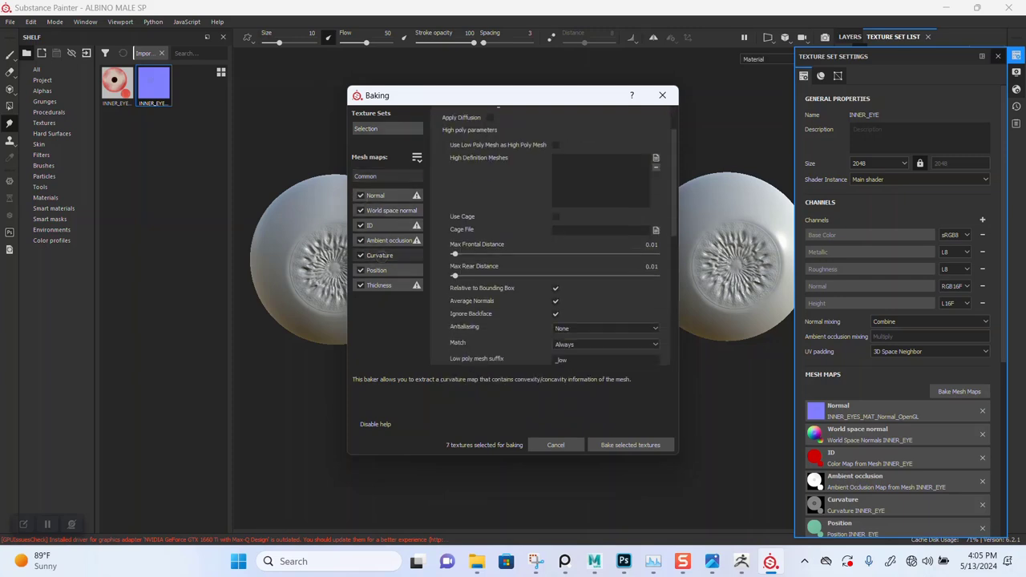
click(513, 160)
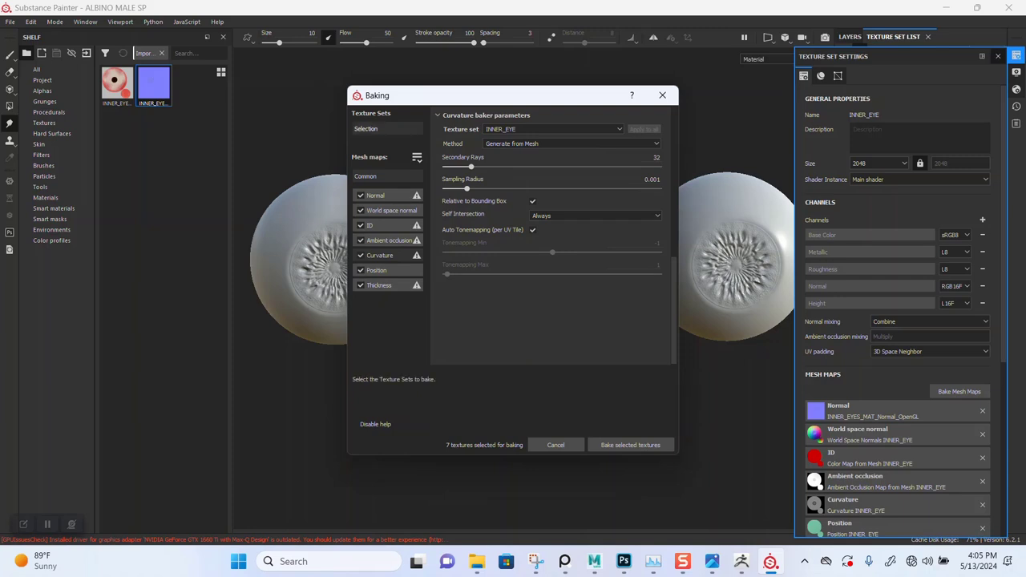
click(366, 129)
- Bake the seven OUTER_EYE_MINISCUS mesh maps and orbit to check the eyeballs
click(630, 445)
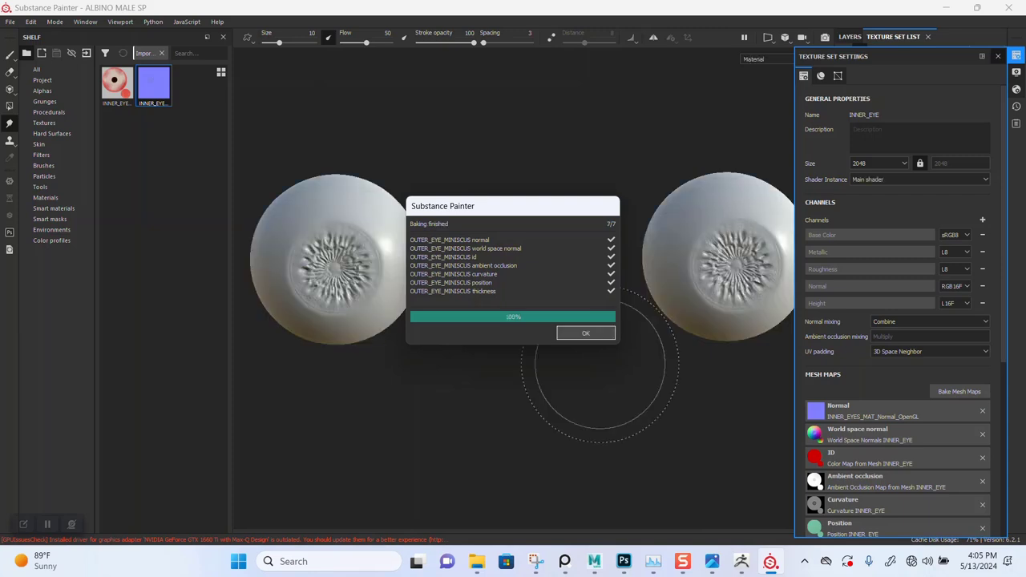
click(585, 332)
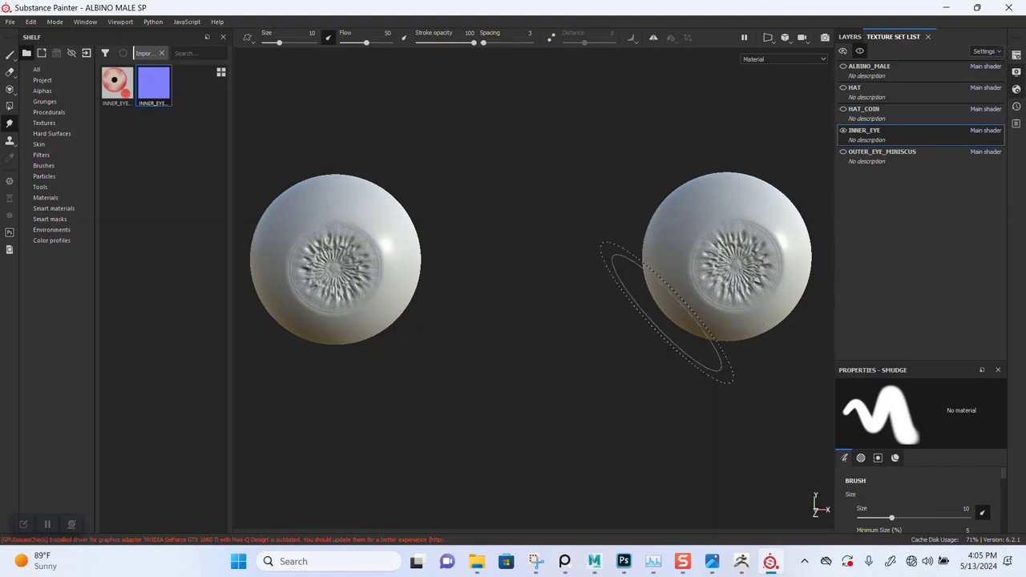
mouse_move(561, 353)
alt+mouse_down()
mouse_move(579, 347)
mouse_move(545, 394)
mouse_move(513, 384)
mouse_move(551, 373)
mouse_move(538, 374)
alt+mouse_up()
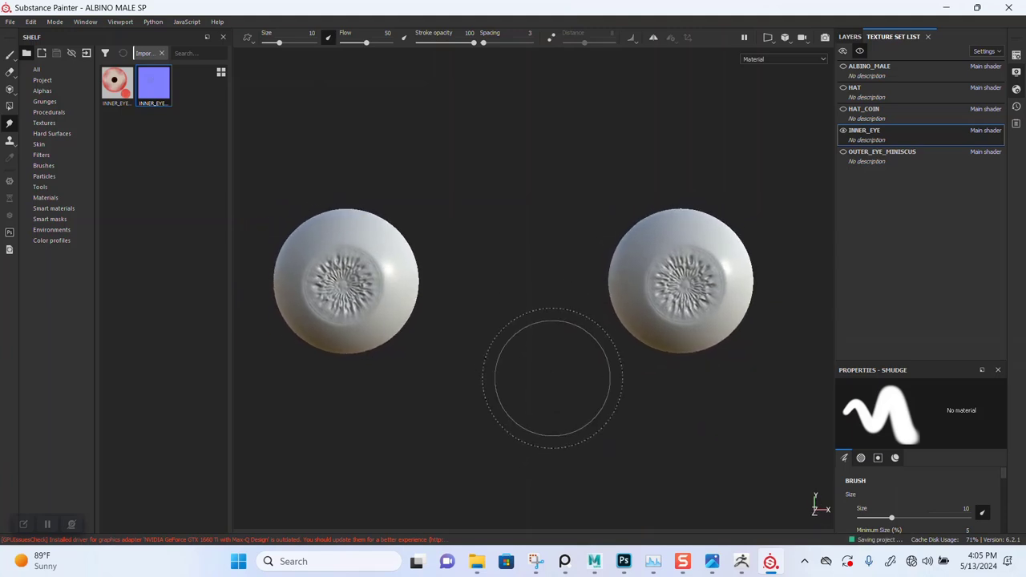
alt+drag(281, 373, 281, 337)
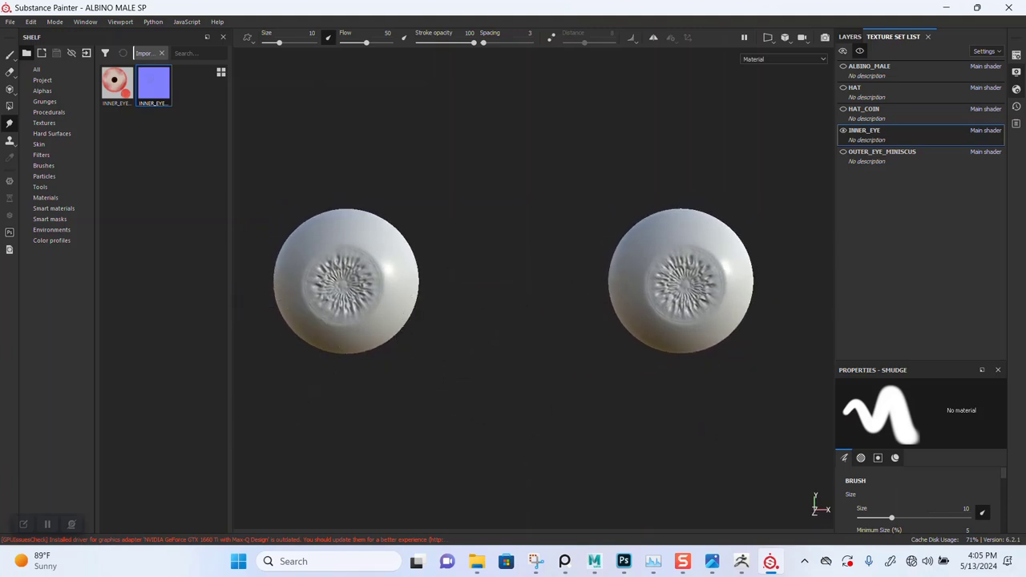